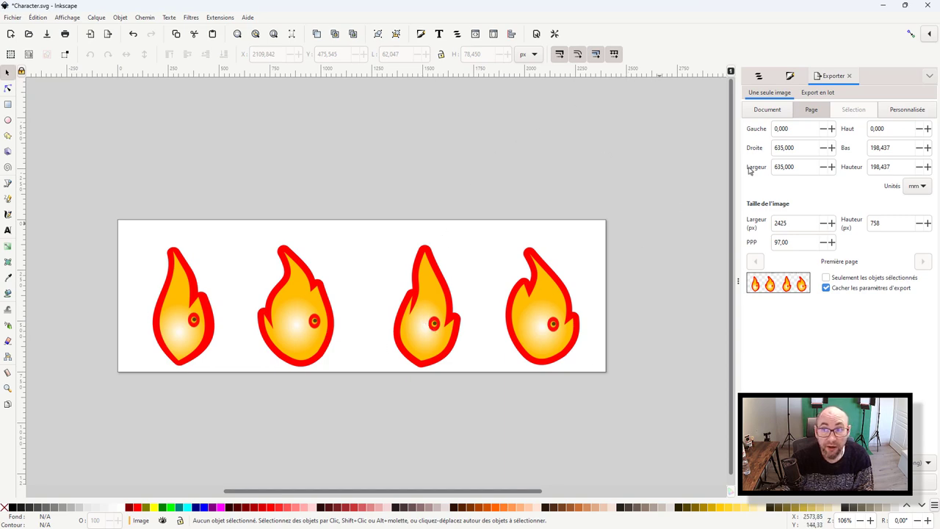
Step: Minimize Inkscape's flame character drawing to bring the Unity editor forward
click(883, 9)
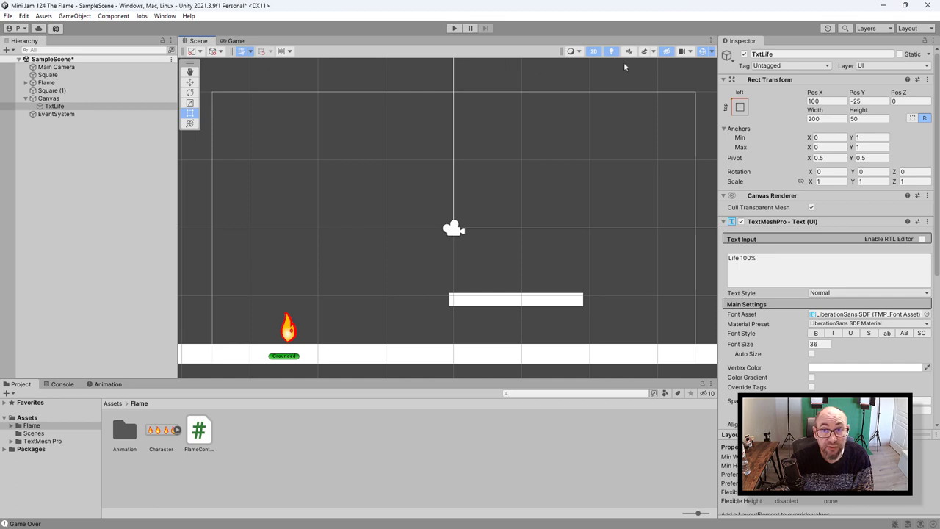
Step: Run SampleScene in the Game view set to Play Maximized
click(235, 41)
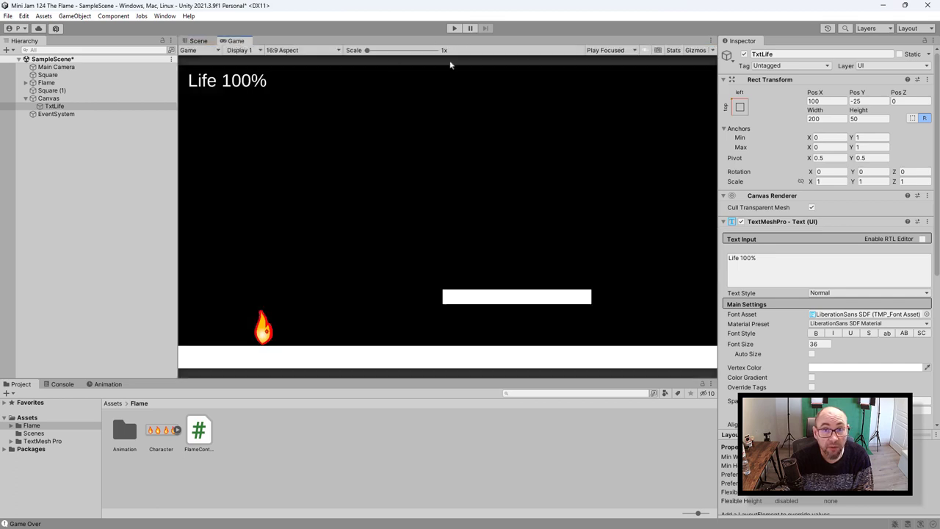
click(608, 52)
click(621, 72)
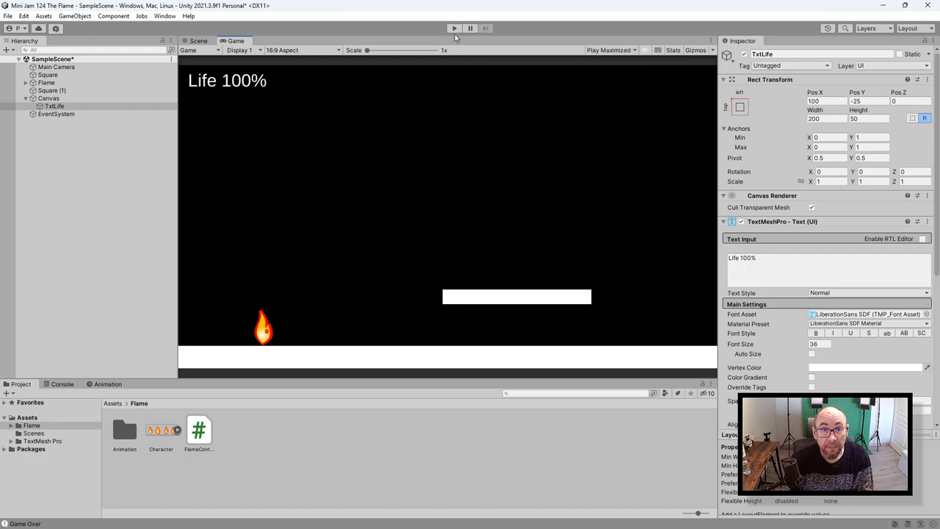
click(454, 29)
Step: Walk the flame left and right and jump it up beside the white platform
key(Right)
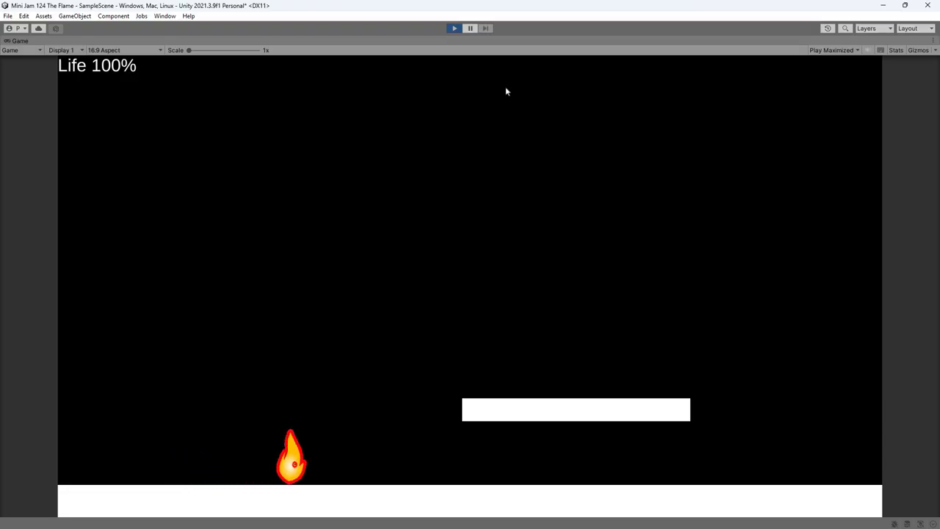
key(Left)
key(Right)
key(Left)
key(Right)
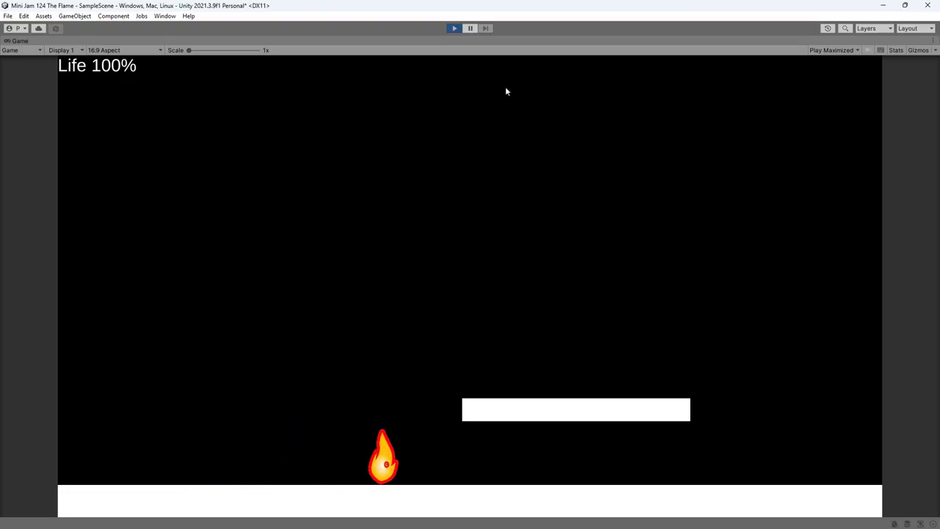
key(space)
key(Left)
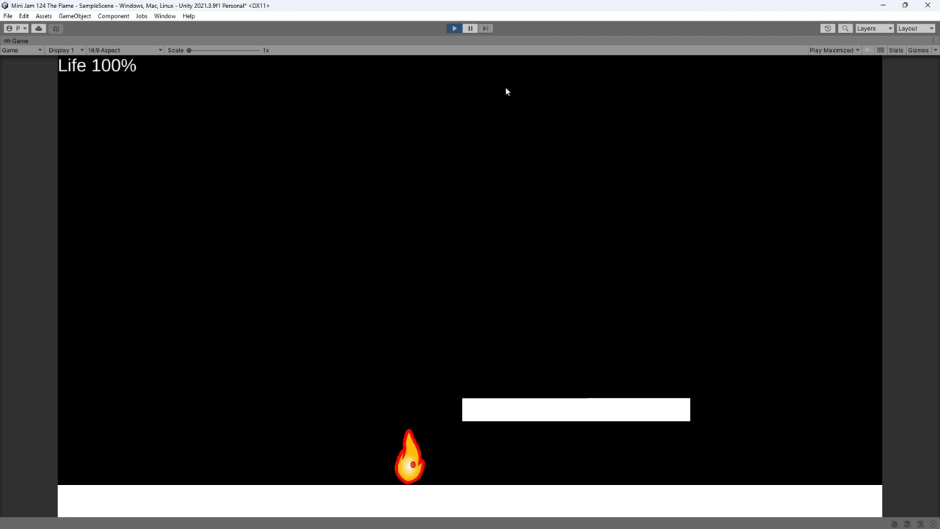
key(Right)
key(space)
key(Left)
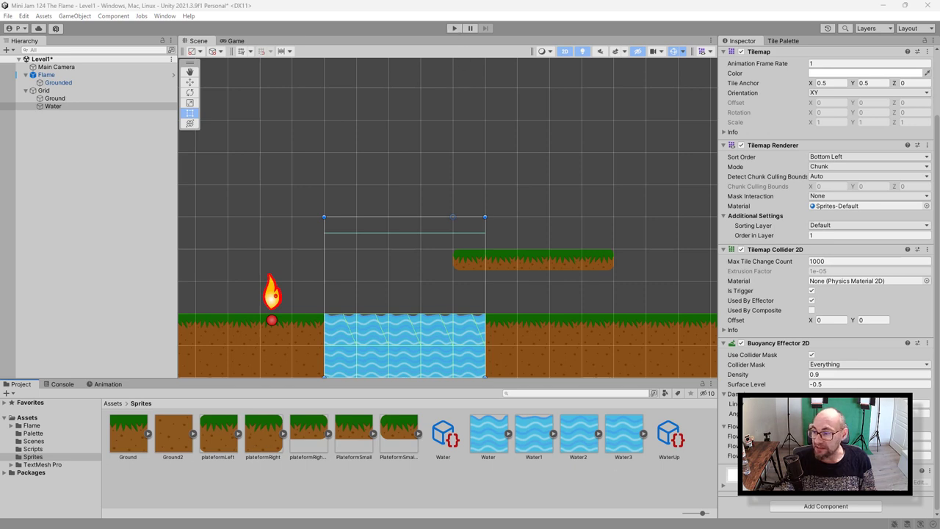
Step: Start Level1, shuffle the flame left and right, then jump it high toward the water
click(454, 29)
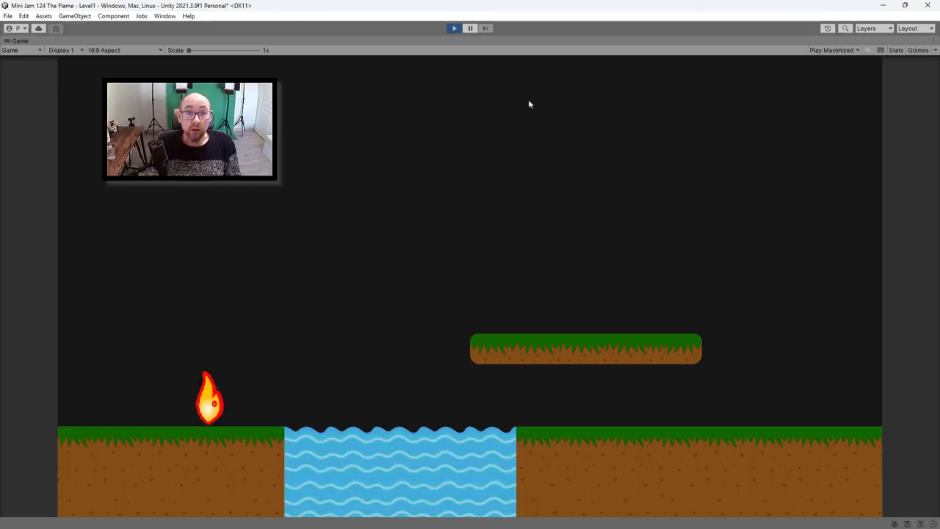
key(Left)
key(Right)
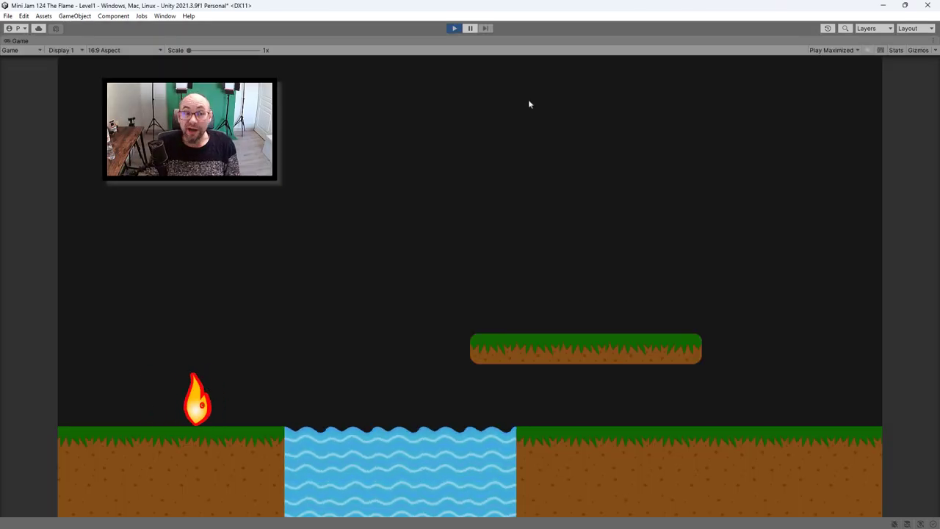
key(Left)
key(Right)
key(Left)
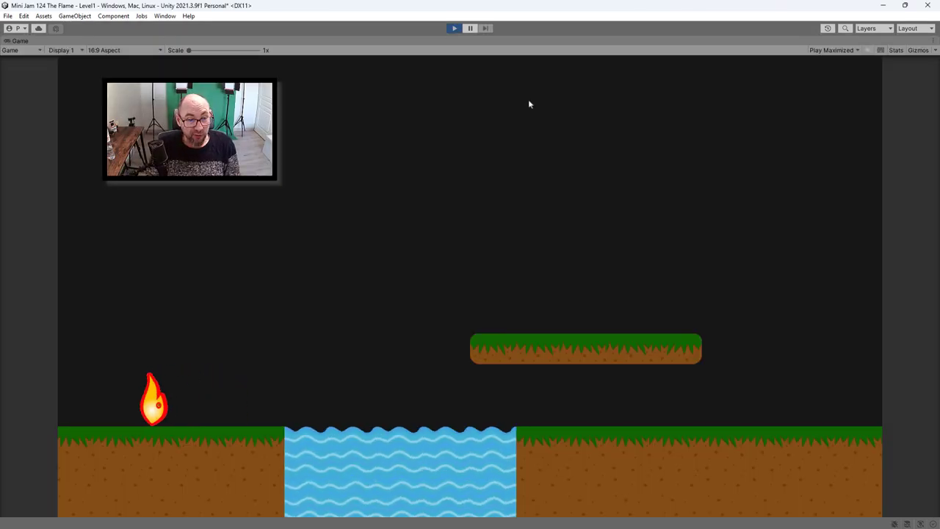
key(Right)
key(space)
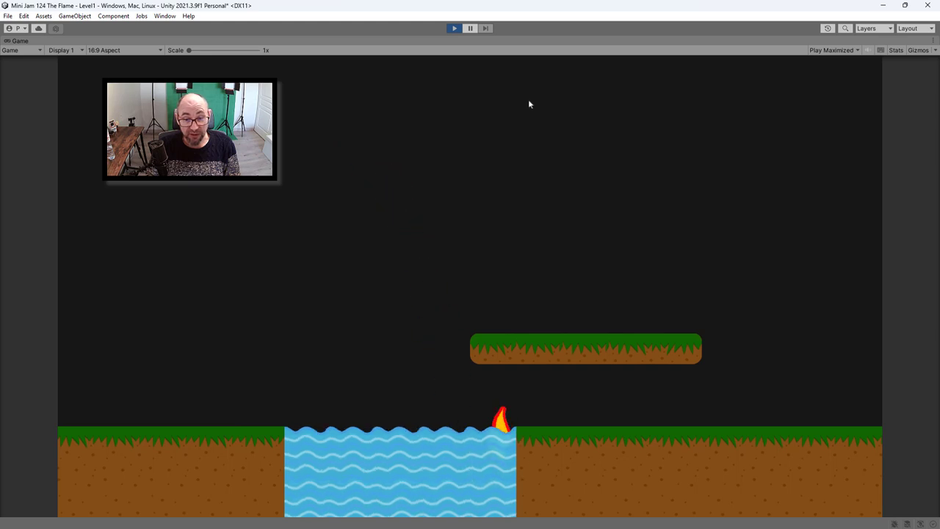
Step: Float the flame back and forth on the water, then jump it onto the left ground
key(Left)
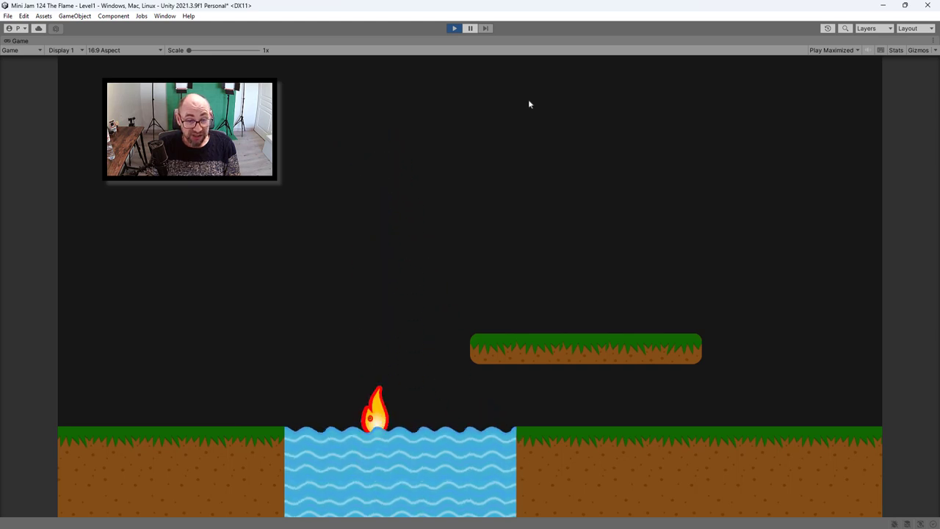
key(Left)
key(Right)
key(Right)
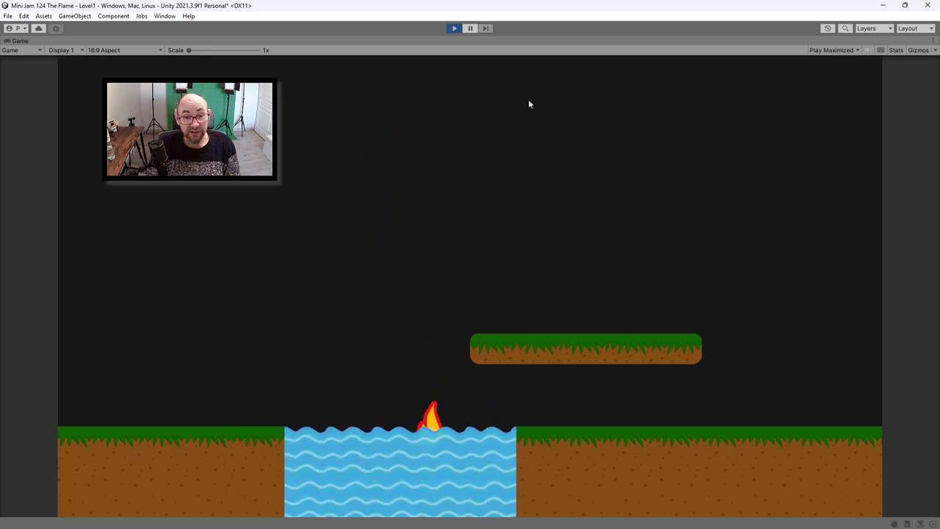
key(Left)
key(Right)
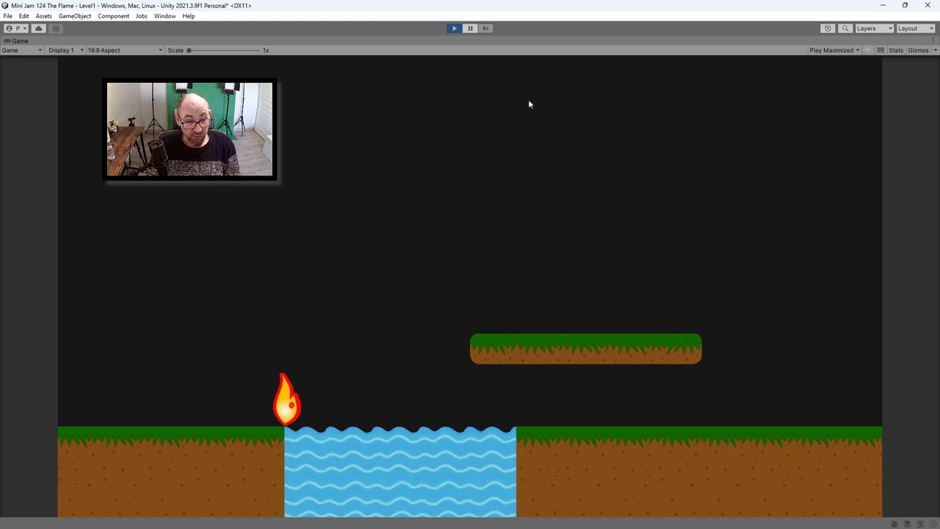
key(space)
key(Left)
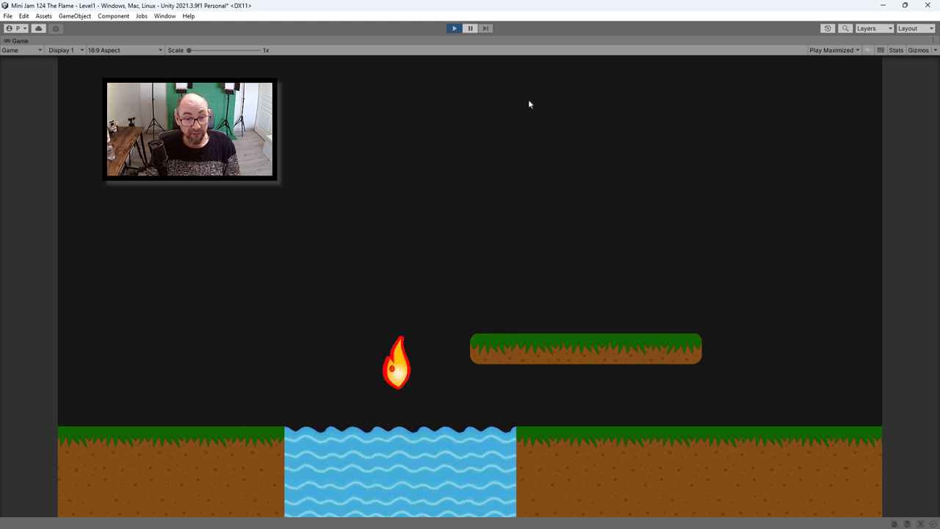
key(space)
key(Right)
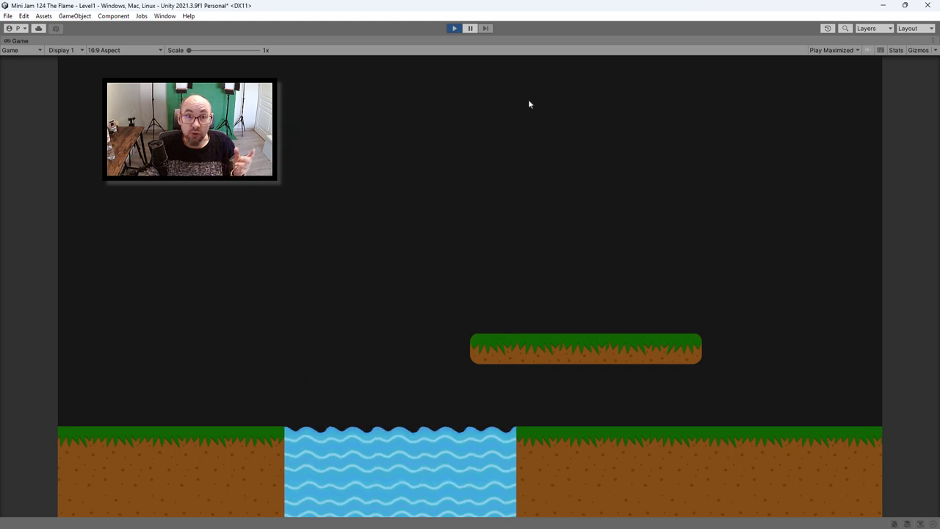
Step: Restart Level1 and jump the flame through the water onto the floating platform
click(454, 28)
click(455, 30)
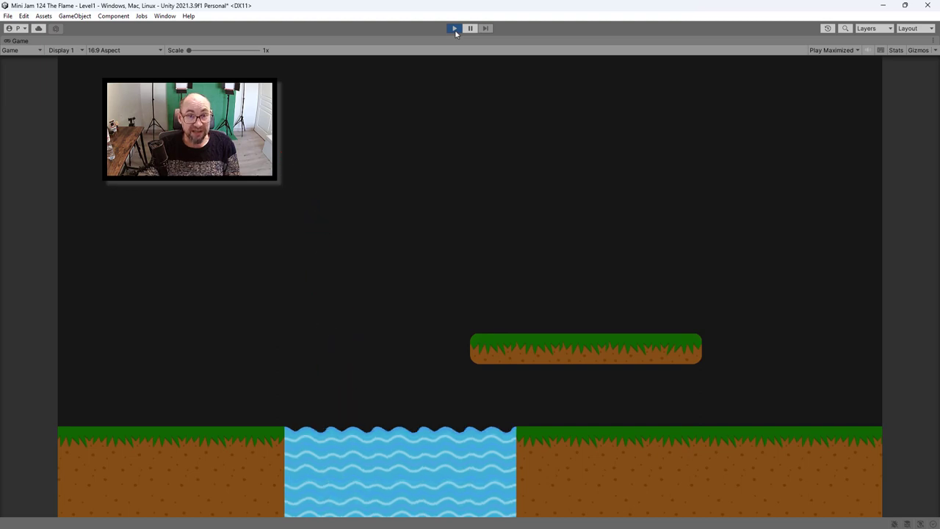
key(Right)
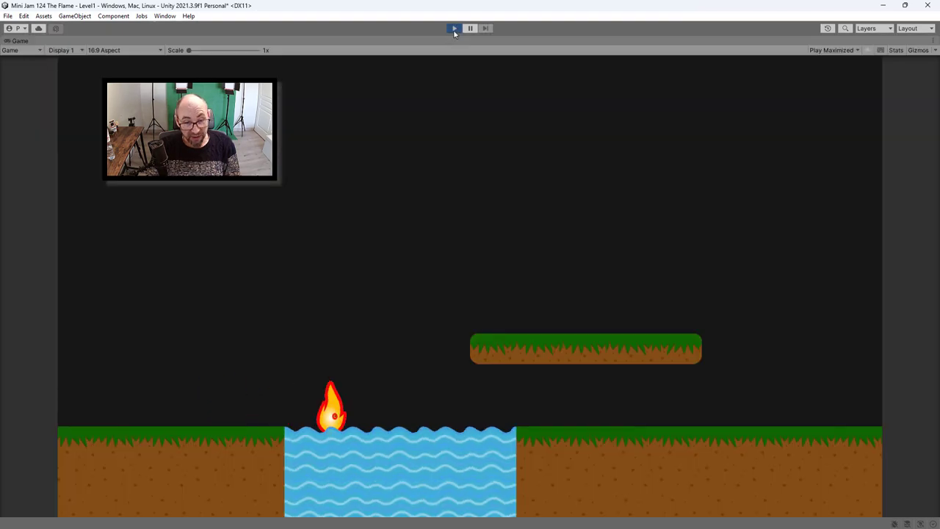
key(space)
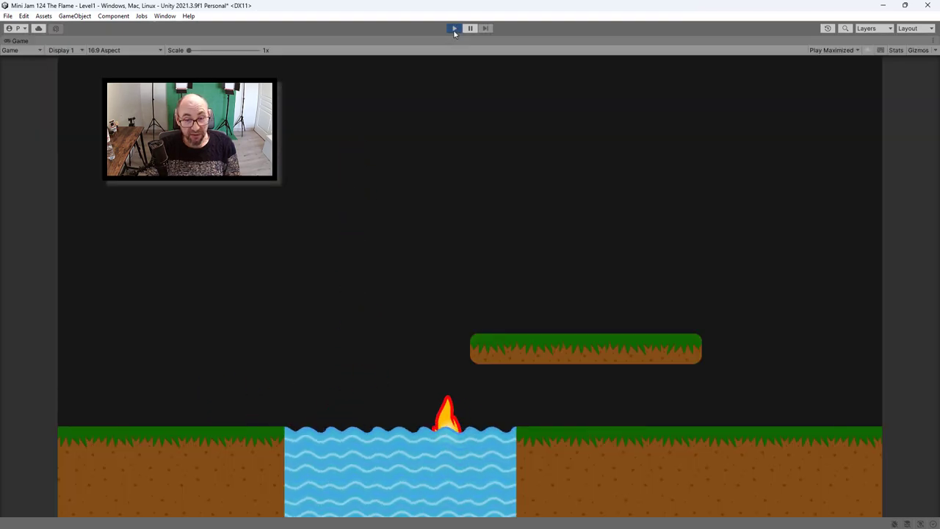
key(Right)
key(Left)
key(Left)
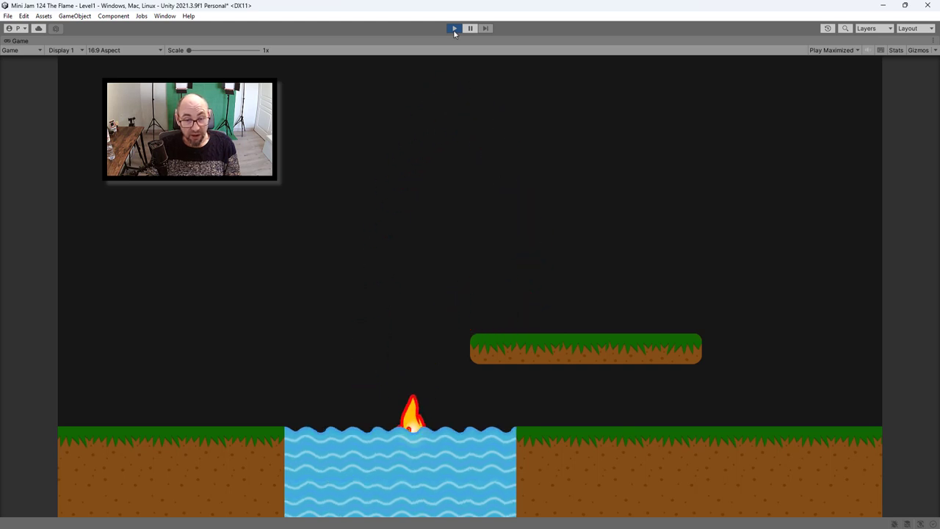
Step: Drop off the platform, drift over the water, and jump the flame back out
key(Right)
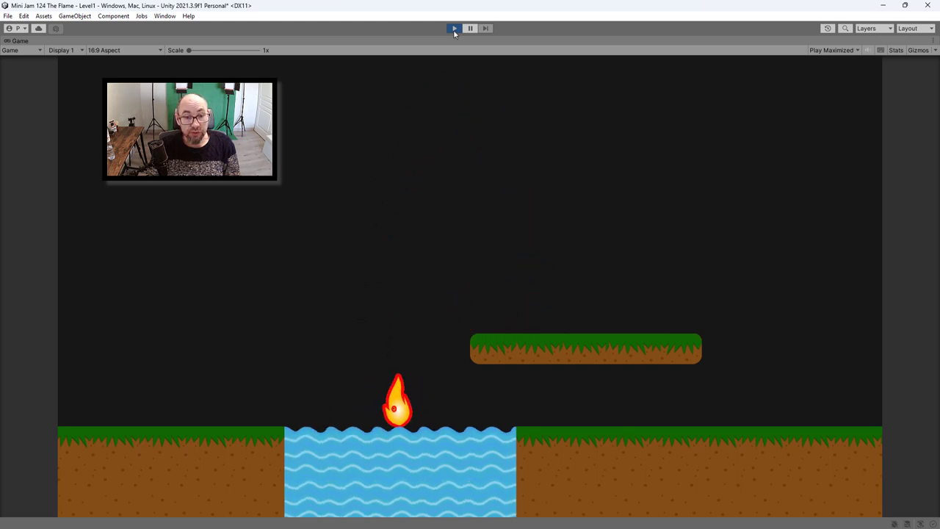
key(Left)
key(Right)
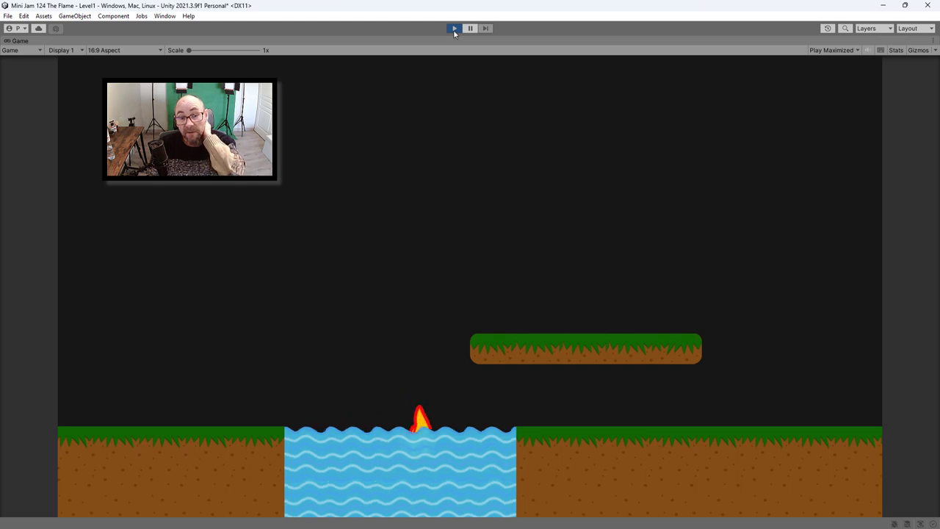
key(Left)
key(Right)
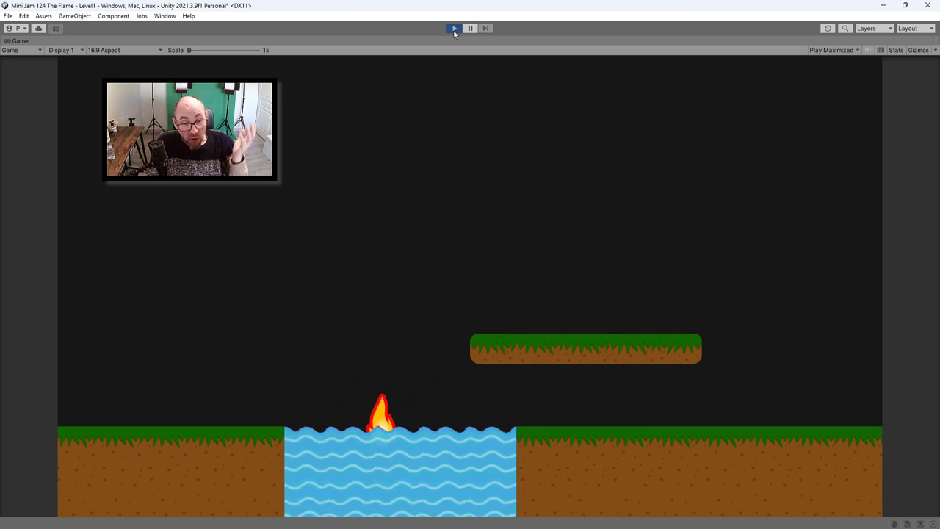
key(space)
key(Left)
key(Left)
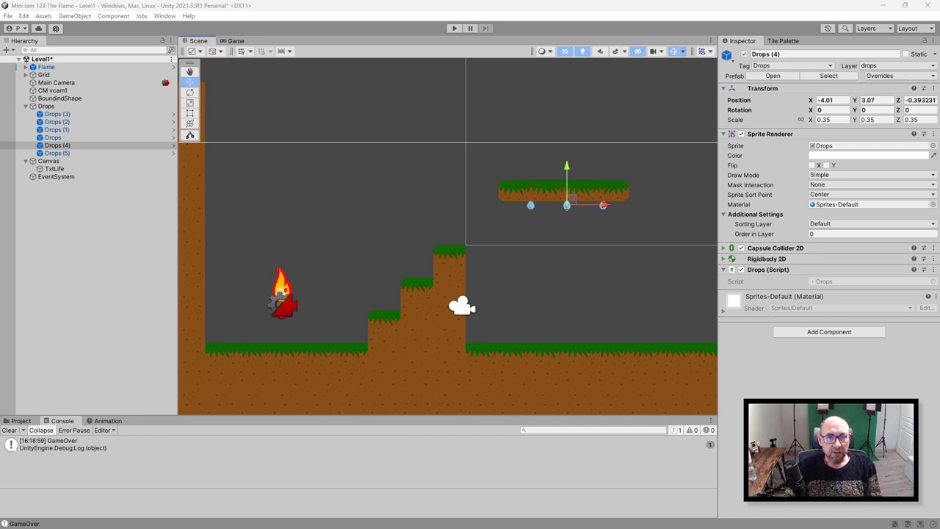
Step: Enter Play mode on the reworked Level1 with Ctrl+P
key(ctrl+p)
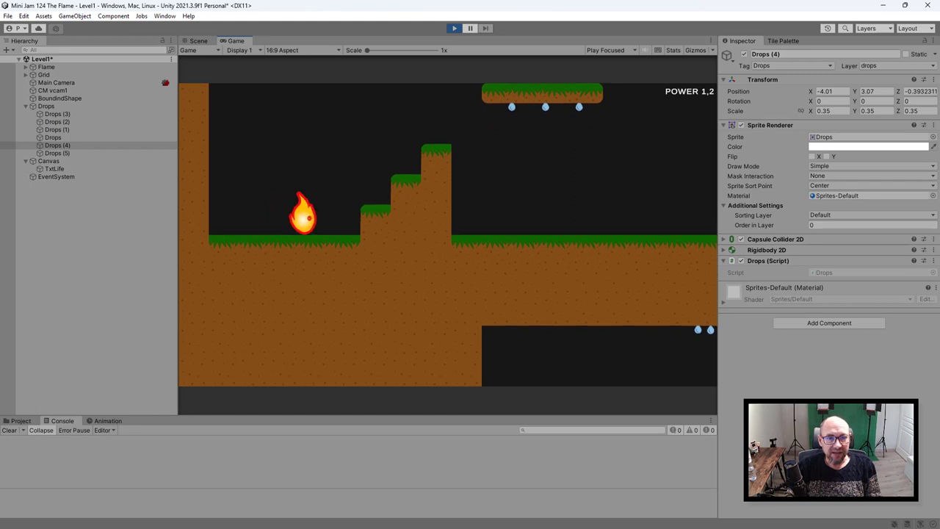
Step: Climb the steps to the floating platform, wait under the drops until GameOver, then stop play
key(Right)
key(space)
key(space)
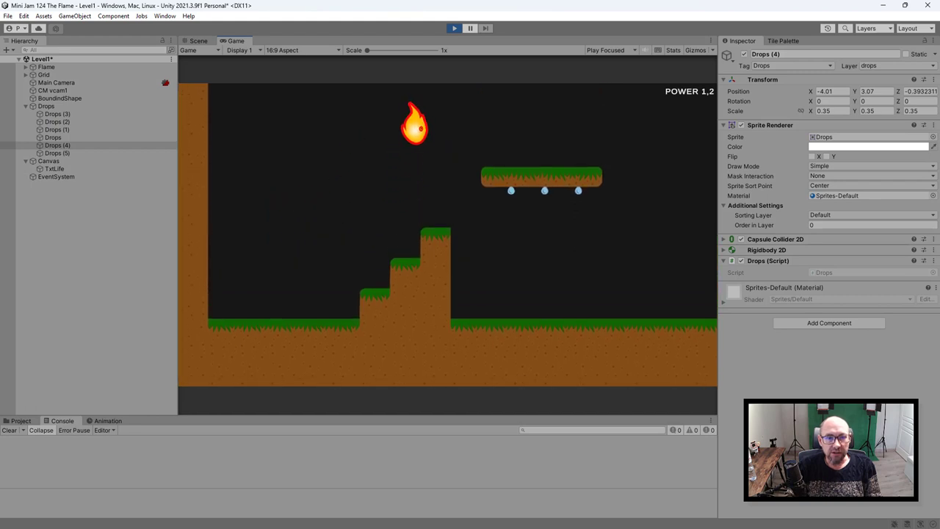
key(space)
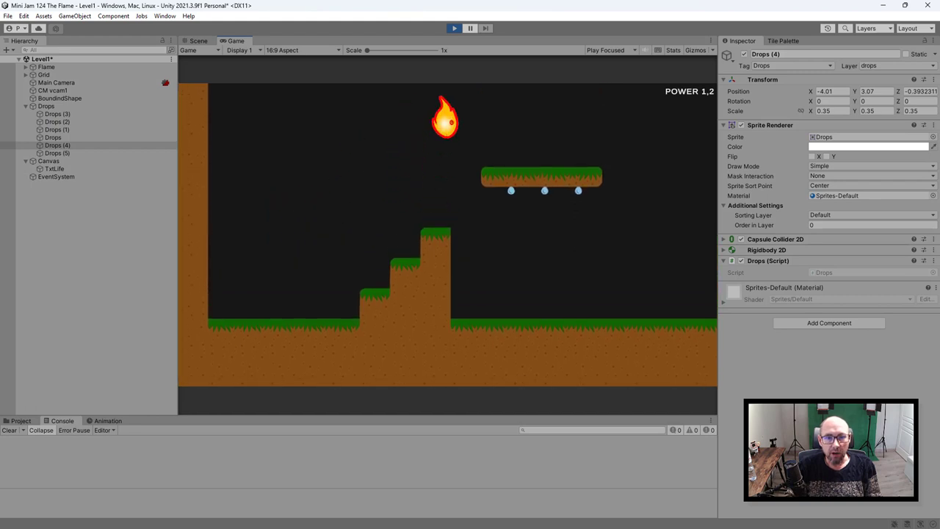
key(space)
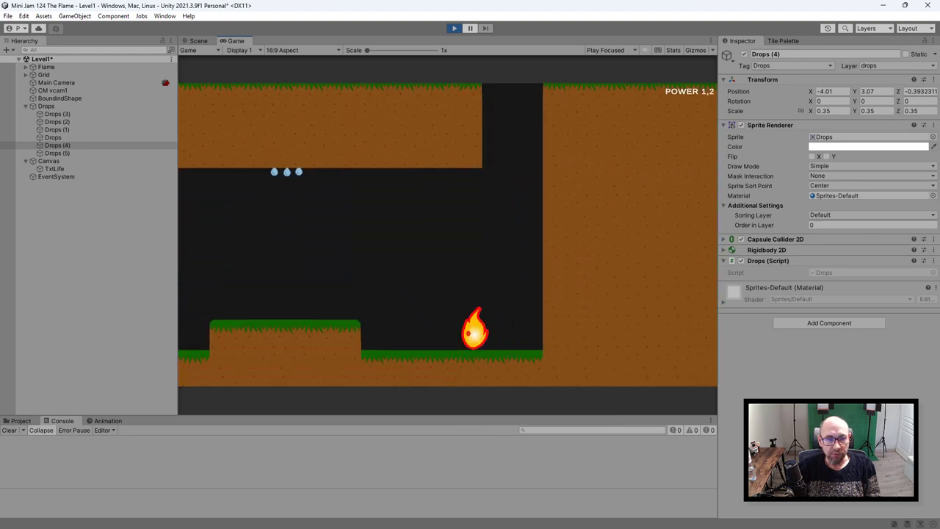
key(space)
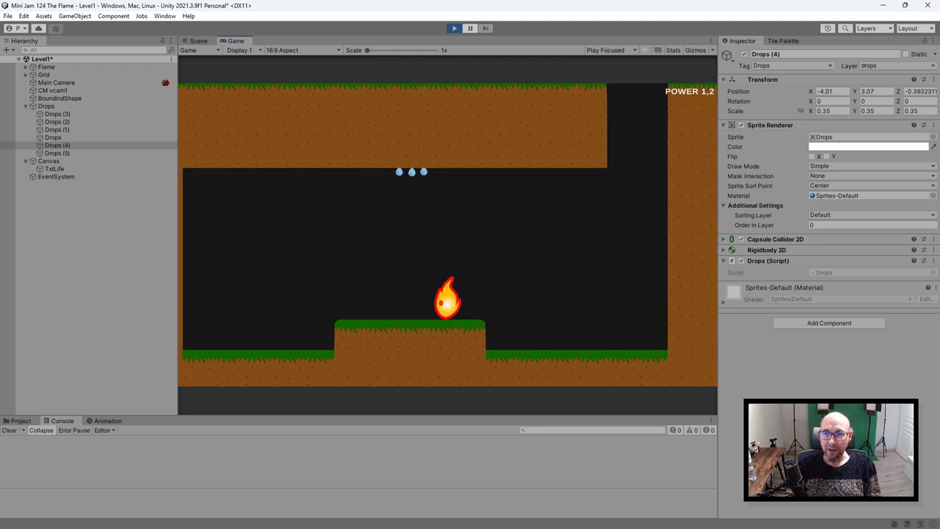
key(Left)
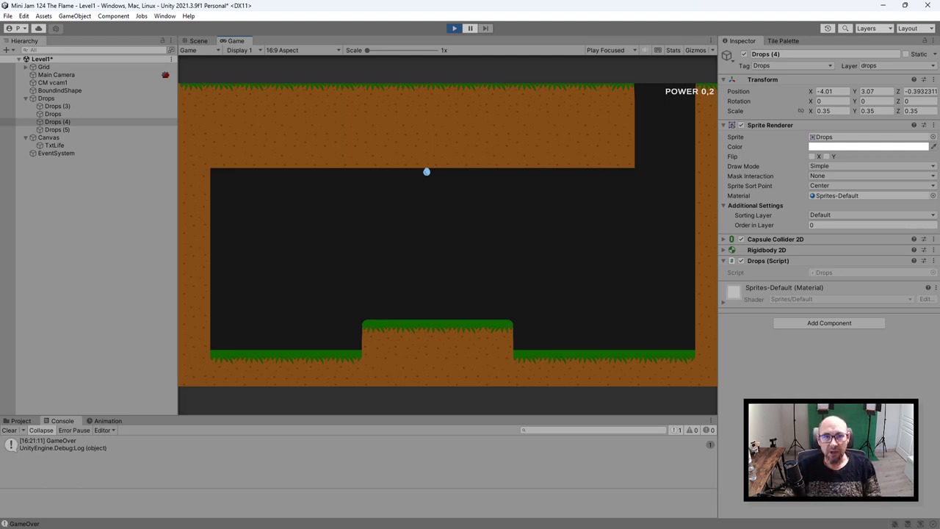
key(ctrl+p)
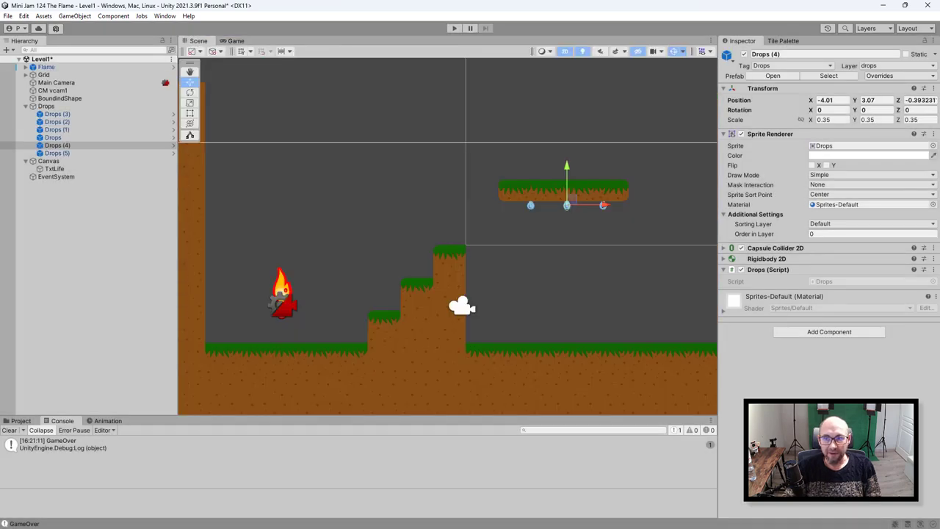
Step: Change the Flame object's Start Size from 1.2 to 2 and play Level1
click(46, 67)
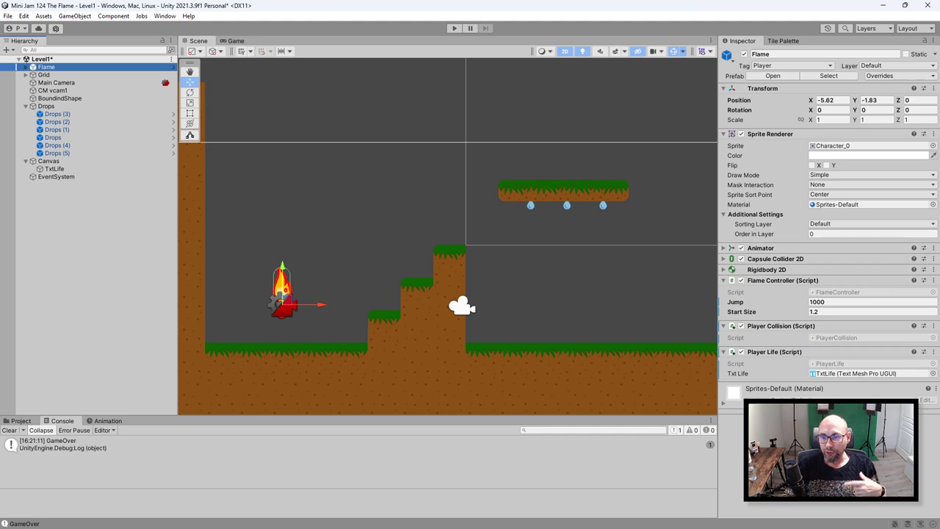
click(845, 312)
text(2)
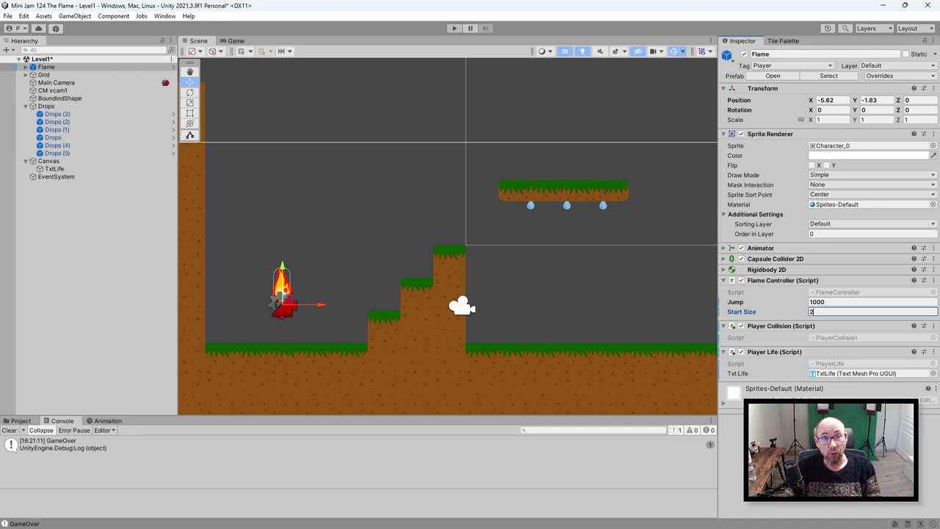
key(ctrl+p)
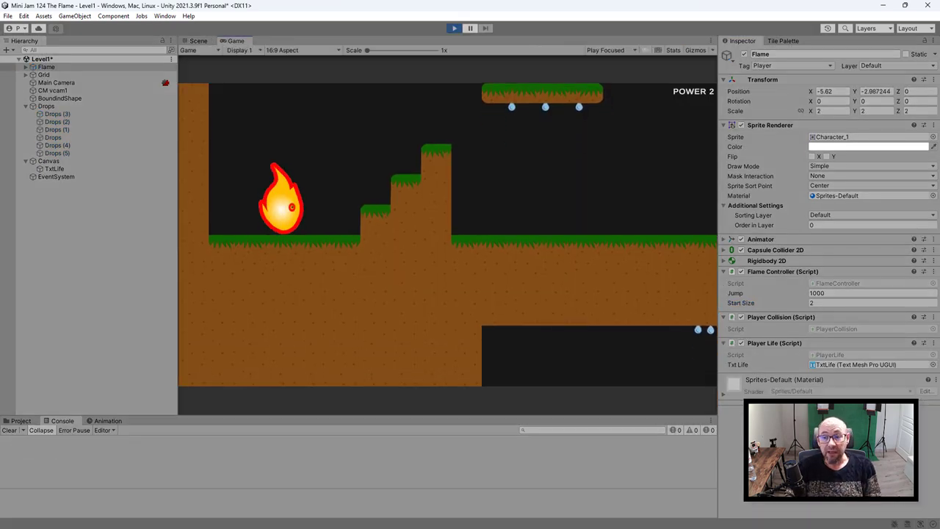
Step: Jump the size-2 flame up onto the tall step, then stop play and select Start Size
key(Right)
key(space)
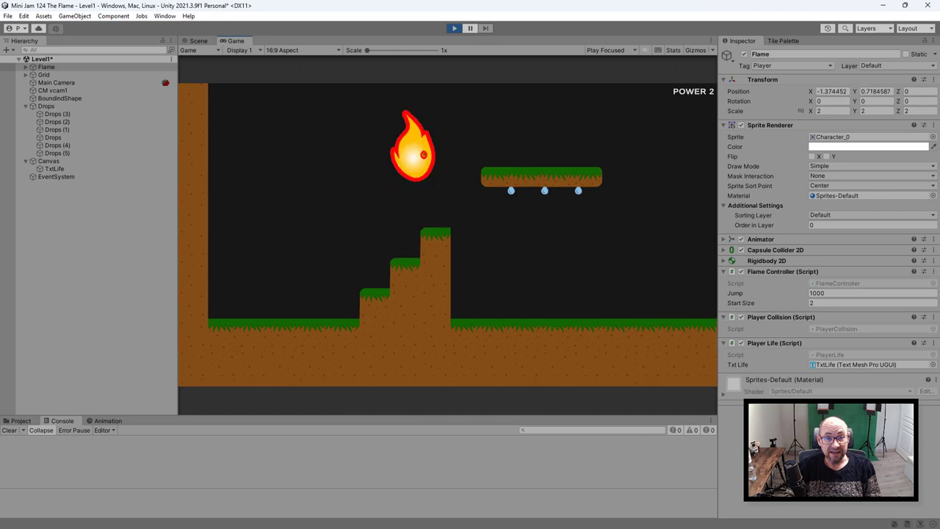
key(Right)
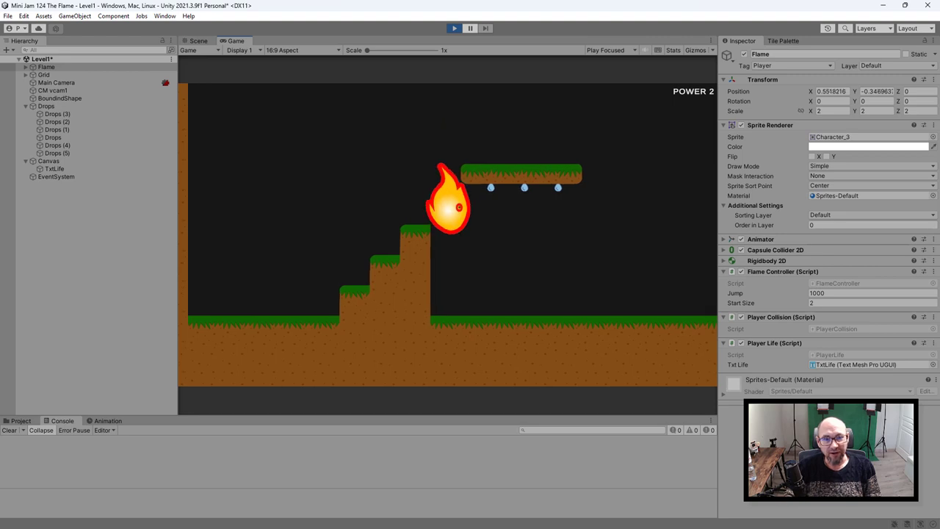
key(ctrl+p)
click(845, 312)
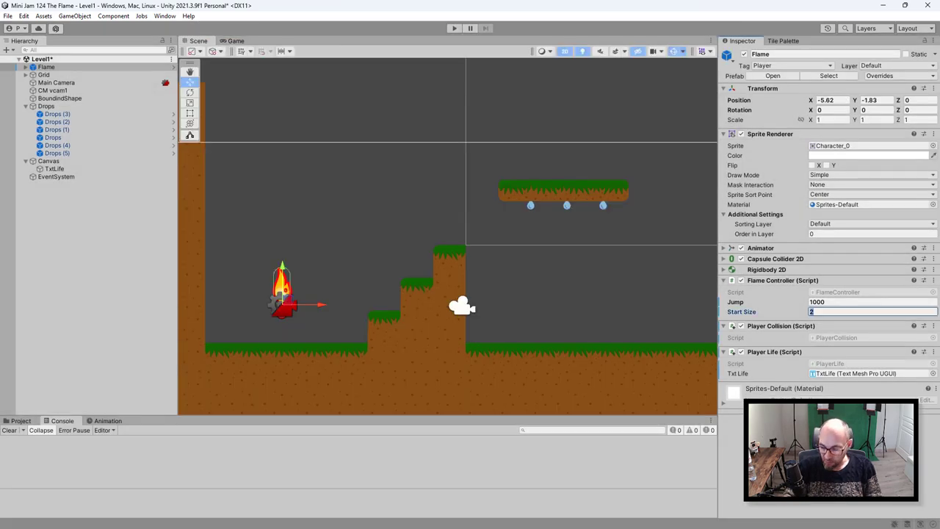
text(1.5)
Step: Play Level1 with Start Size 1.5, climbing the stairs toward the floating platform
key(ctrl+p)
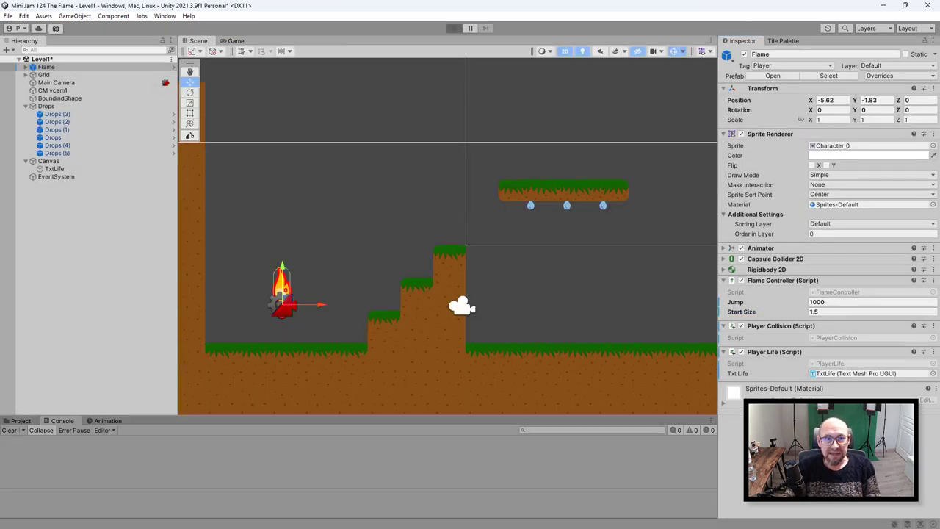
key(Right)
key(space)
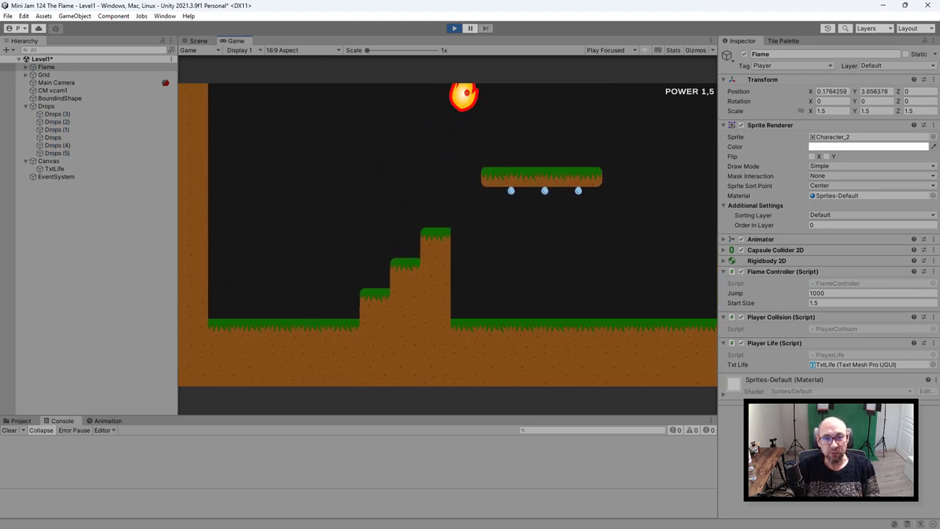
key(Left)
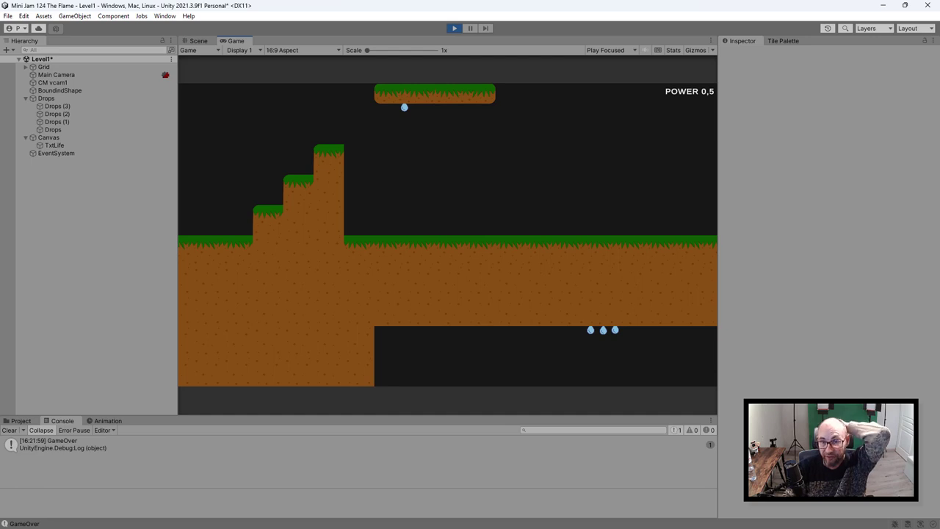
Step: Restart and run the flame across the steps and floating platforms over the water
key(ctrl+p)
key(ctrl+p)
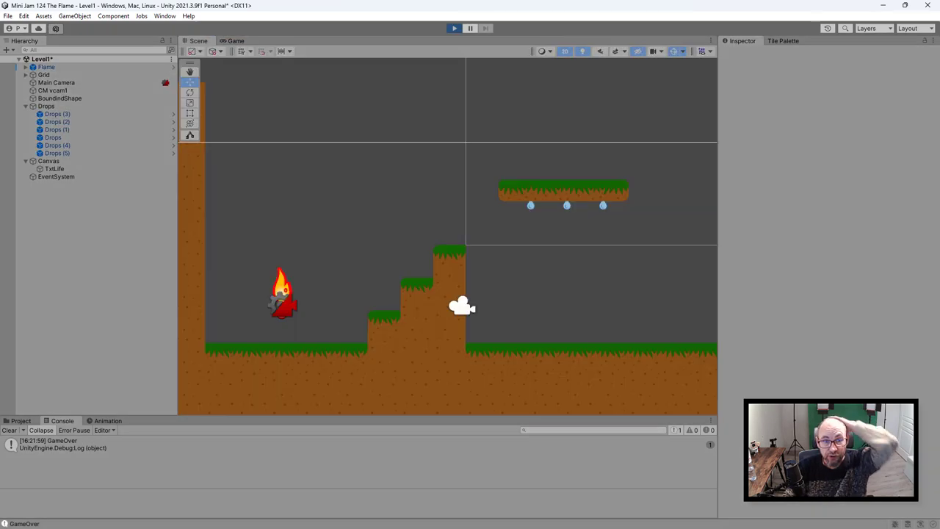
key(Right)
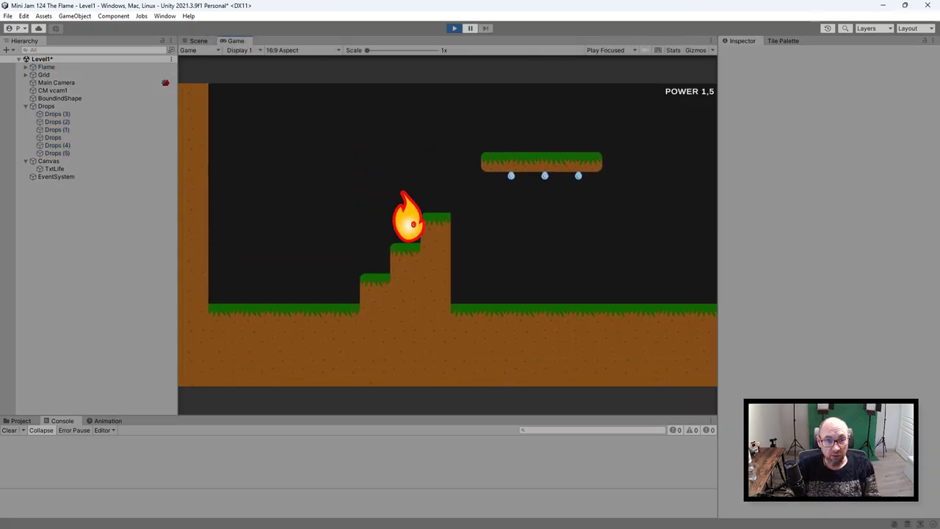
key(space)
key(space)
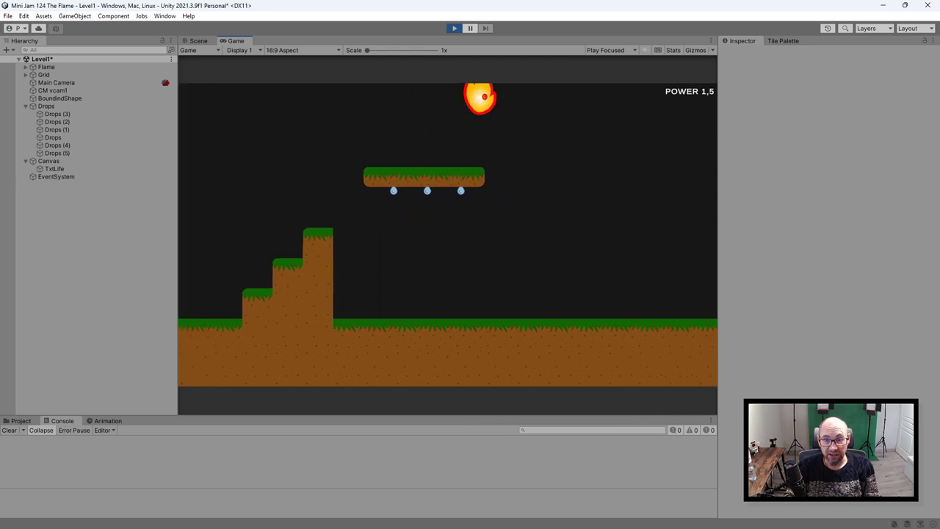
key(space)
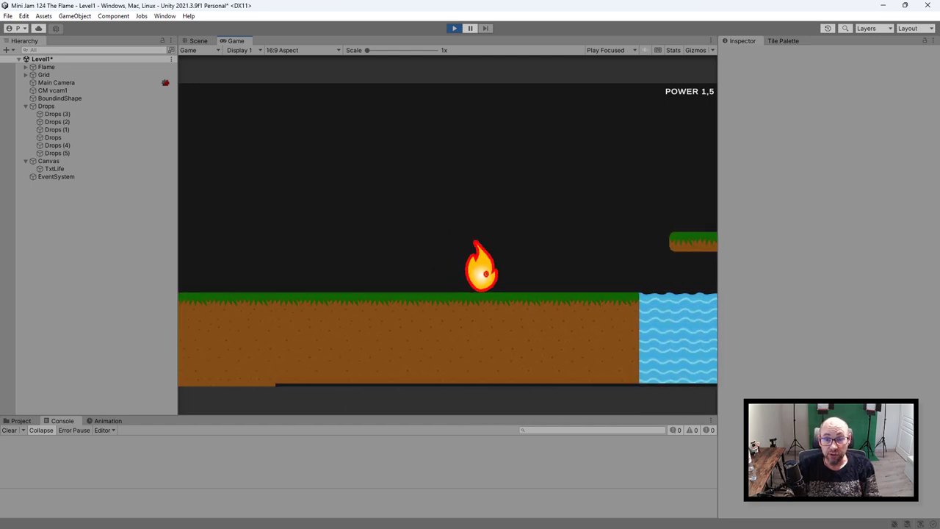
key(space)
key(space)
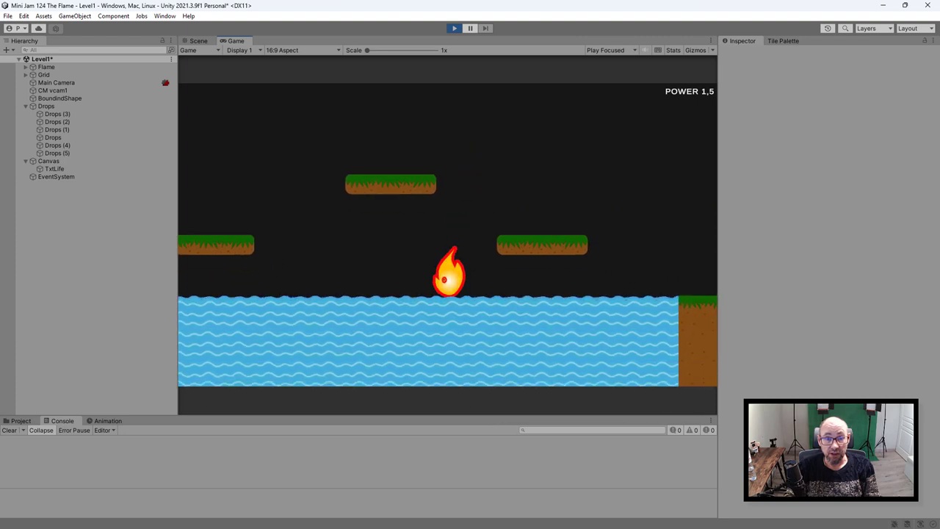
Step: Drop onto the water, jump out, and walk the flame right along the ground
key(Left)
key(space)
key(Left)
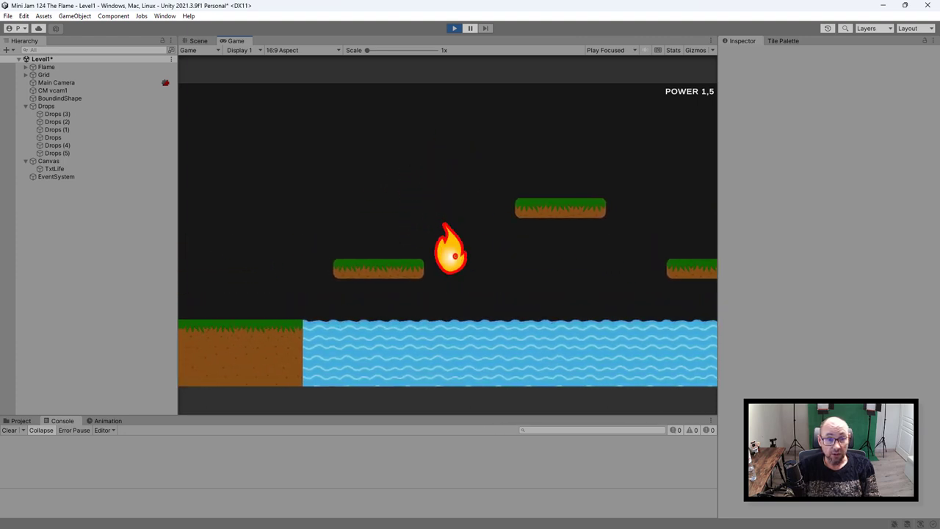
key(space)
key(Right)
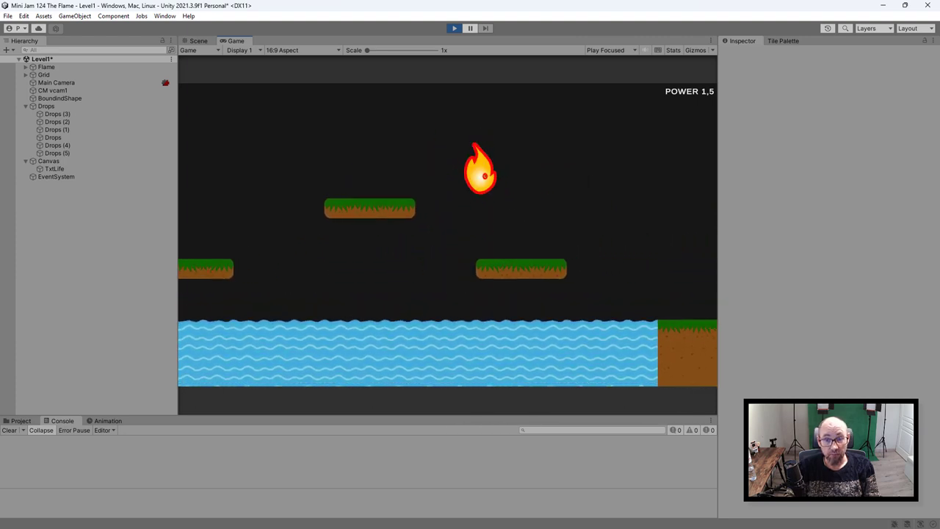
key(Right)
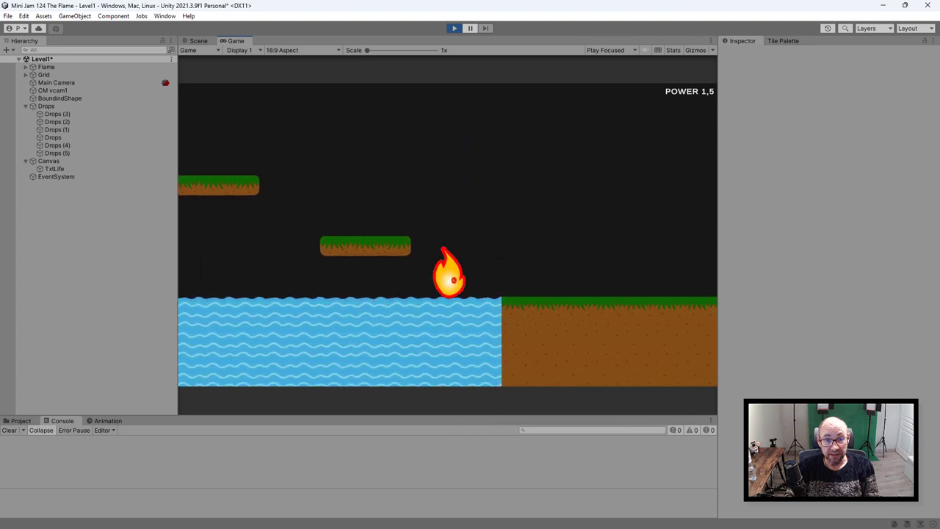
key(Right)
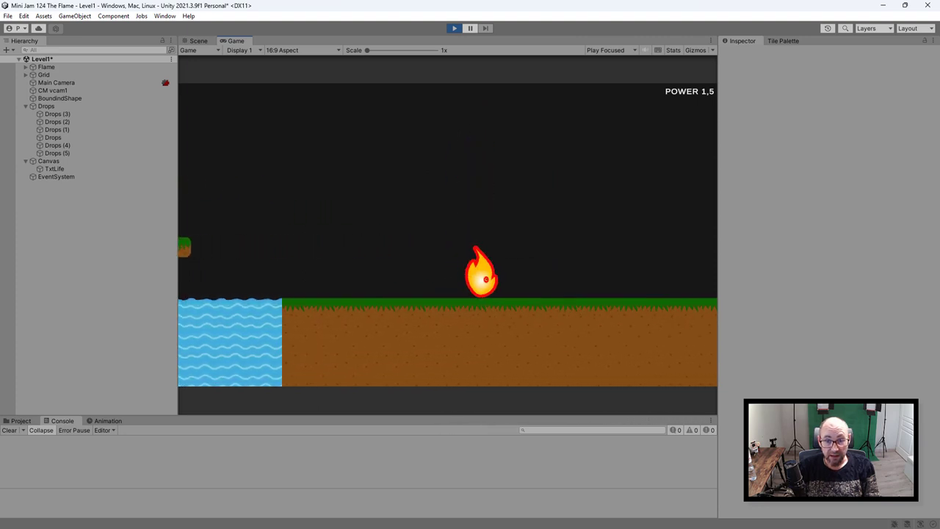
key(Right)
key(Right)
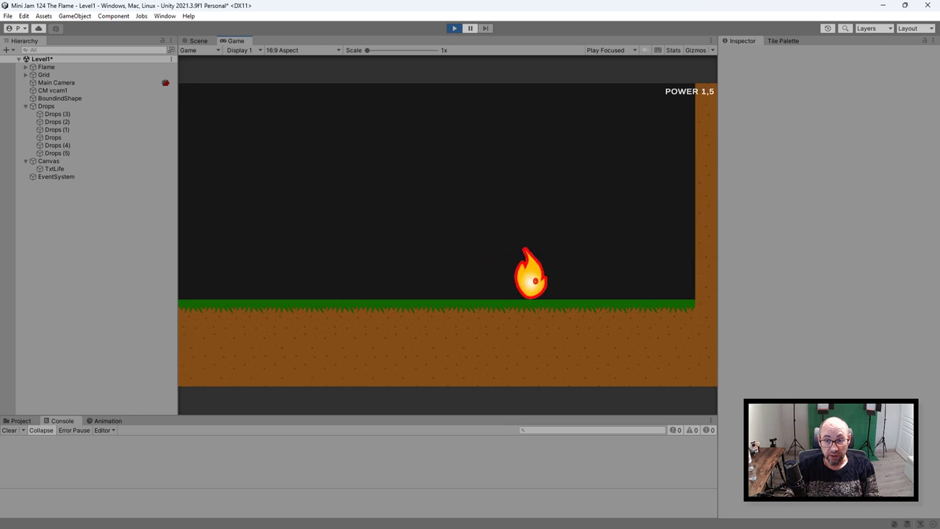
Step: Walk back left, hop across the floating grass platforms, and move into the pit
key(Left)
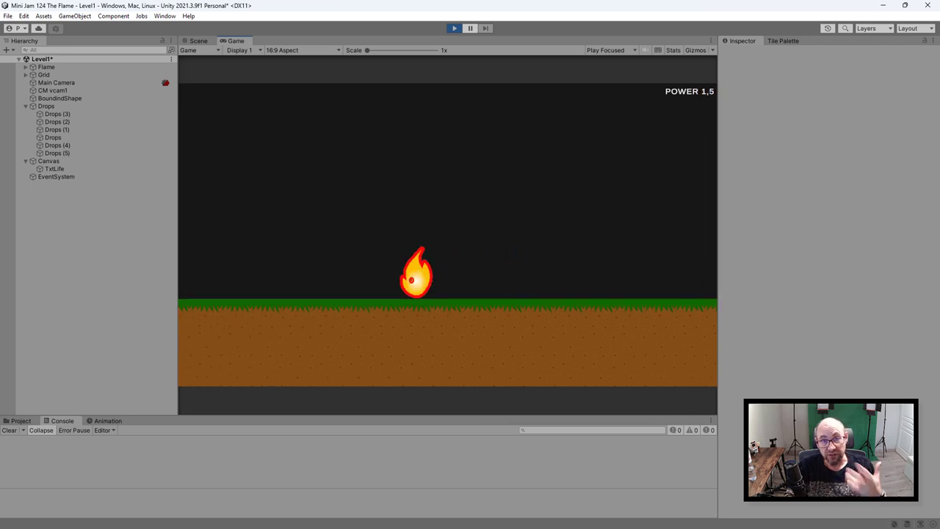
key(Left)
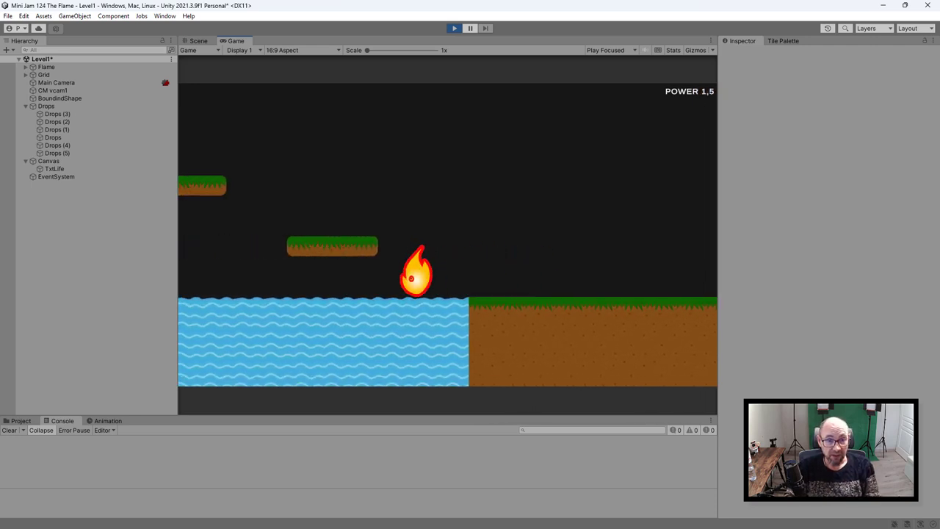
key(space)
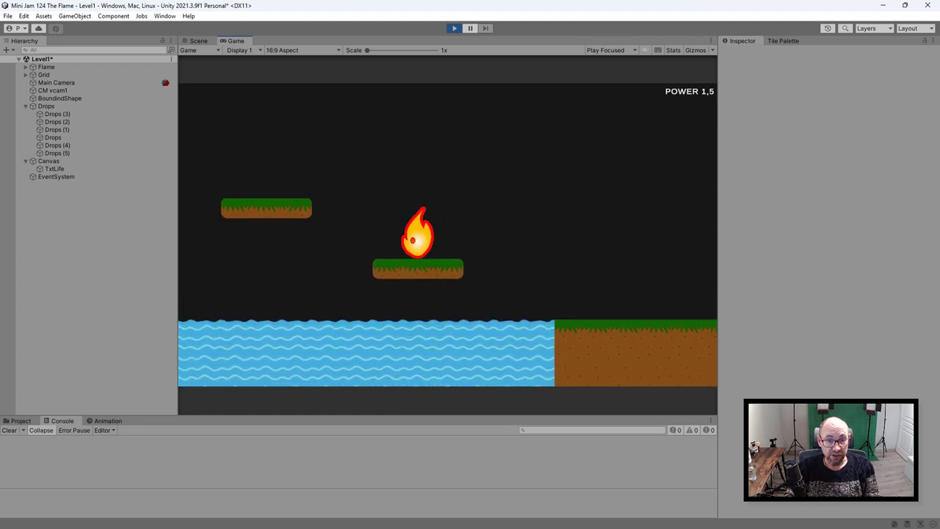
key(space)
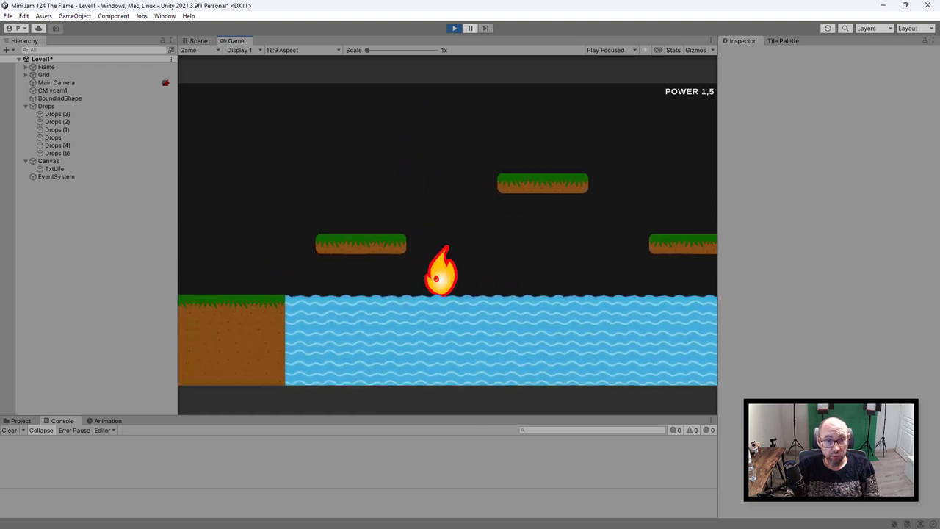
key(space)
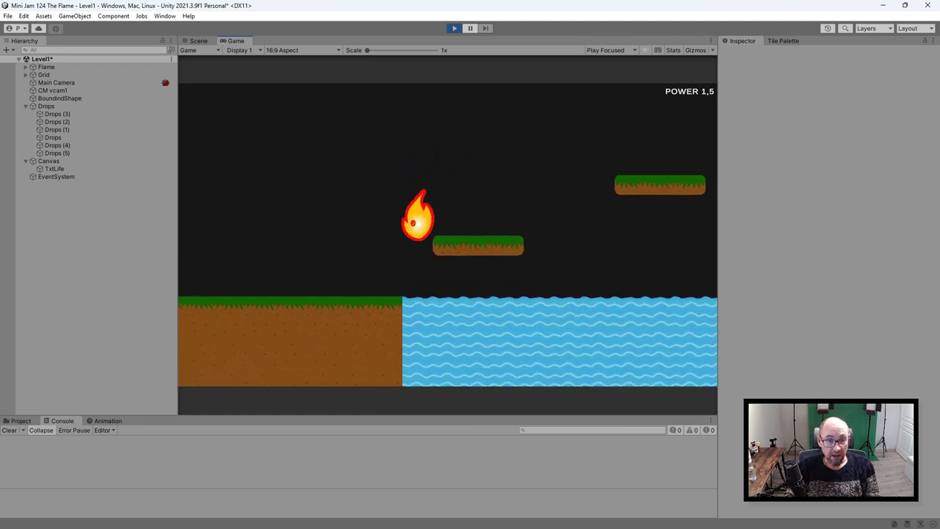
key(Left)
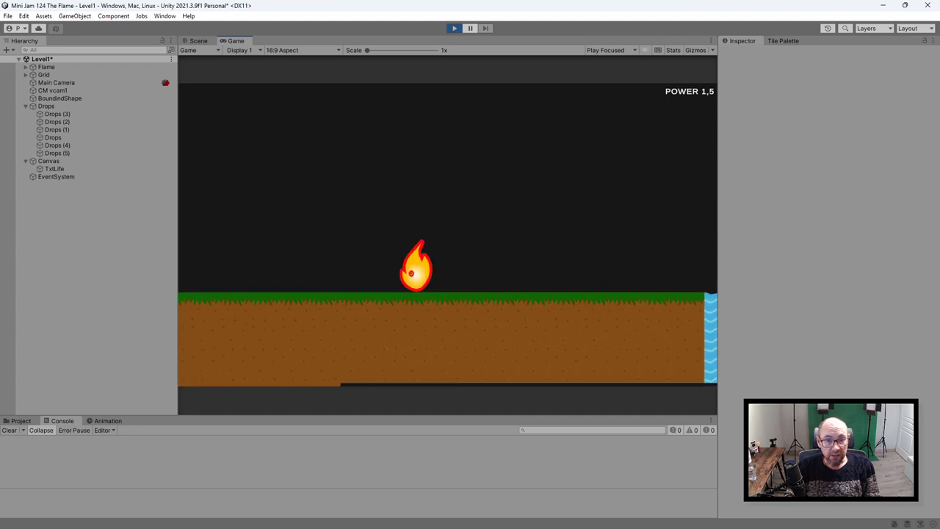
key(Left)
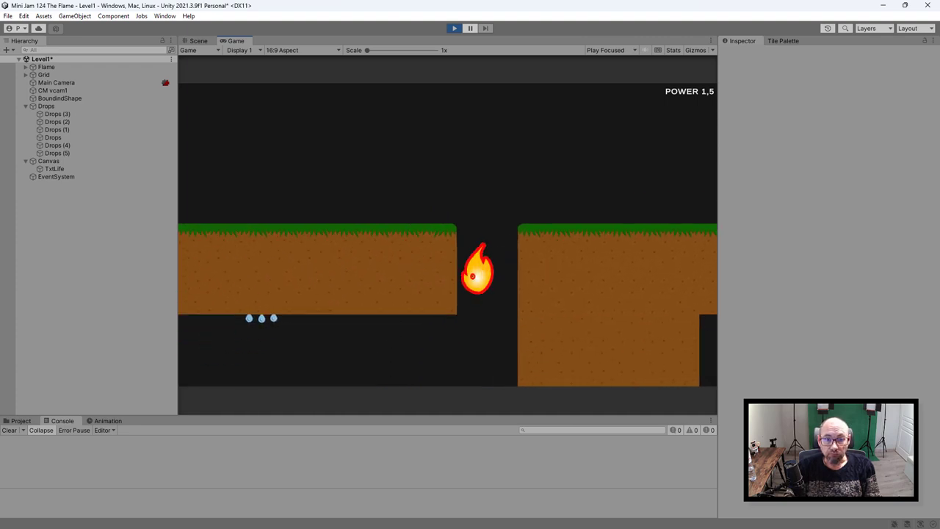
key(Left)
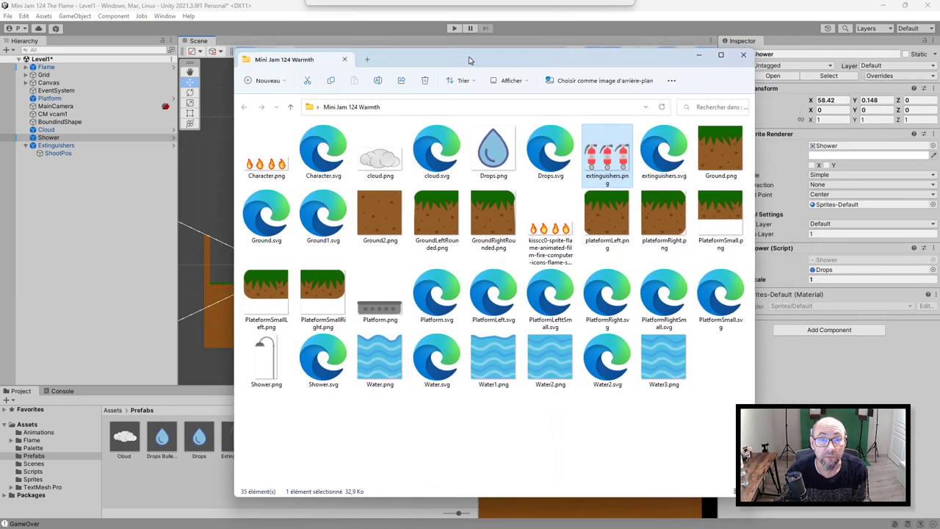
Step: Move the Mini Jam 124 Warmth folder window over Unity and maximize it
drag(468, 60, 436, 71)
double_click(435, 71)
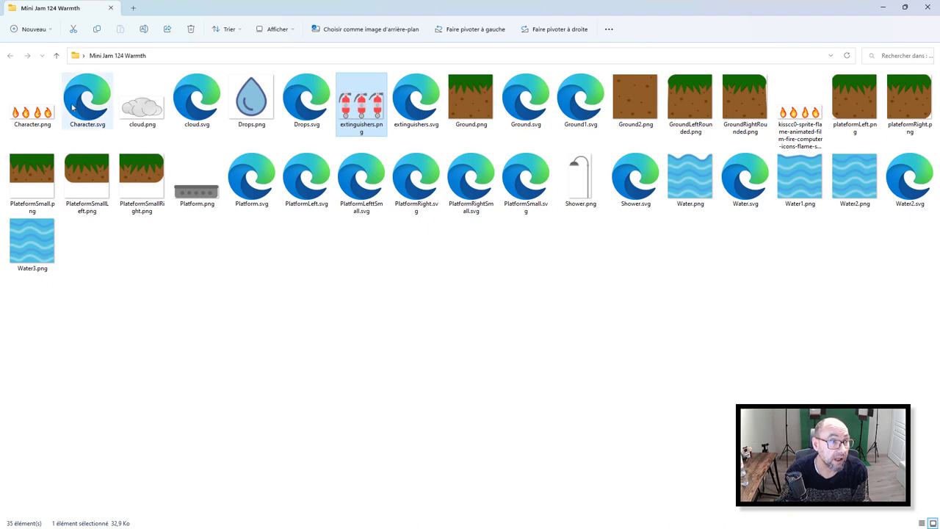
click(33, 117)
double_click(32, 118)
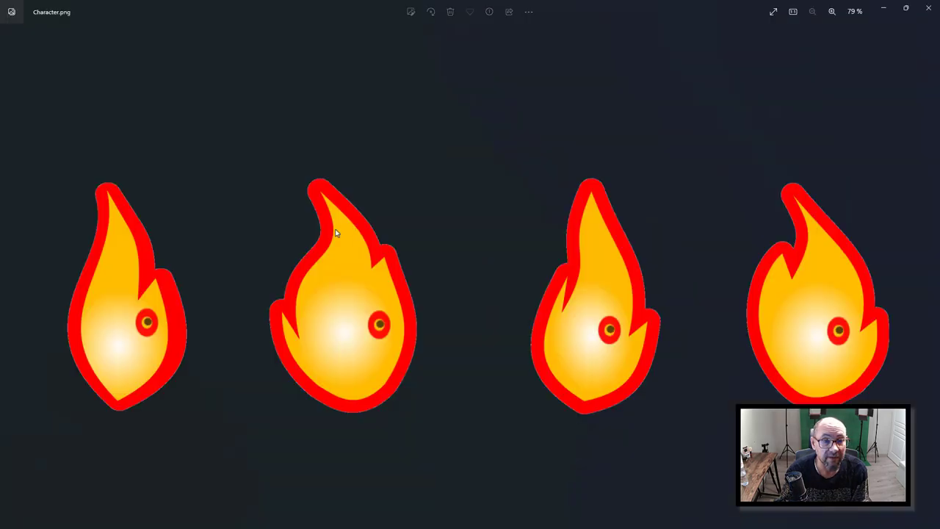
click(929, 8)
double_click(158, 116)
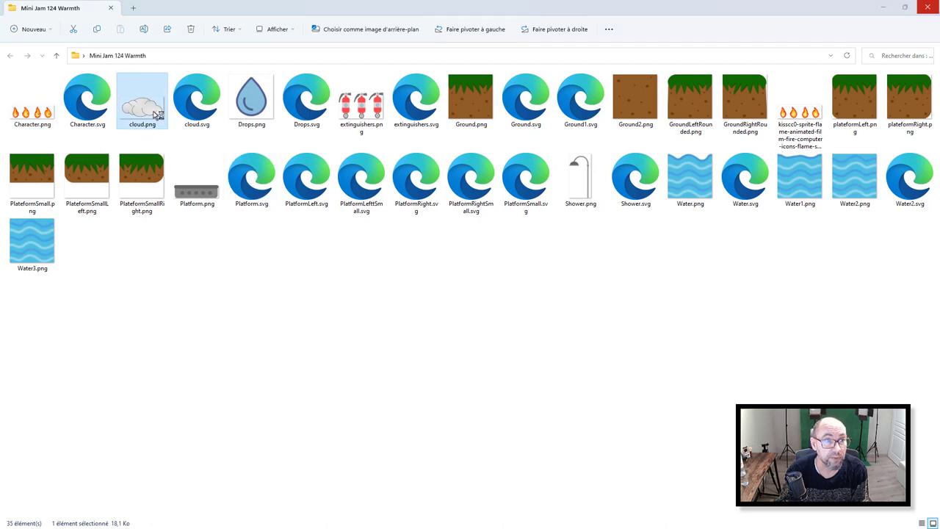
scroll(609, 302, up, 1)
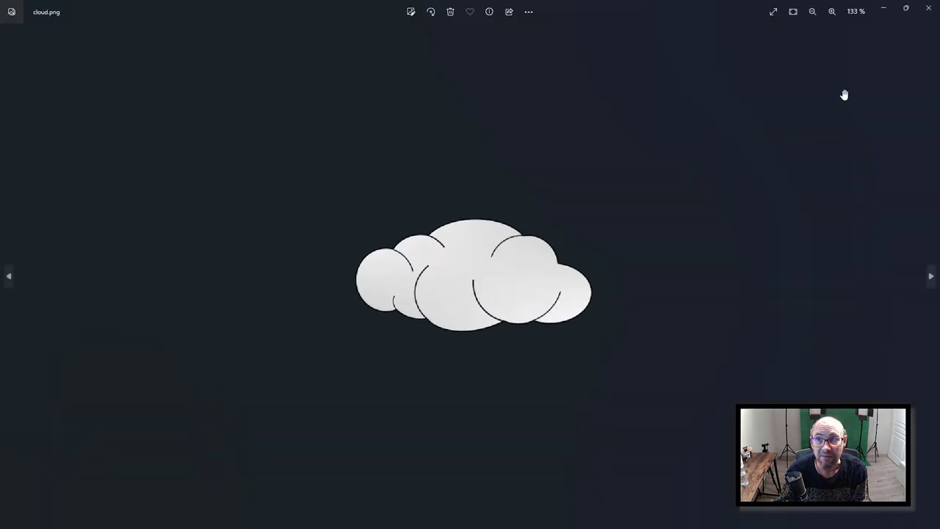
click(930, 10)
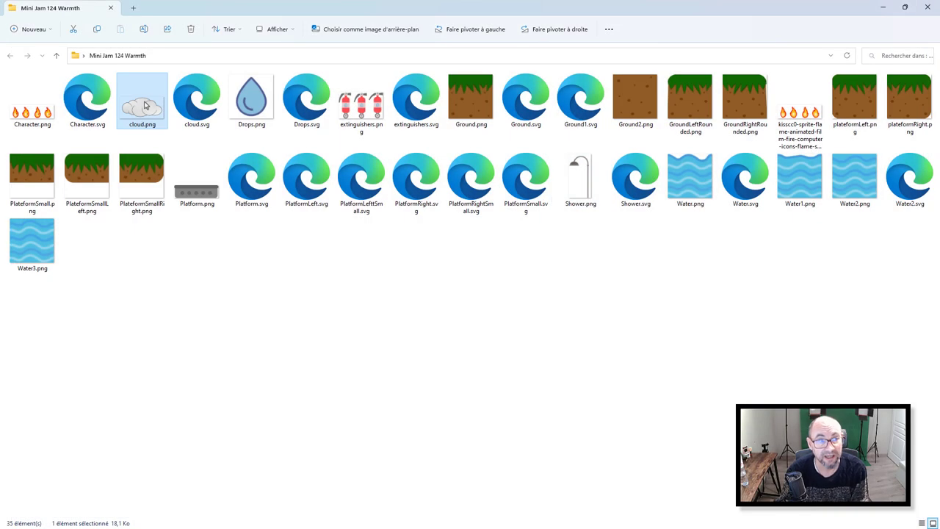
double_click(360, 106)
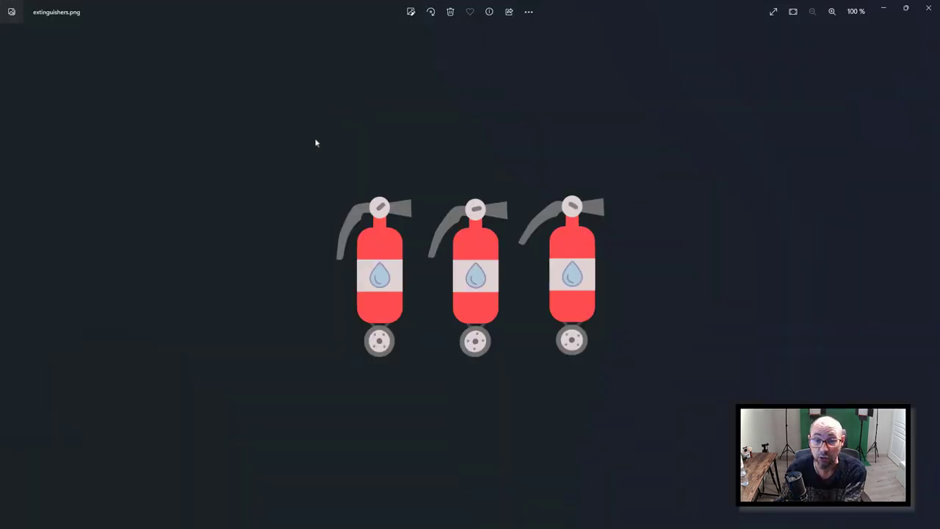
mouse_move(600, 258)
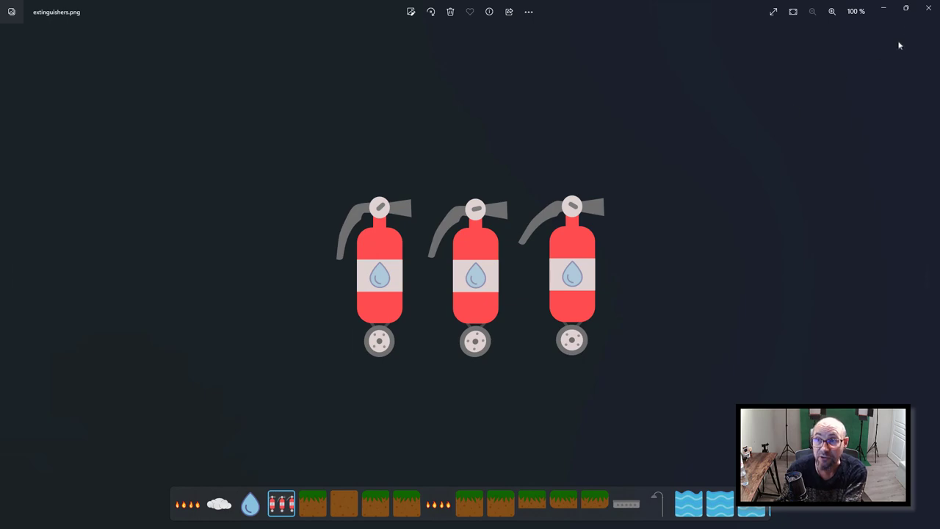
click(930, 10)
double_click(580, 178)
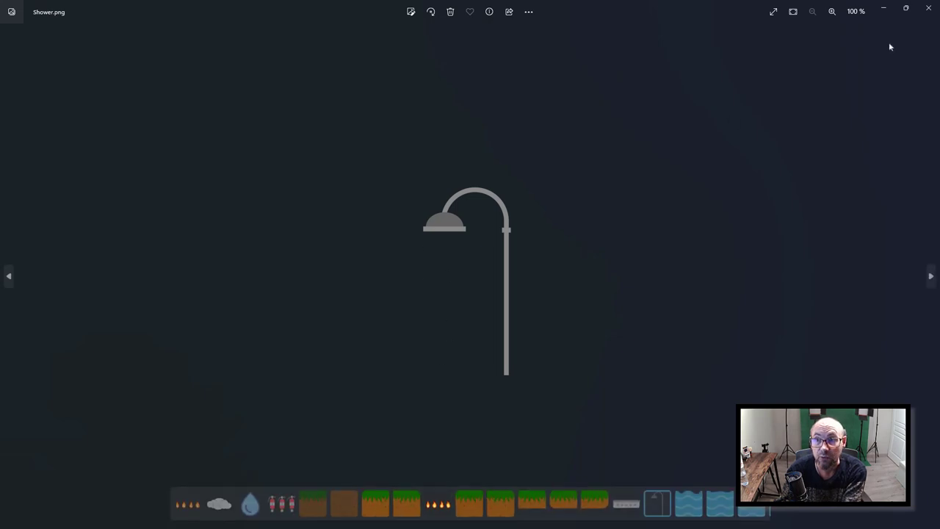
click(929, 7)
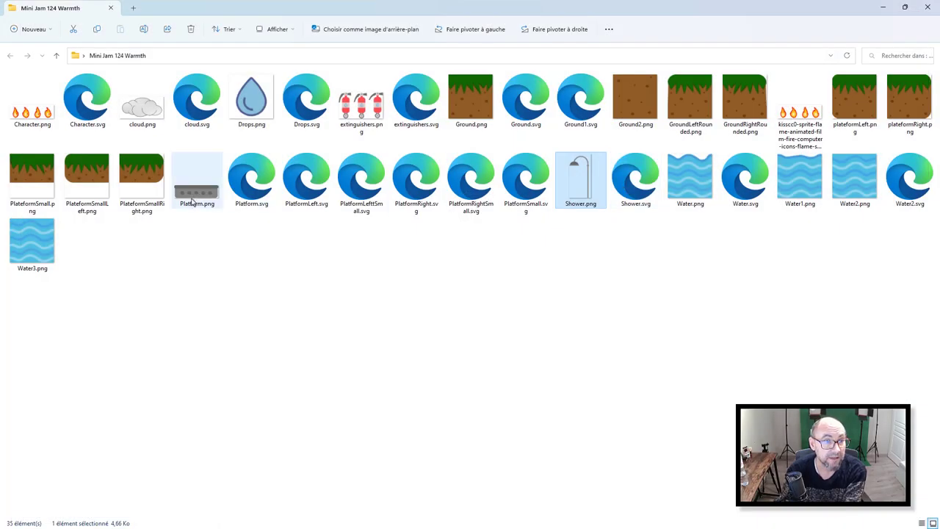
double_click(196, 182)
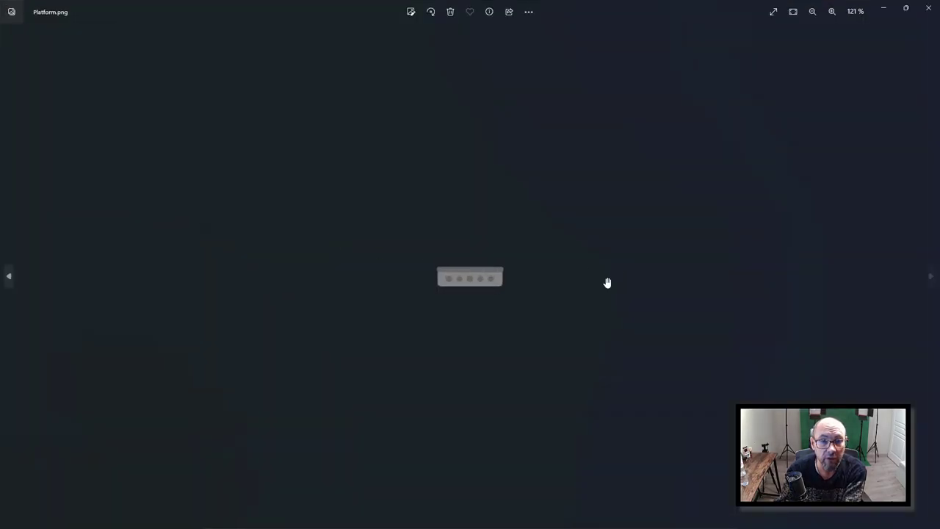
click(929, 9)
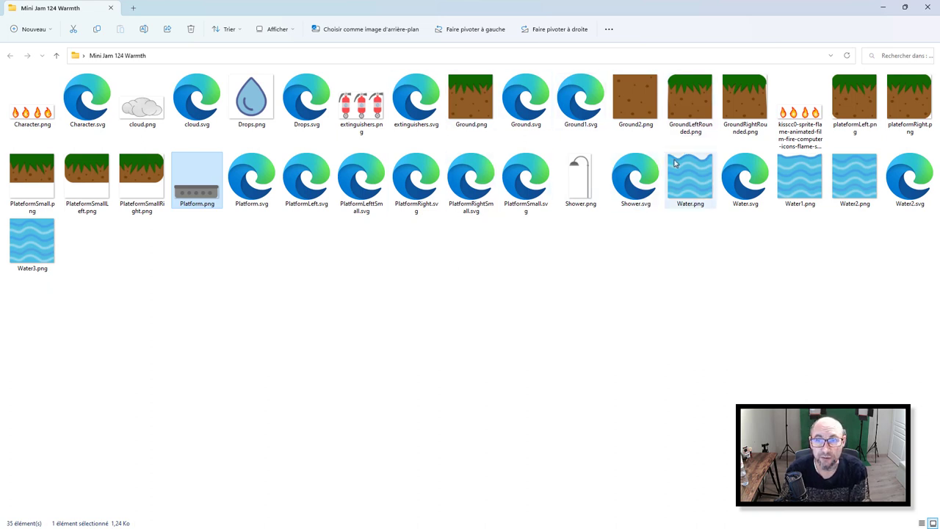
double_click(739, 101)
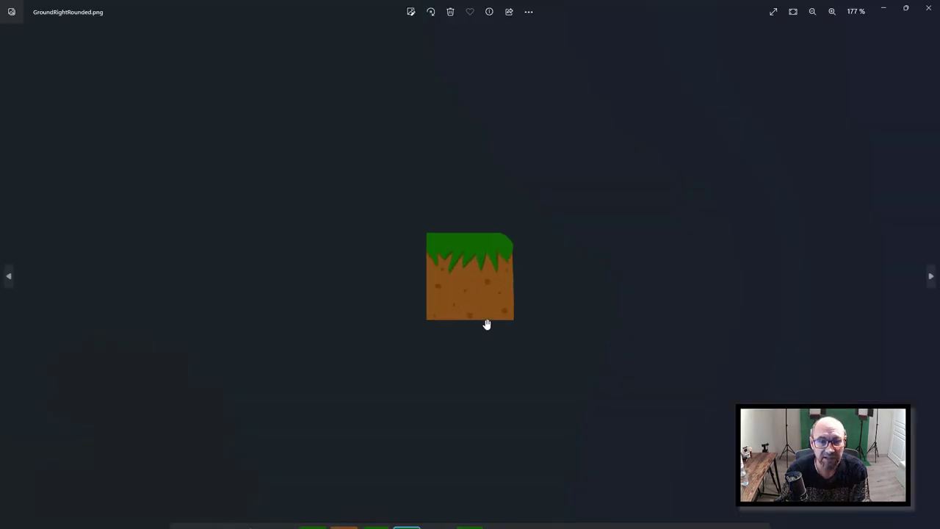
scroll(481, 225, up, 1)
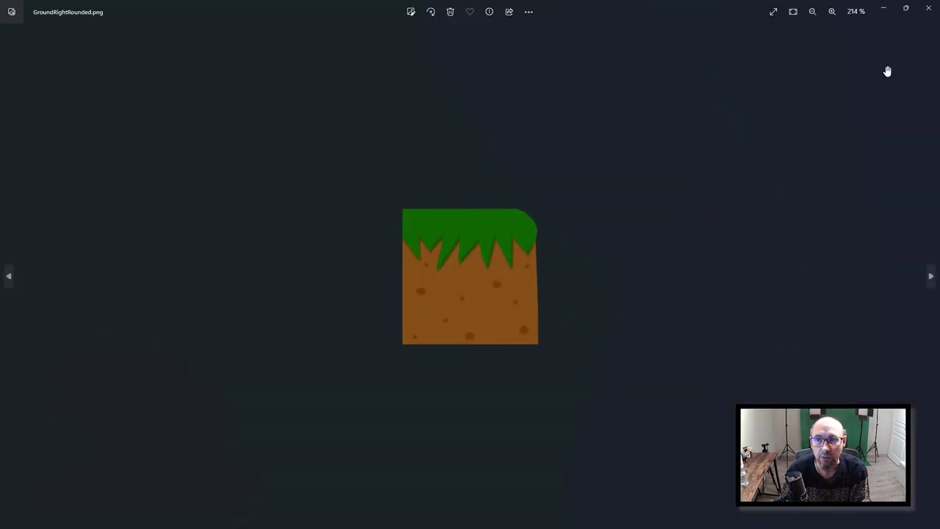
click(929, 11)
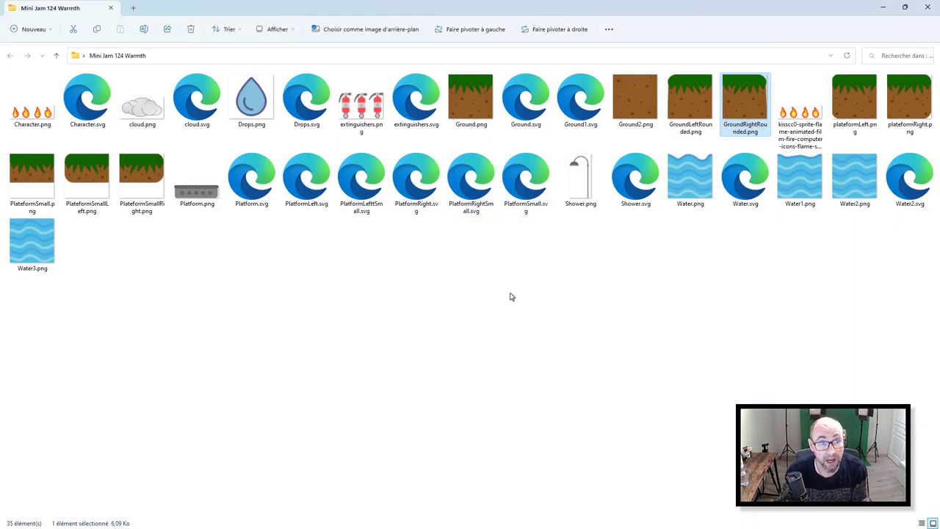
double_click(252, 99)
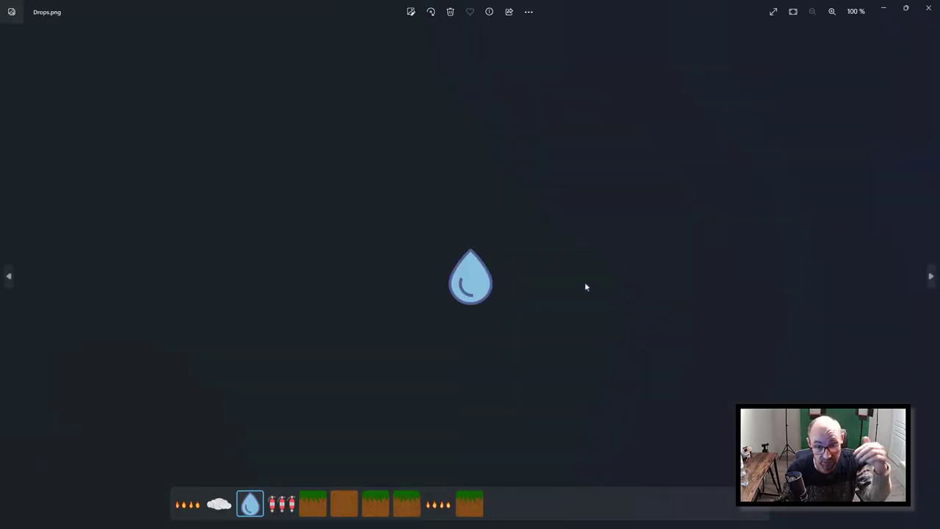
click(928, 10)
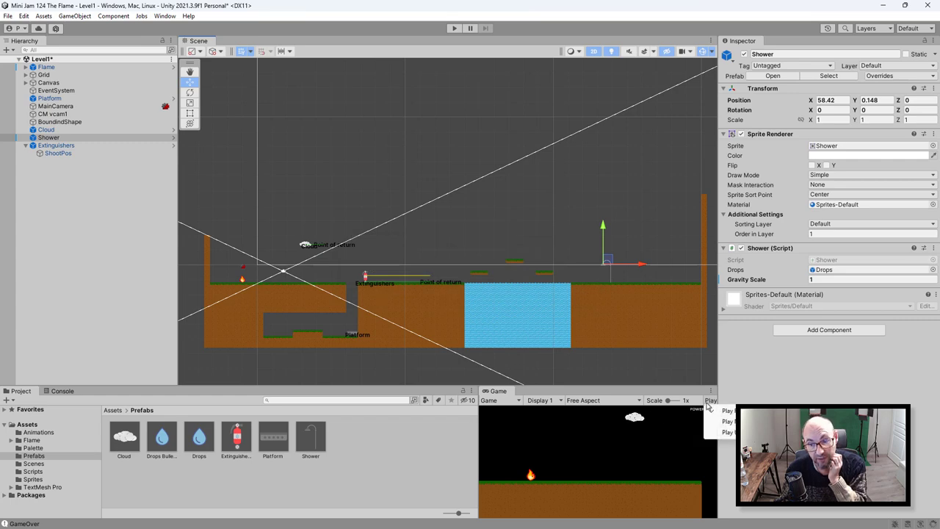
Step: Start Level1 playing in the maximized Game view
click(454, 28)
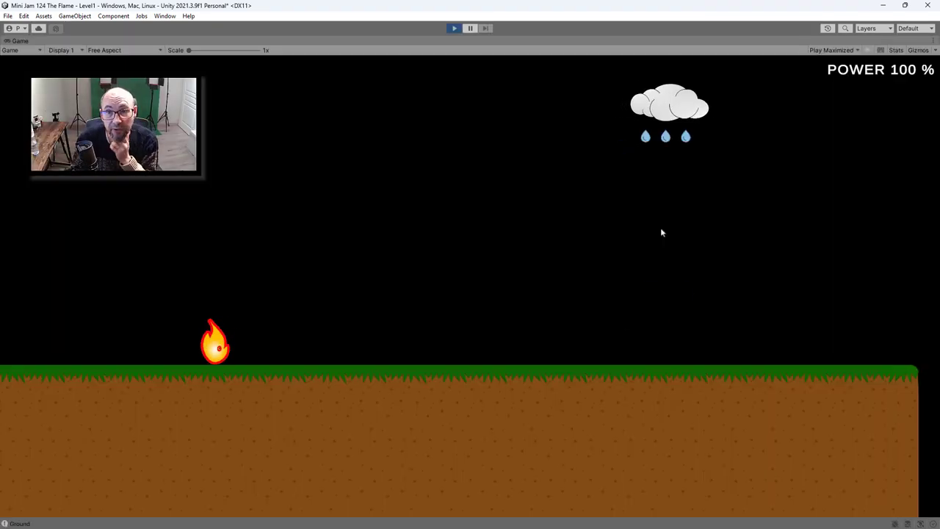
Step: Run the flame right, jump the gap, and probe the spraying extinguisher
key(Right)
key(Right)
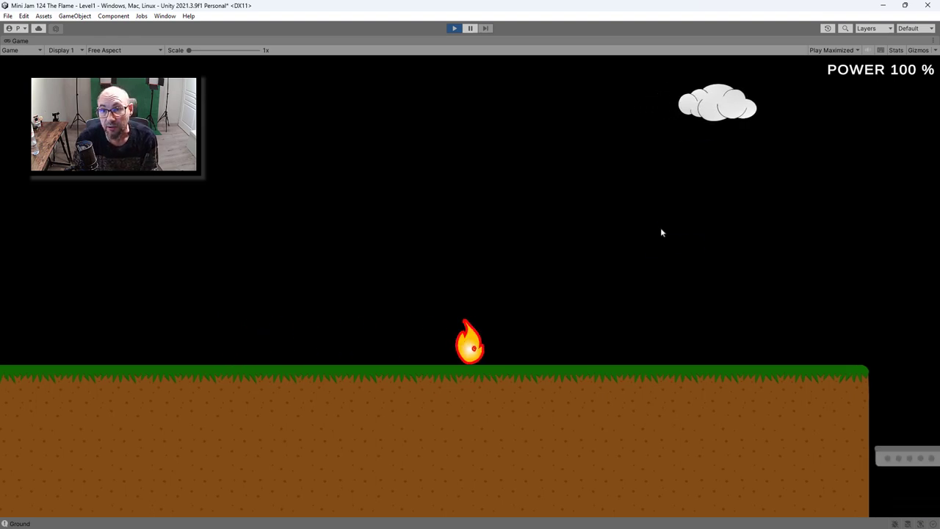
key(Right)
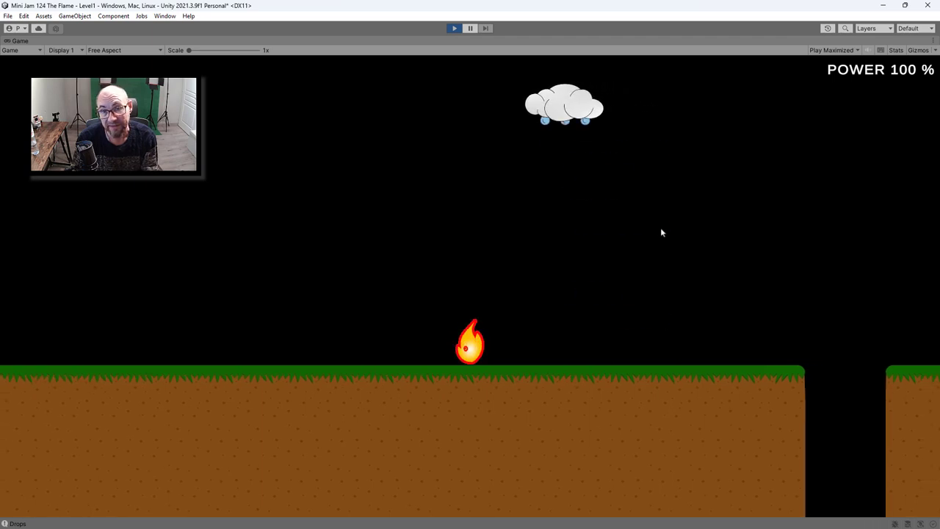
key(Right)
key(Left)
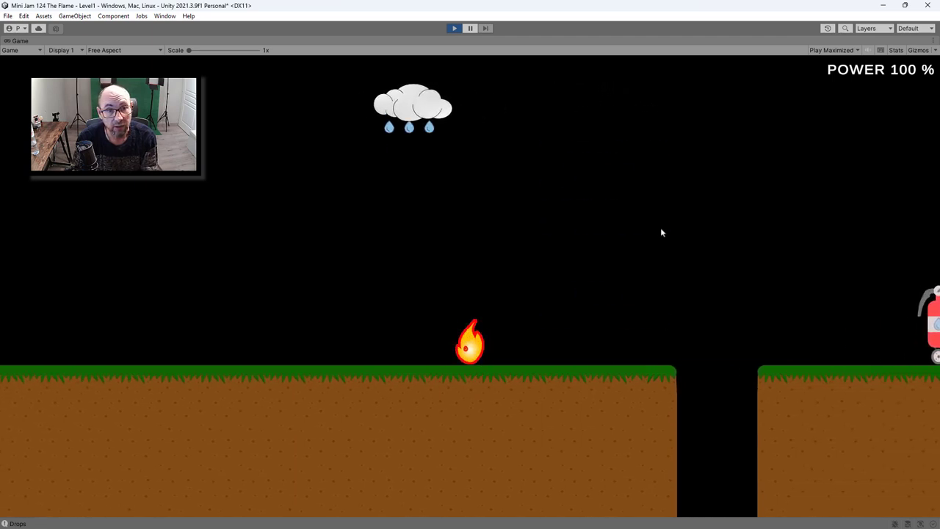
key(Right)
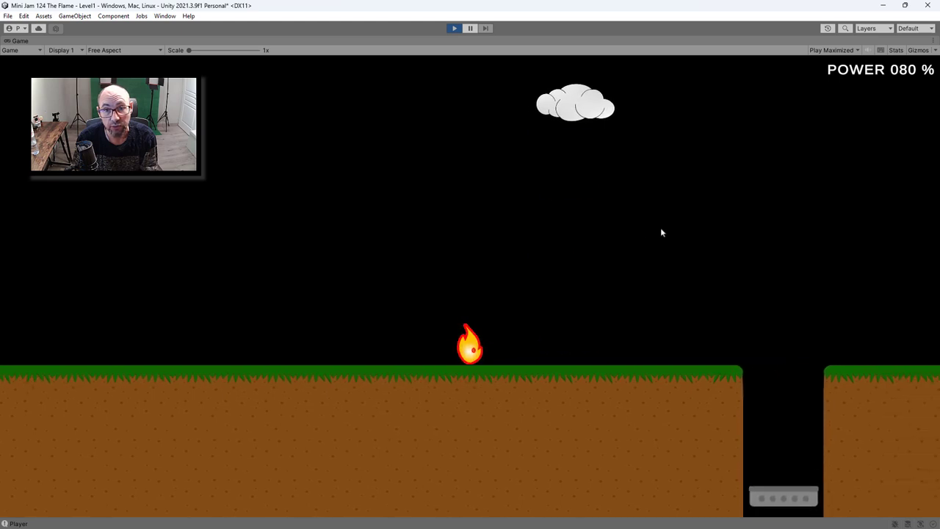
key(Left)
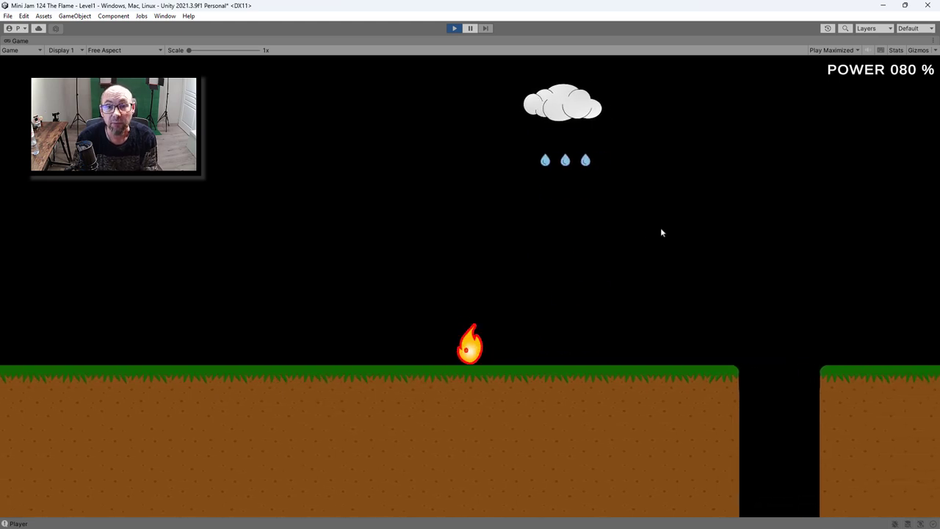
key(Right)
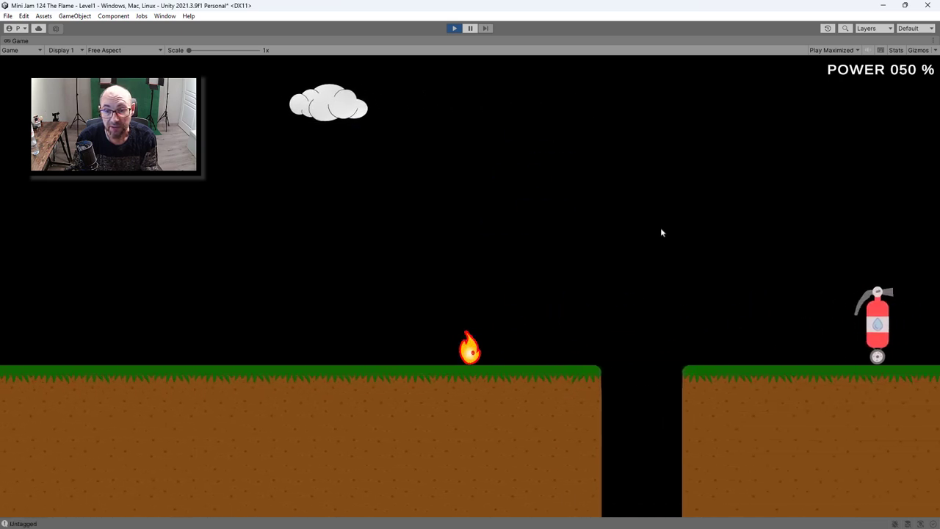
key(Right)
key(space)
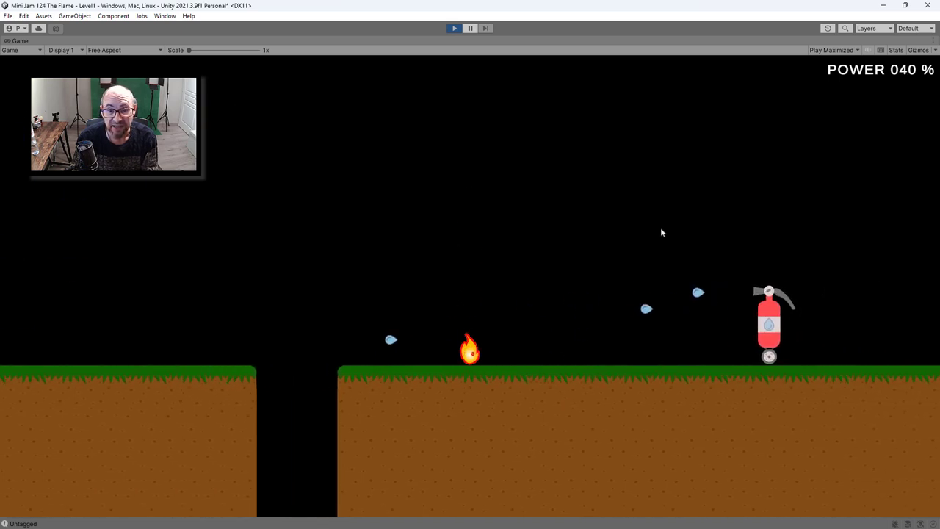
key(Right)
key(Left)
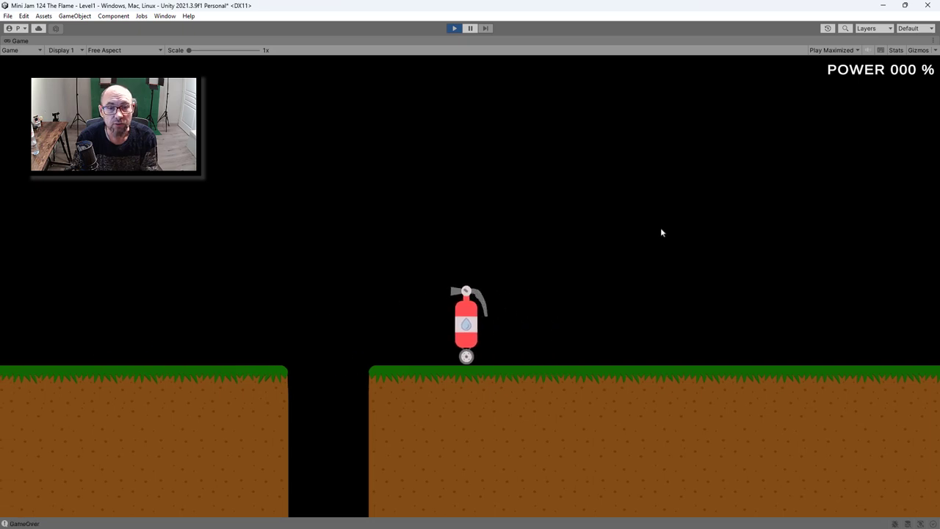
Step: Restart Level 1 at full power and run right, jumping near the gap
click(454, 28)
click(454, 28)
key(Right)
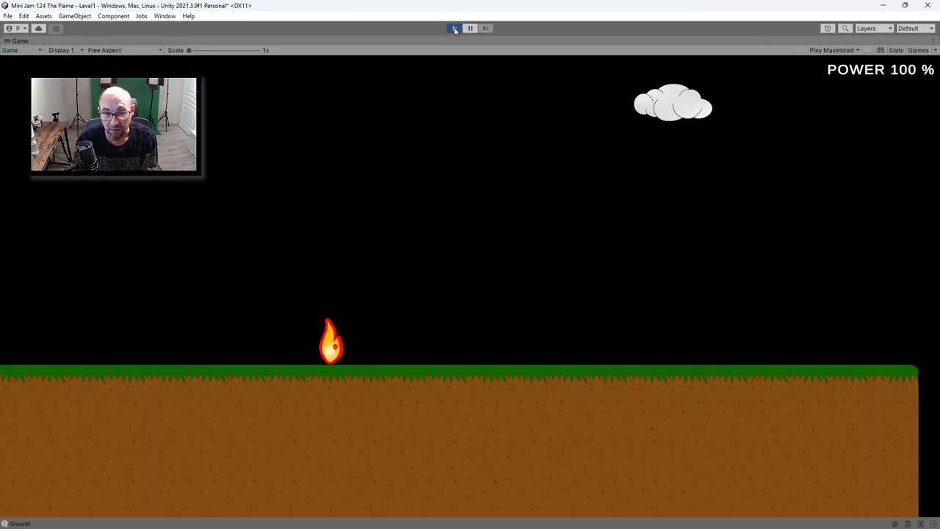
key(space)
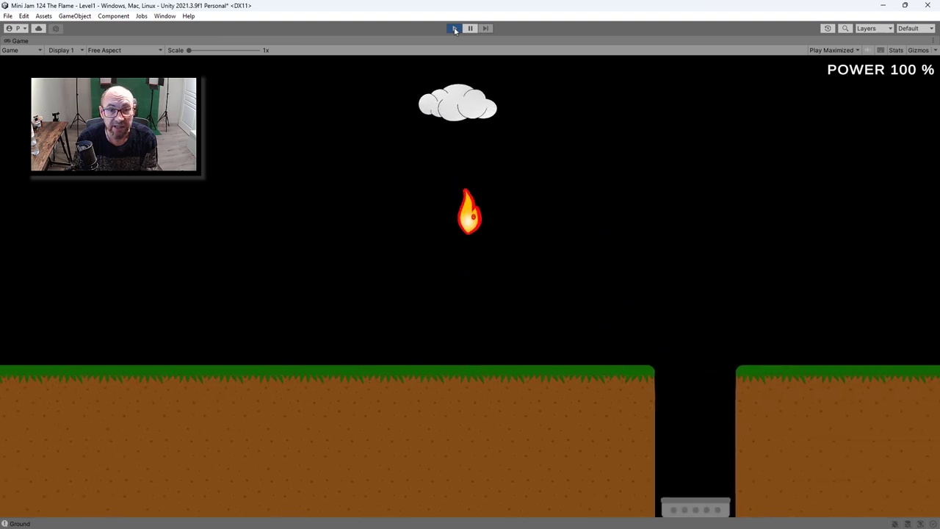
key(space)
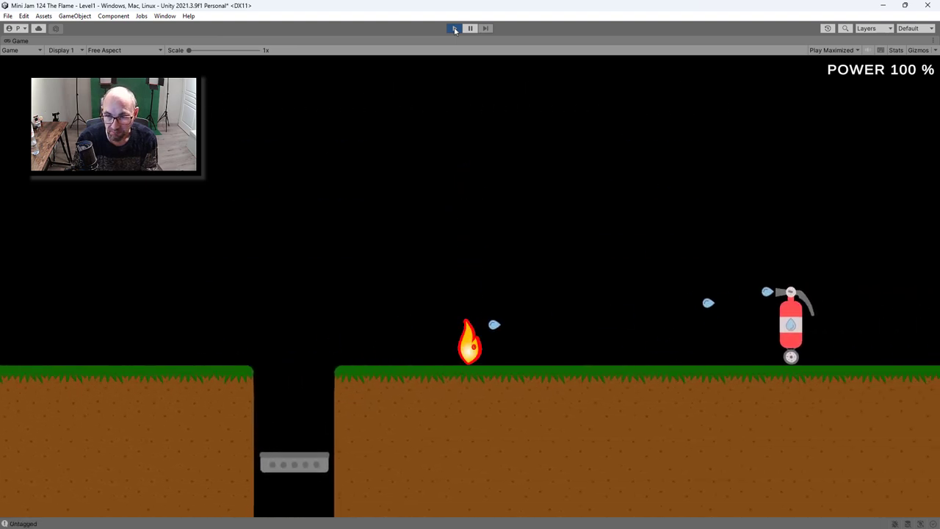
key(Left)
key(space)
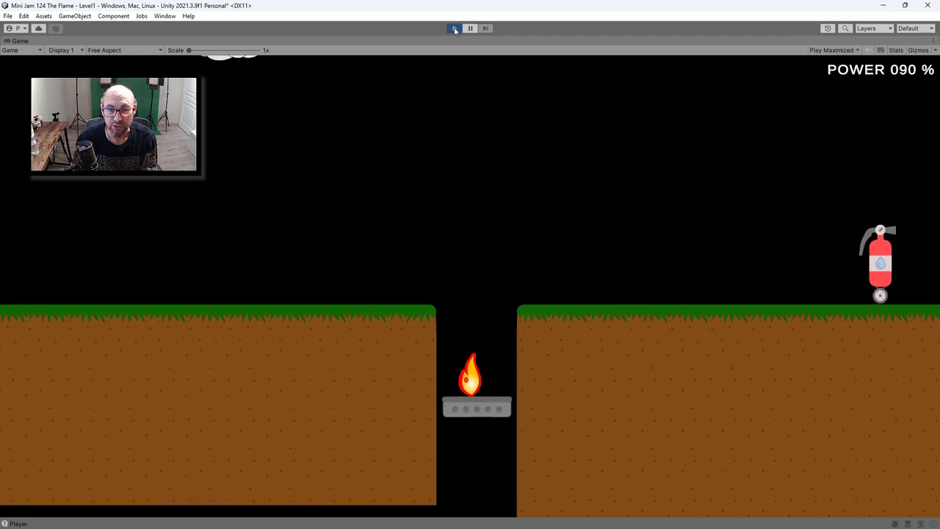
Step: Jump off the rising platform, dodge the water drops and leap past the extinguisher
key(space)
key(Right)
key(Right)
key(space)
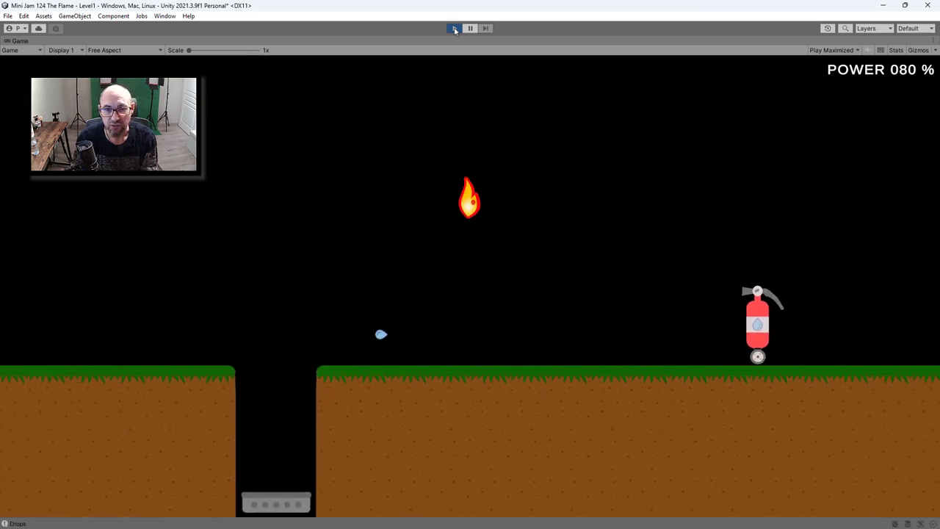
key(Left)
key(space)
key(Right)
key(Left)
Step: Climb the floating platforms, cross the water onto the grass and walk under the shower
key(Right)
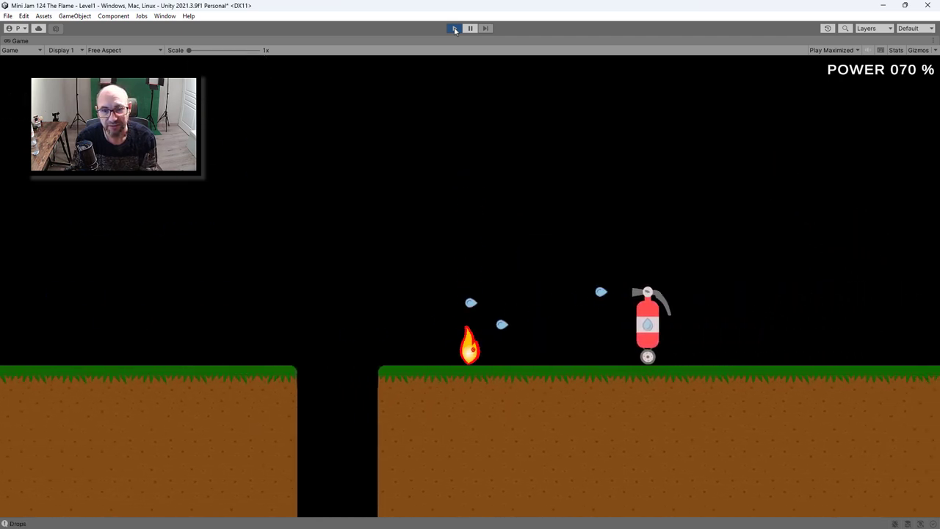
key(space)
key(Right)
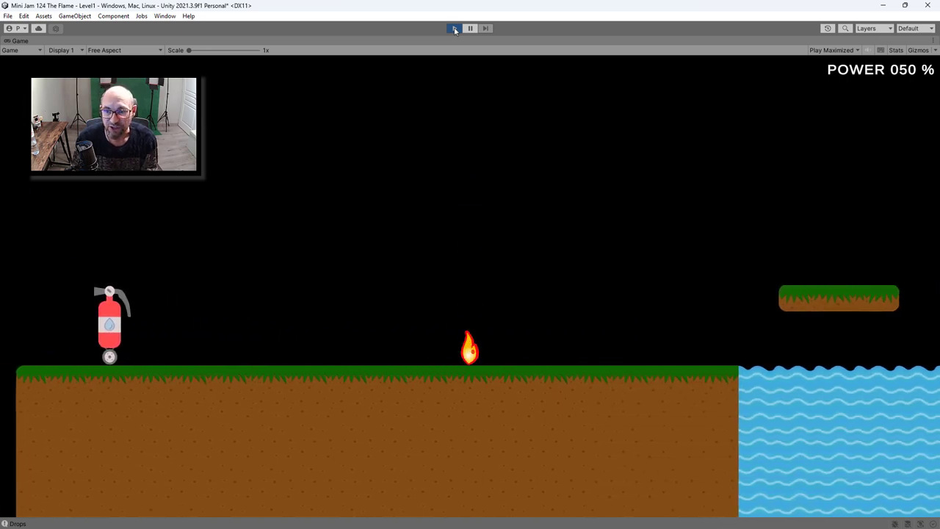
key(space)
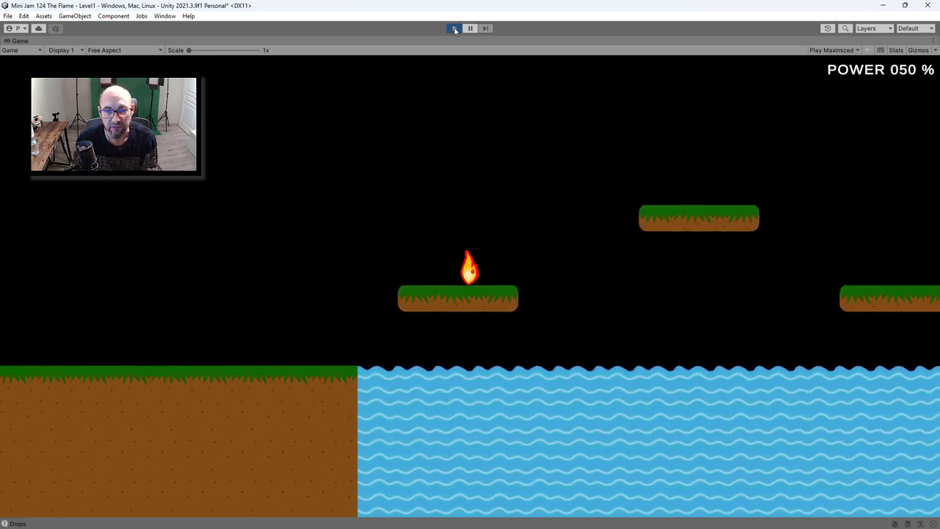
key(space)
key(Right)
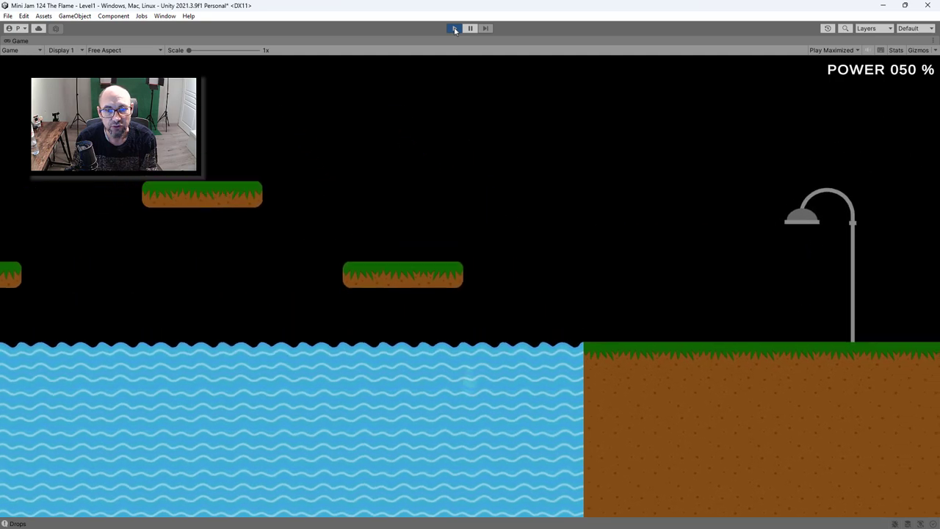
key(Right)
key(space)
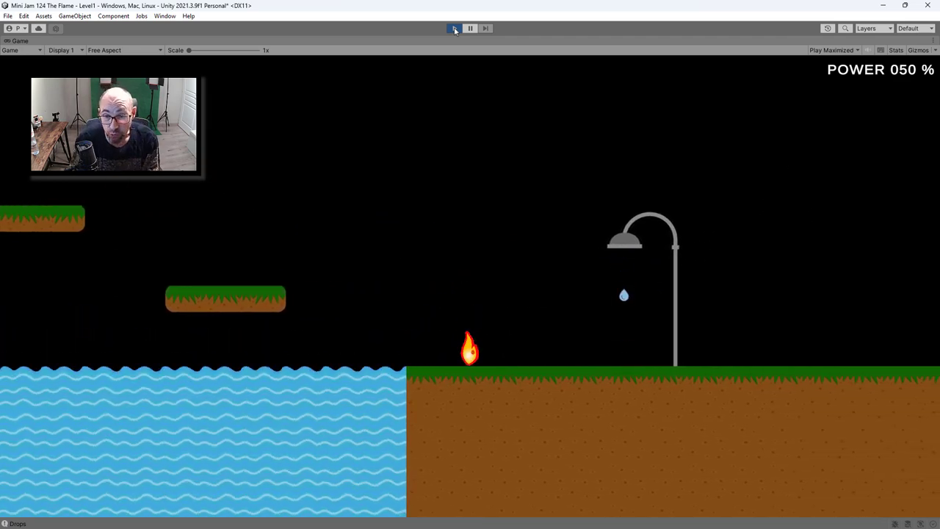
key(Right)
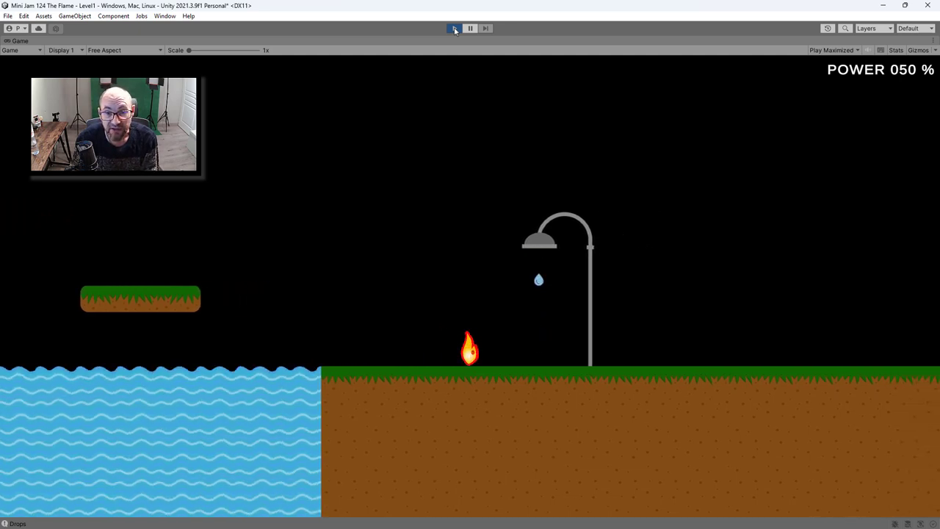
key(Right)
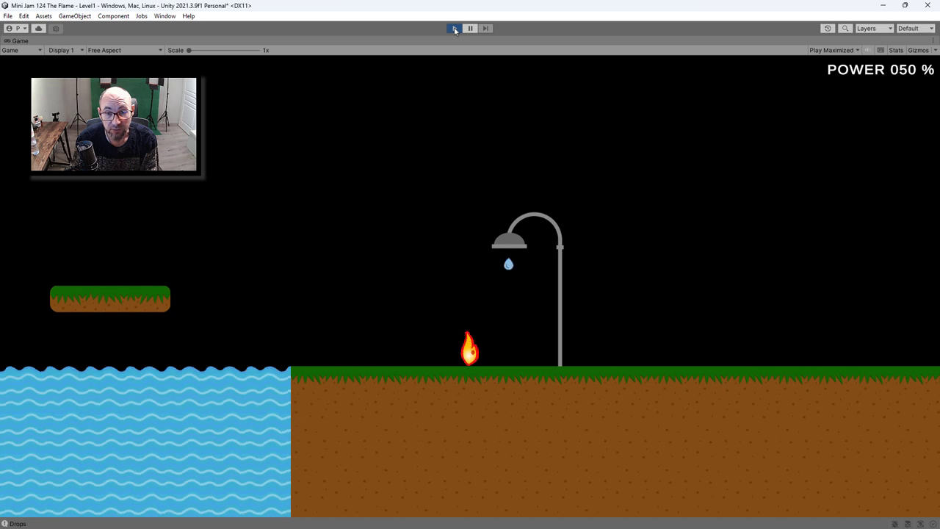
key(Right)
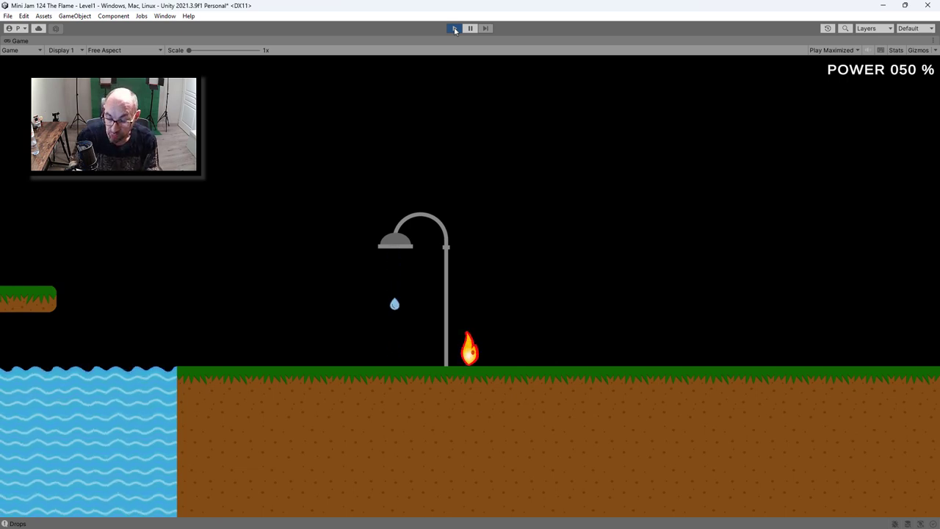
Step: Reach the wall past the shower, jump back across the floating platforms, then stop play mode
key(Right)
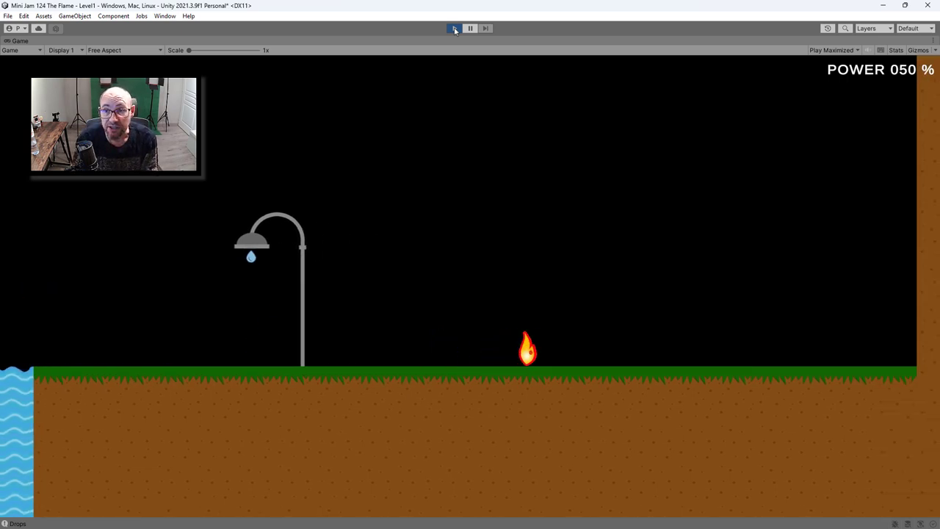
key(Left)
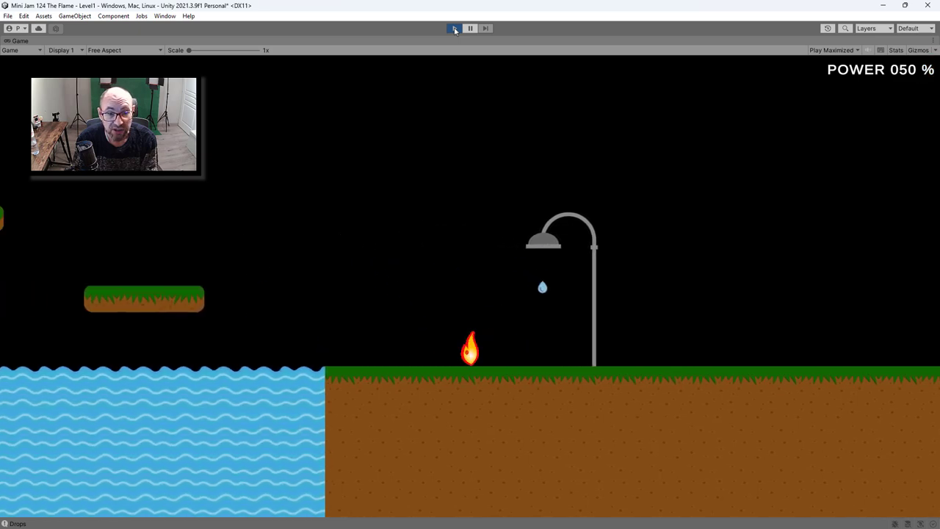
key(space)
key(space)
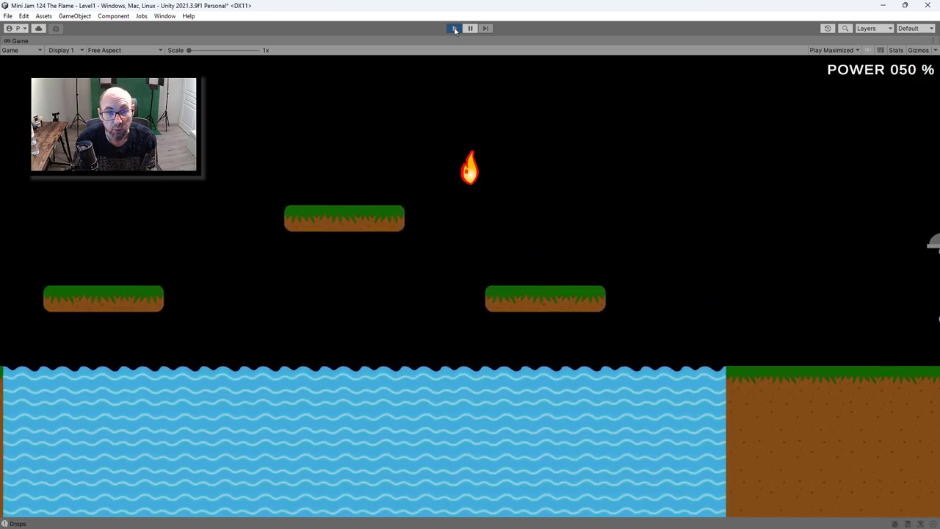
key(space)
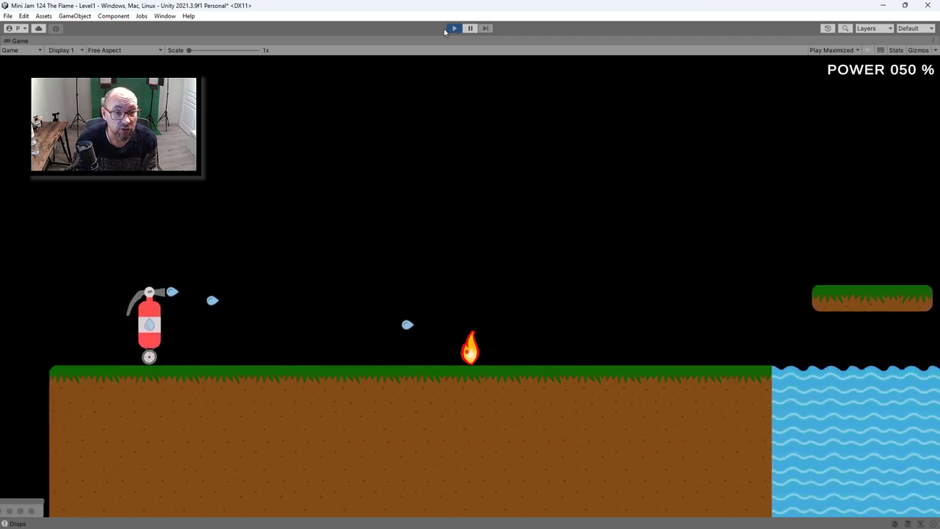
key(ctrl+p)
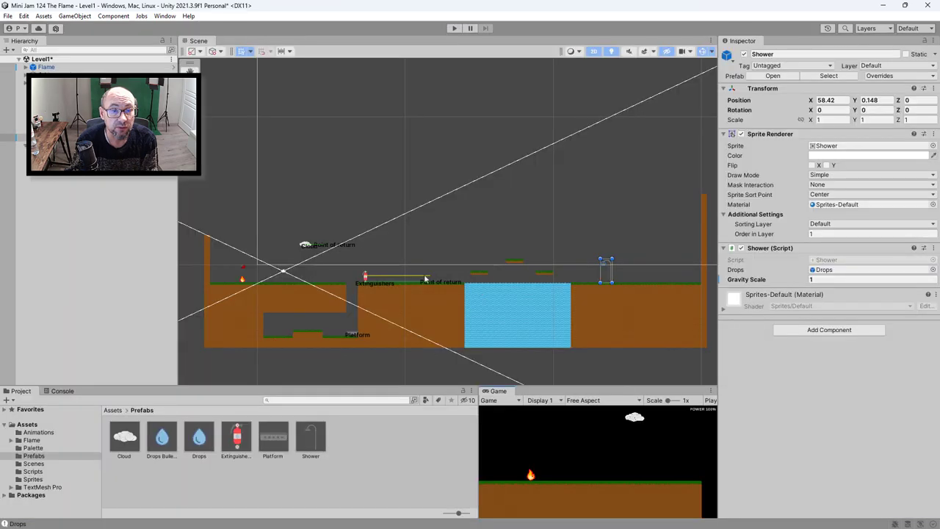
Step: Frame the Extinguishers object, set Move Distance 4.3 and Shoot Distance 7.1, then run Level 1
click(365, 277)
key(f)
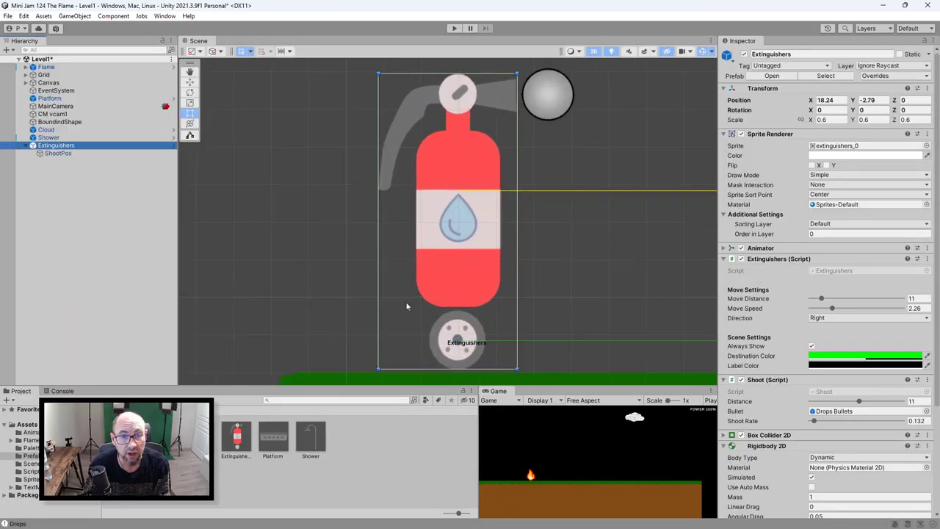
scroll(406, 301, down, 3)
scroll(573, 300, down, 2)
middle_drag(573, 300, 330, 260)
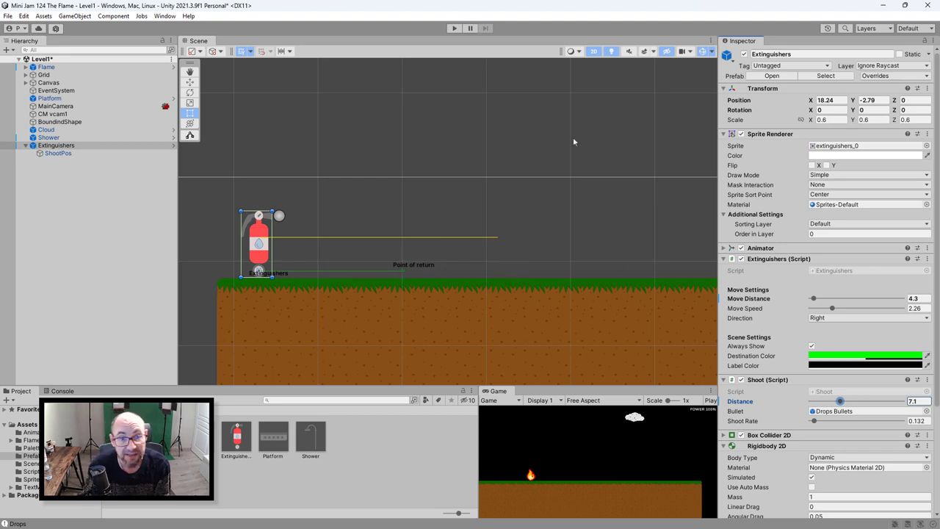
click(453, 28)
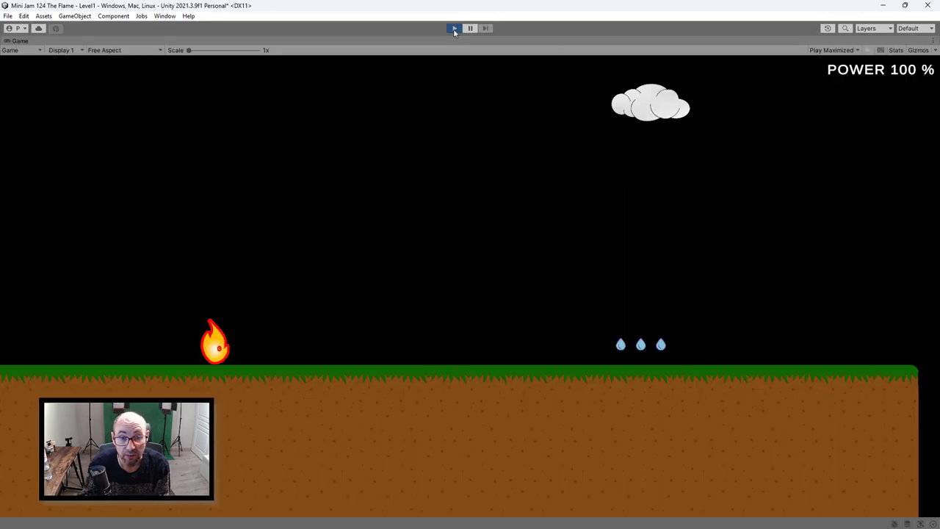
Step: Run to the pit, back away from the spray, jump out onto the floating platform, then stop play
key(Right)
key(Right)
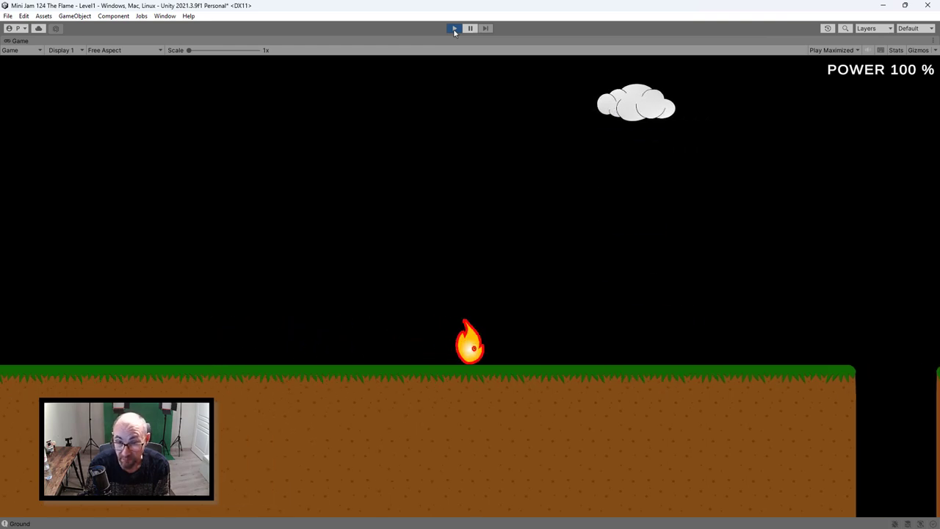
key(Right)
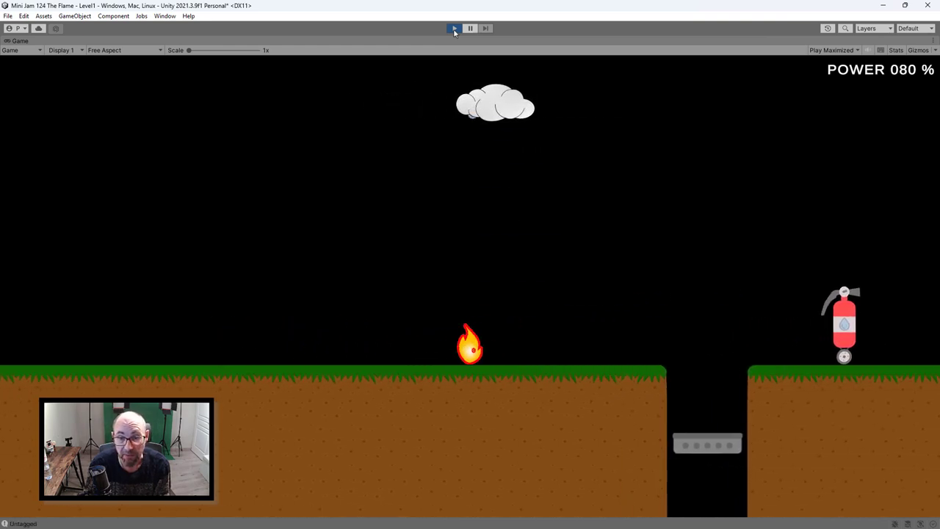
key(space)
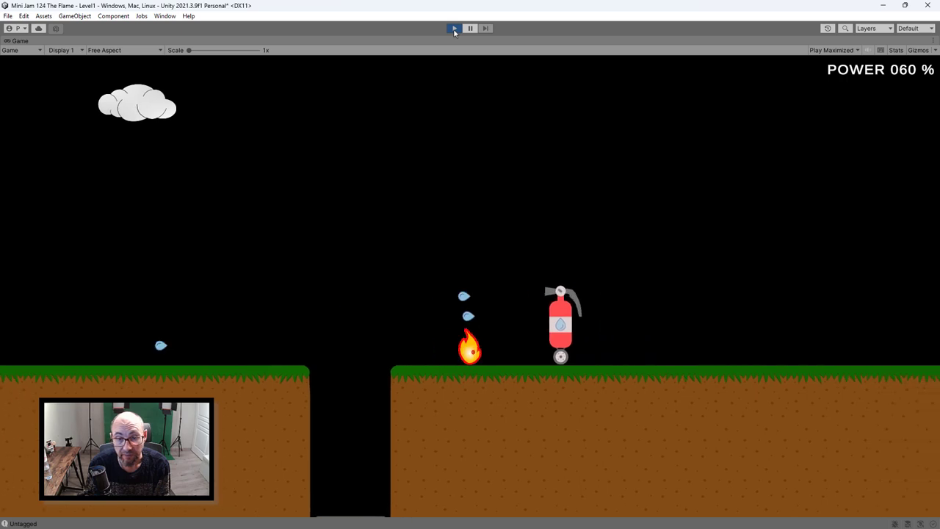
key(Left)
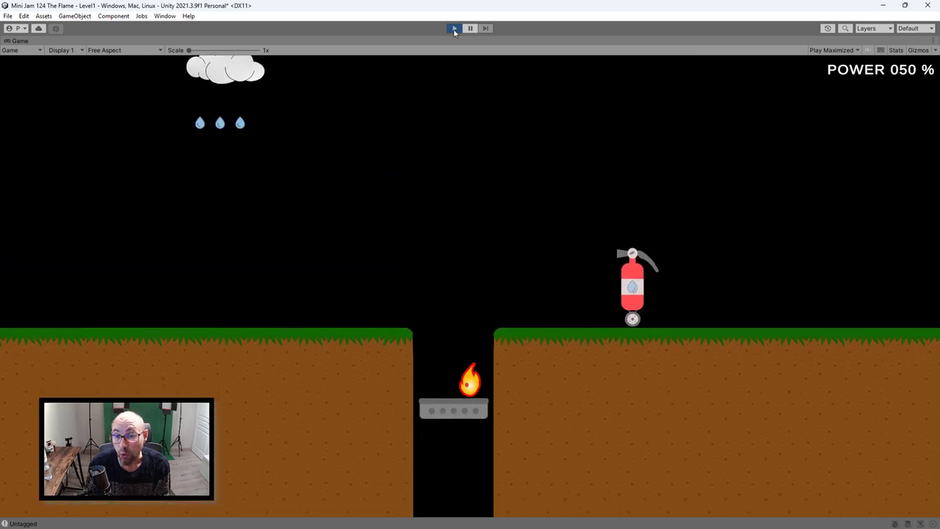
key(space)
key(Right)
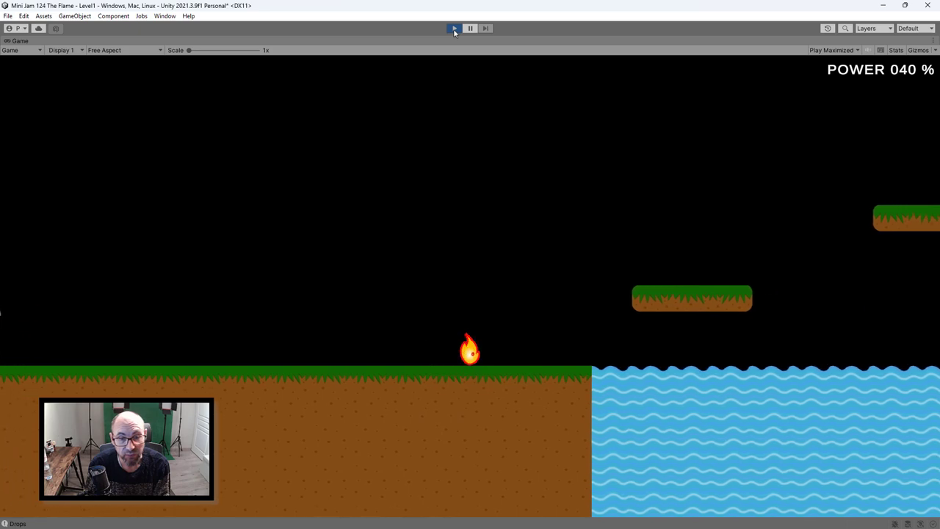
key(space)
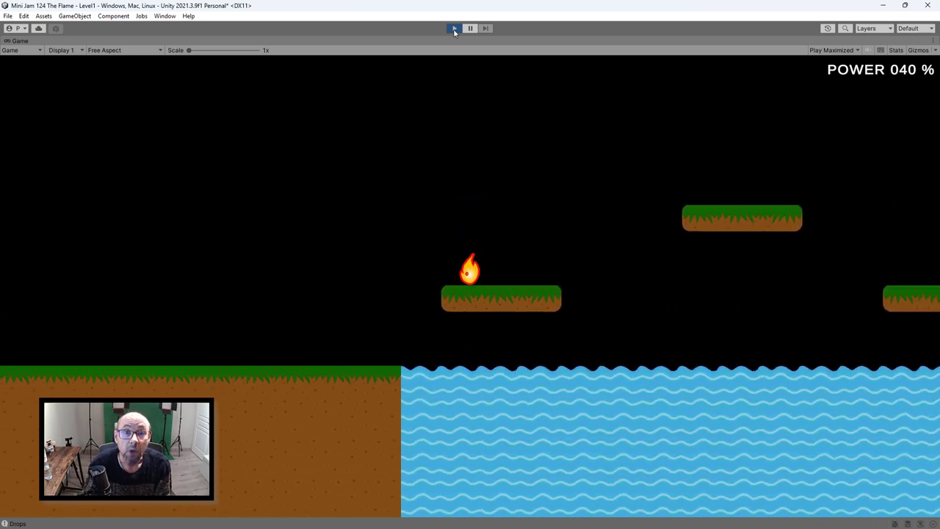
click(454, 30)
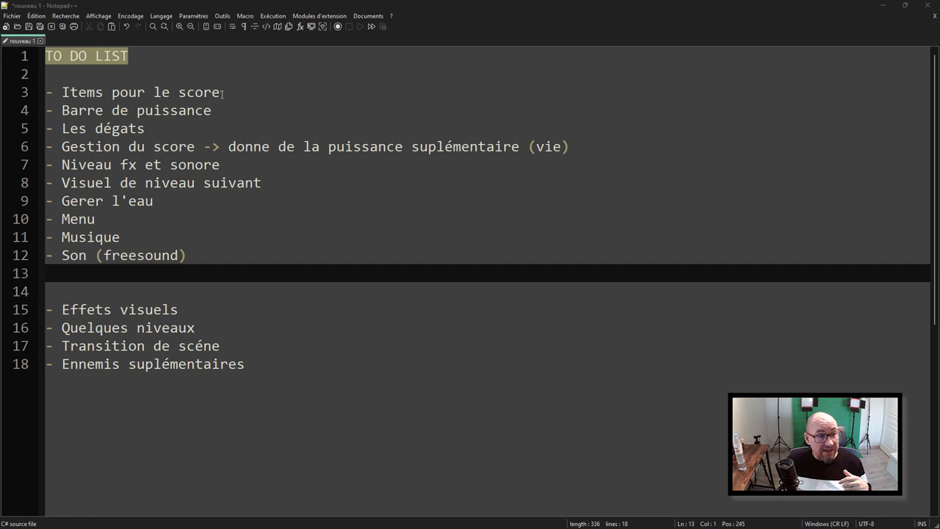
Step: Step through the to-do lines from 'Items pour le score' and select 'Niveau fx et sonore'
click(222, 93)
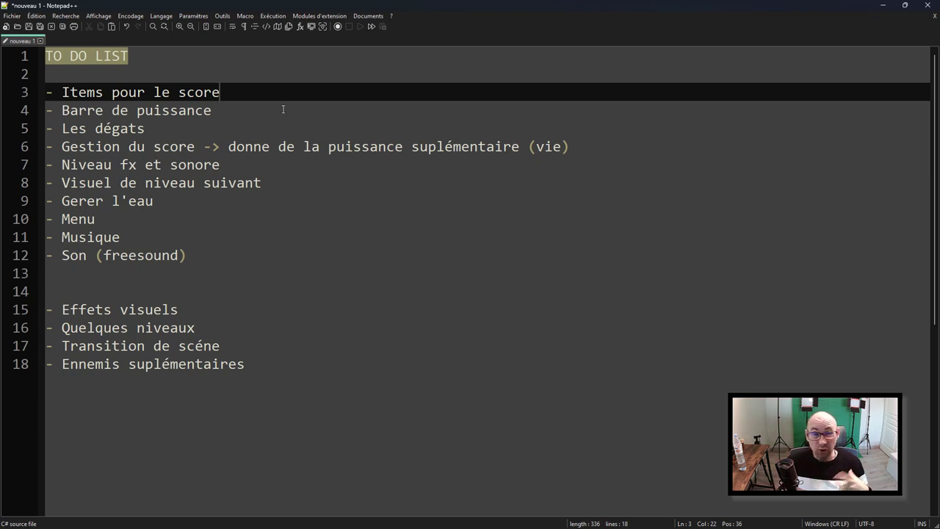
key(Down)
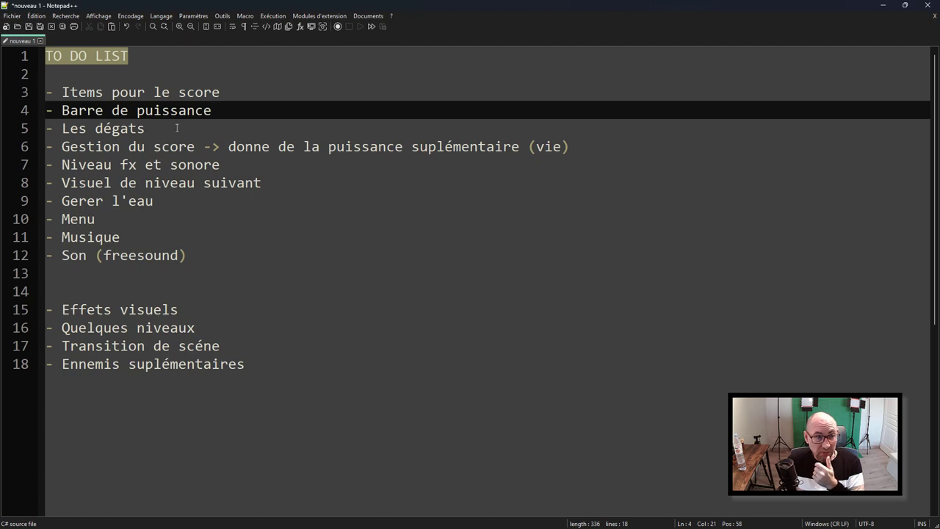
click(236, 129)
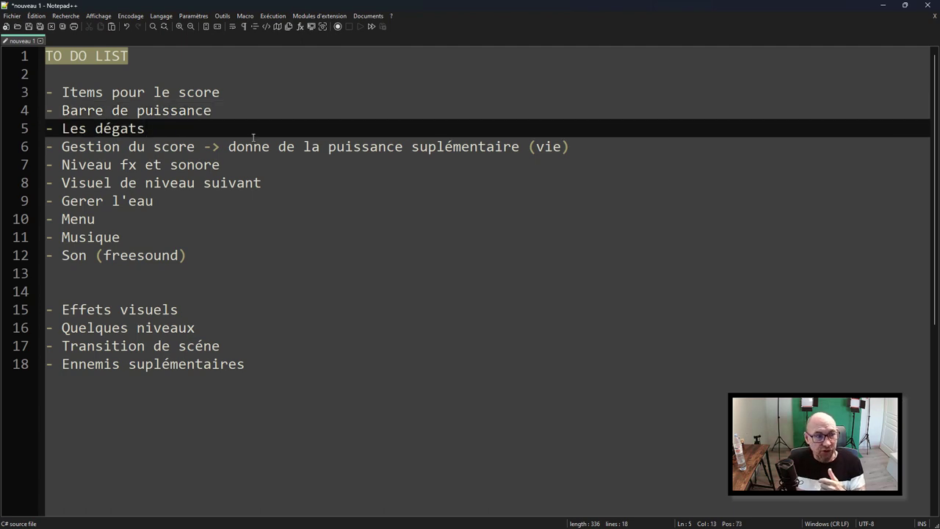
click(128, 147)
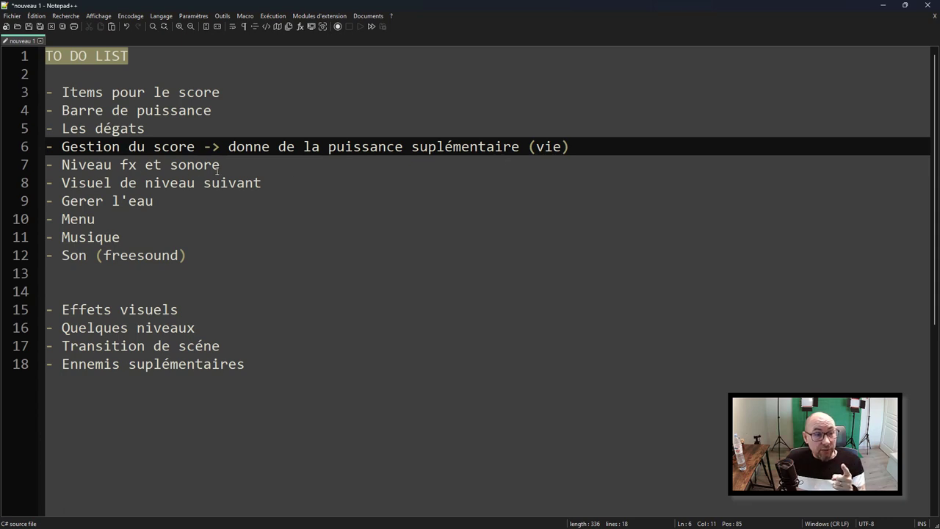
drag(224, 166, 63, 171)
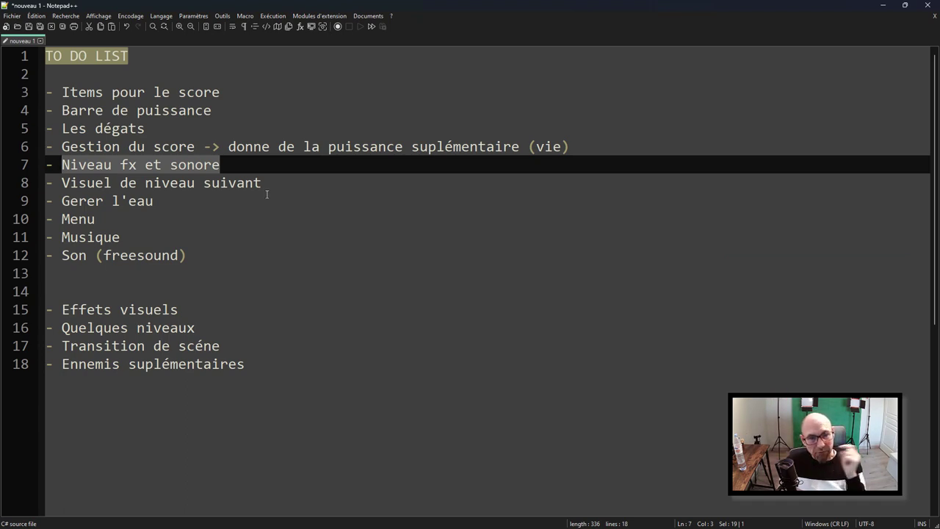
click(165, 224)
key(ctrl+shift+Left)
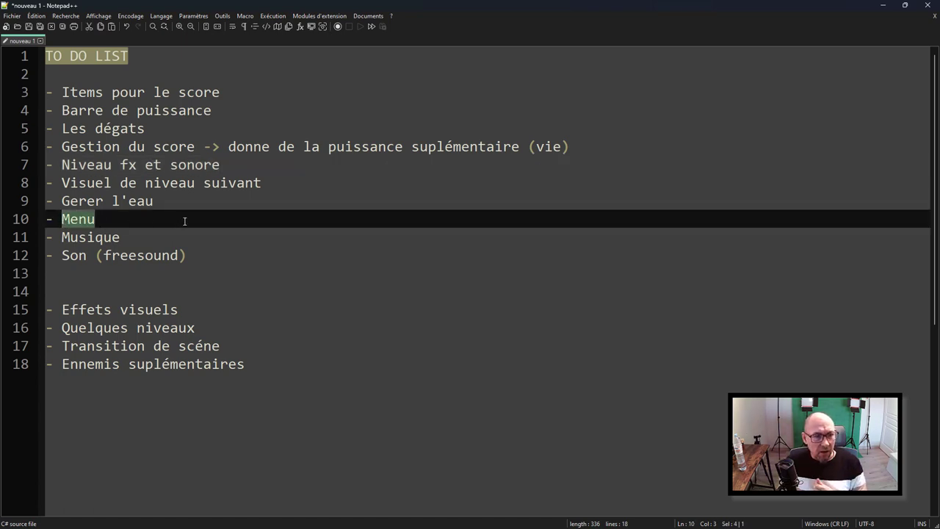
drag(61, 183, 262, 184)
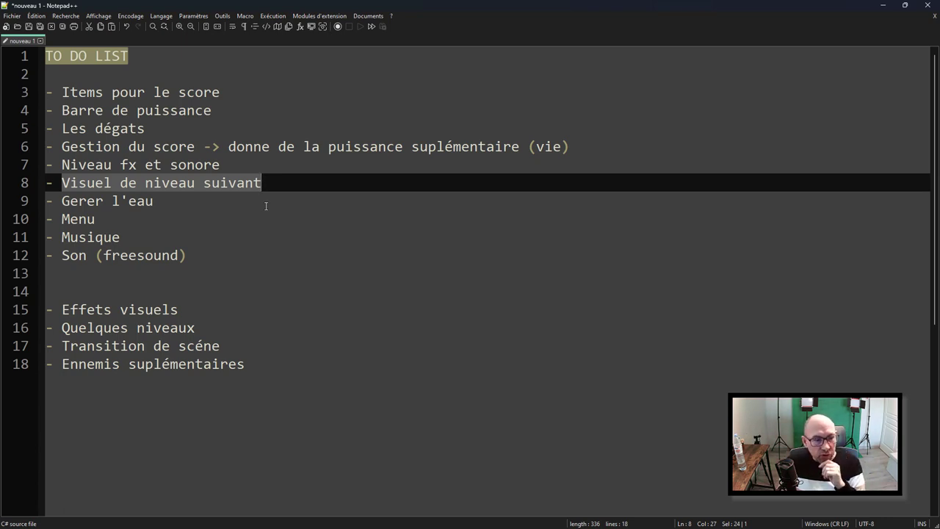
drag(154, 201, 61, 201)
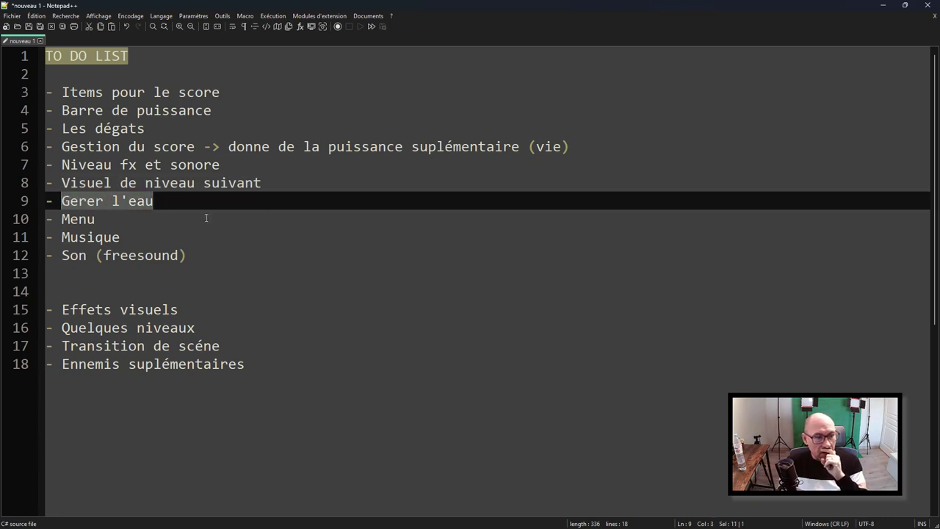
double_click(73, 219)
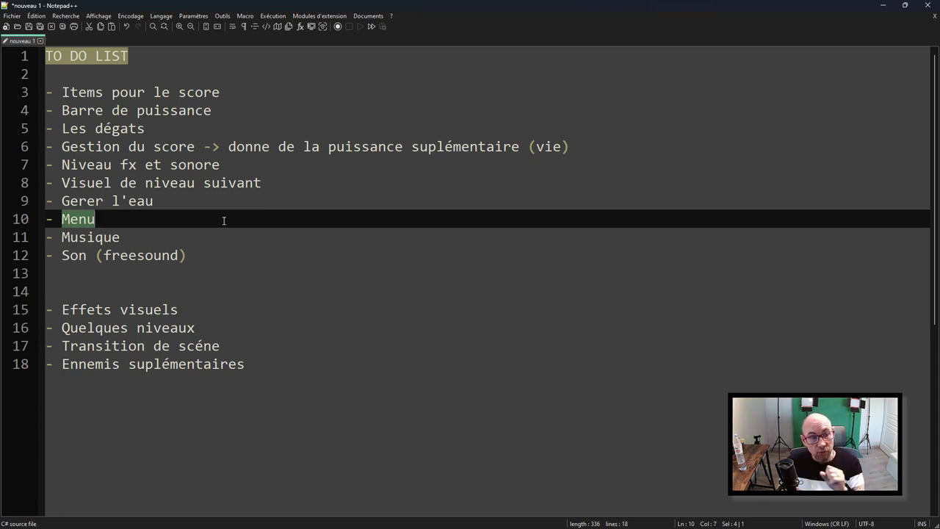
double_click(113, 236)
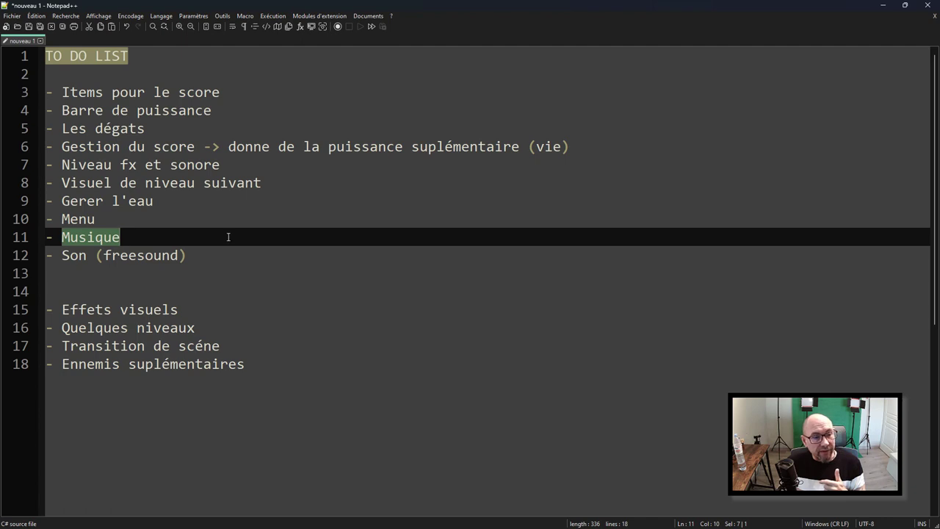
double_click(77, 255)
double_click(142, 257)
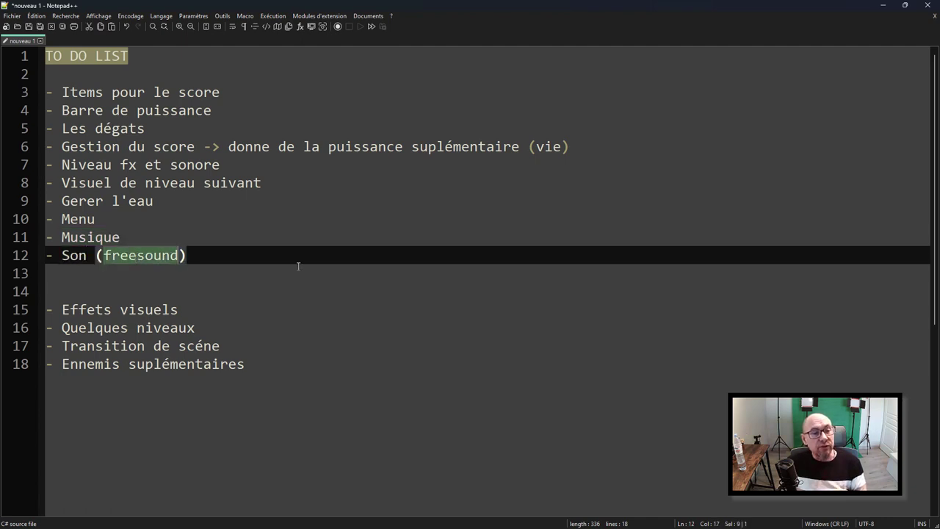
click(296, 265)
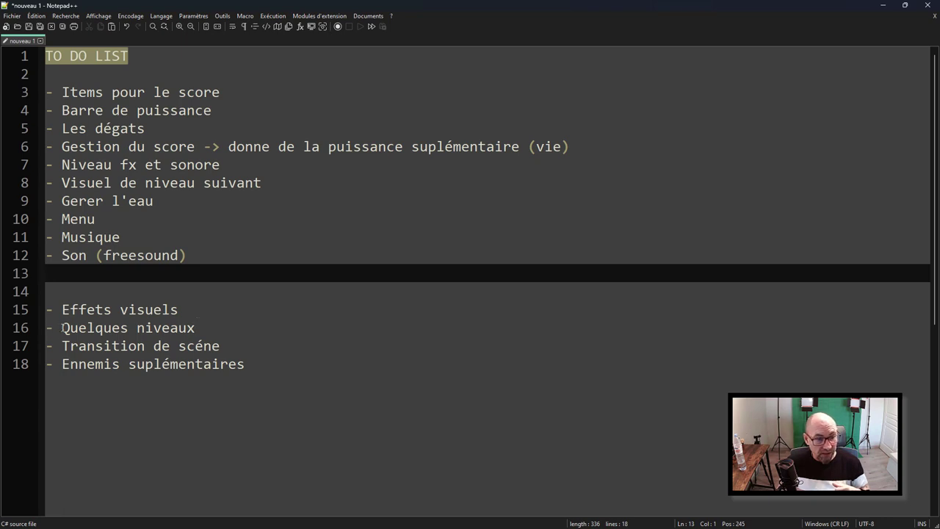
Step: Select the 'Quelques niveaux' entry and work through the 'Transition' and 'Ennemis suplémentaires' lines
drag(62, 327, 197, 327)
click(252, 315)
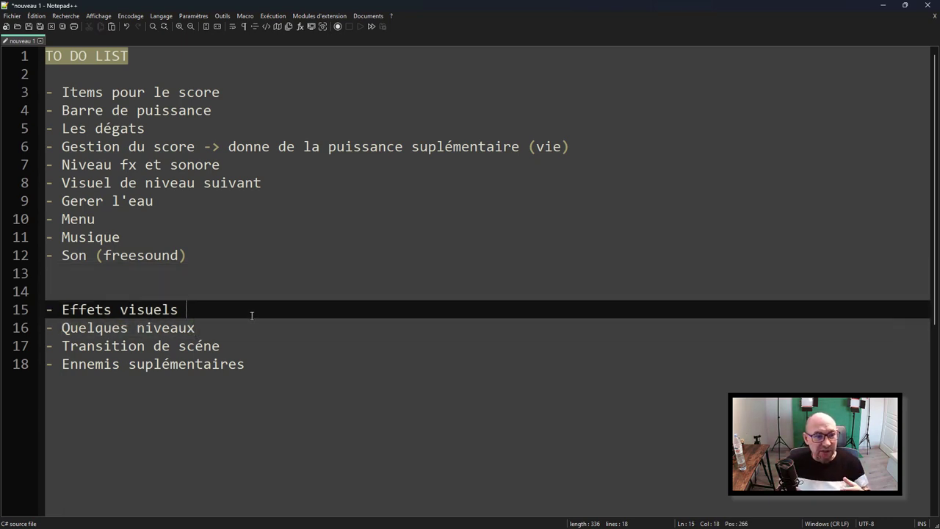
double_click(131, 346)
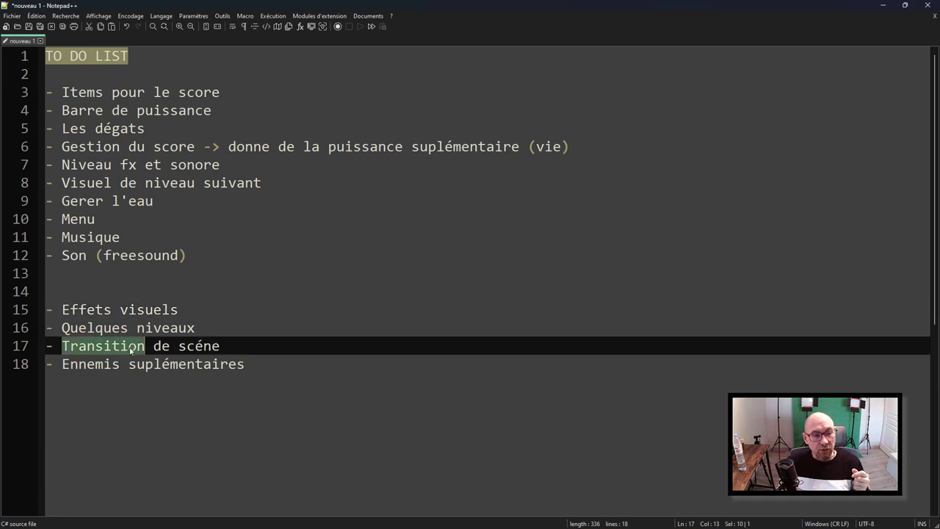
click(249, 343)
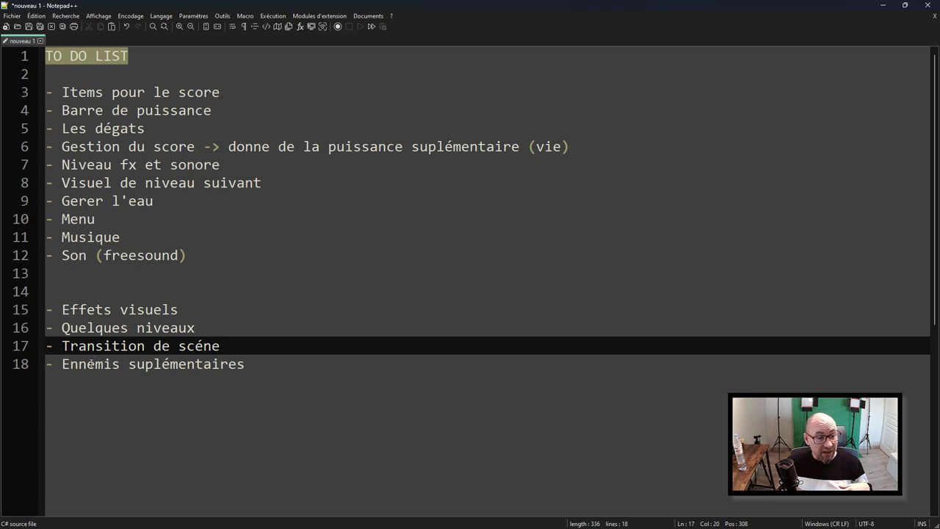
double_click(91, 363)
click(228, 367)
click(274, 367)
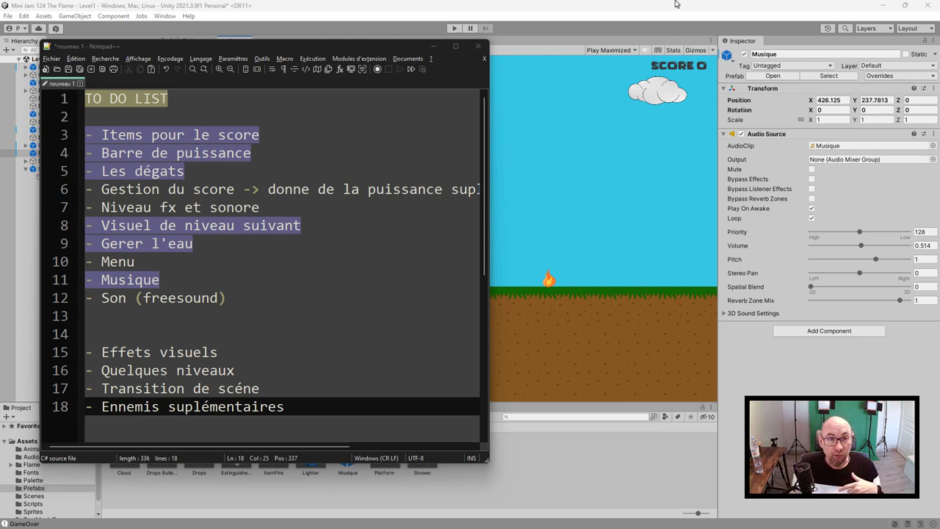
Step: Minimize Notepad++ and start Level1 in the maximized Game view
click(434, 46)
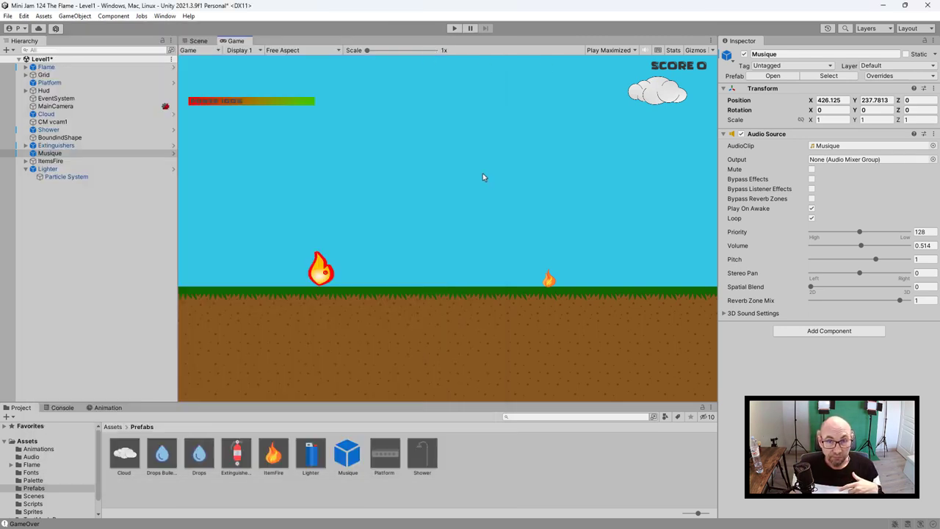
click(452, 31)
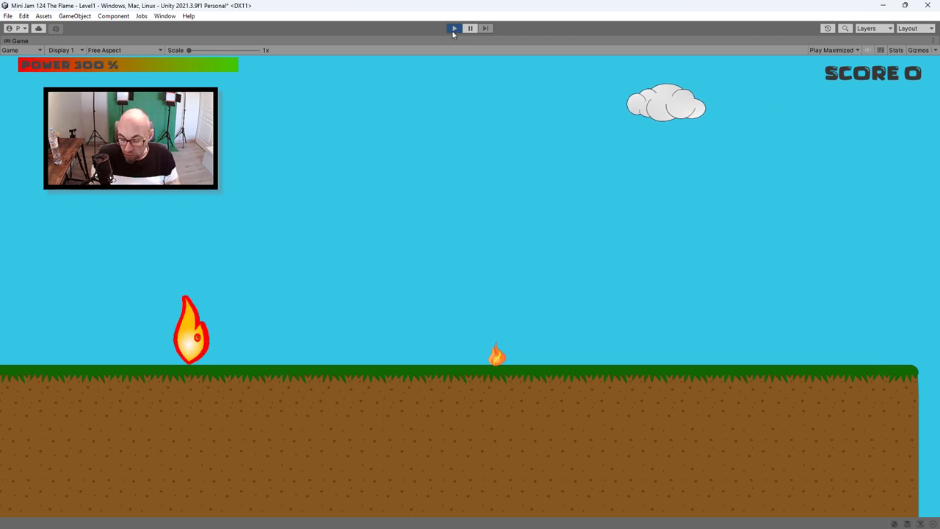
Step: Run the flame right, collect the first small flame and drop into the gap
key(Right)
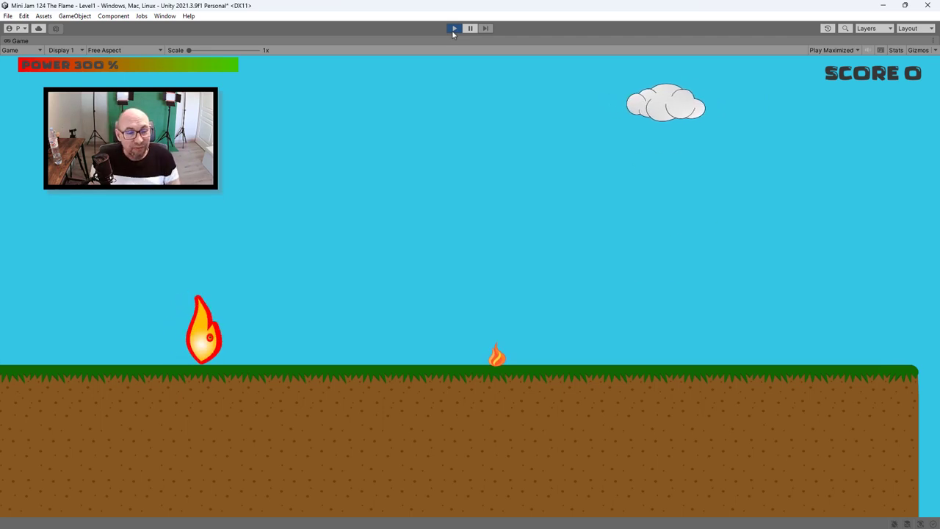
key(Right)
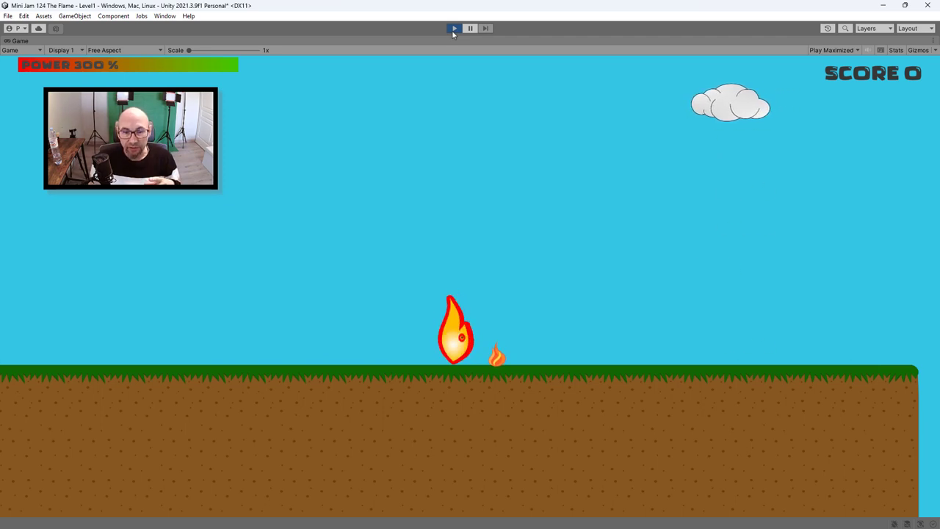
key(Right)
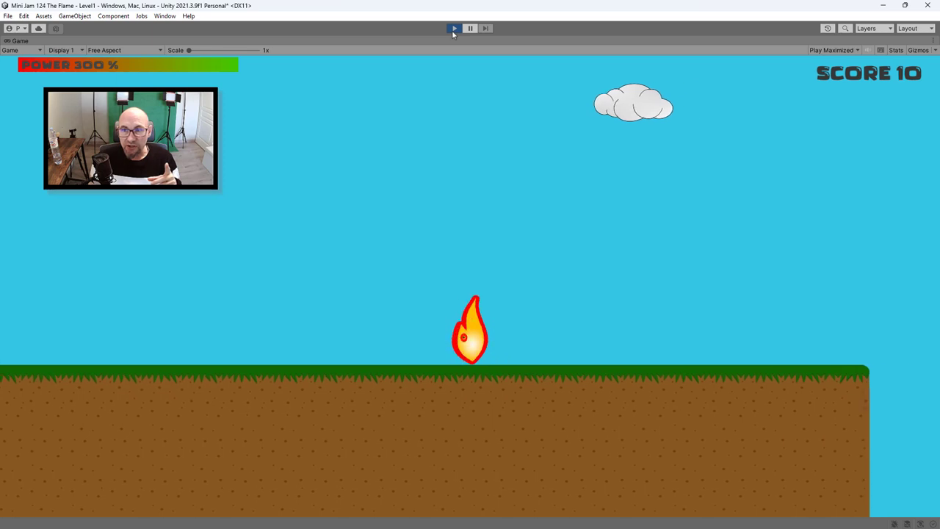
key(Left)
key(Right)
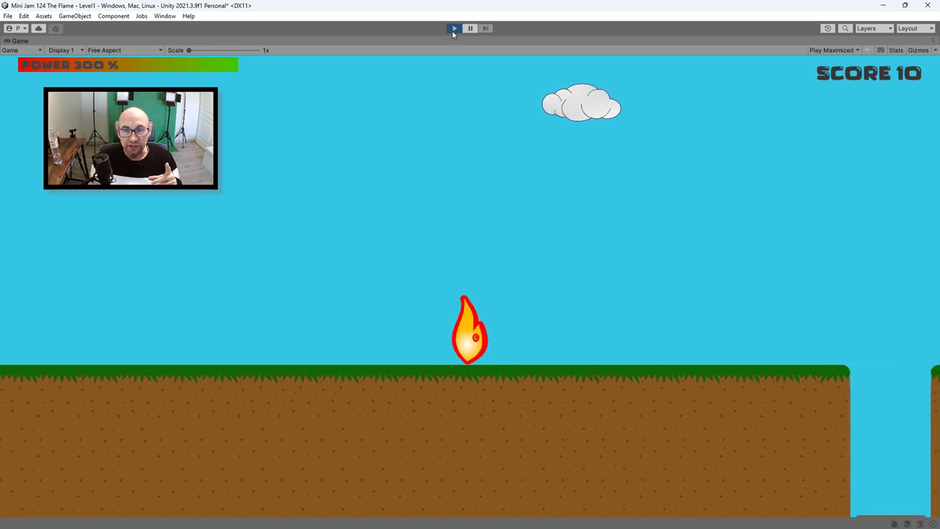
key(Right)
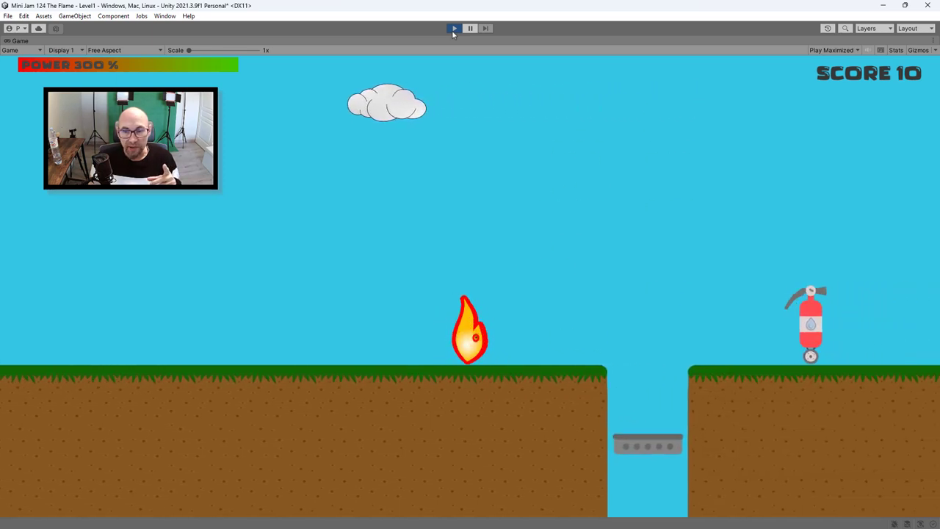
key(Right)
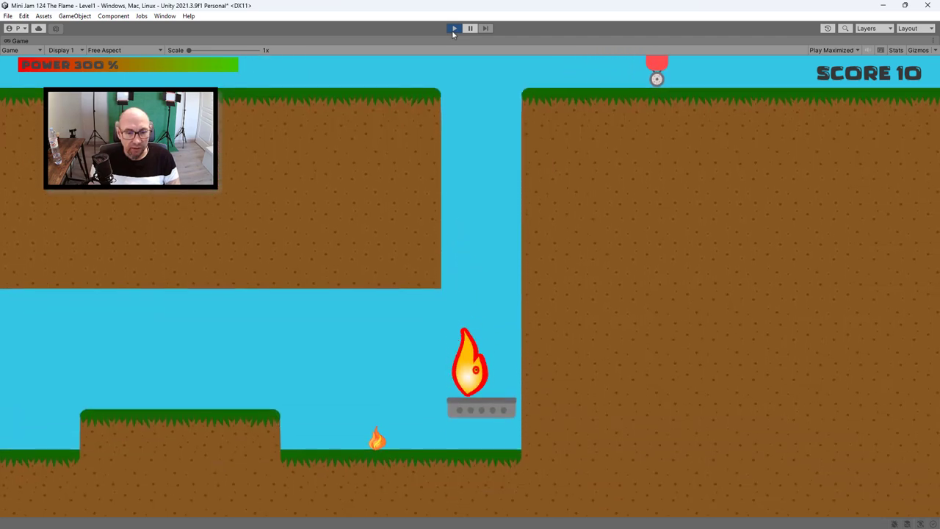
Step: Collect the small flame in the lower tunnel and jump onto the grey lifting platform
key(Left)
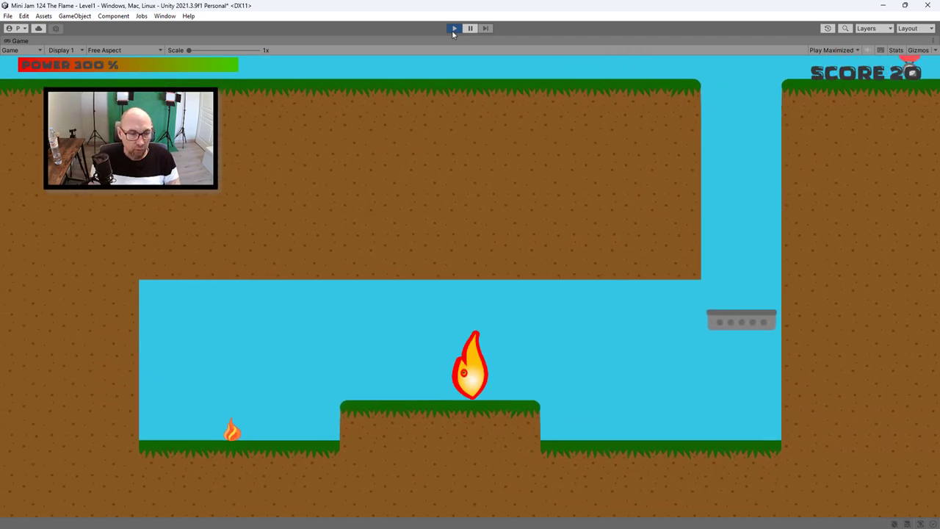
key(Left)
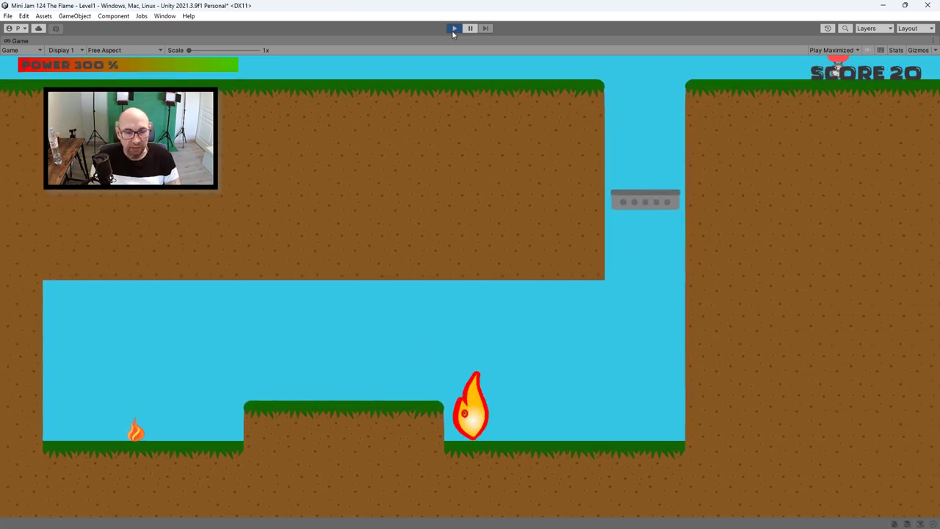
key(Left)
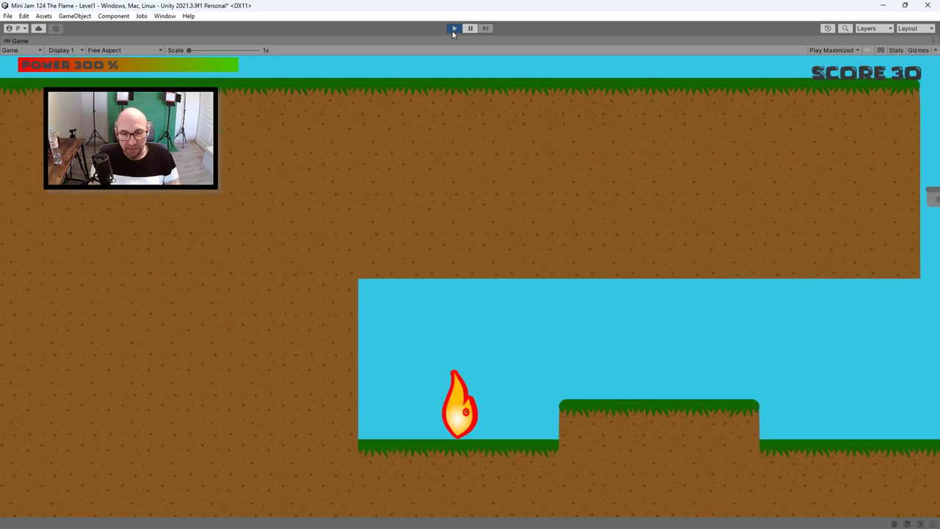
key(Right)
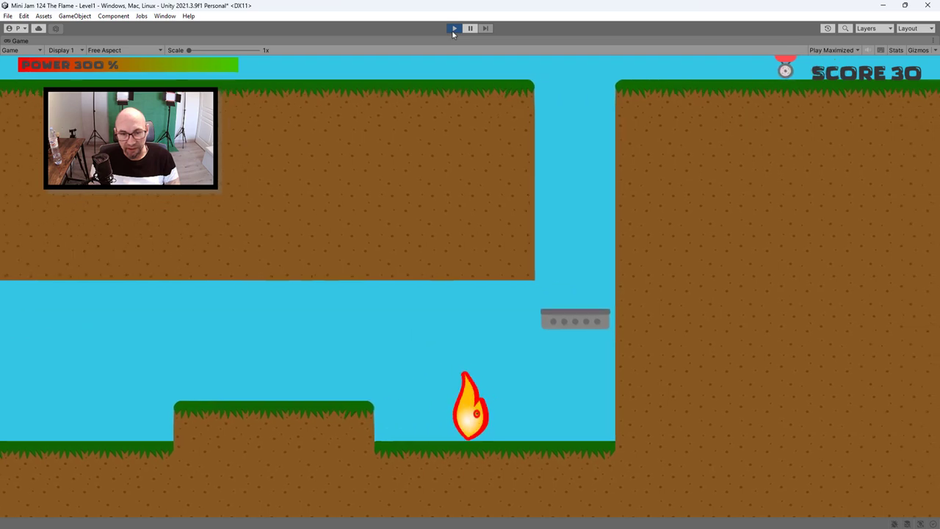
key(Right)
key(space)
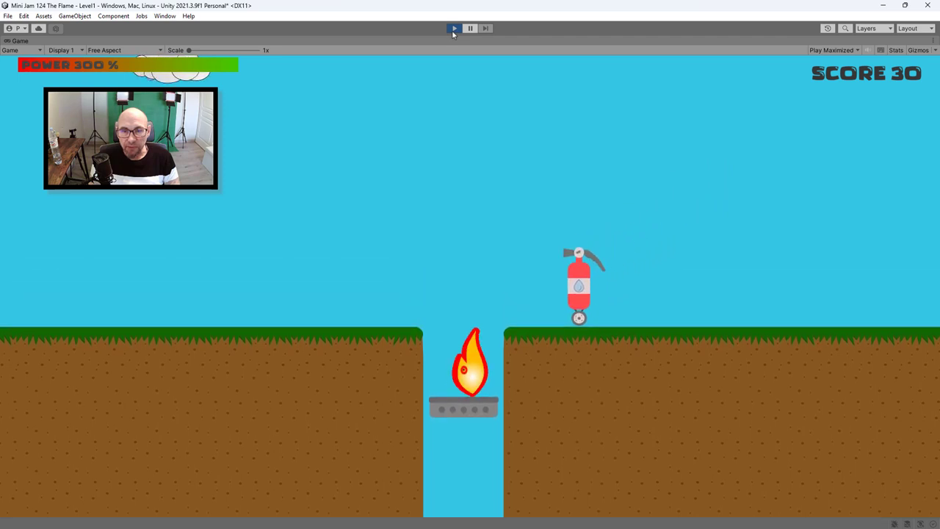
Step: Jump off the platform, clear the fire extinguisher and leap toward the water
key(space)
key(Right)
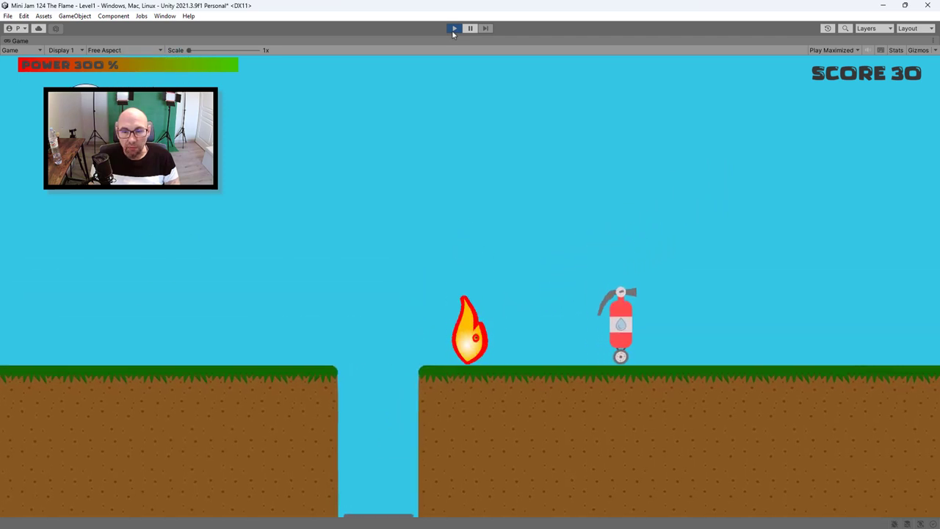
key(space)
key(Right)
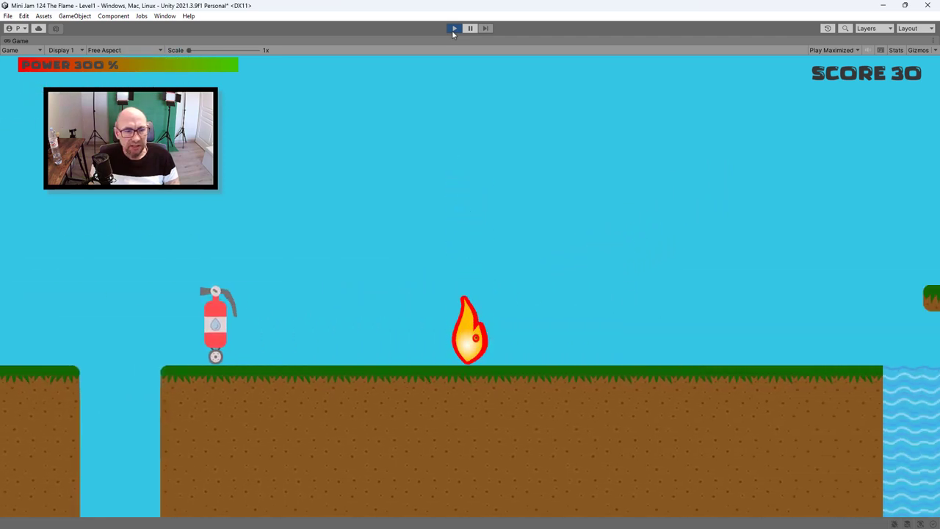
key(Right)
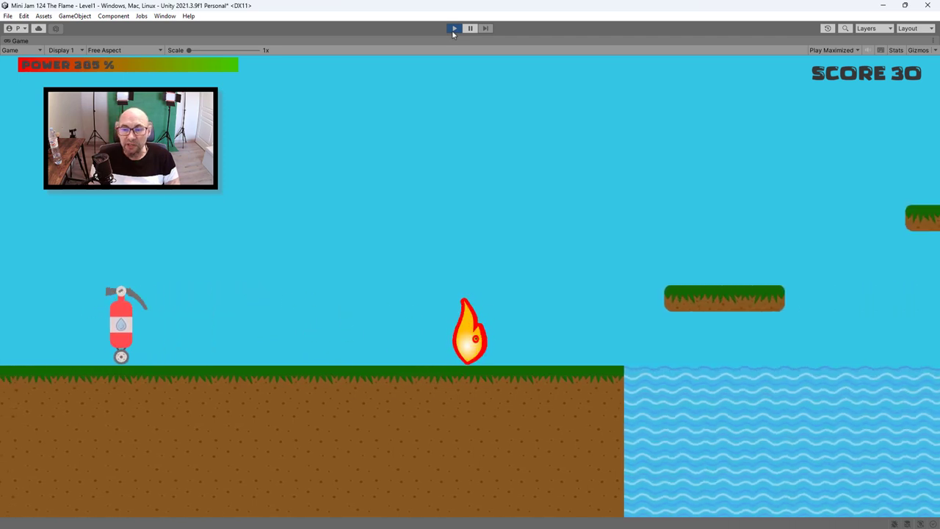
key(Right)
key(space)
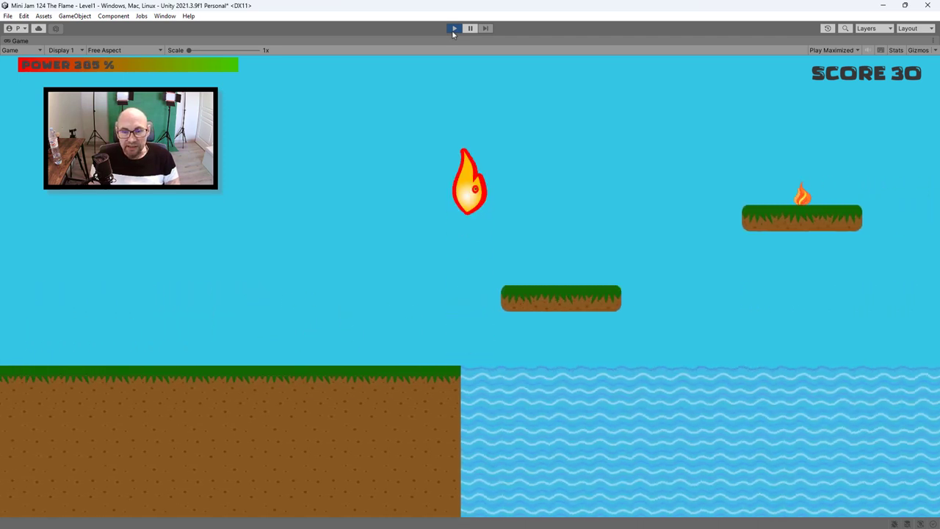
Step: Climb out of the water onto the floating platforms
key(Right)
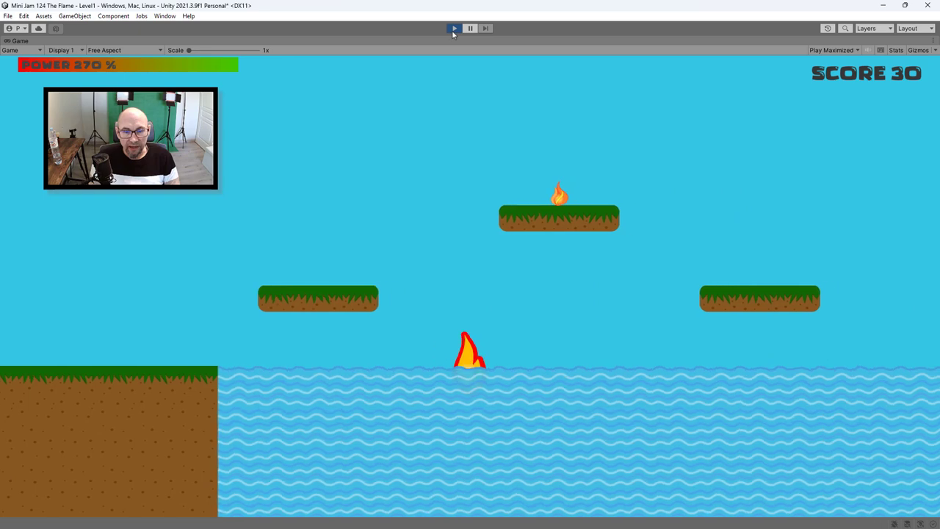
key(Right)
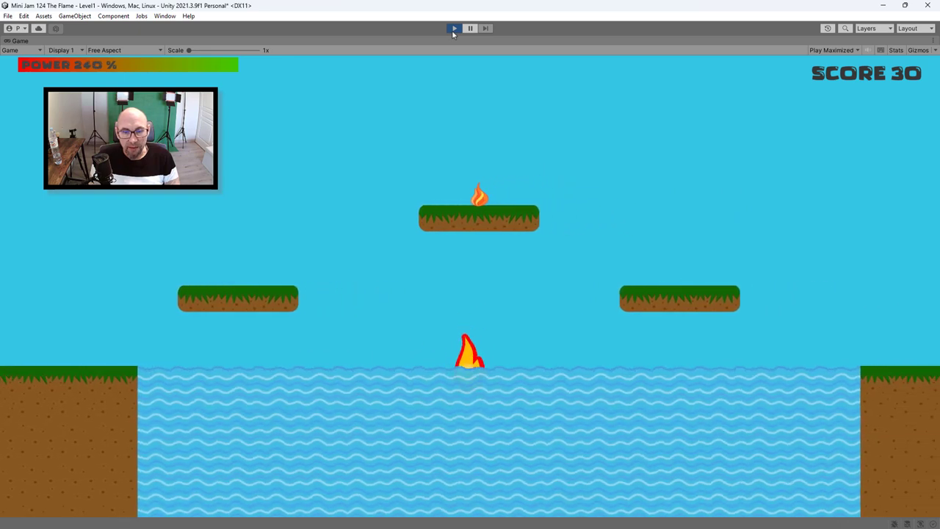
key(Right)
key(space)
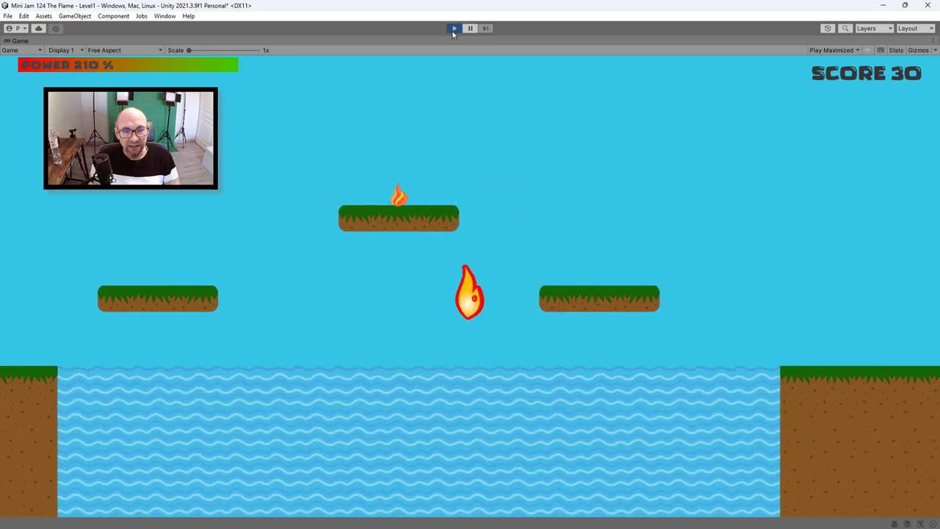
key(Right)
key(space)
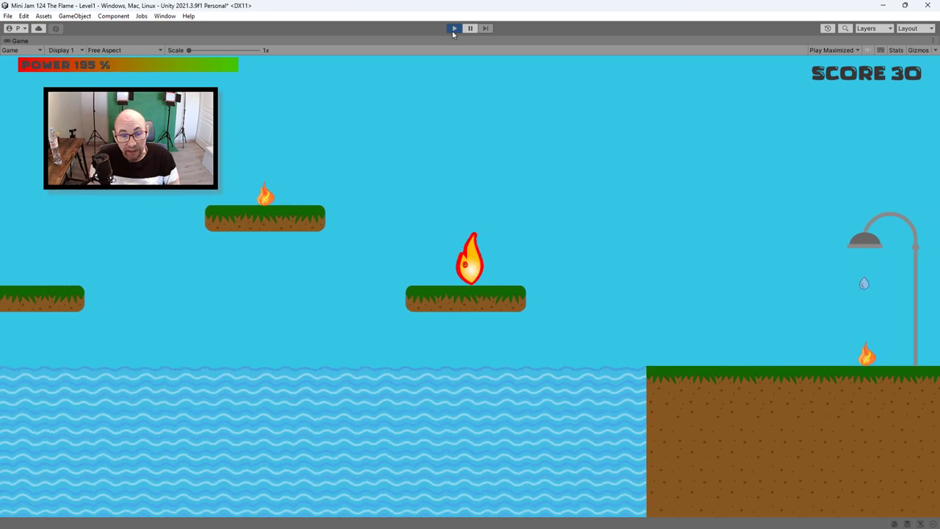
key(Left)
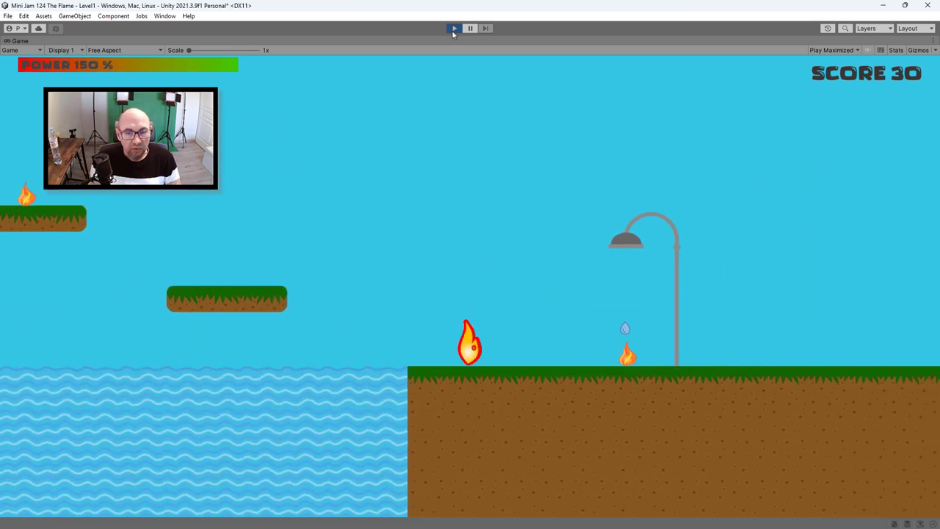
Step: Pick up the small flame for score 40 and ignite the blue lighter
key(Right)
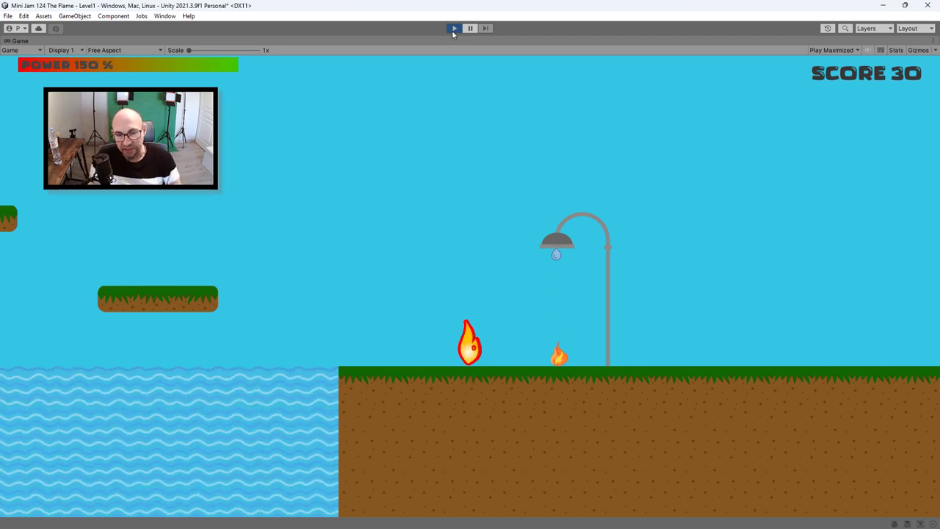
key(Right)
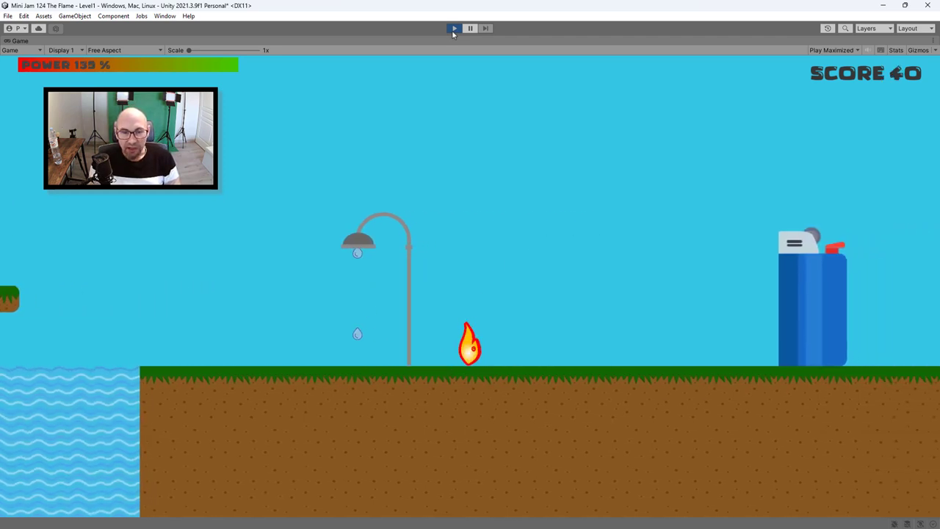
key(Right)
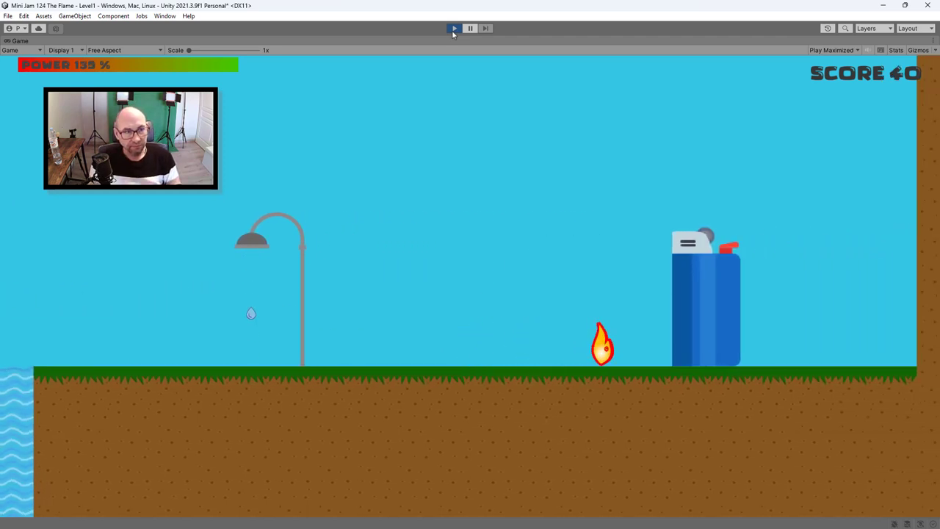
key(Right)
key(Left)
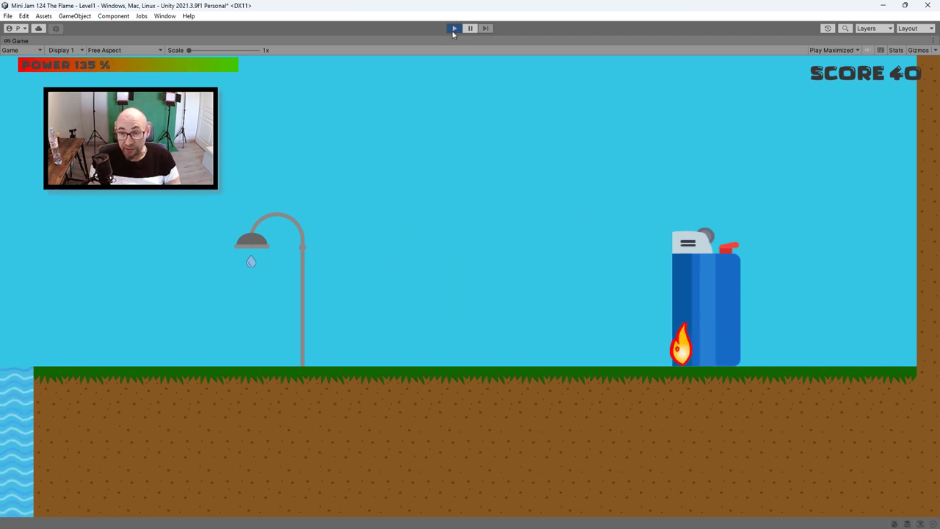
key(Right)
key(space)
key(Right)
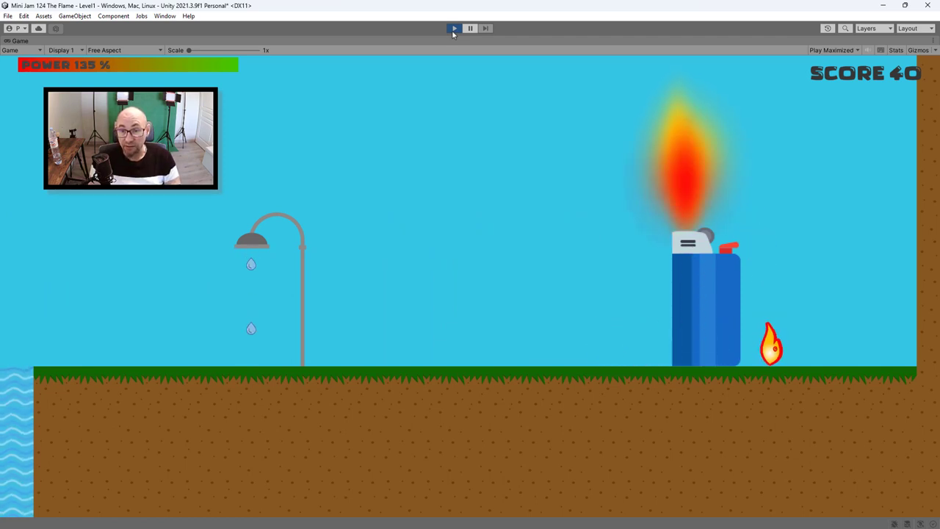
key(Right)
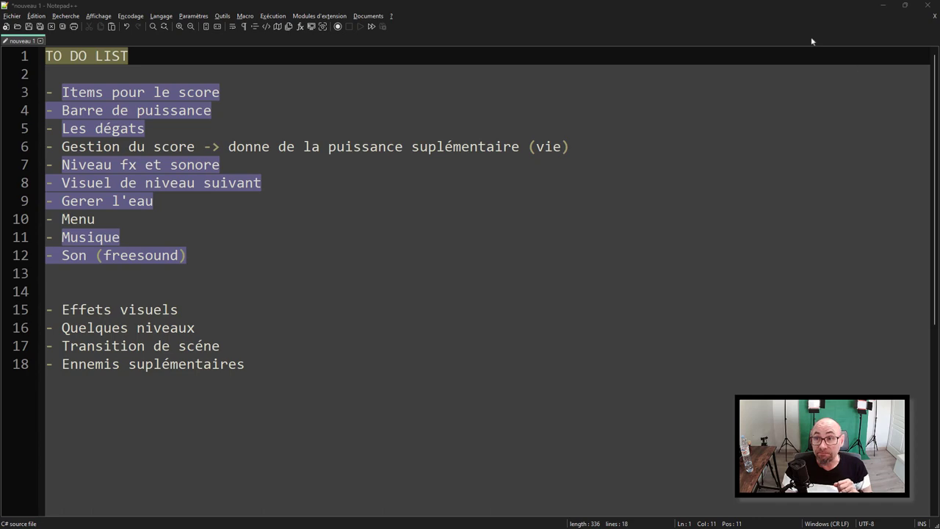
Step: Bring Unity back to the front and start playing Level 1
click(883, 5)
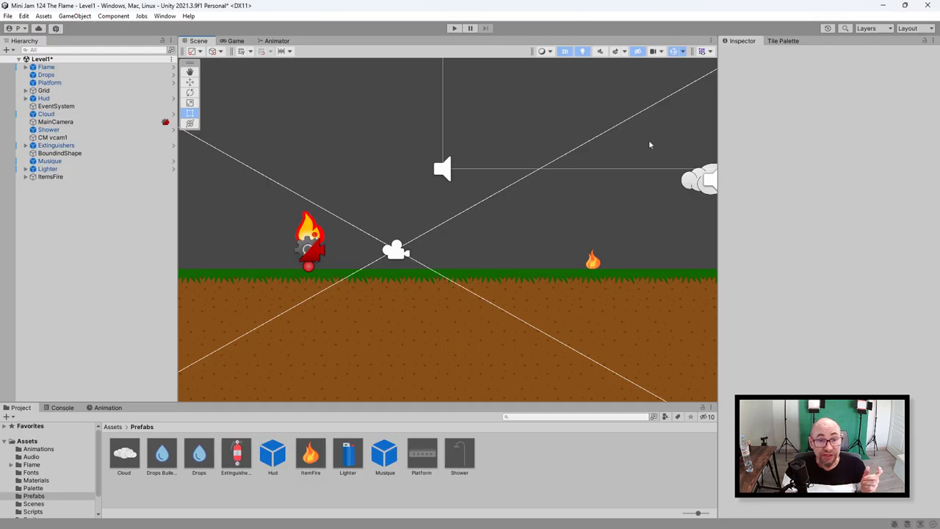
click(453, 28)
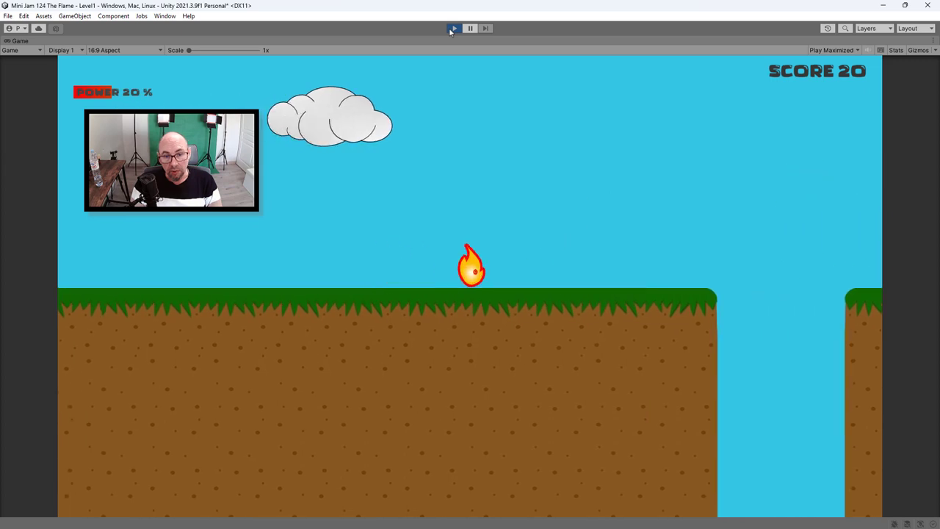
Step: Restart the Level 1 playtest from the beginning and run the flame right
key(space)
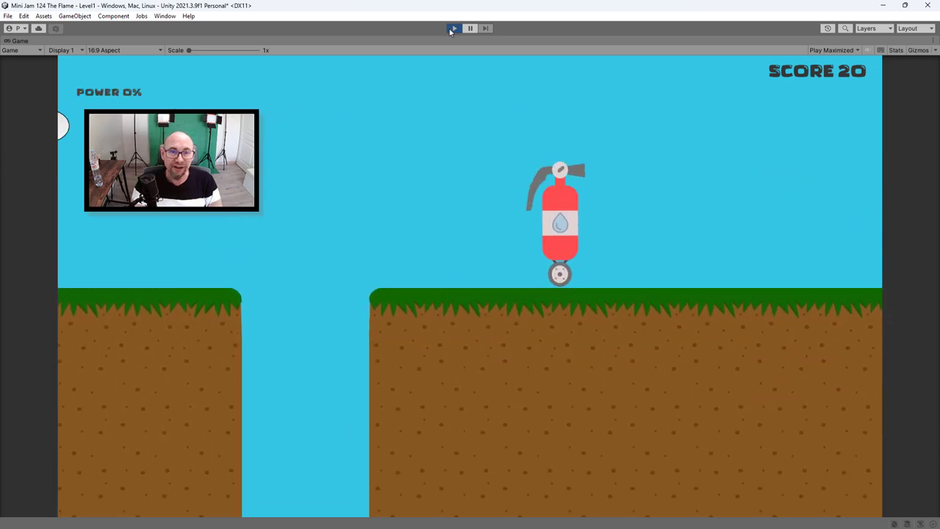
click(451, 31)
click(451, 31)
key(Right)
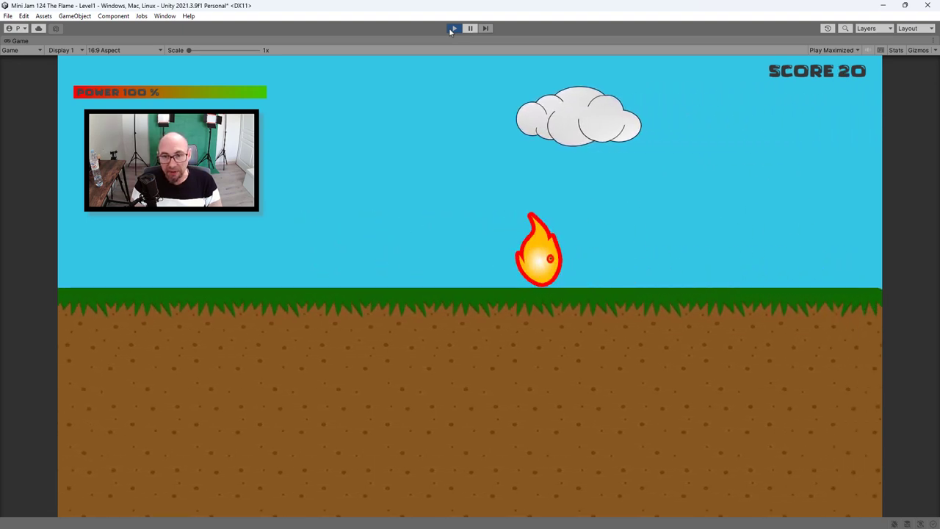
Step: Jump the gap and extinguisher, then leap from the floating platform into the water
key(space)
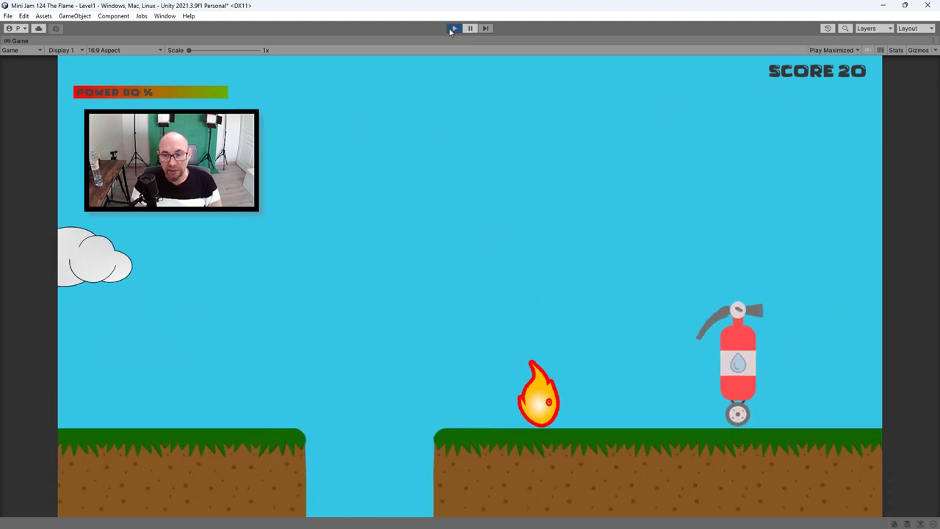
key(space)
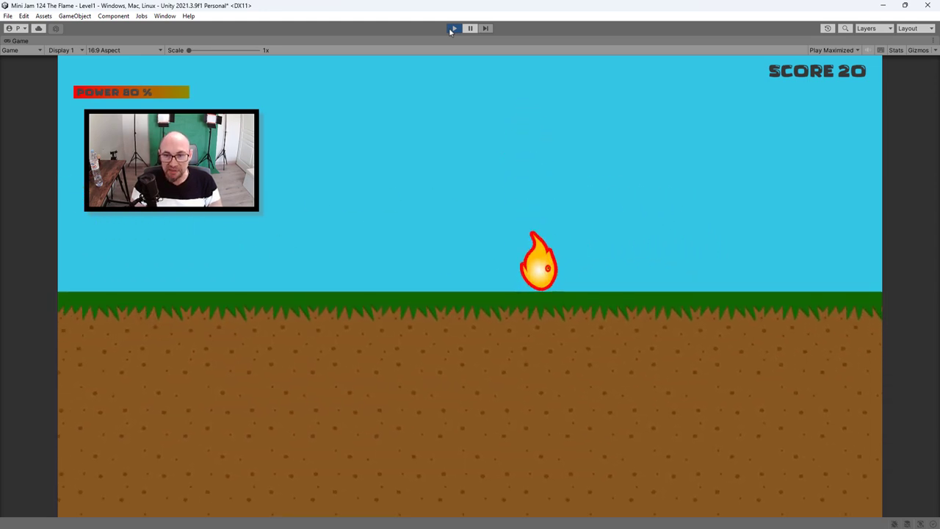
key(space)
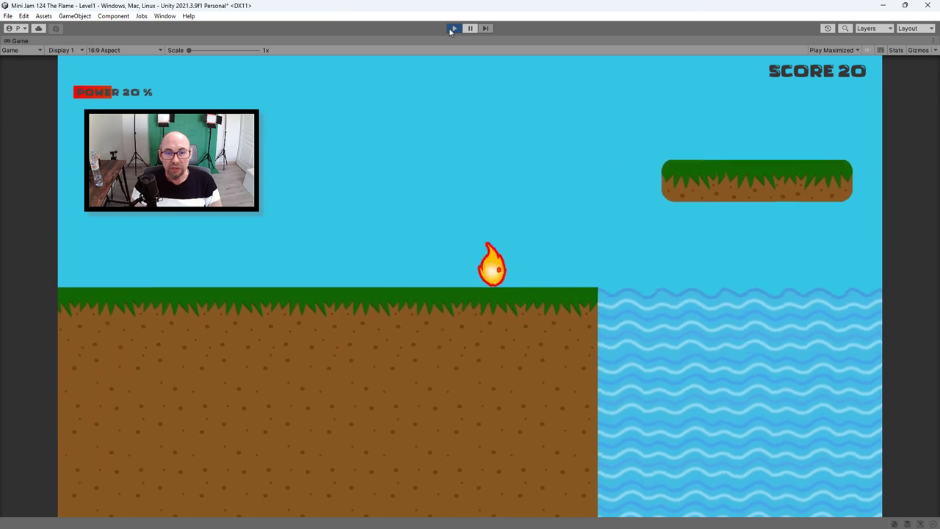
key(space)
key(Left)
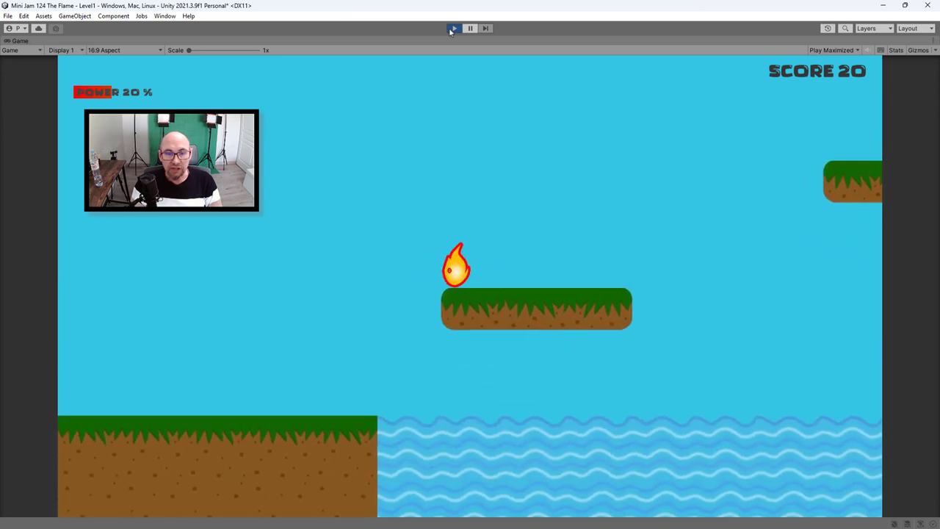
key(Right)
key(space)
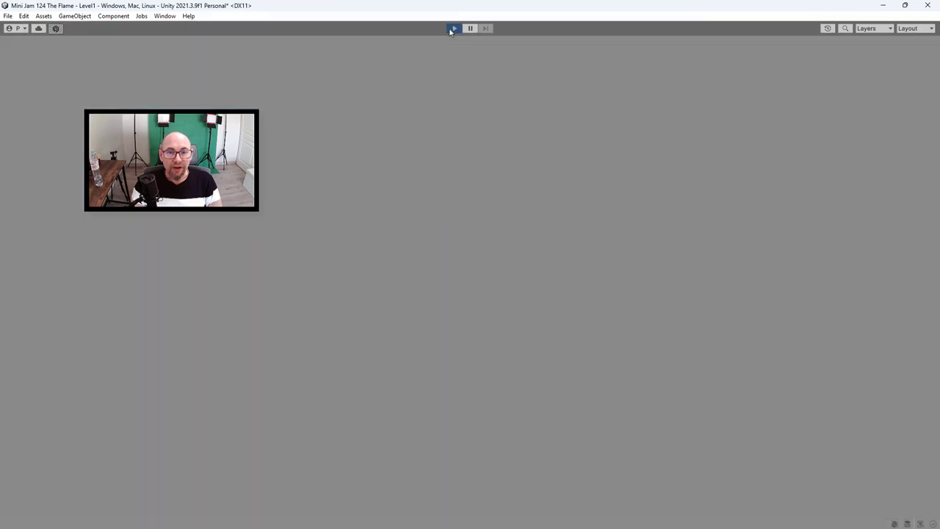
Step: Jump the flame across the gap and up the floating platforms, collecting a small flame
key(Right)
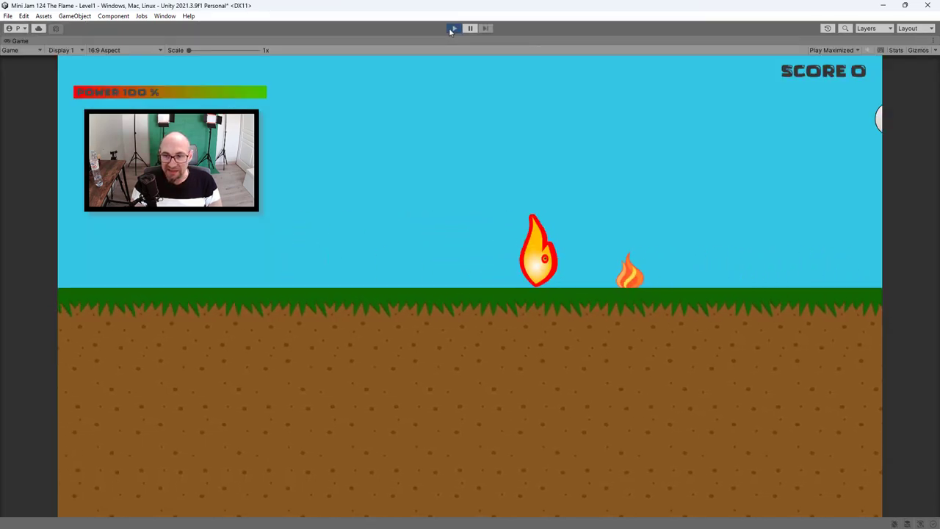
key(space)
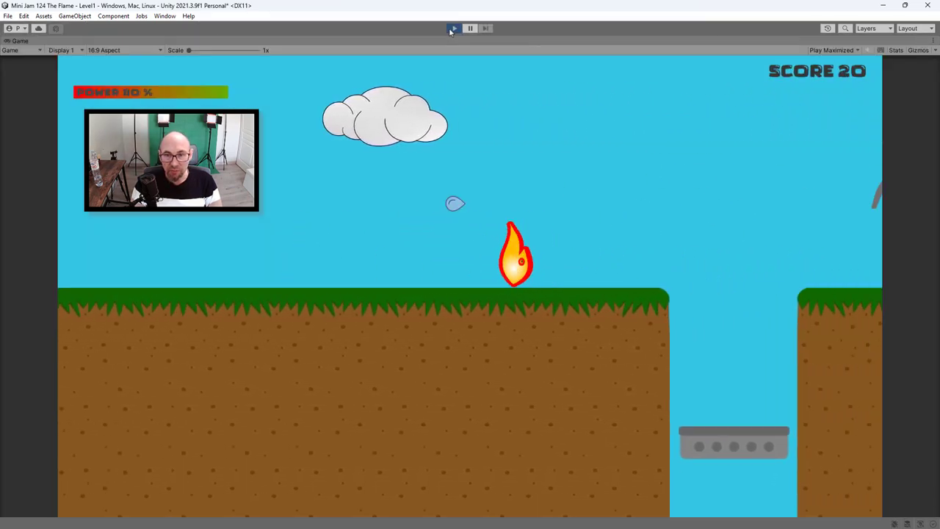
key(space)
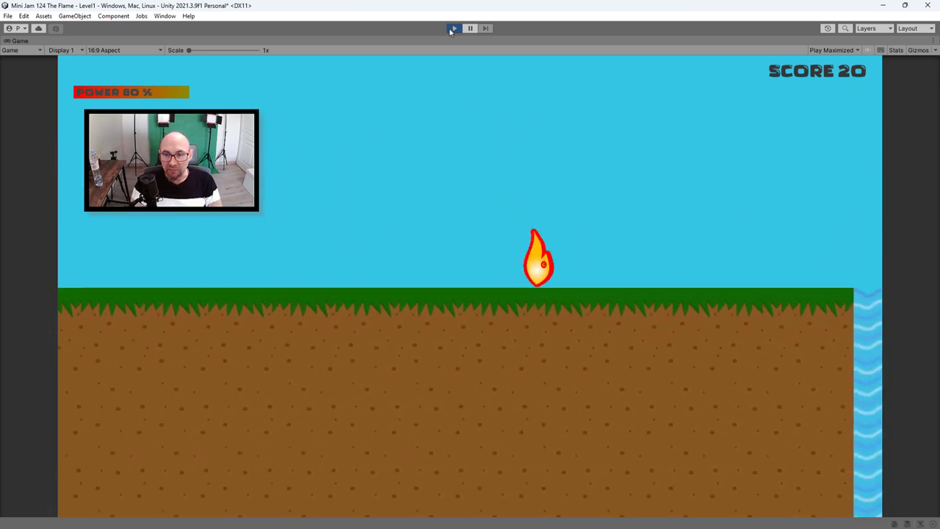
key(space)
key(space)
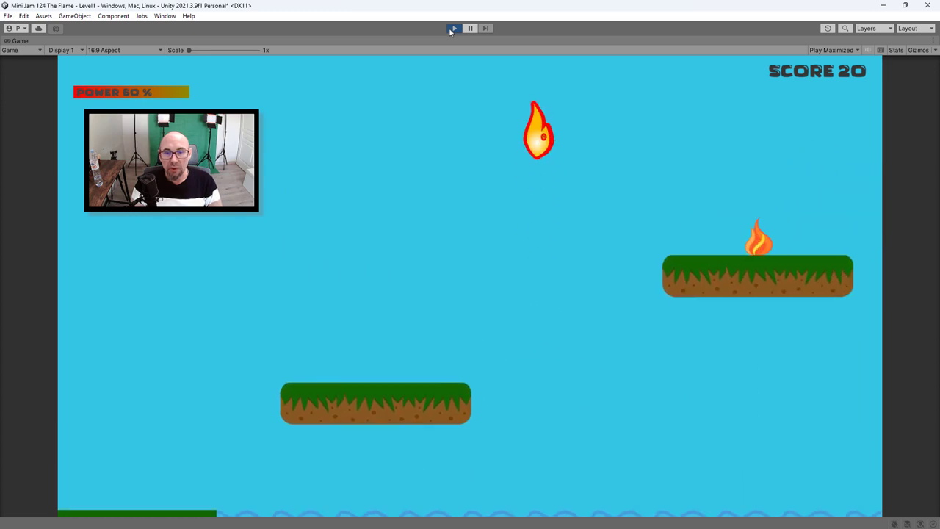
key(space)
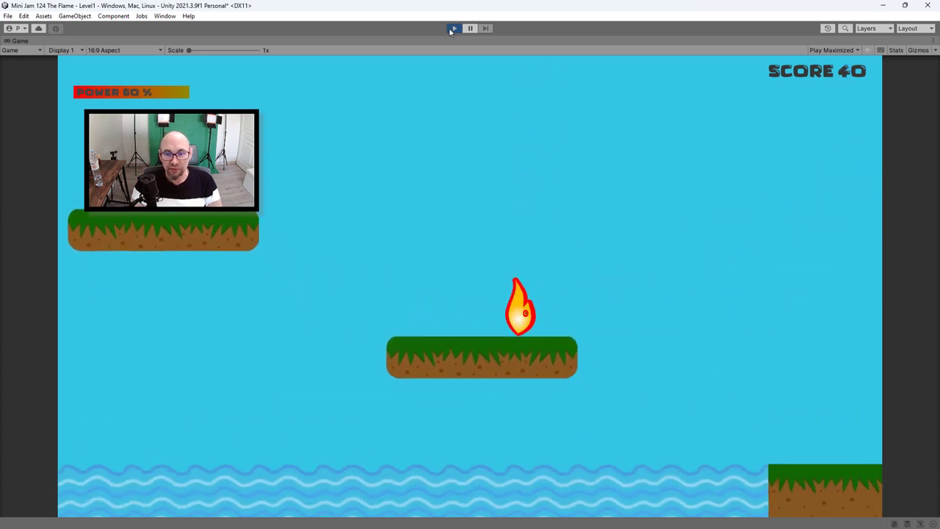
key(space)
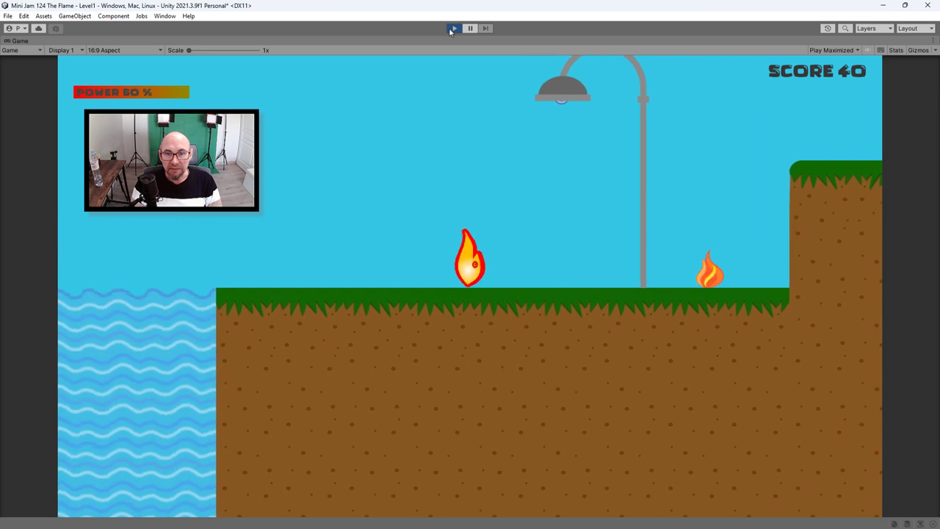
Step: Run past the shower and over the grass mound to touch the blue lighter, completing the level
key(Right)
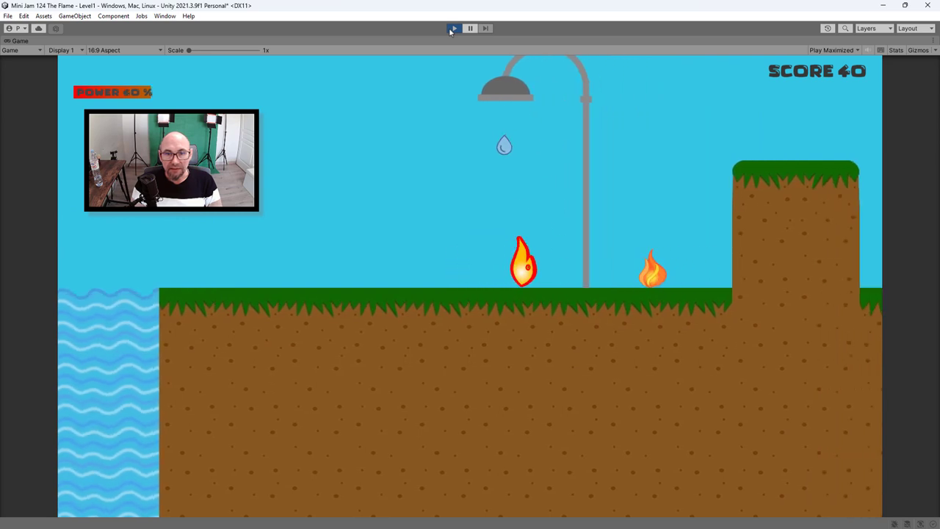
key(space)
key(Right)
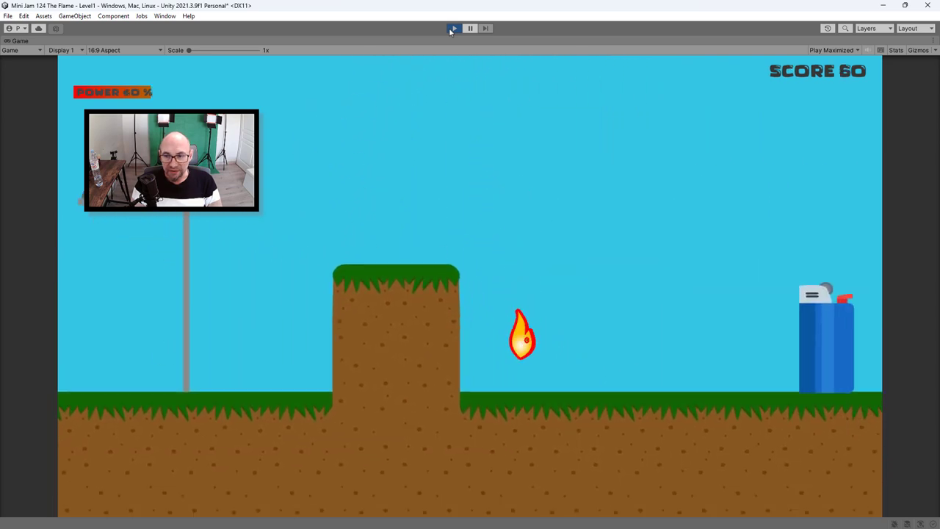
key(Right)
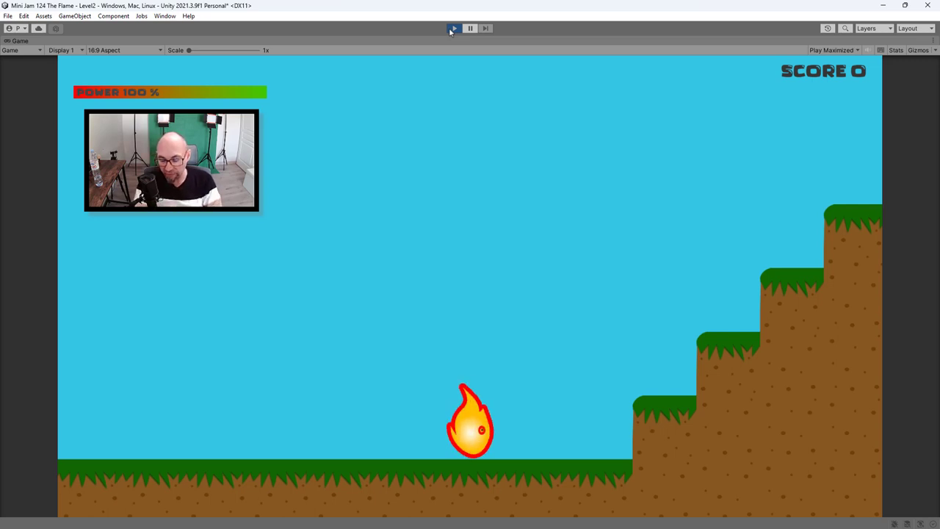
Step: Climb the flame up the grass steps toward the water, then move back left down them
key(Right)
key(space)
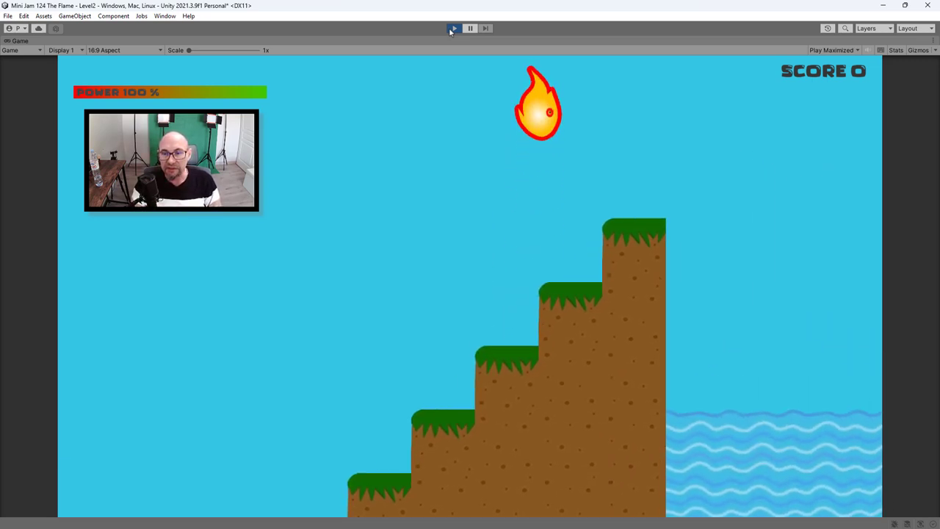
key(Left)
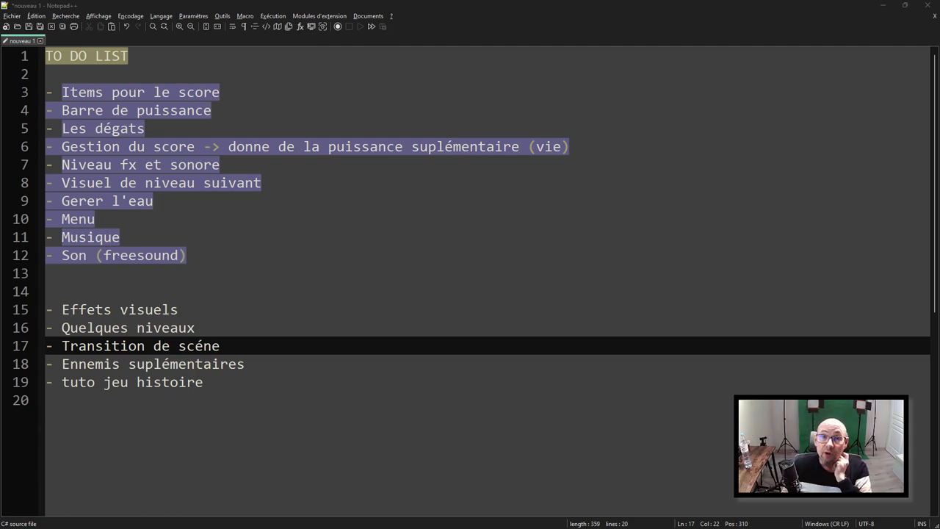
Step: Minimize Notepad++, load the Menu scene from Assets/Scenes and run it in Play mode
click(882, 5)
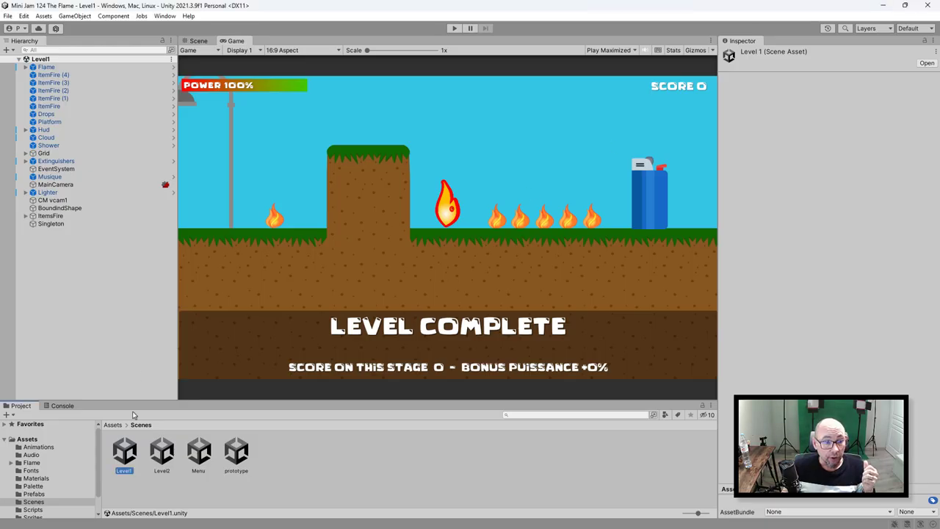
double_click(198, 459)
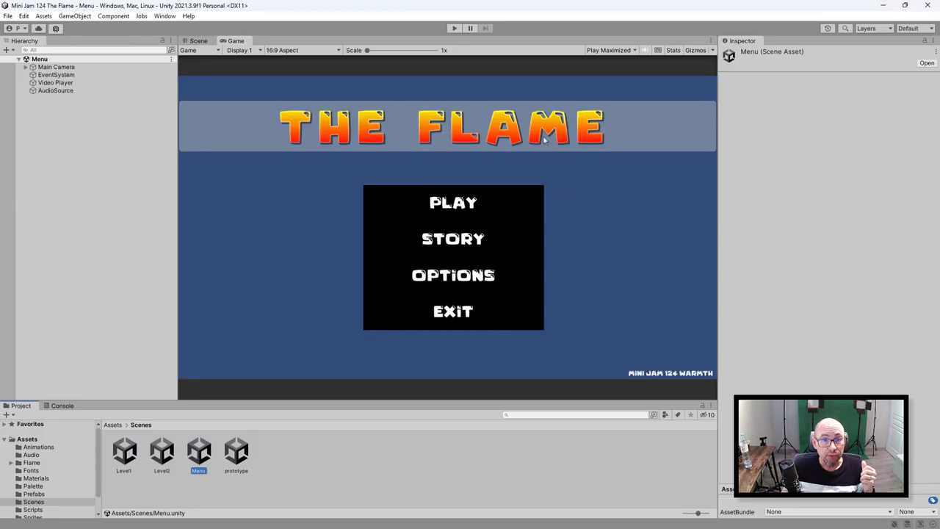
click(454, 29)
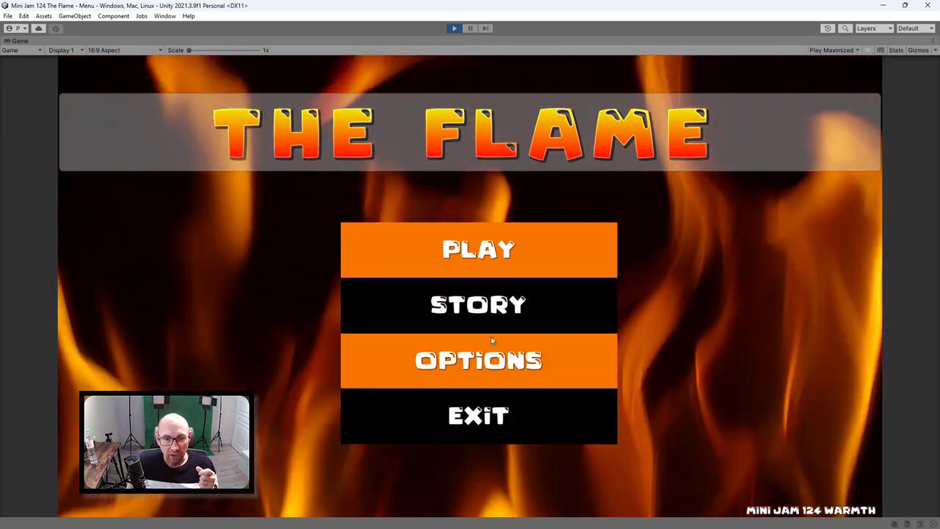
Step: In Options, toggle Mute Sound on and off, set Music Volume to about half, leave SFX near full, and go back
click(520, 358)
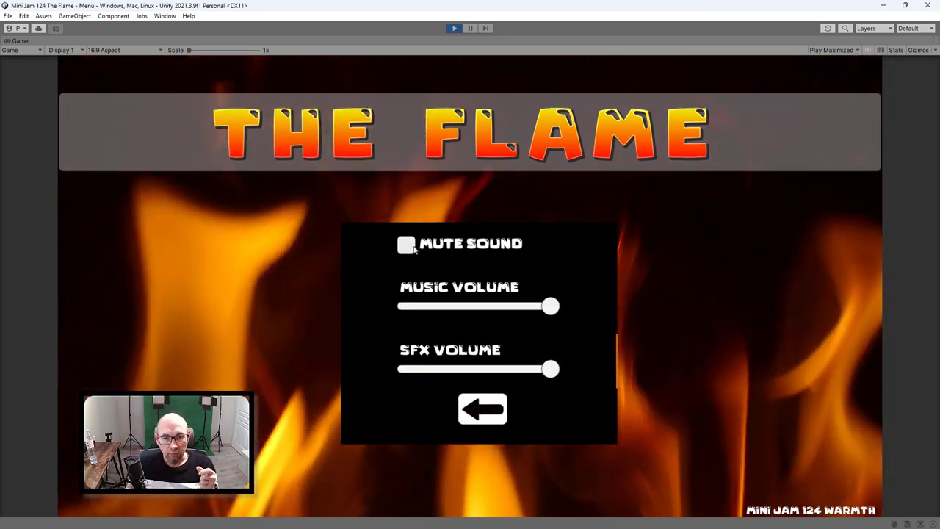
click(411, 247)
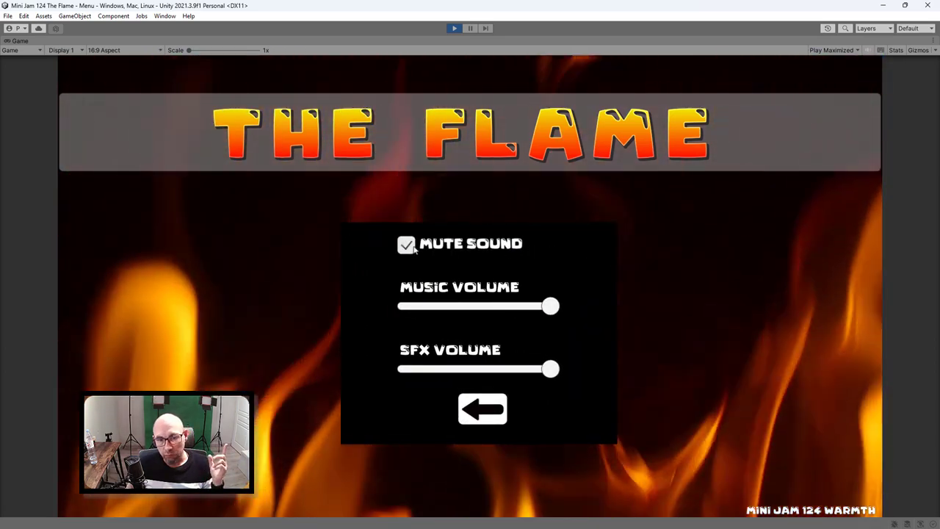
click(407, 246)
mouse_move(549, 306)
mouse_down()
mouse_move(453, 307)
mouse_move(476, 307)
mouse_up()
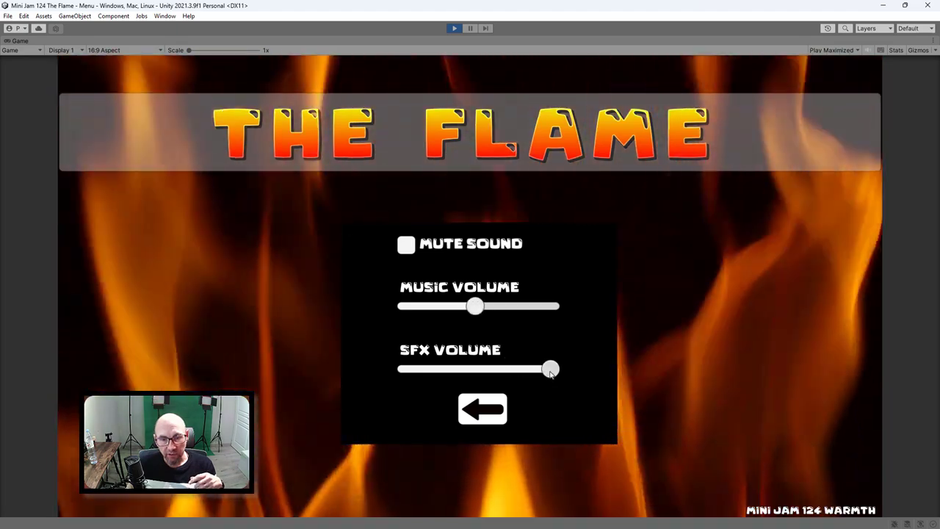
mouse_move(551, 370)
mouse_down()
mouse_move(416, 371)
mouse_move(524, 370)
mouse_up()
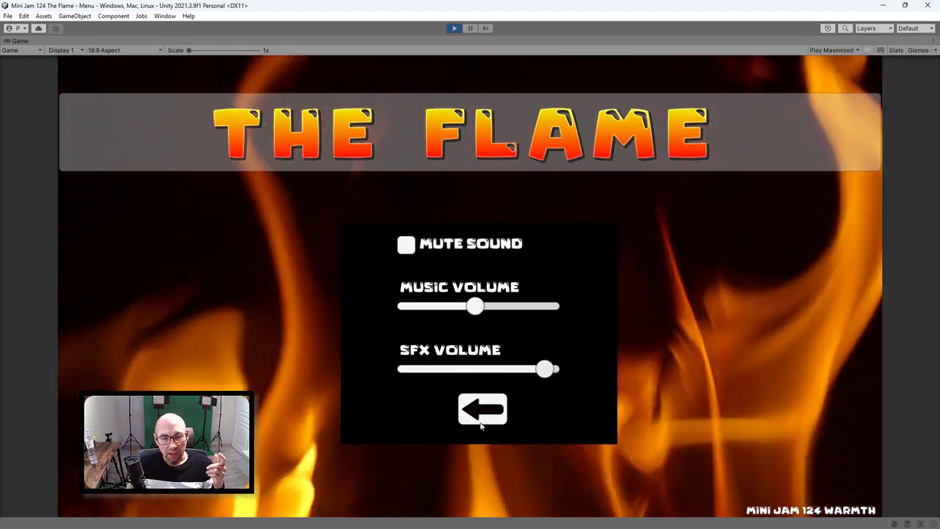
click(482, 409)
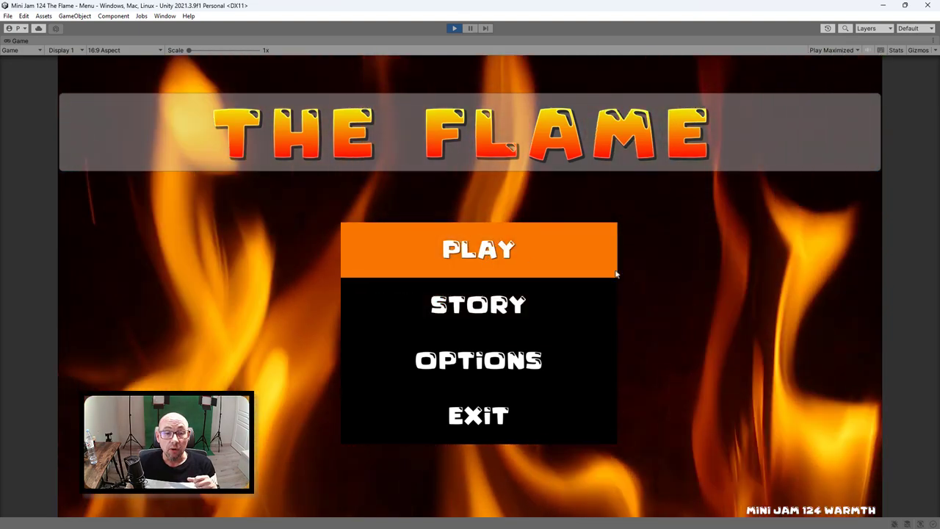
Step: Start the game at Level1, collect the flames and bring the flame against the lighter
click(485, 253)
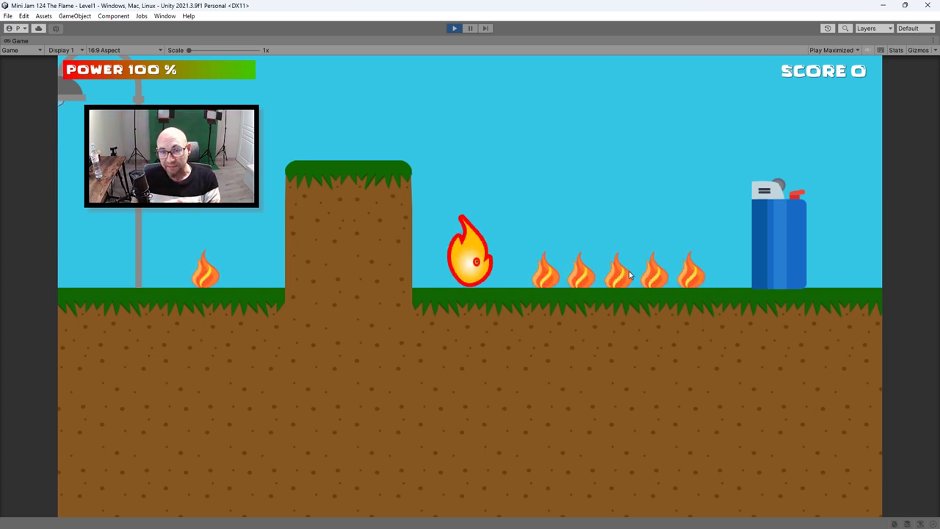
key(Right)
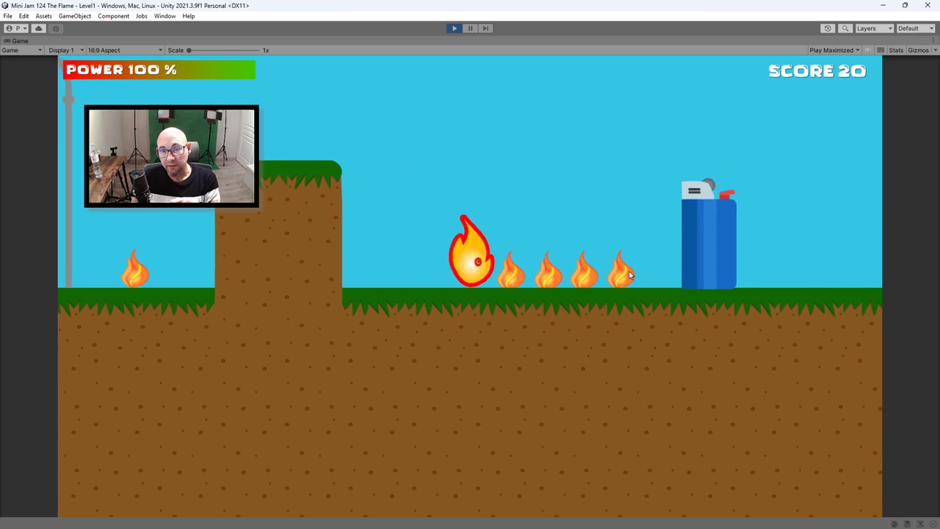
key(Right)
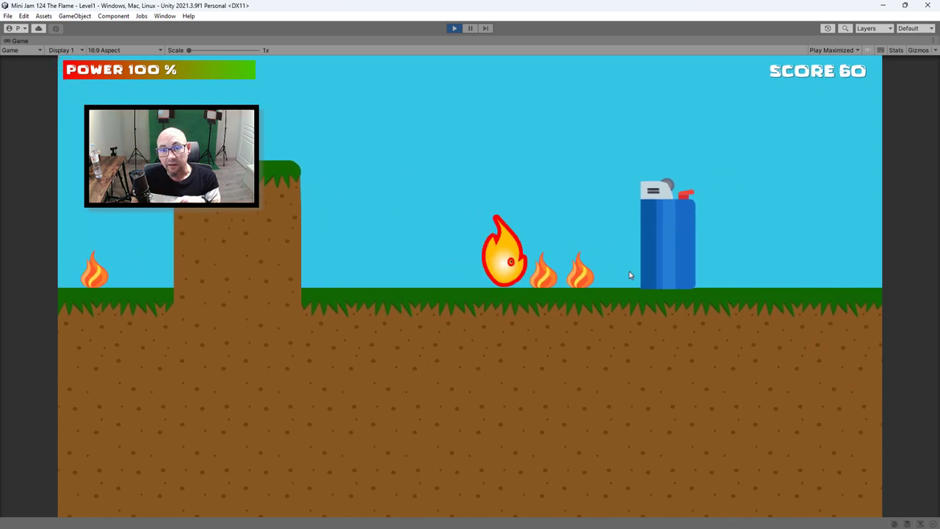
key(Right)
key(Right)
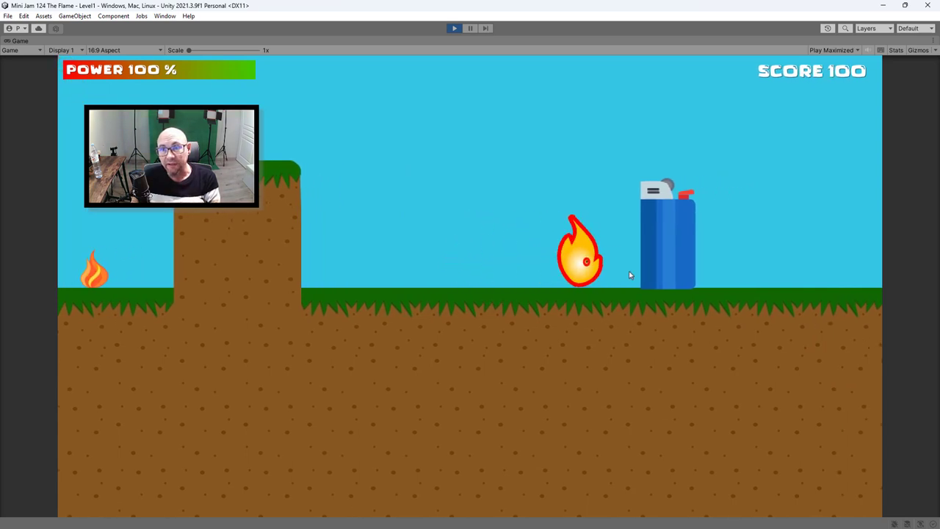
key(Left)
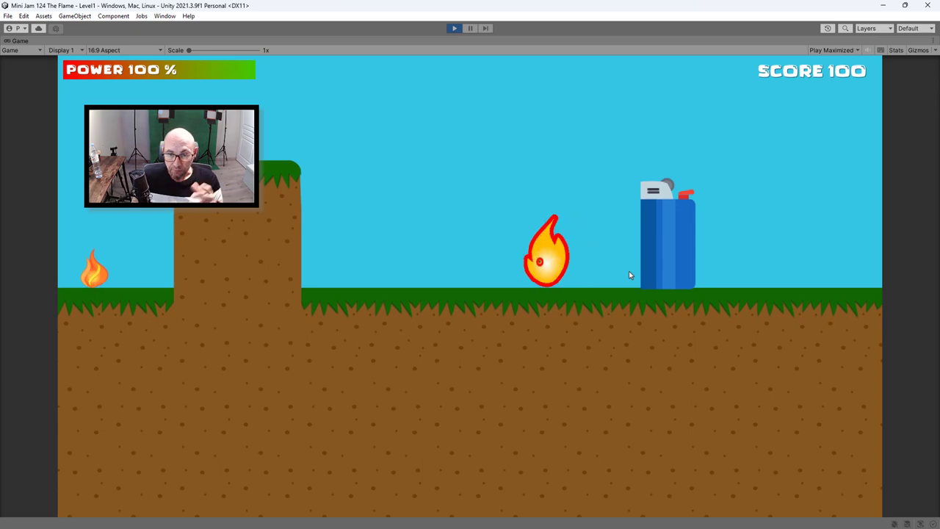
key(Right)
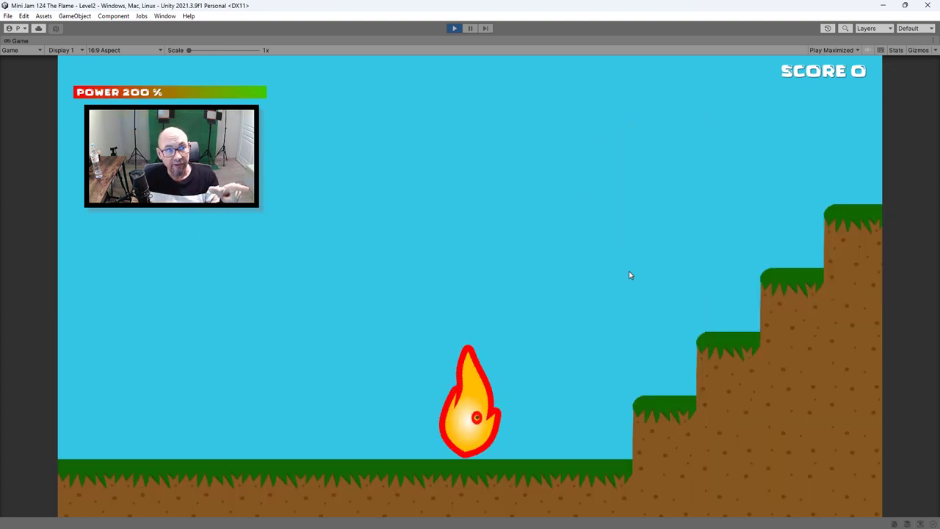
Step: In Level2, run the flame up the stepped terrain and across the water to the cliff wall
key(Left)
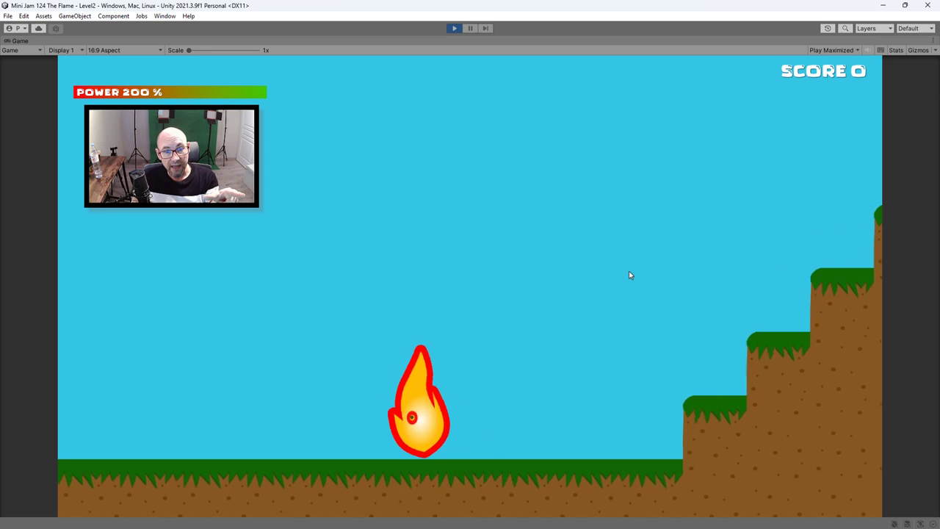
key(Right)
key(Right)
key(space)
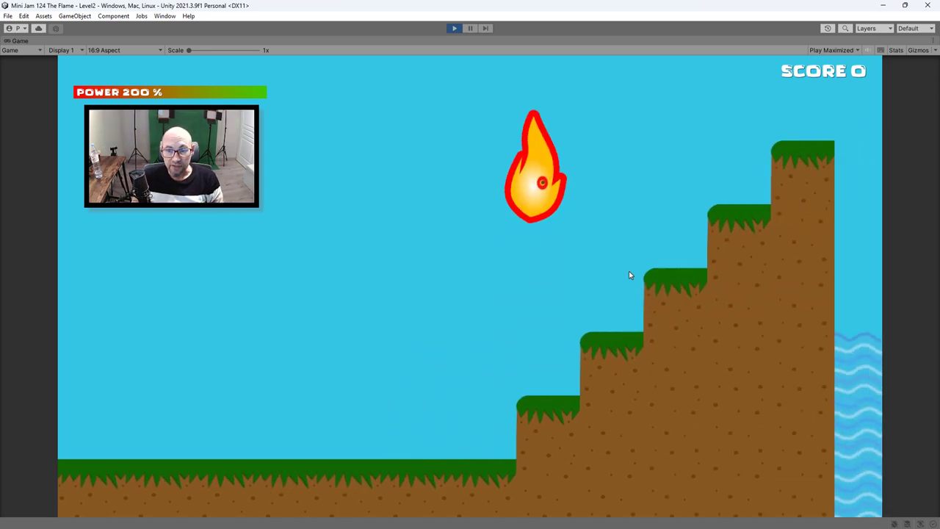
key(Right)
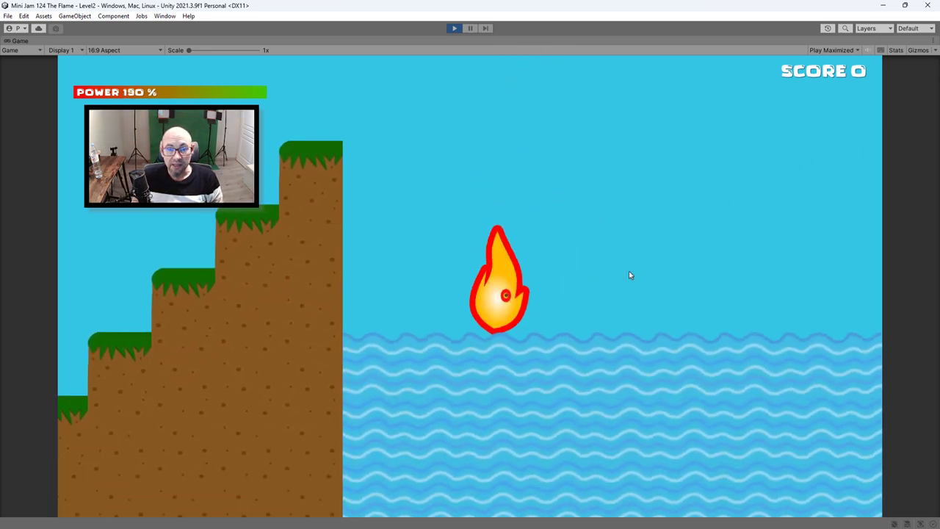
key(Right)
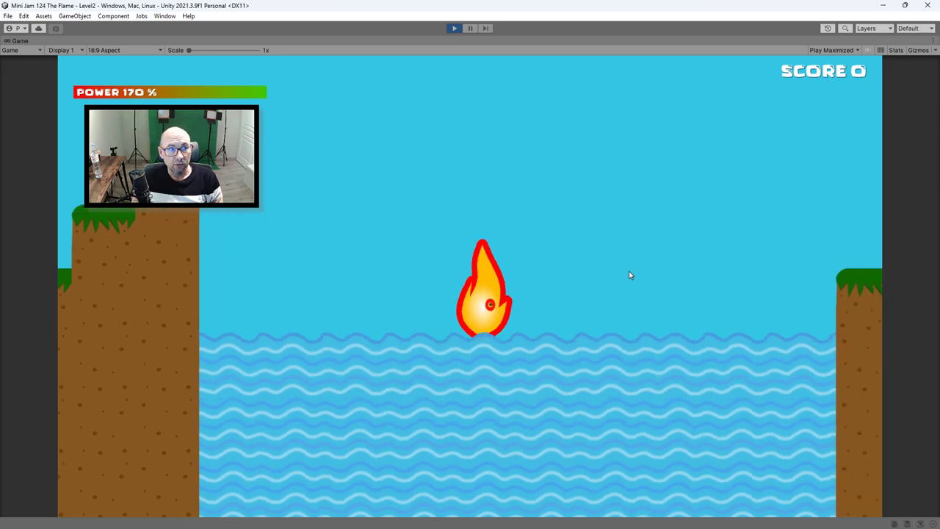
key(Right)
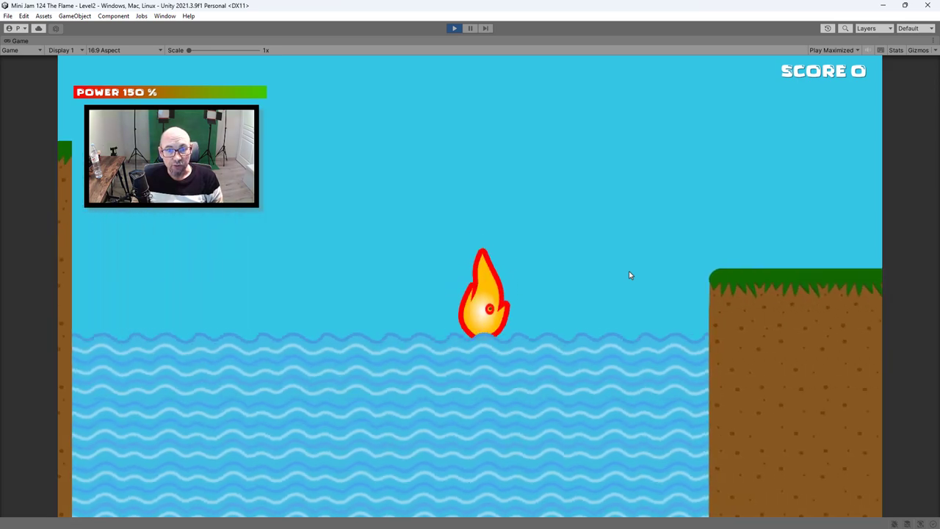
key(Right)
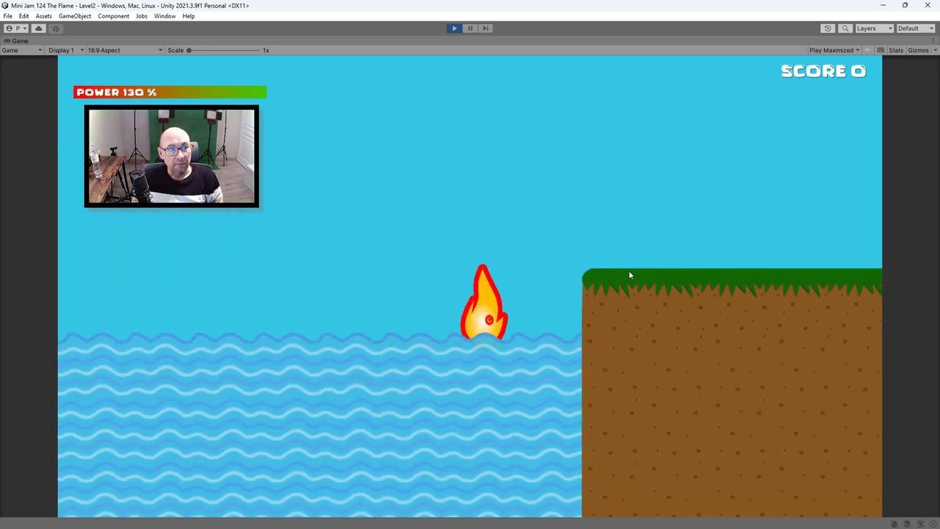
key(Right)
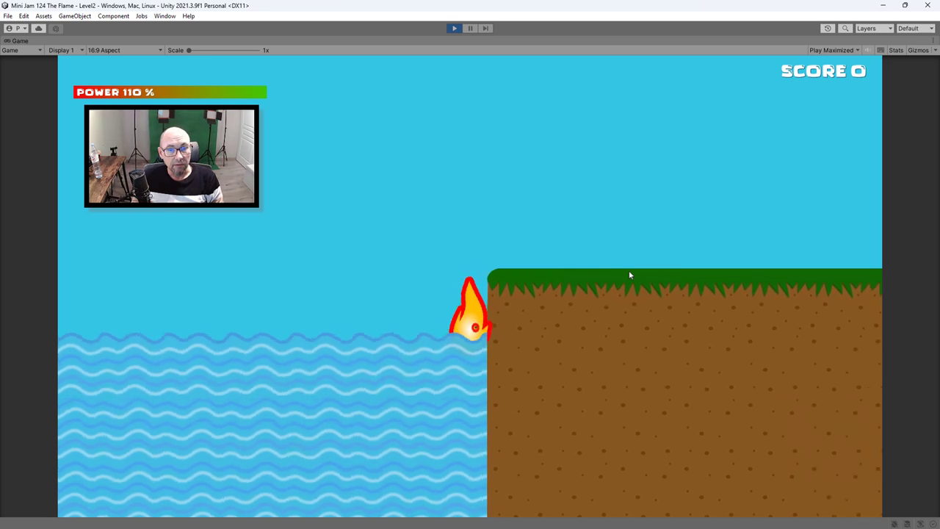
key(Right)
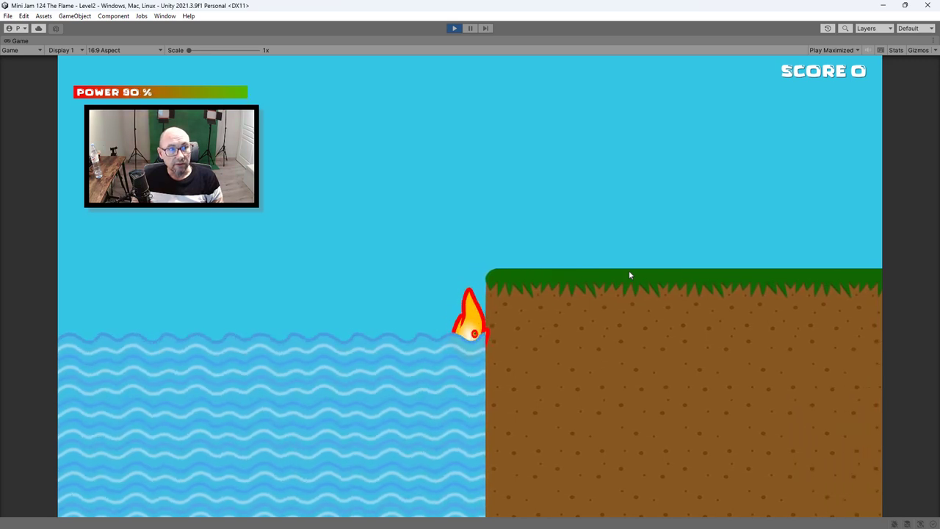
Step: Jump the flame back and forth over the water, landing on and leaving the grass block
key(Left)
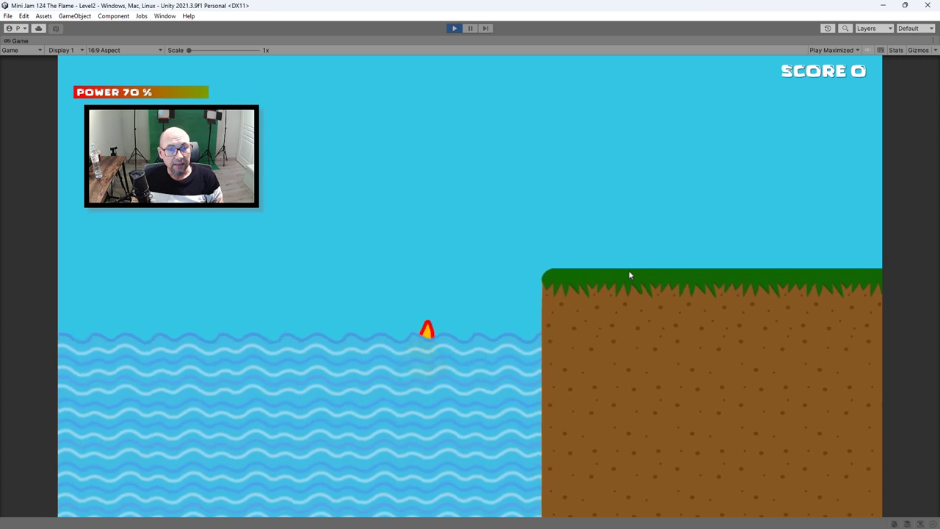
key(space)
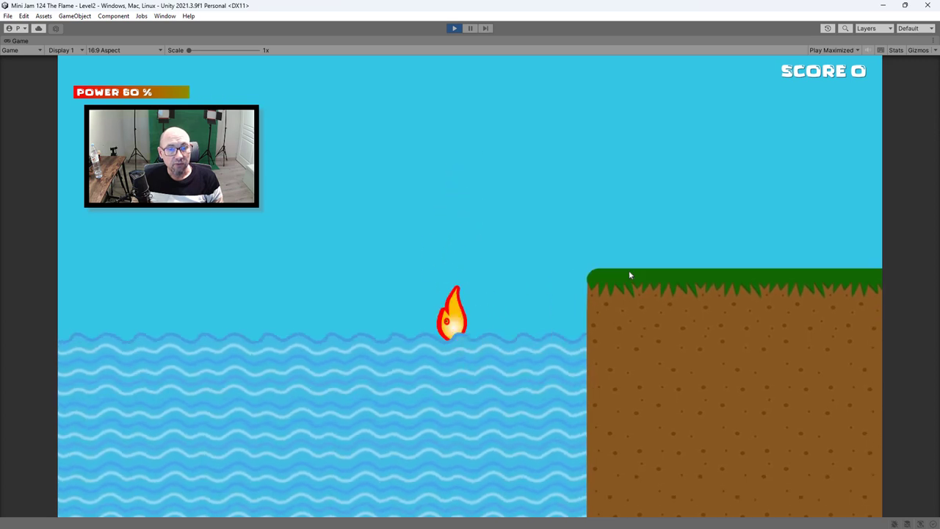
key(space)
key(Left)
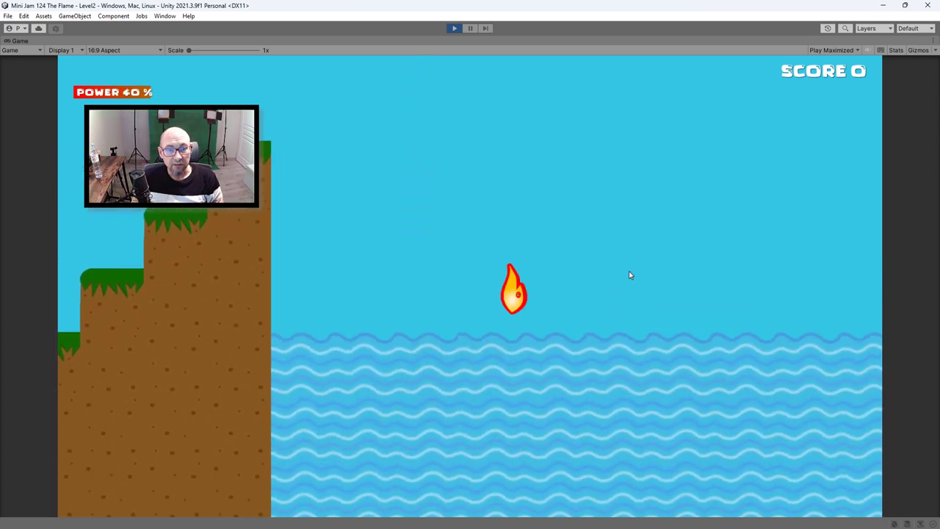
key(Right)
key(space)
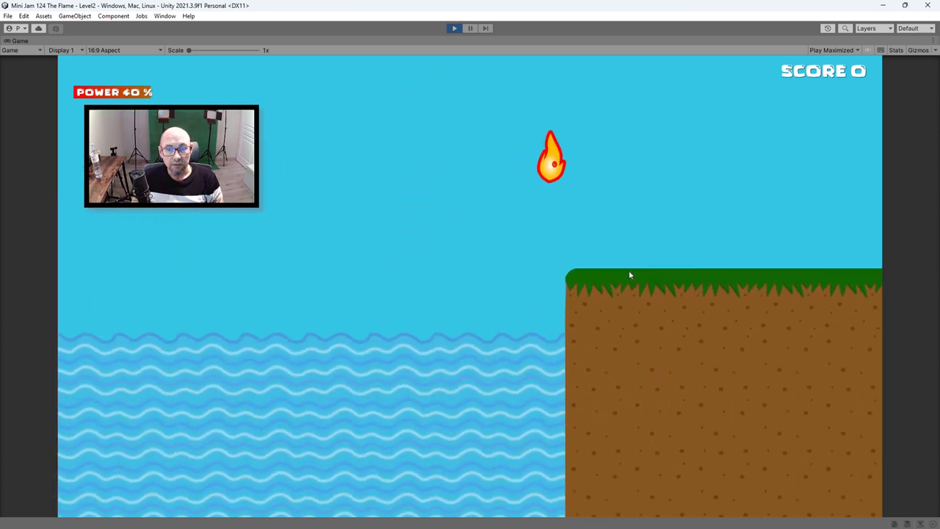
key(Left)
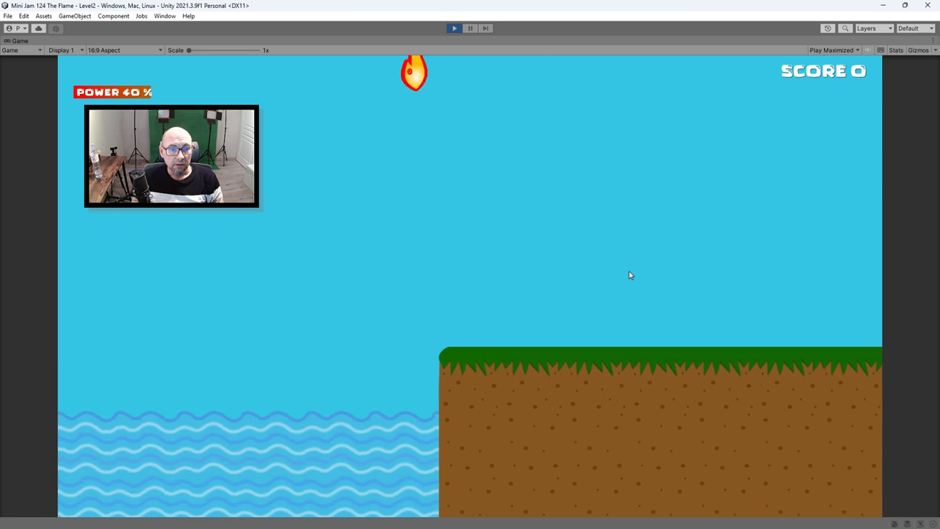
key(space)
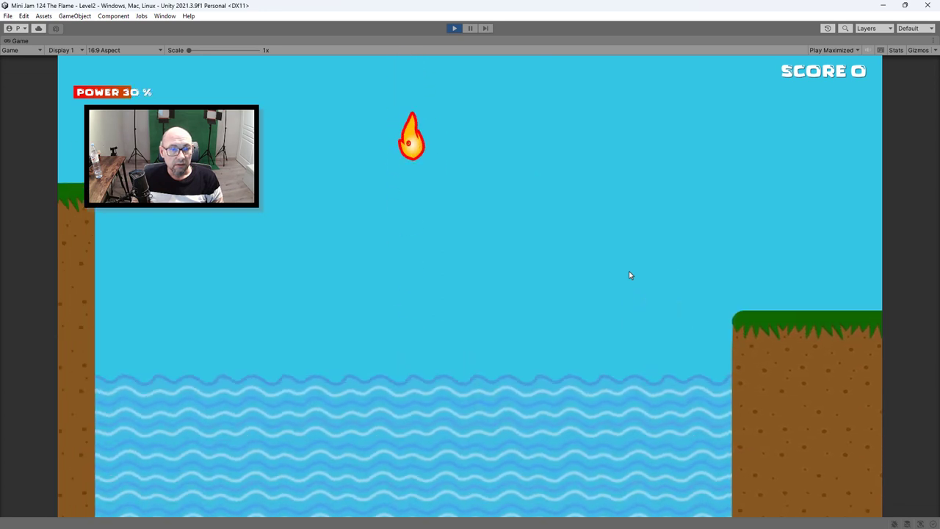
key(space)
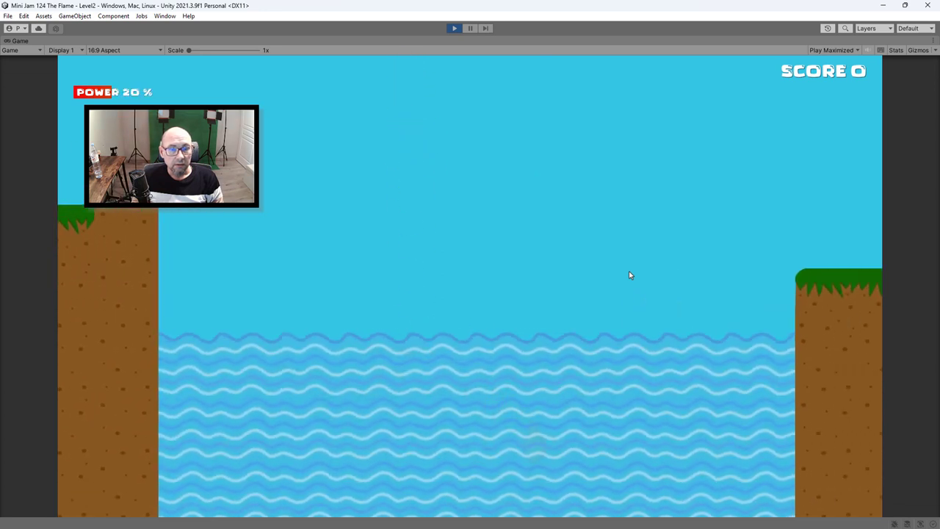
key(Right)
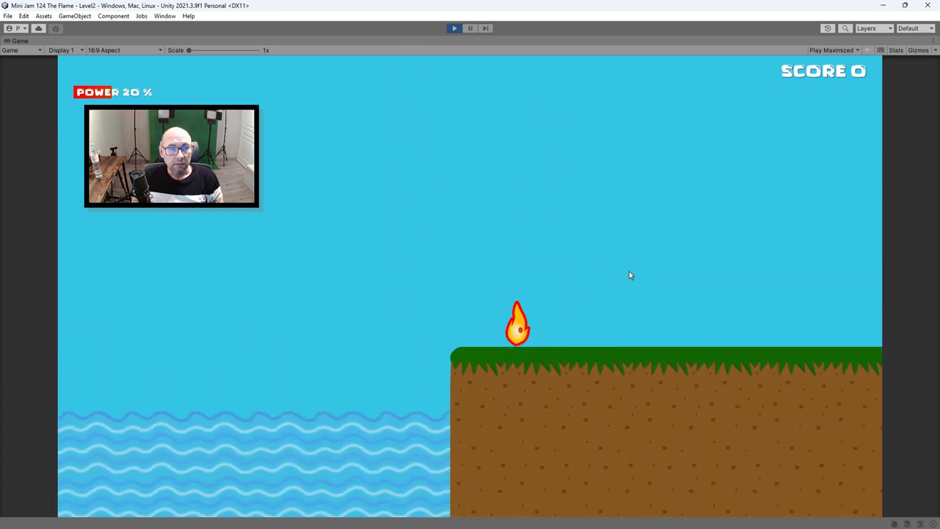
key(space)
key(Left)
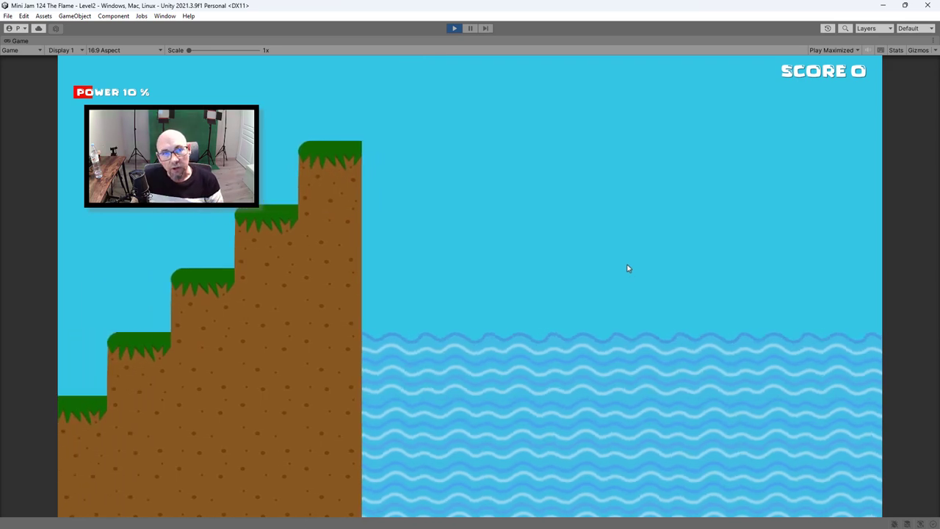
click(455, 29)
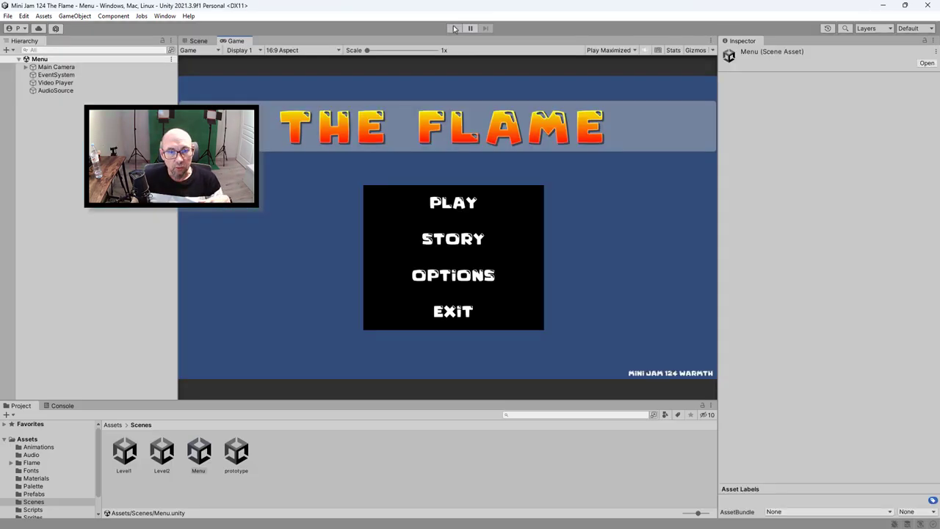
click(454, 28)
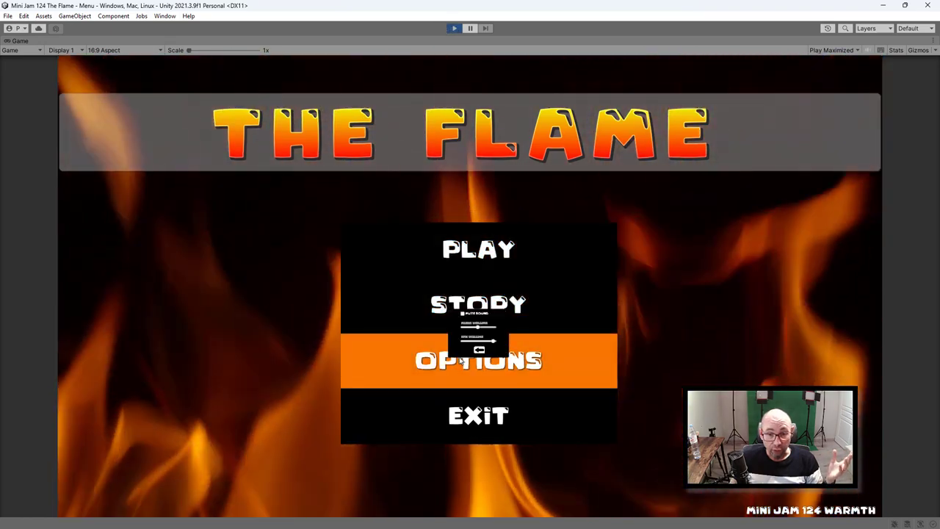
click(479, 360)
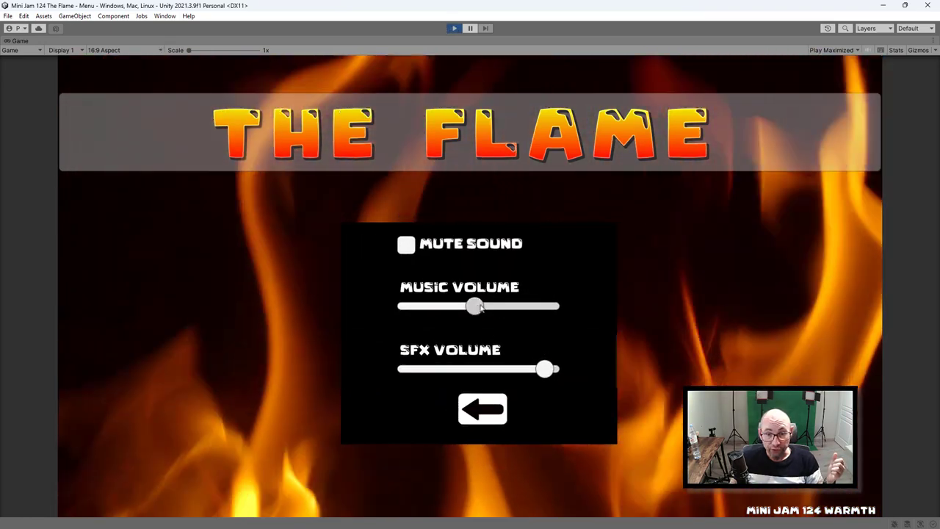
drag(476, 307, 535, 312)
drag(544, 369, 604, 374)
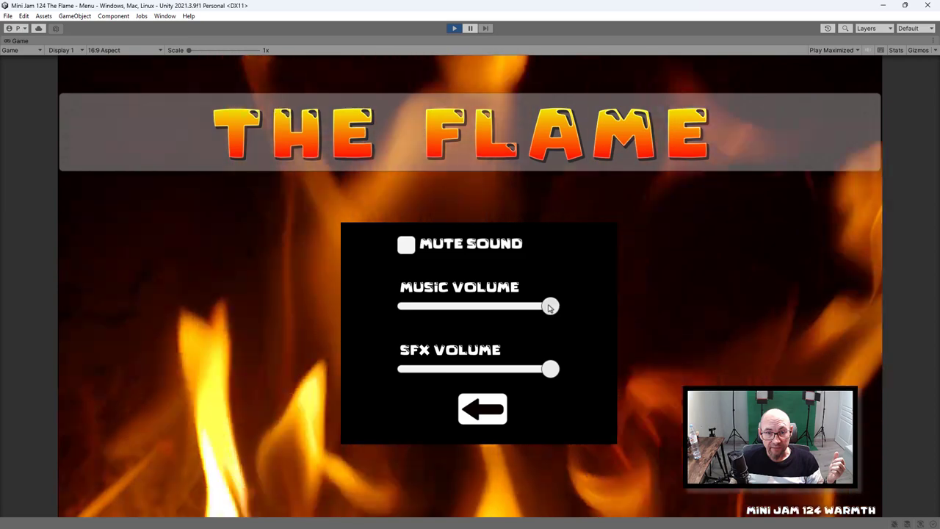
mouse_move(550, 307)
mouse_down()
mouse_move(368, 303)
mouse_move(602, 308)
mouse_up()
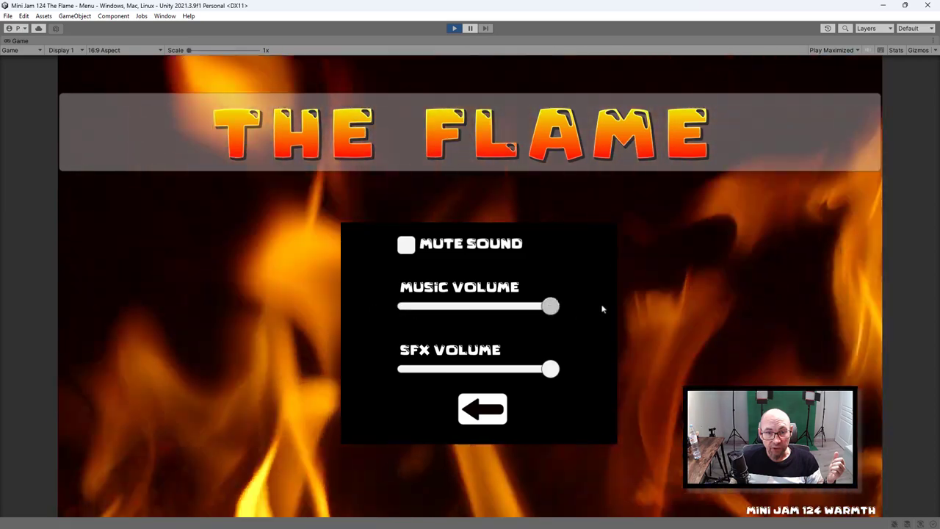
click(426, 251)
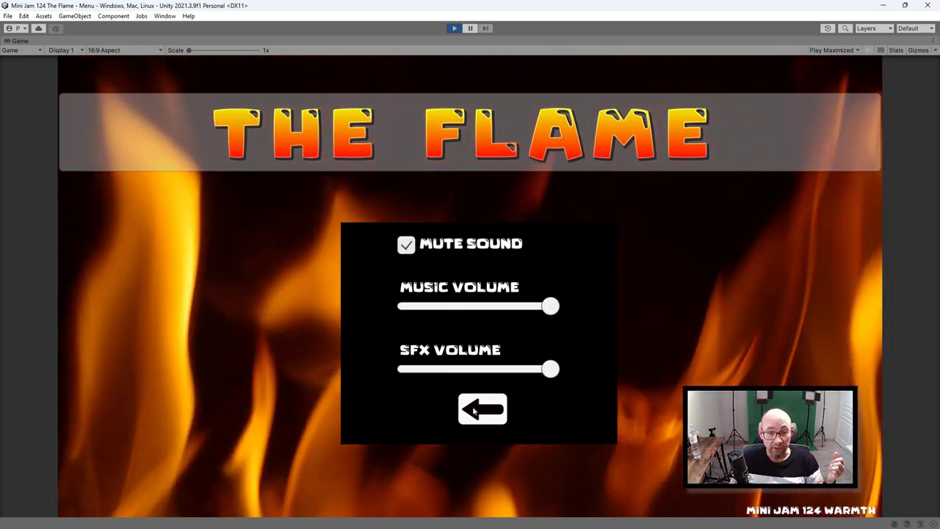
click(473, 411)
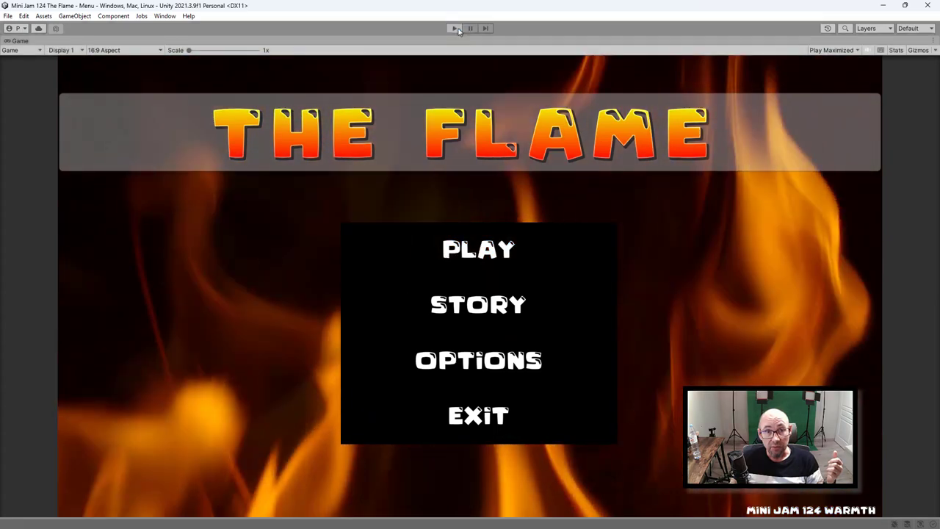
click(454, 28)
click(454, 28)
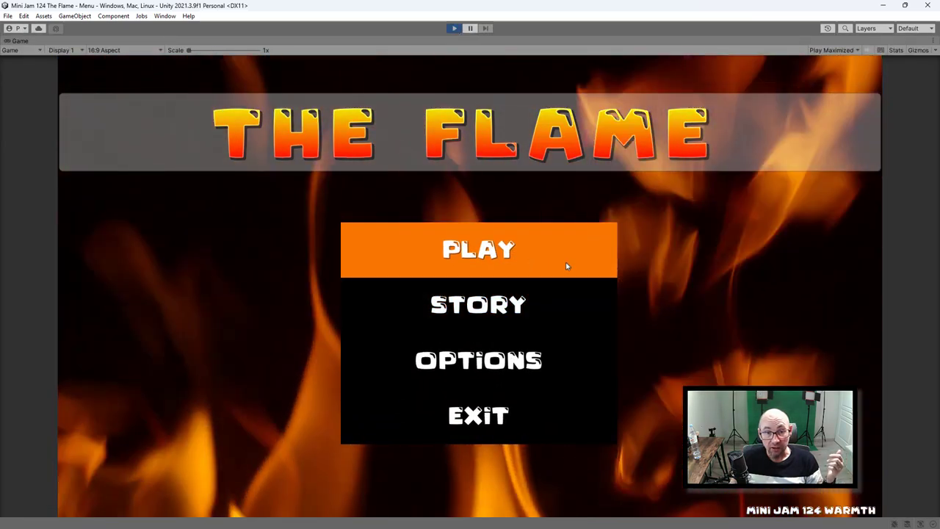
click(564, 261)
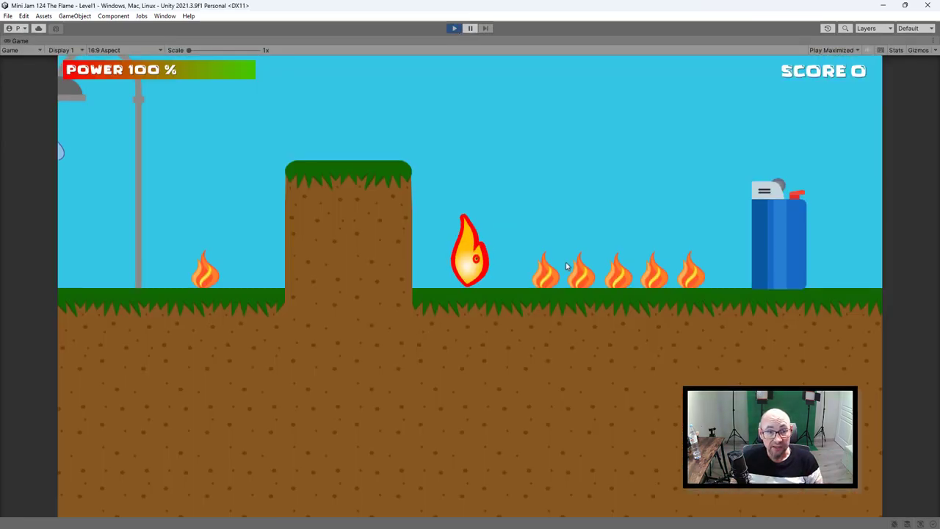
key(Right)
key(Left)
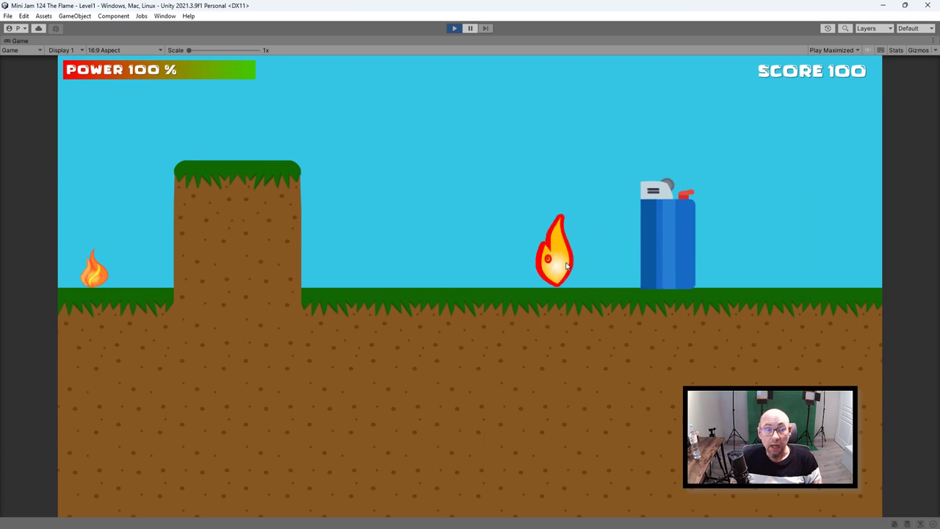
click(453, 29)
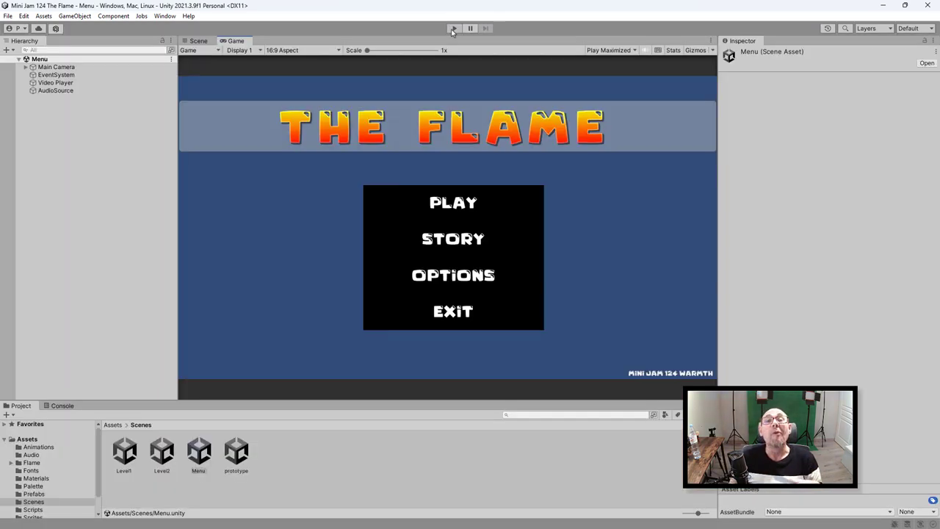
Step: Run the game again from the Menu scene showing THE FLAME title screen
click(453, 29)
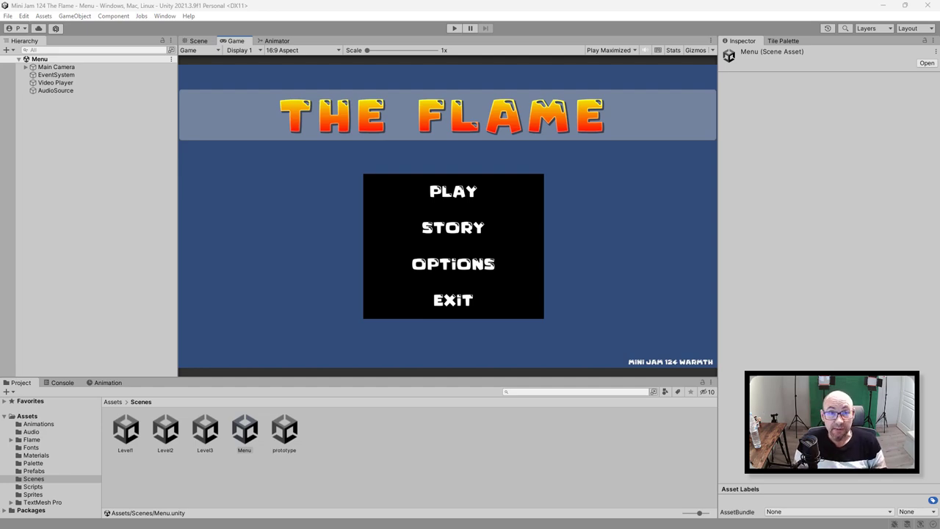
Step: Launch the game with Ctrl+P, start Level1, drop down the shaft and reach the raised grassy block
key(ctrl+p)
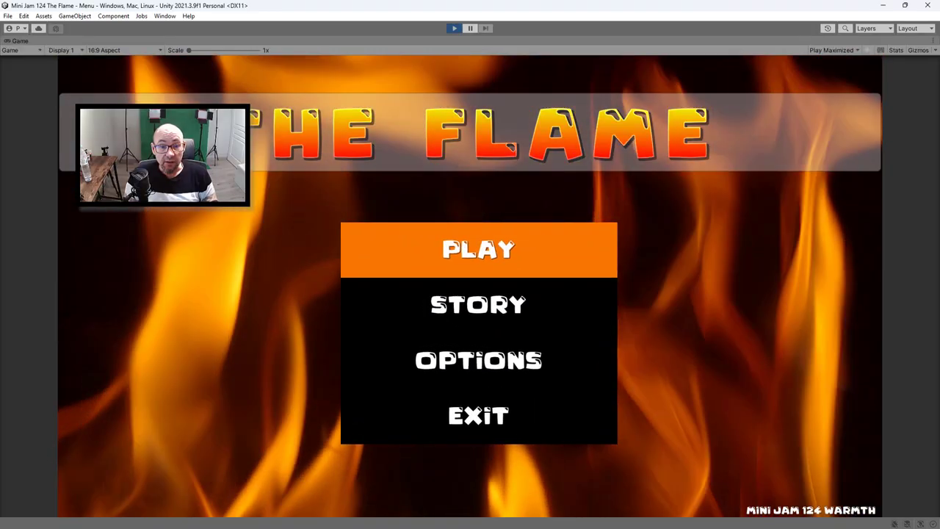
key(Return)
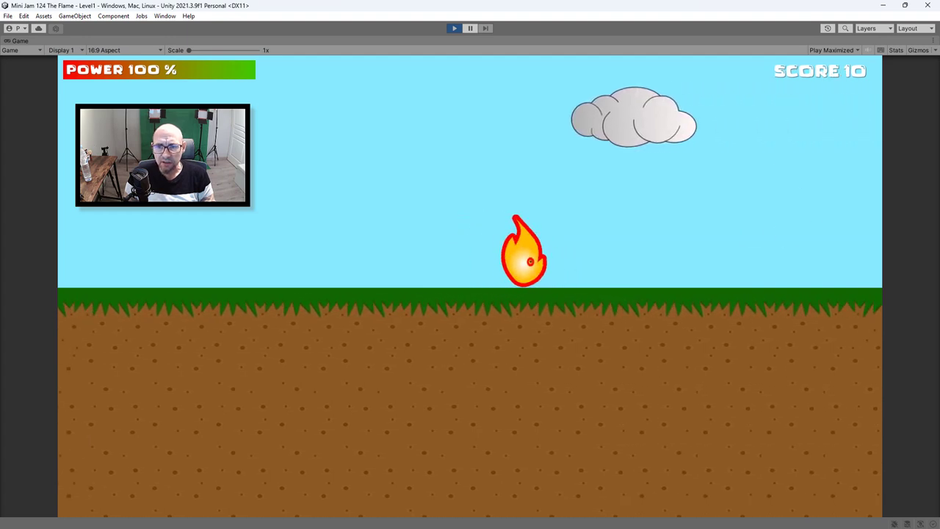
key(Right)
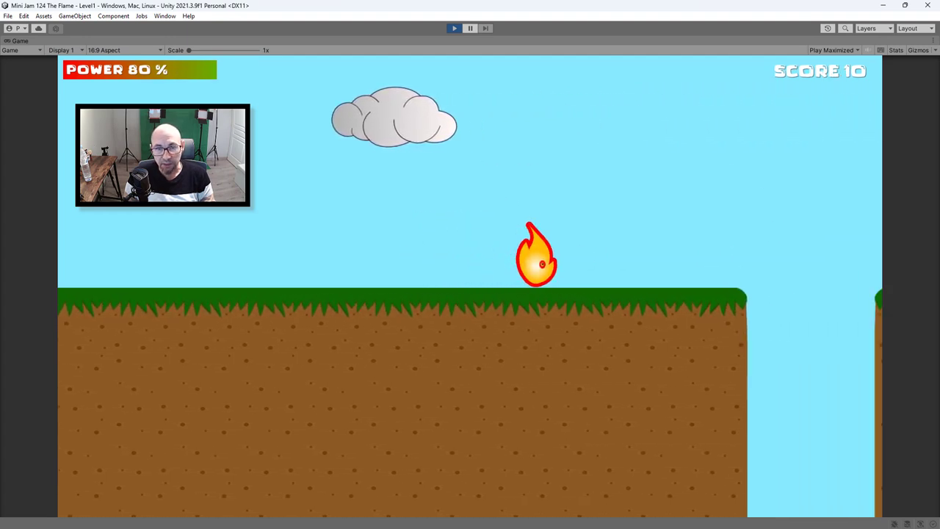
key(Right)
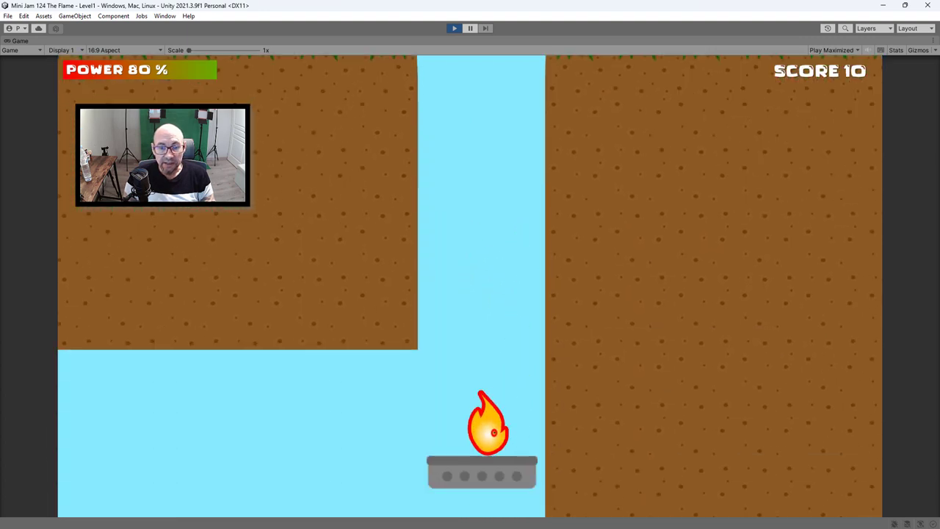
key(Left)
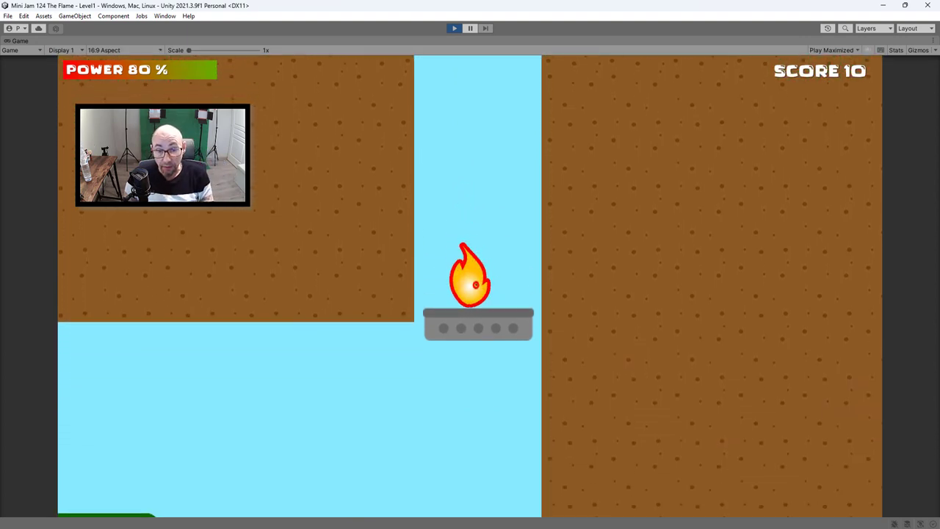
key(Left)
key(Right)
key(space)
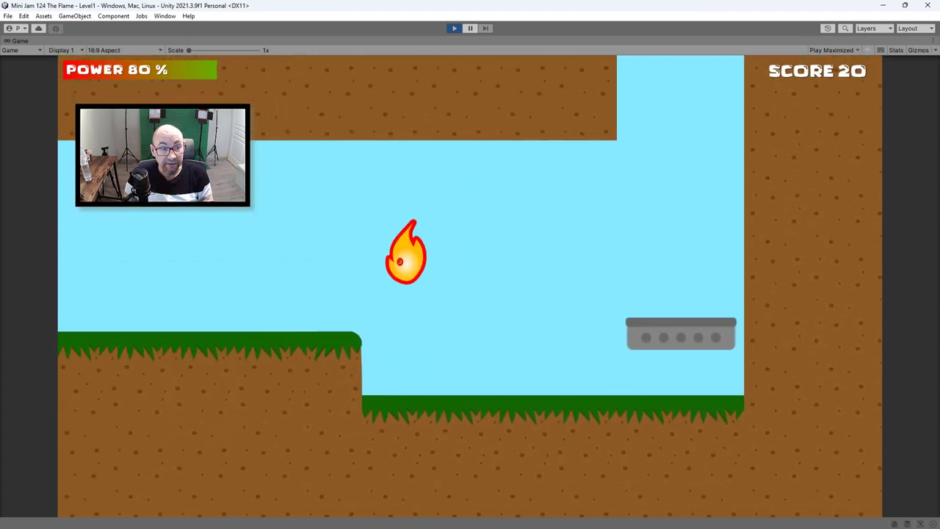
Step: Collect the small flame, climb the grass platform and ride the rising grey platform to the right ground
key(Left)
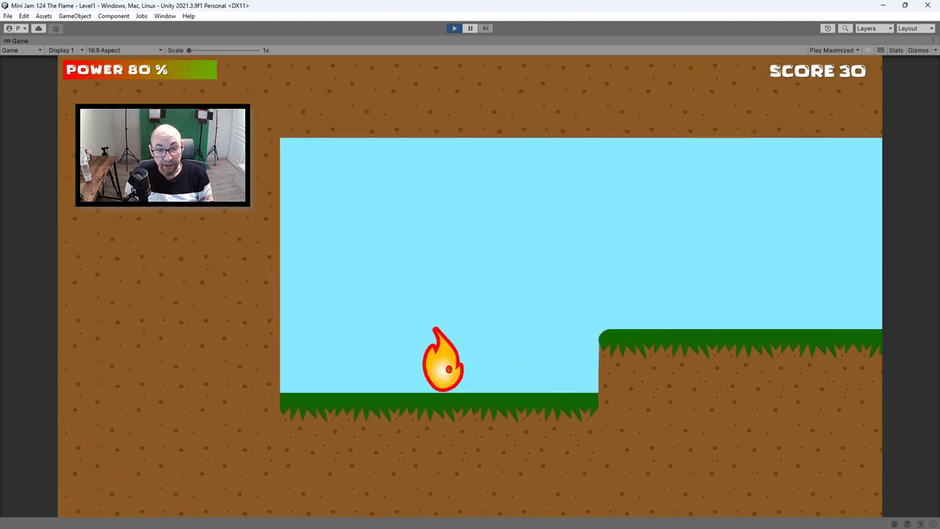
key(space)
key(Right)
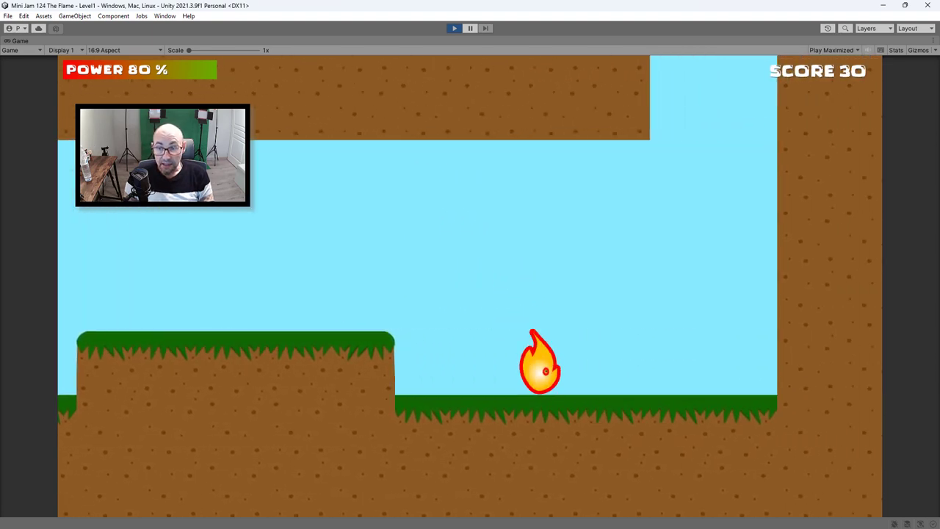
key(space)
key(Left)
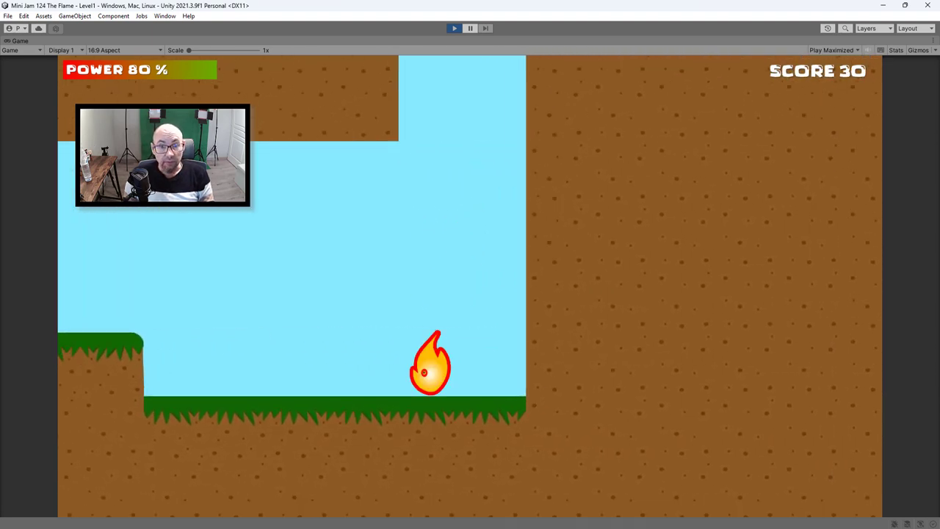
key(space)
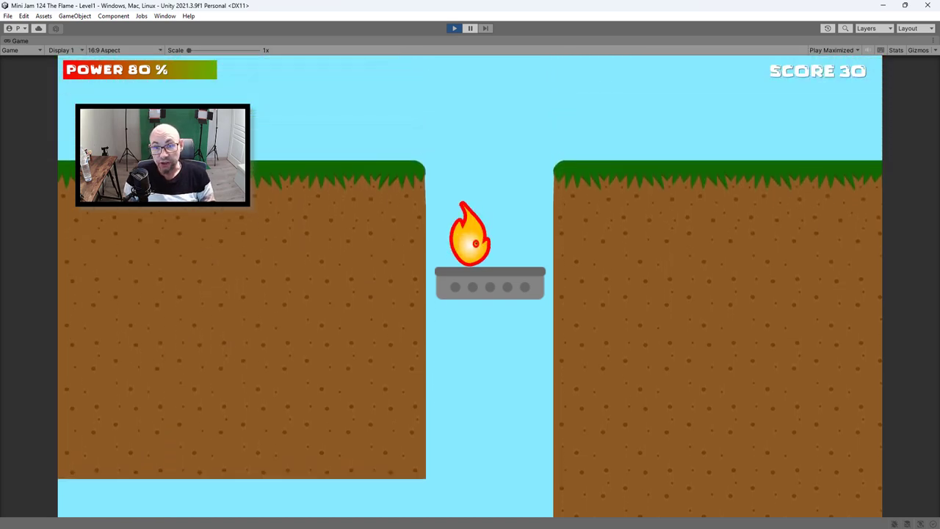
key(space)
Step: Run past the extinguisher, jump the floating platforms over water collecting flames, and light the lighter
key(space)
key(Right)
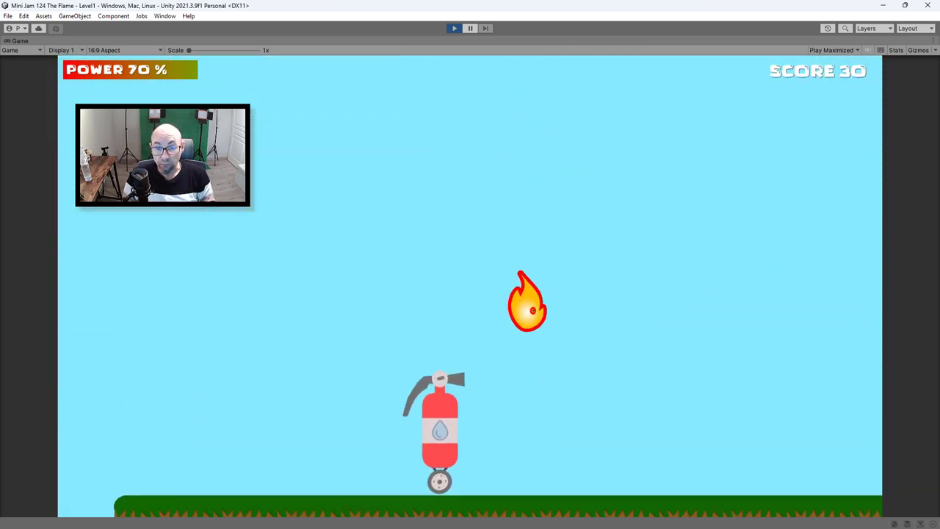
key(space)
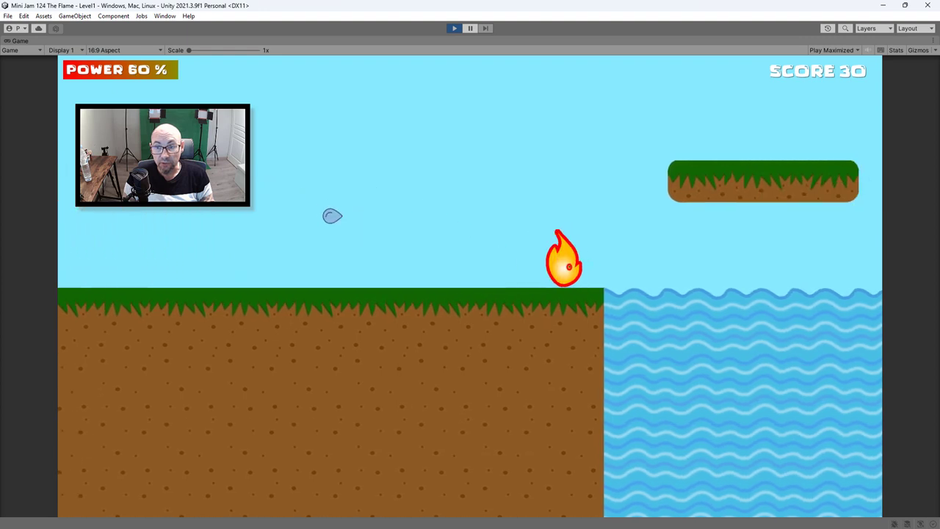
key(space)
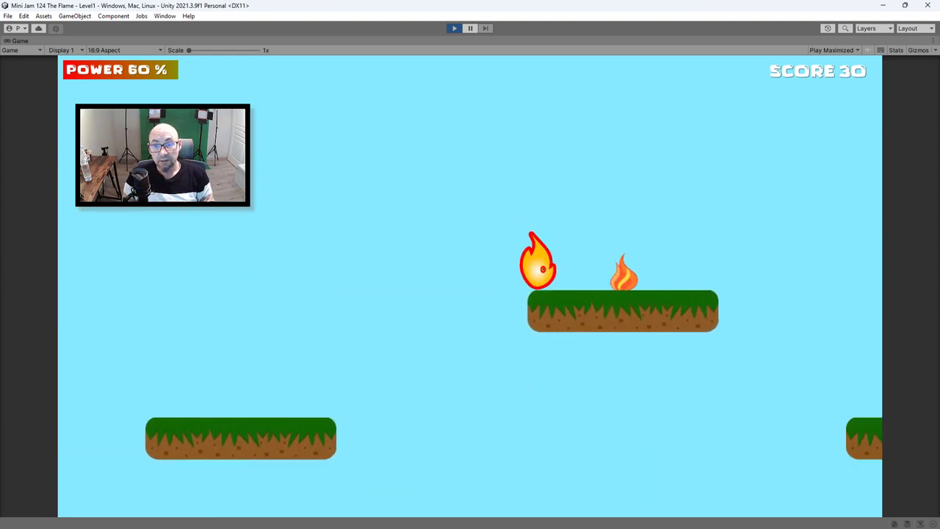
key(space)
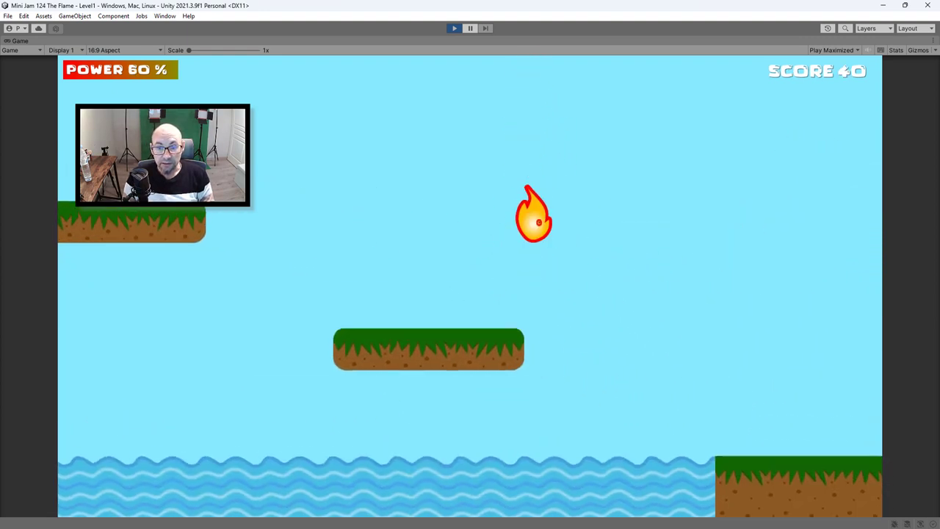
key(space)
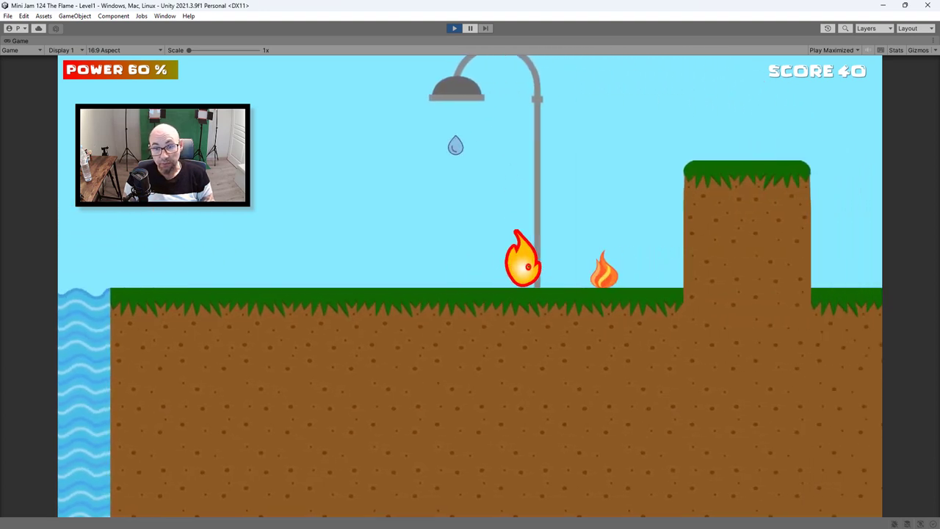
key(space)
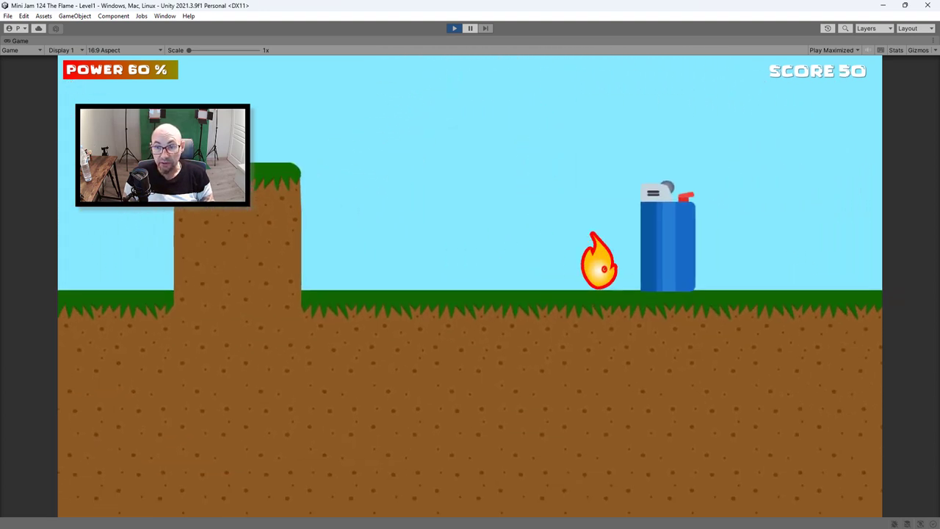
key(space)
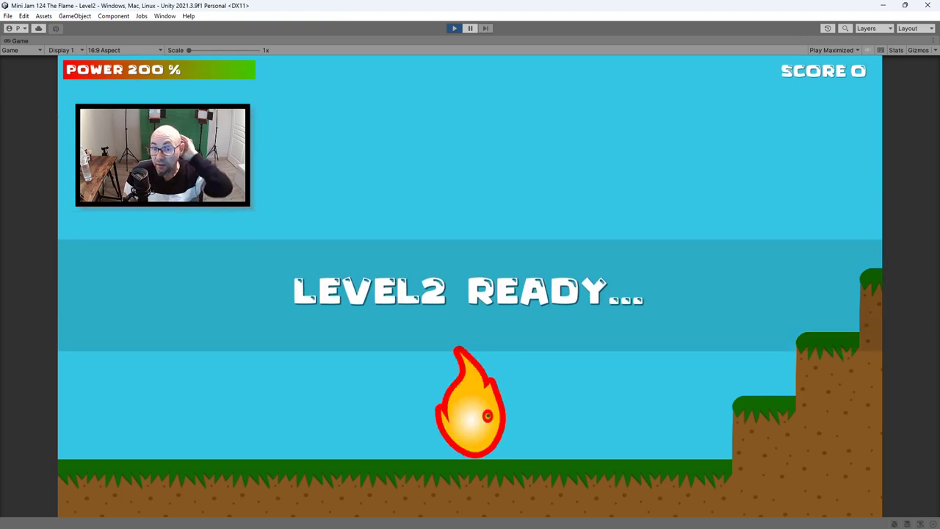
Step: Climb the top step, land on the grass platform and ride the moving grey platform across
key(Right)
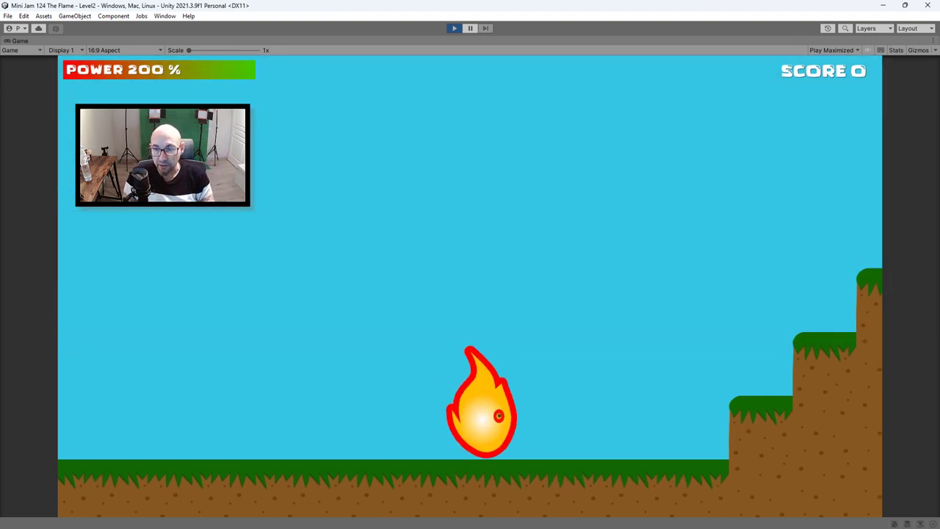
key(space)
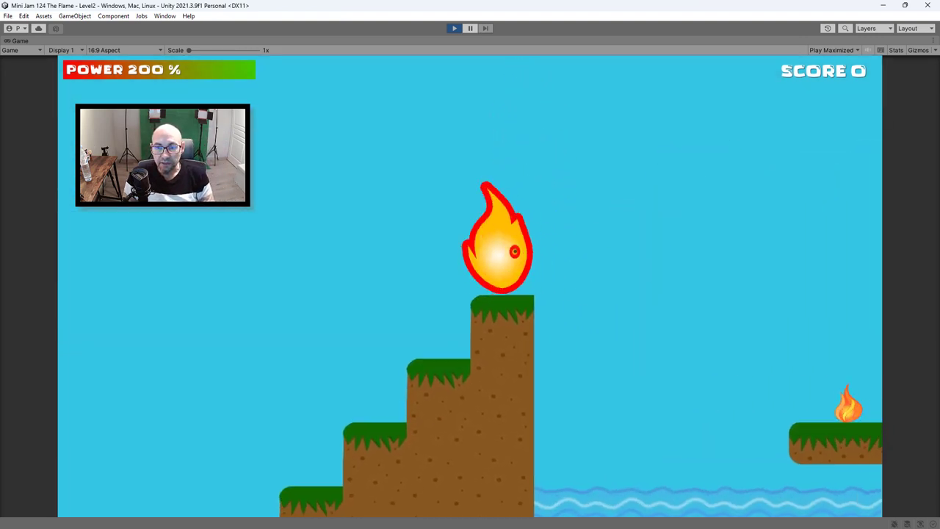
key(space)
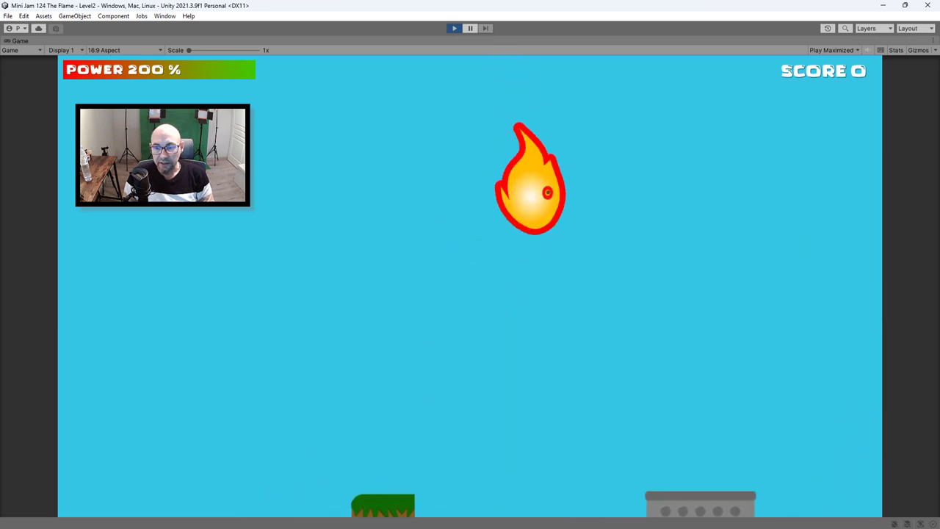
key(Left)
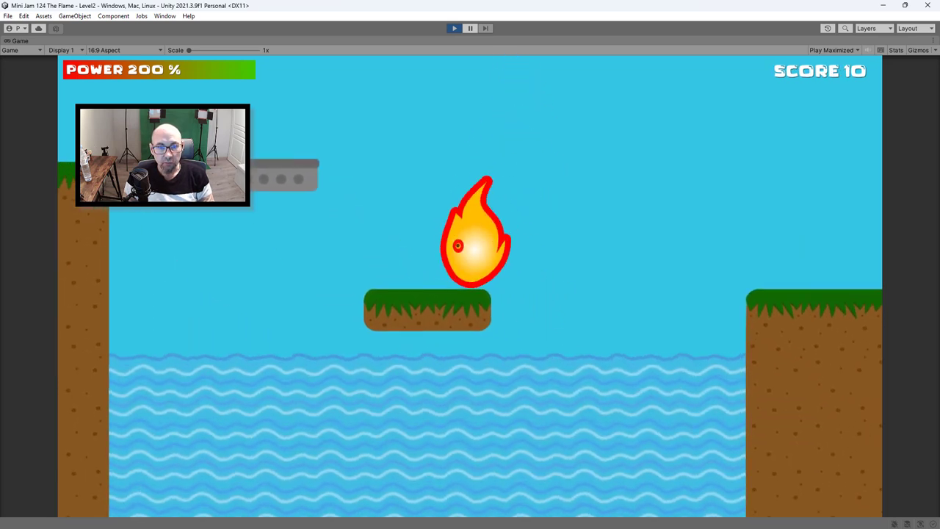
key(space)
key(Right)
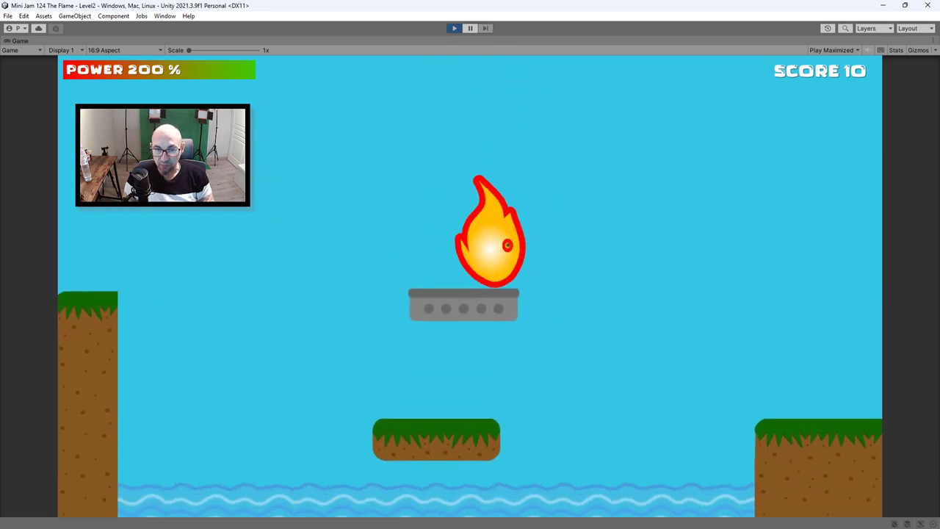
key(Right)
key(space)
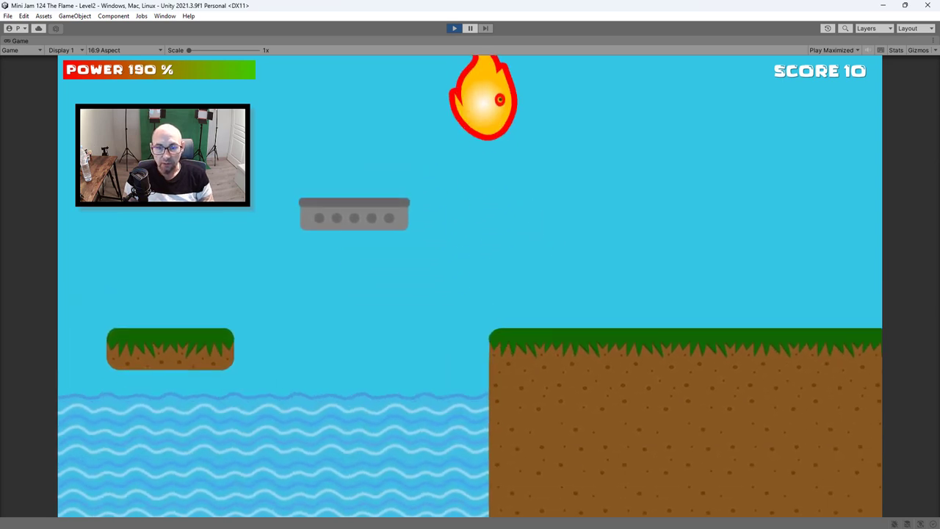
Step: Cross the shower pit collecting small fires, hop the raised grass platform and climb the stairs
key(space)
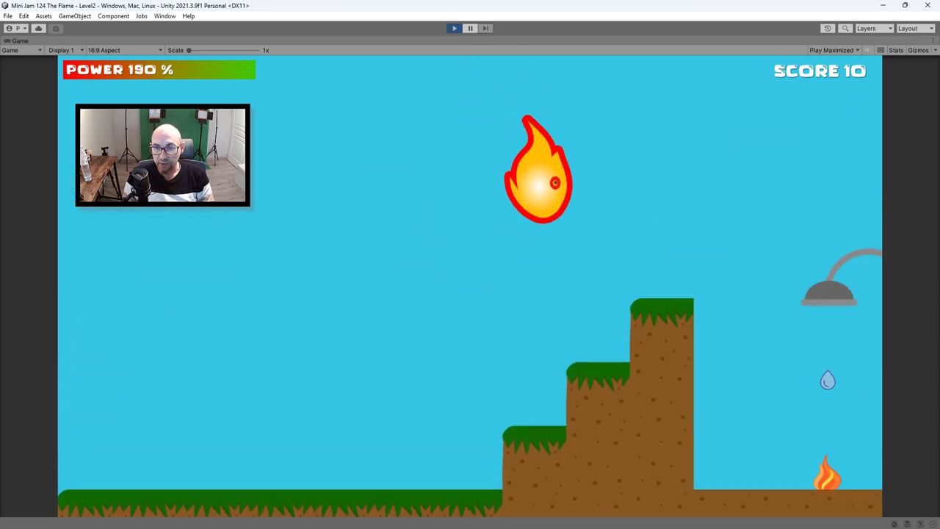
key(Right)
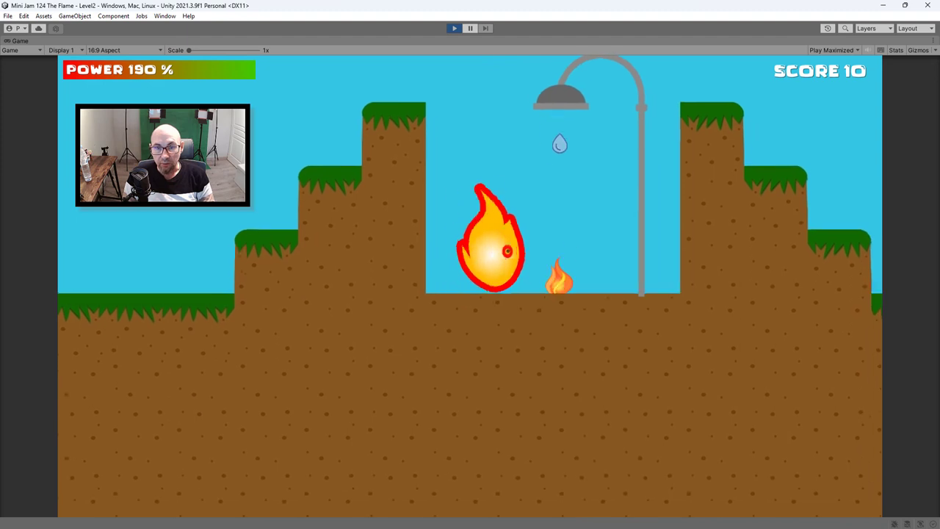
key(space)
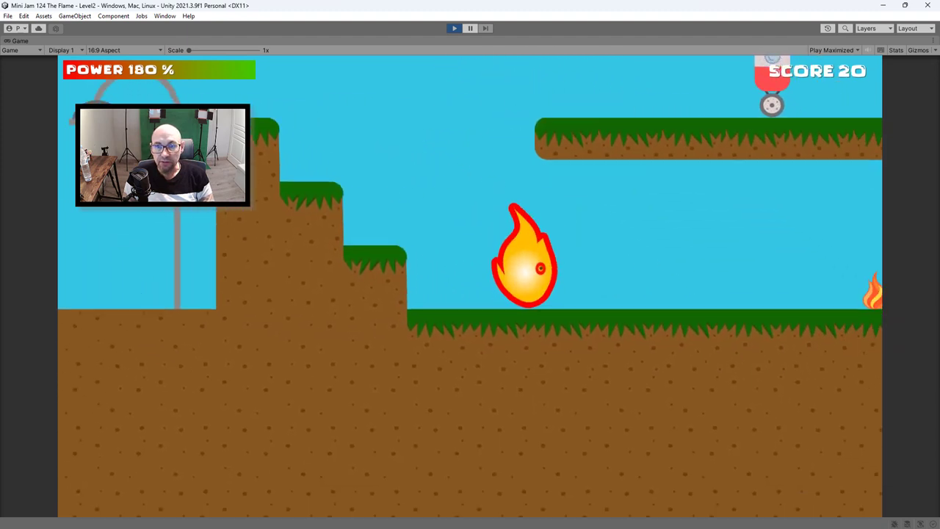
key(Left)
key(space)
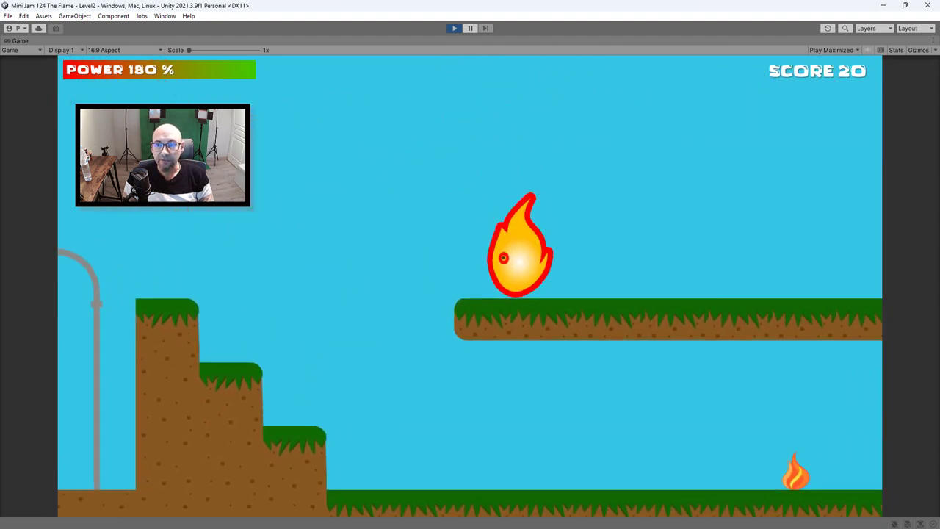
key(Right)
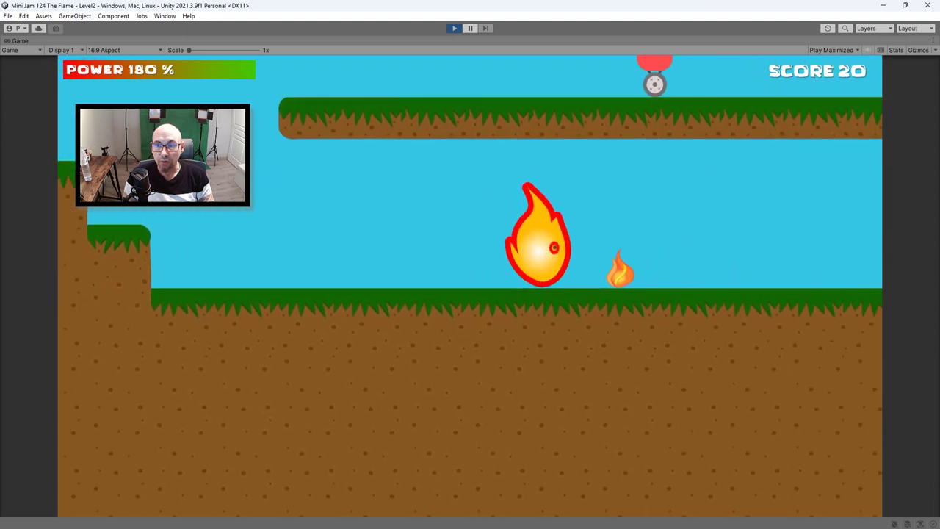
key(space)
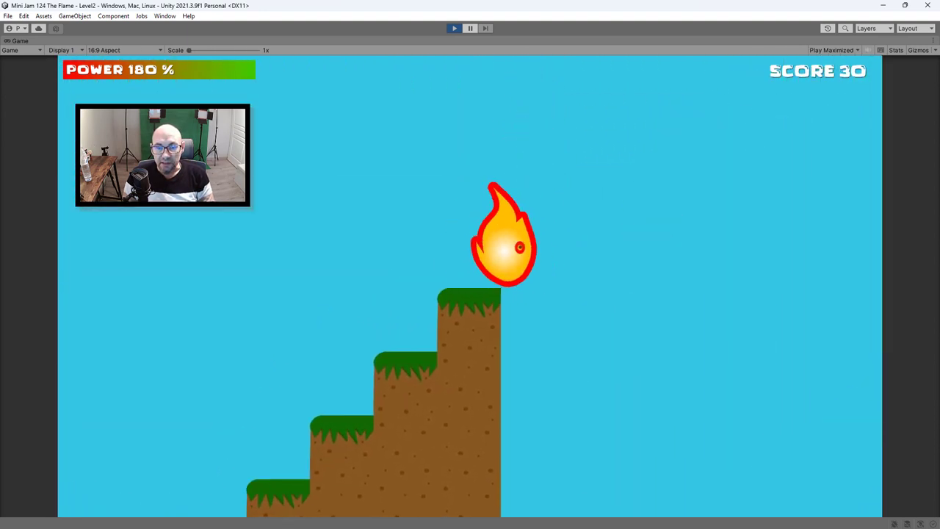
Step: Ride the sinking grey platform, collect the remaining fires and reach the lighter to finish Level 2
key(space)
key(Left)
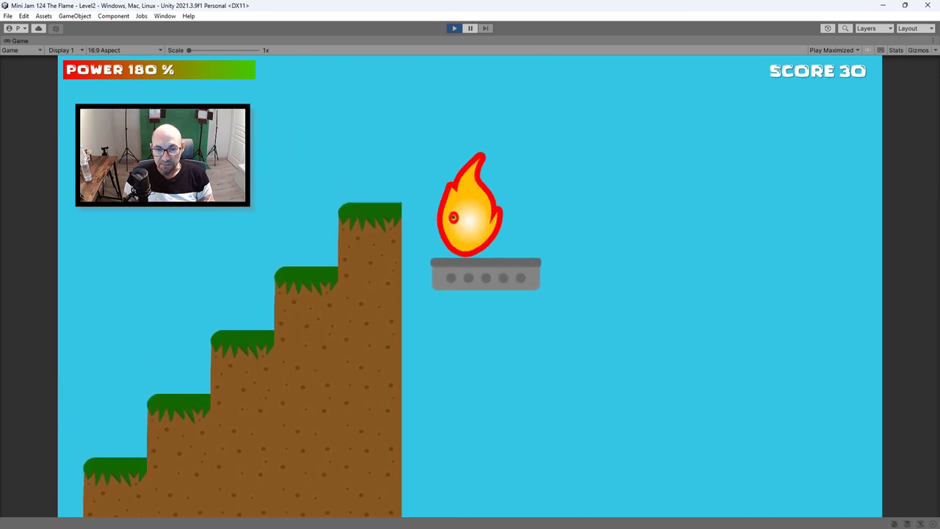
key(Right)
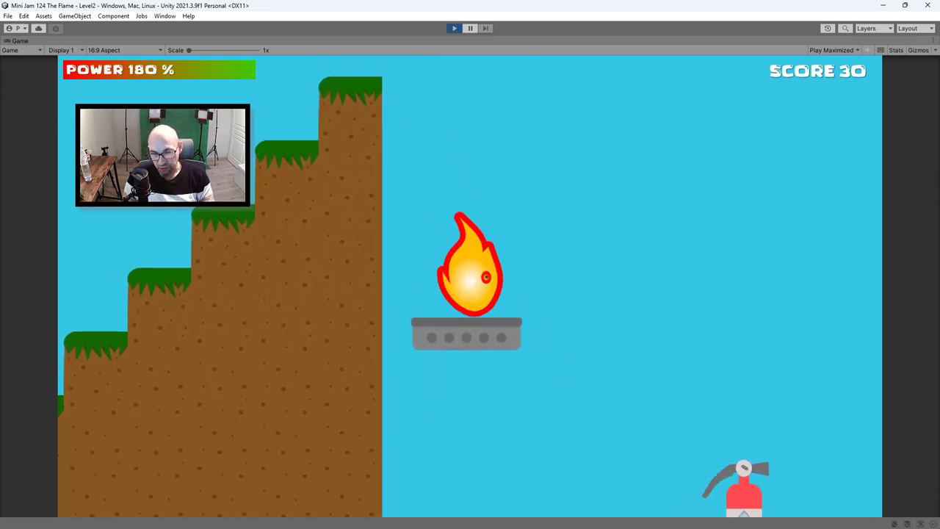
key(Right)
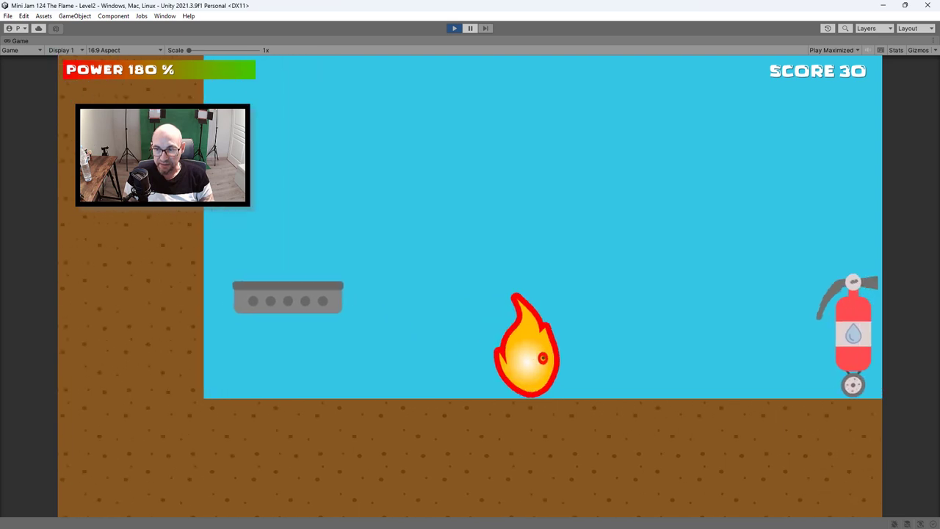
key(space)
key(space)
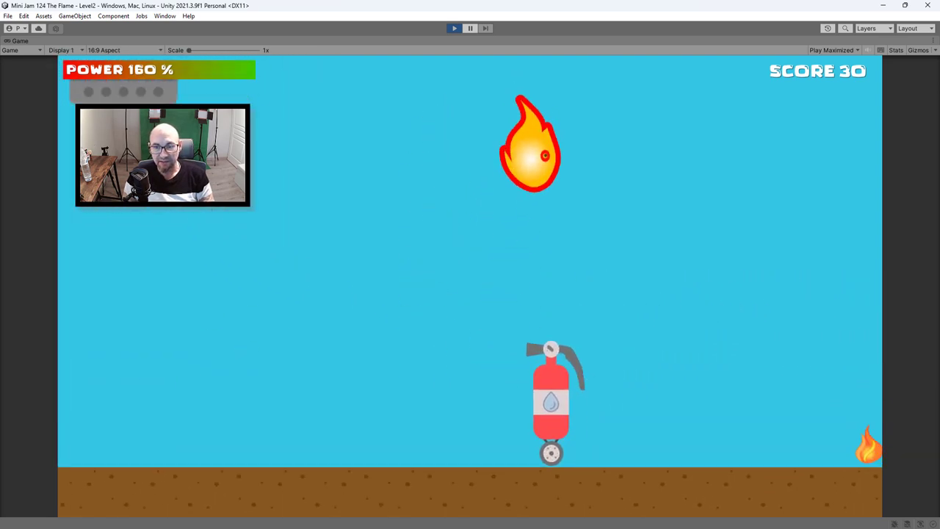
key(space)
key(Left)
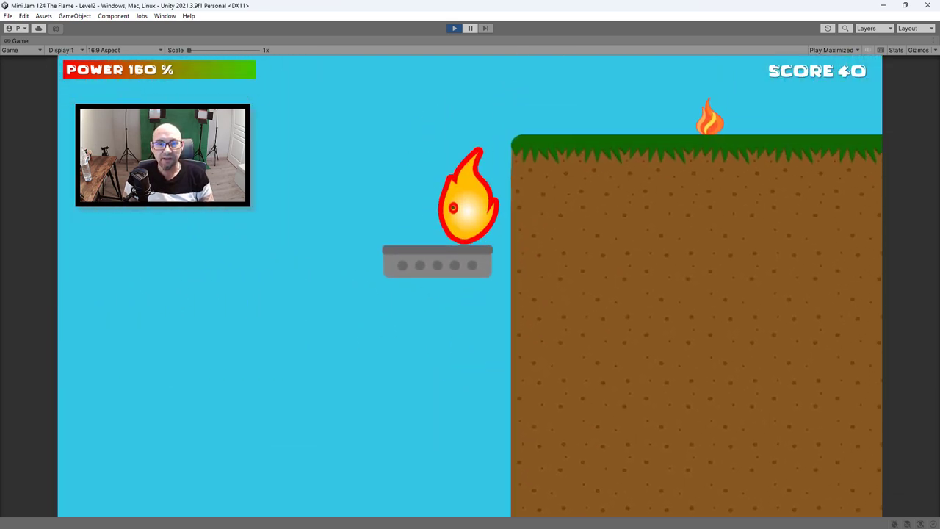
key(space)
key(Right)
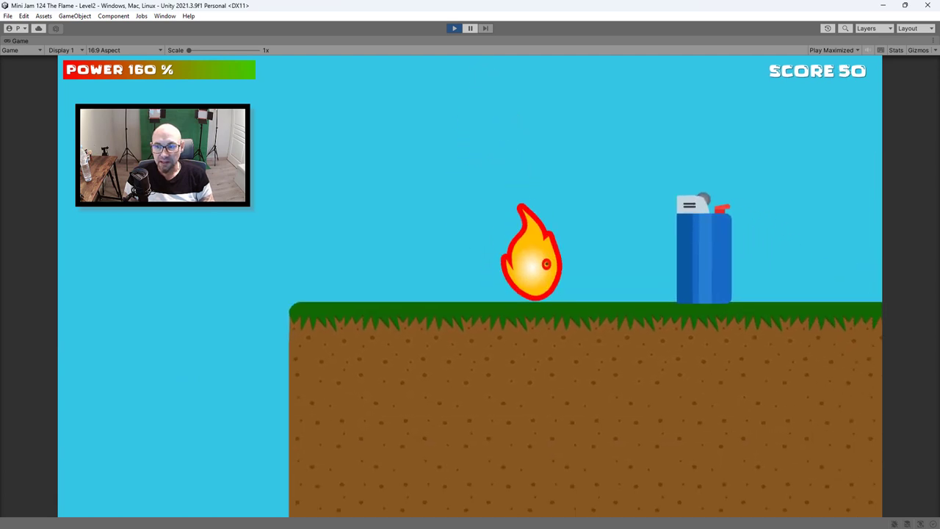
key(Right)
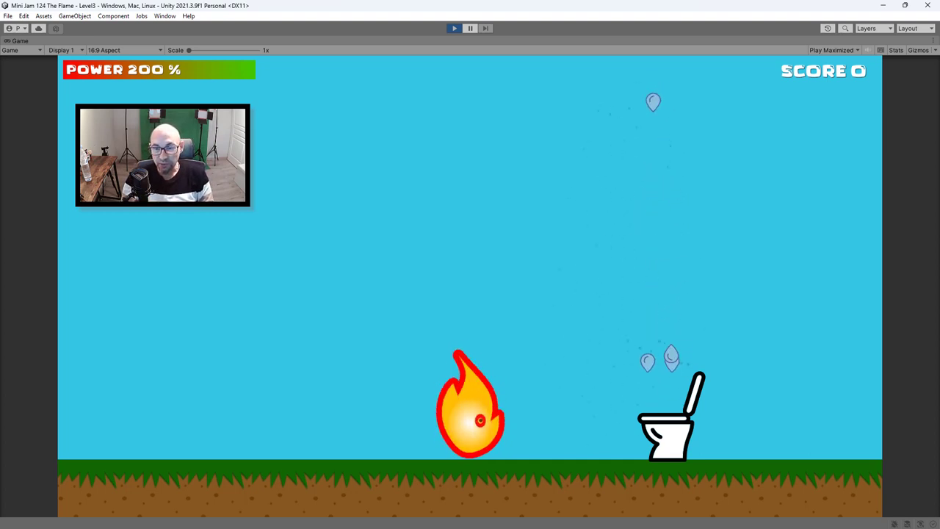
Step: Run and jump the flame right away from the toilet in Level 3, then stop Play mode with Ctrl+P
key(Right)
key(space)
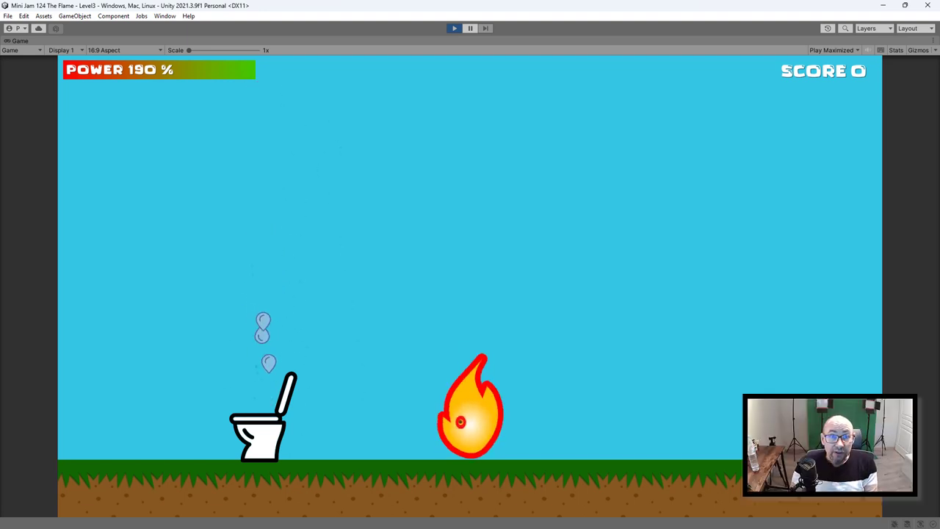
key(ctrl+p)
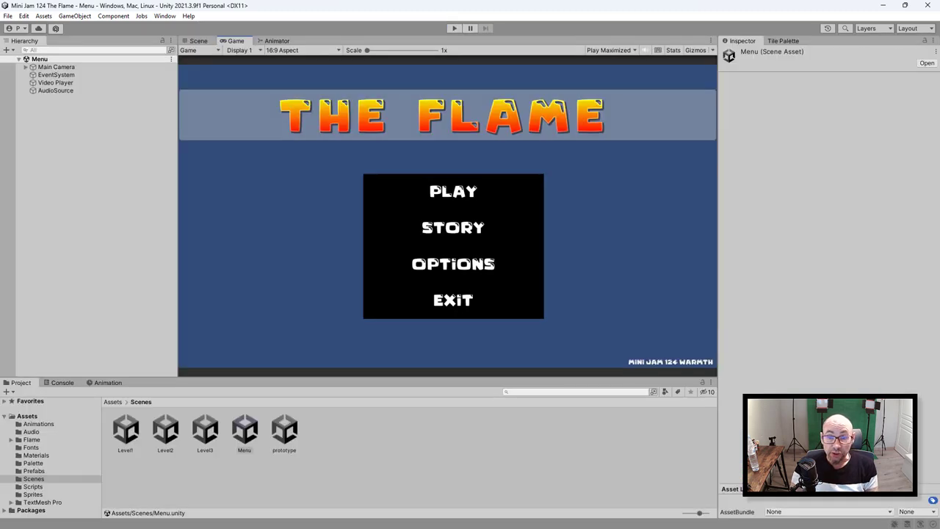
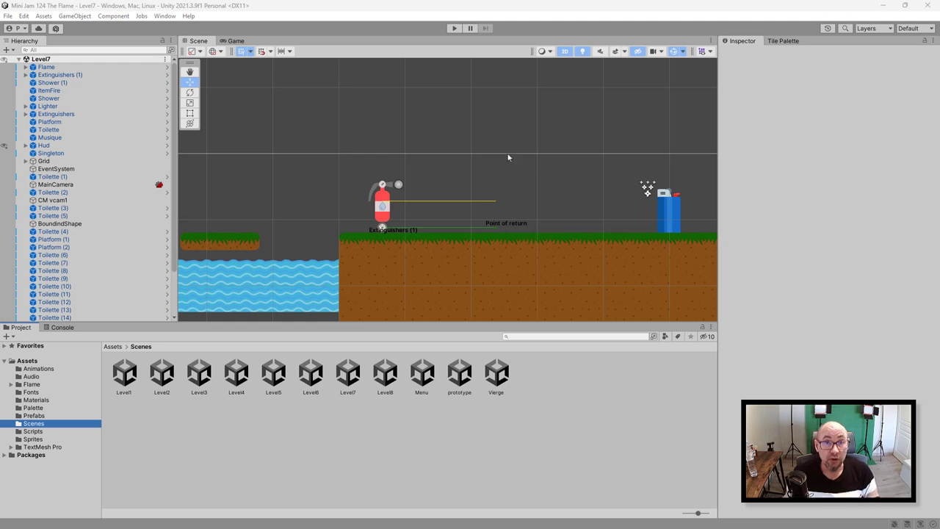
Step: Start Level7 and jump the flame across the first water gaps to the next platform
click(454, 28)
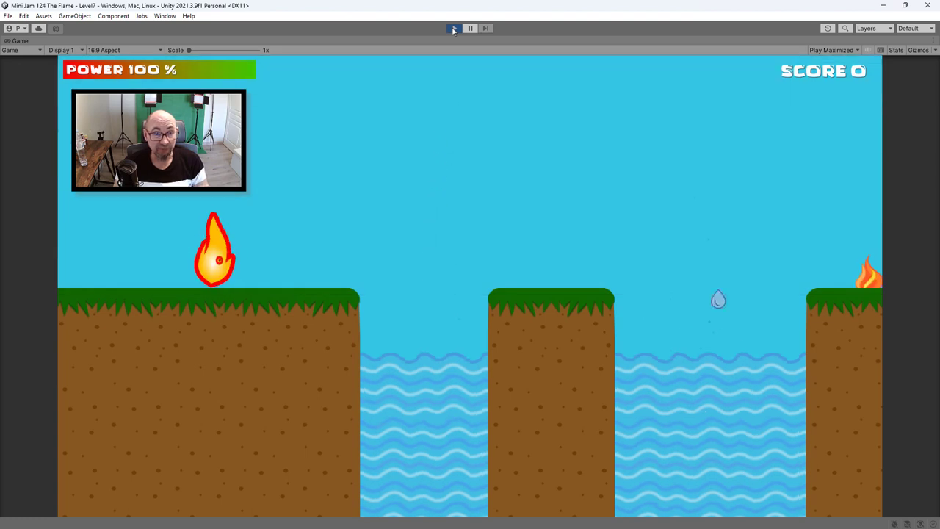
key(space)
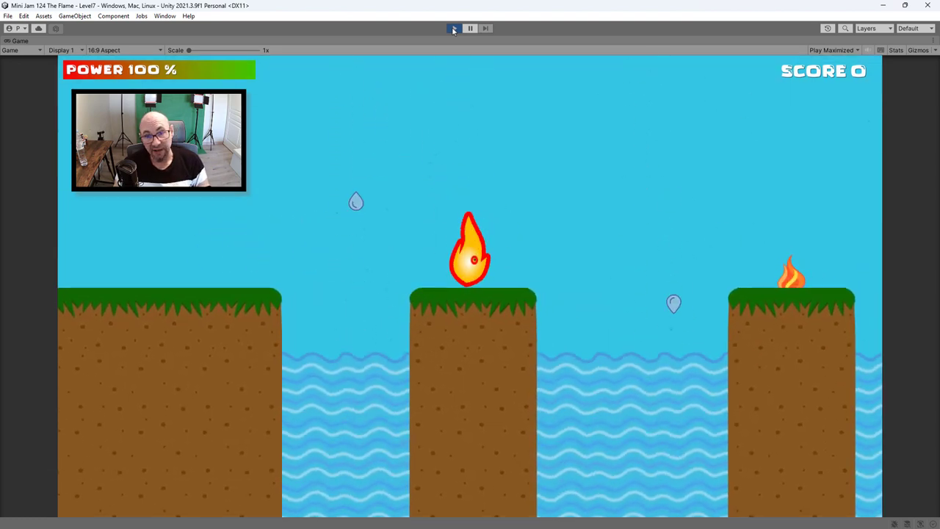
key(space)
key(Right)
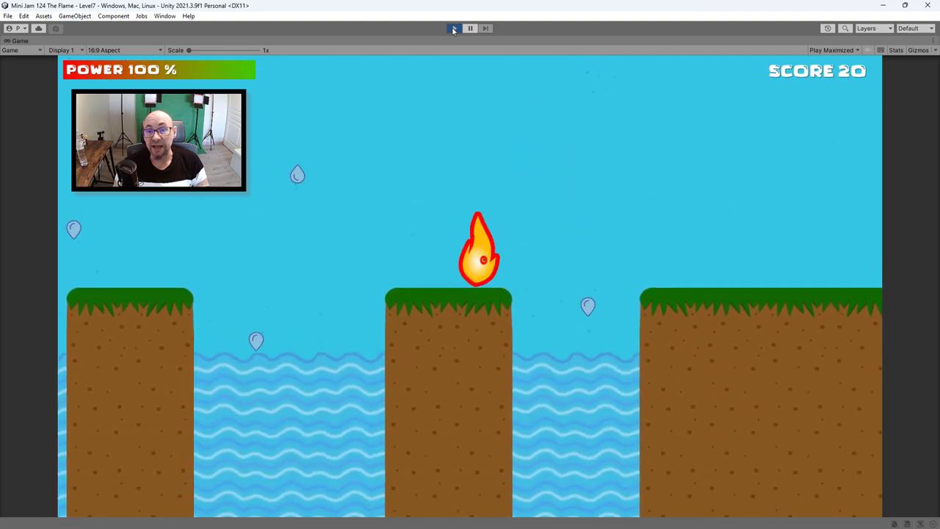
key(space)
key(Right)
key(space)
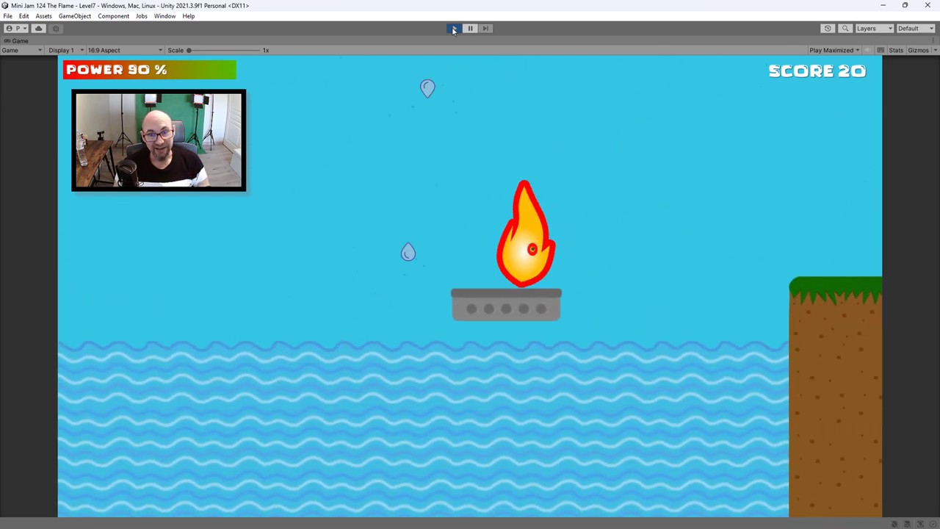
Step: Hop from the grey platform across the grass platforms, jumping the fire extinguisher to collect the small flame
key(space)
key(Right)
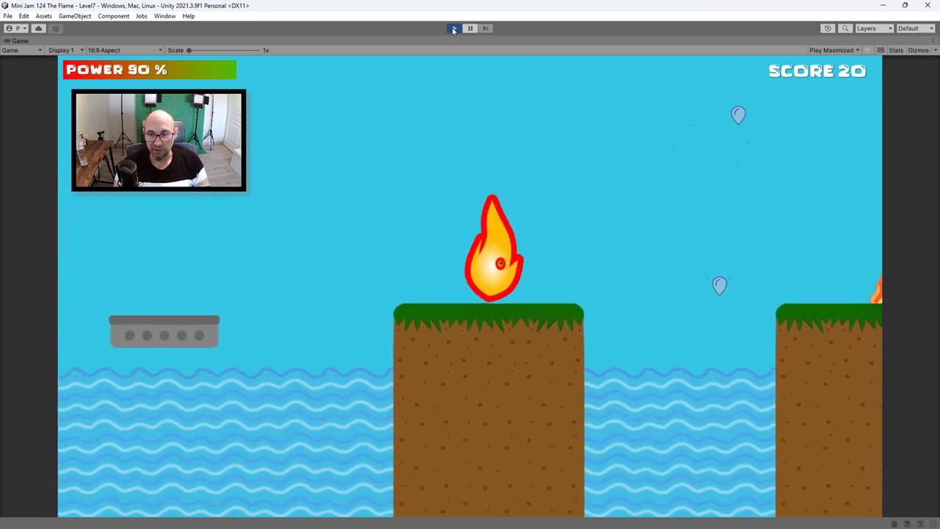
key(space)
key(Right)
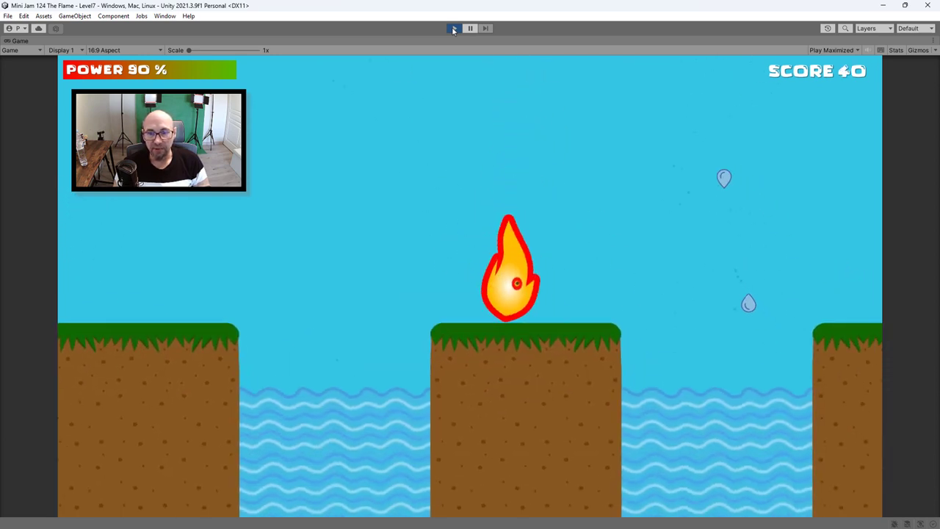
key(space)
key(Right)
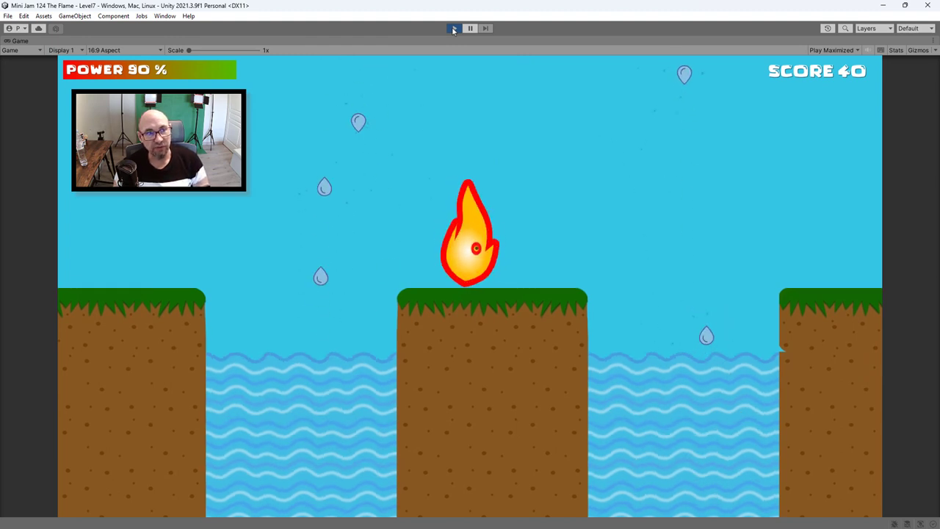
key(space)
key(Right)
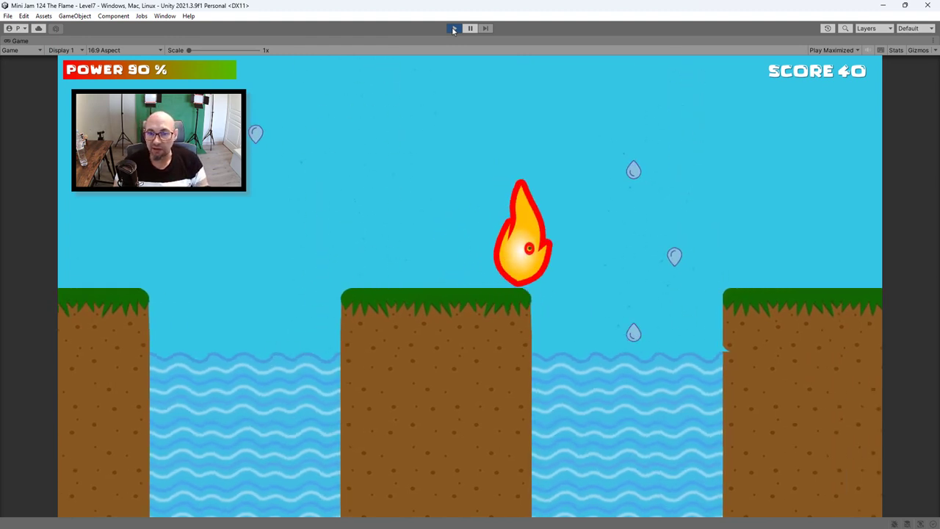
key(Right)
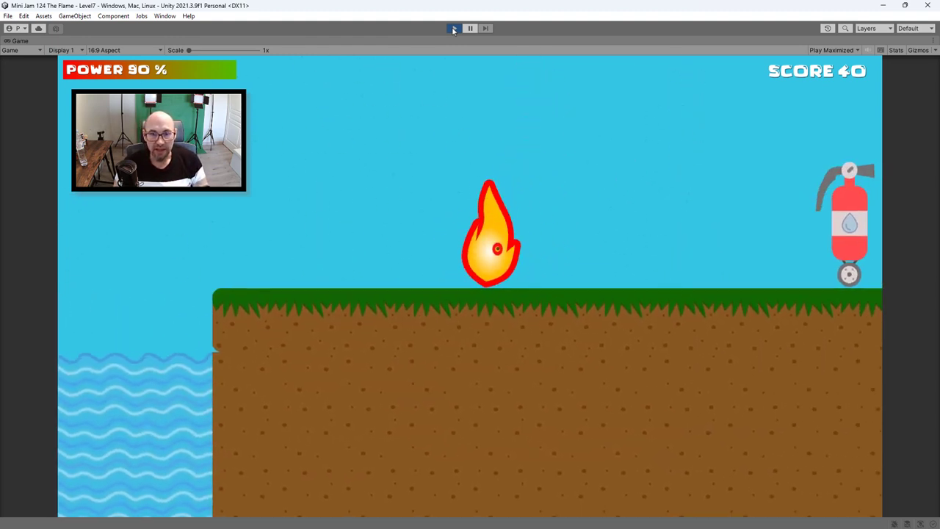
key(Right)
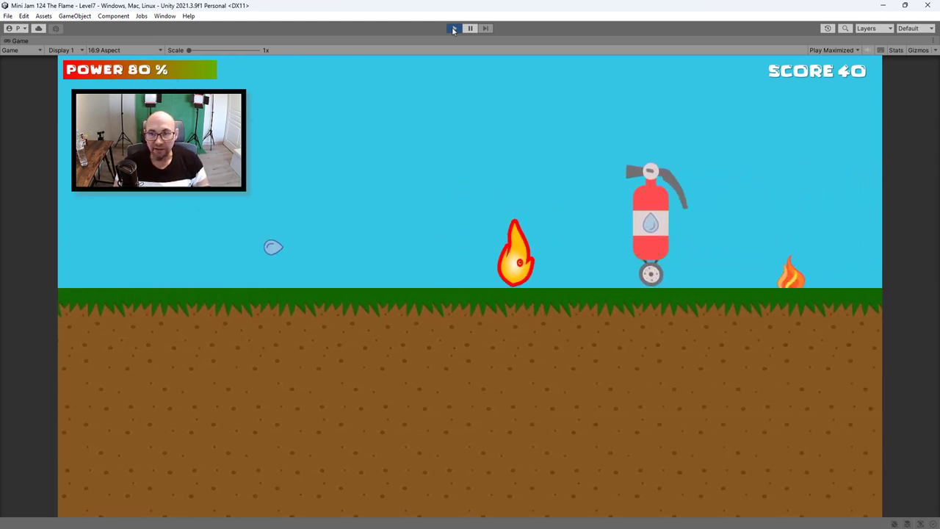
key(space)
key(Right)
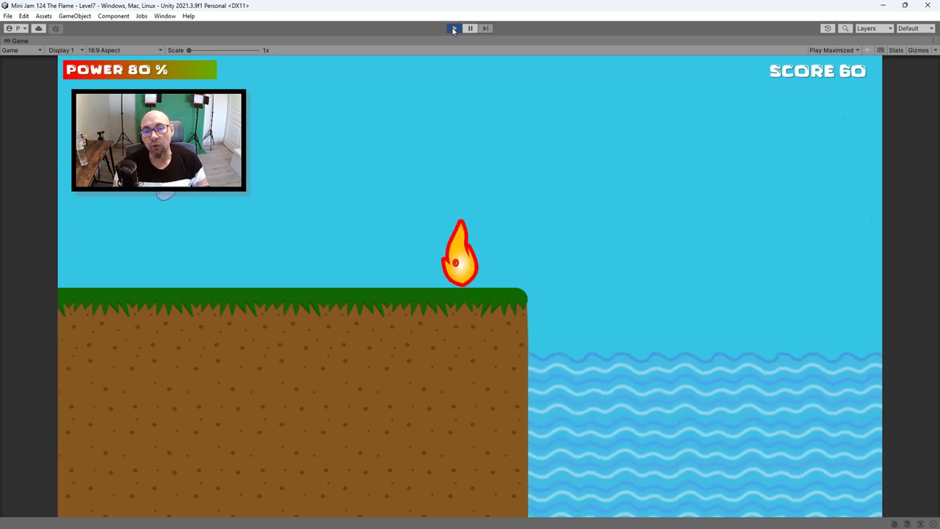
Step: Back away from the extinguisher, then jump via the floating platform across the grass cliffs
key(Right)
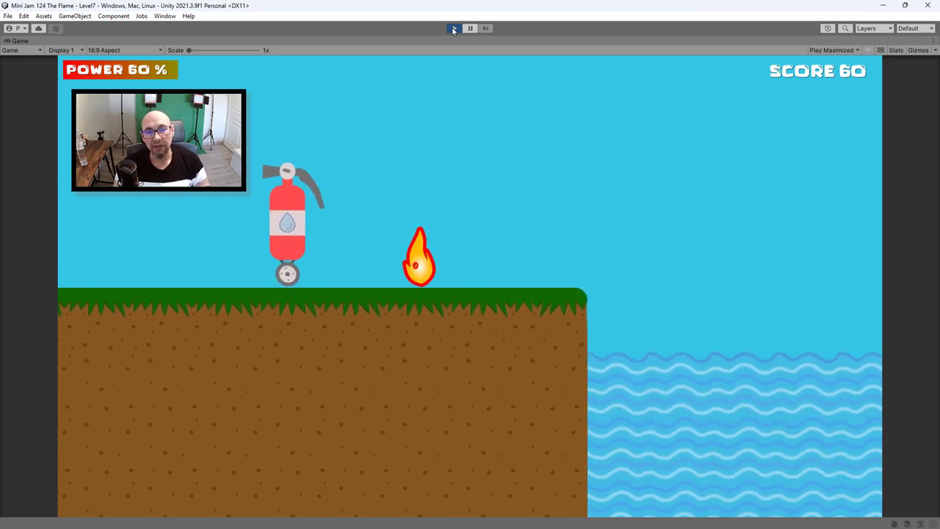
key(Right)
key(space)
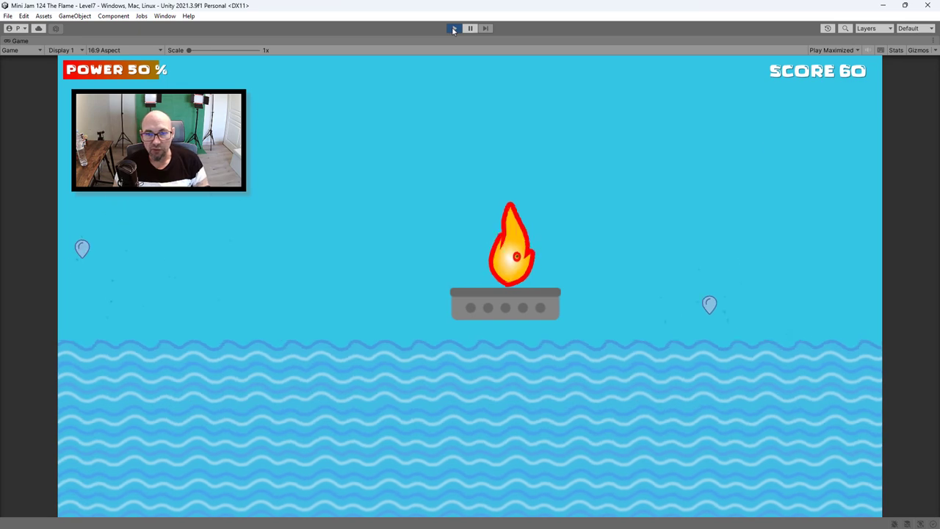
key(Right)
key(Left)
key(Right)
key(space)
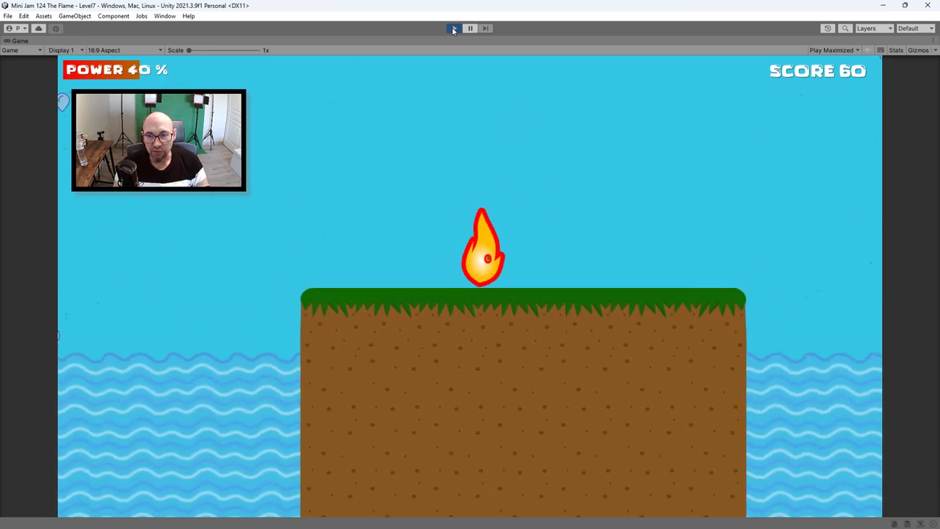
key(Right)
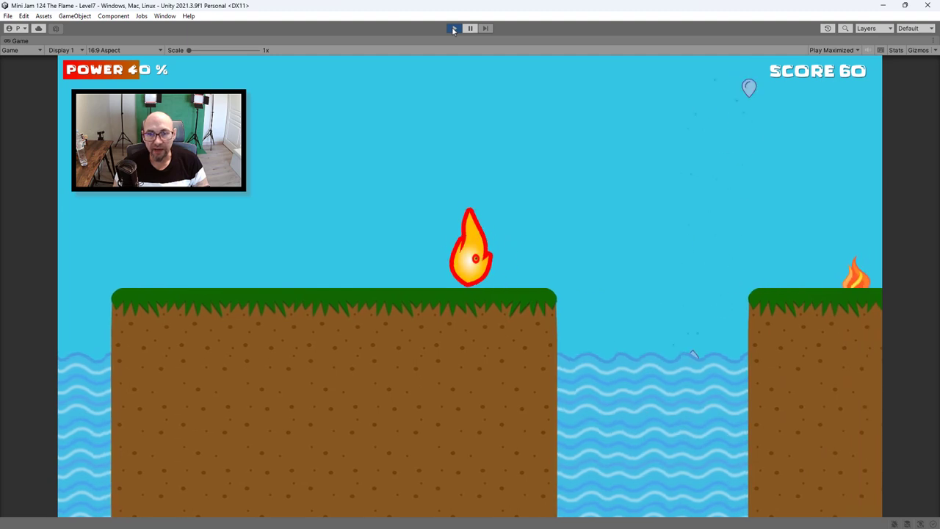
key(Right)
key(space)
key(Right)
key(space)
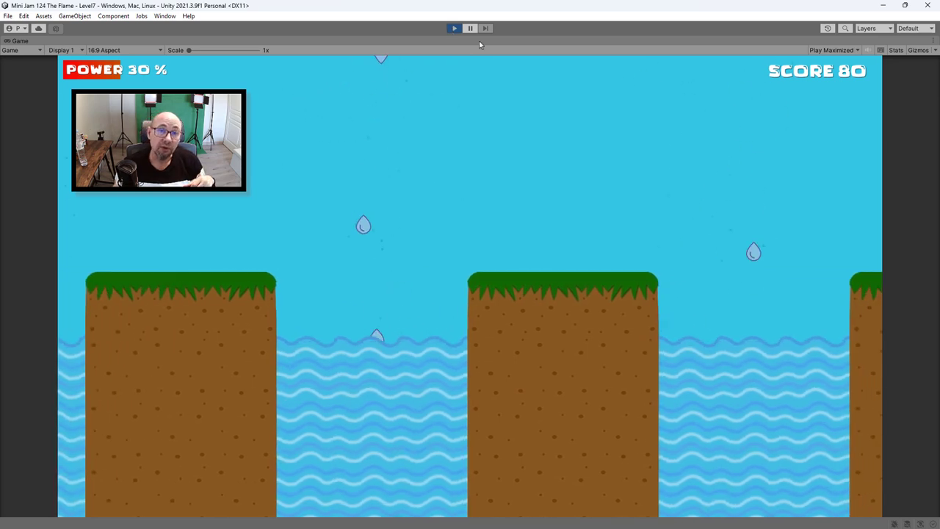
Step: Stop play, save the Level7 changes, and start playing the Level3 scene
click(453, 29)
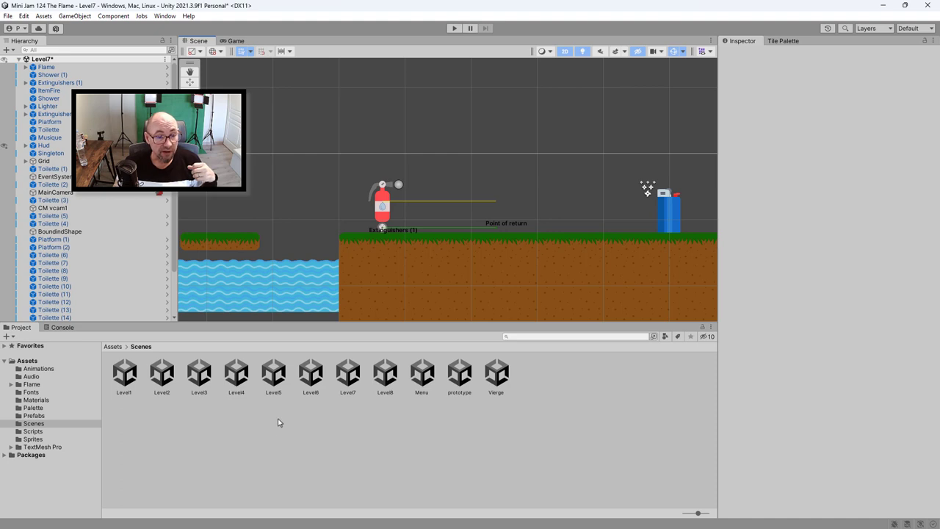
double_click(204, 376)
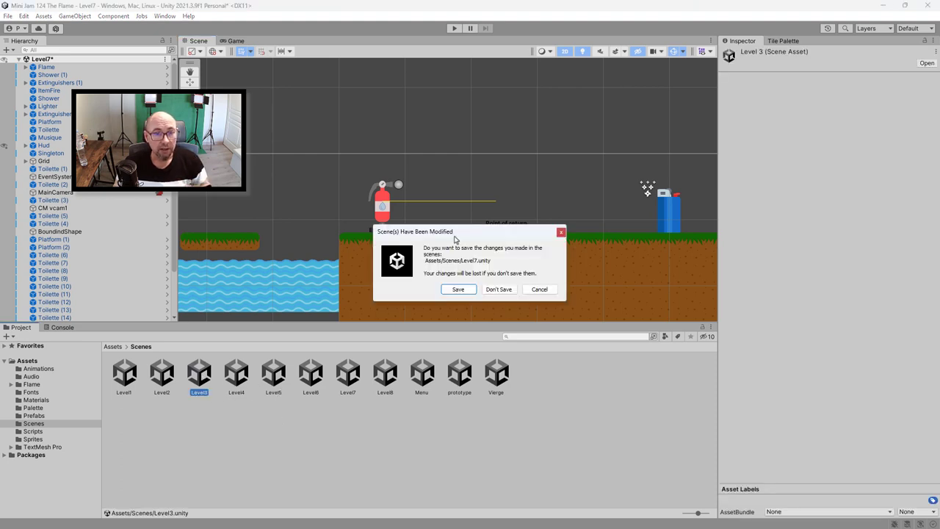
click(457, 291)
click(454, 30)
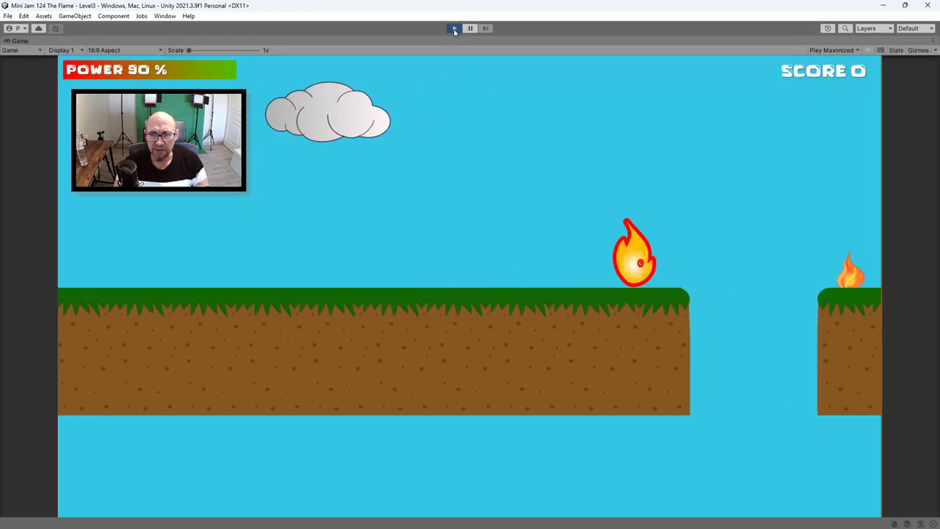
Step: Jump the gaps, ride the grey lift down for the small flame, and clear the fire extinguisher
key(space)
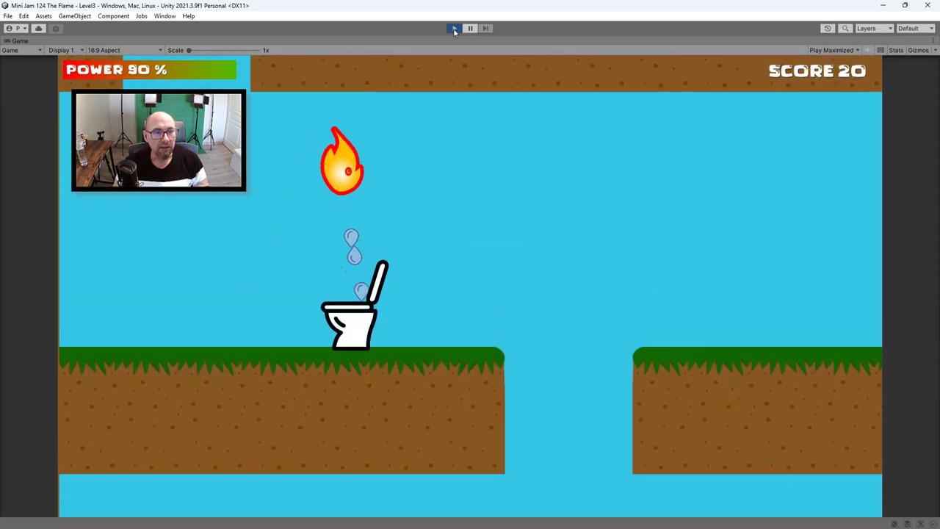
key(space)
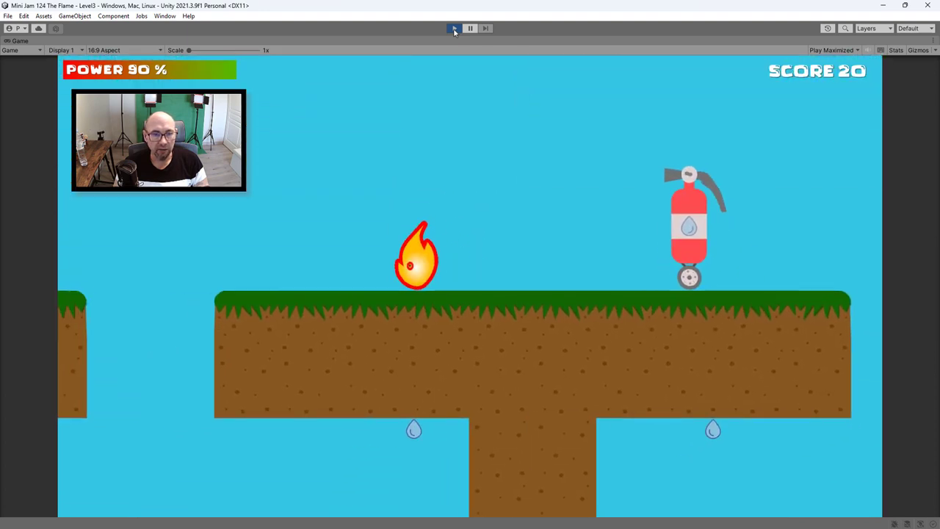
key(Left)
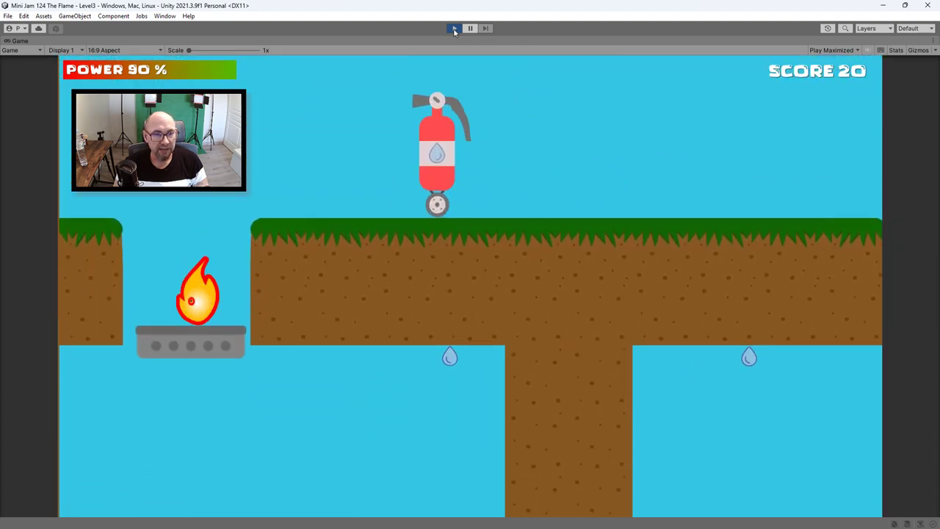
key(Right)
key(space)
key(Left)
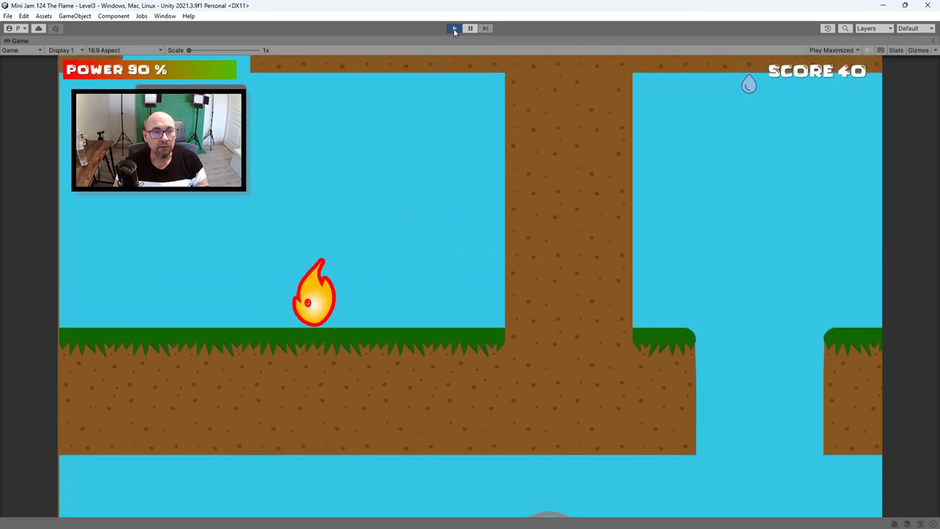
key(space)
key(space)
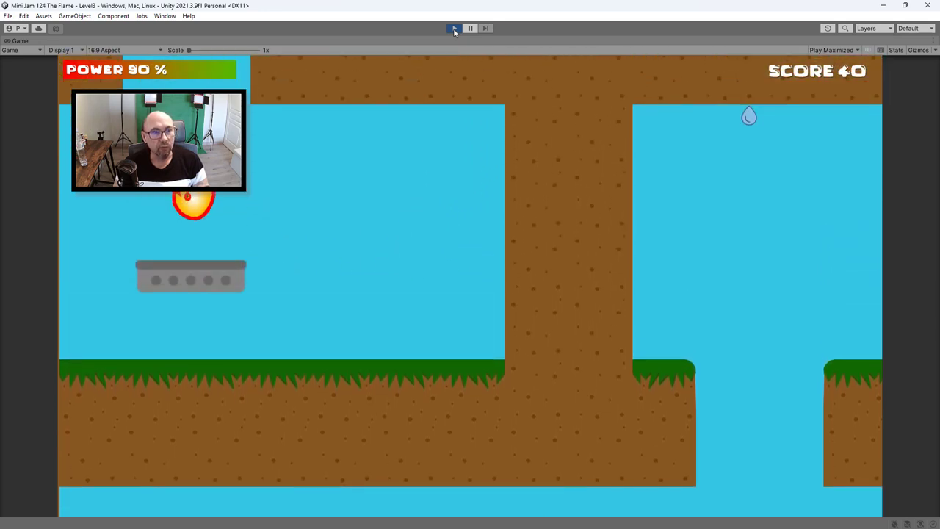
key(space)
key(Right)
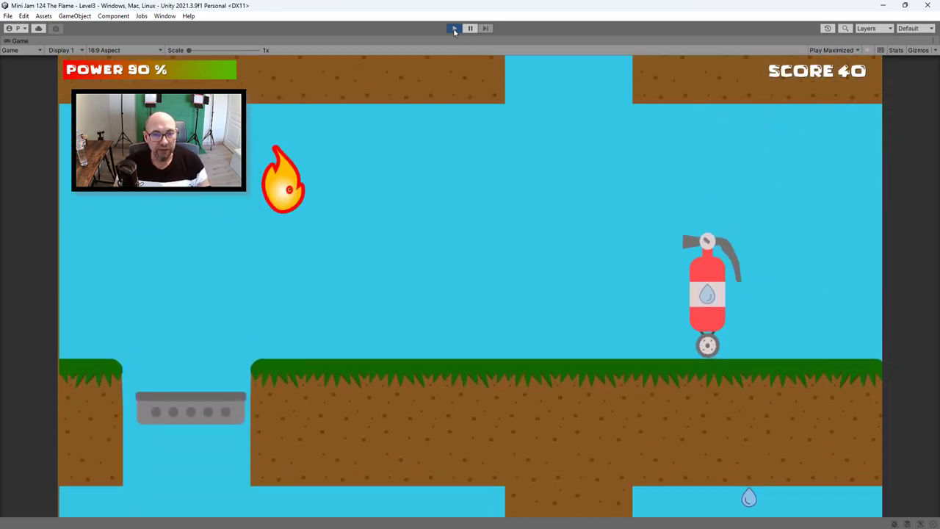
key(space)
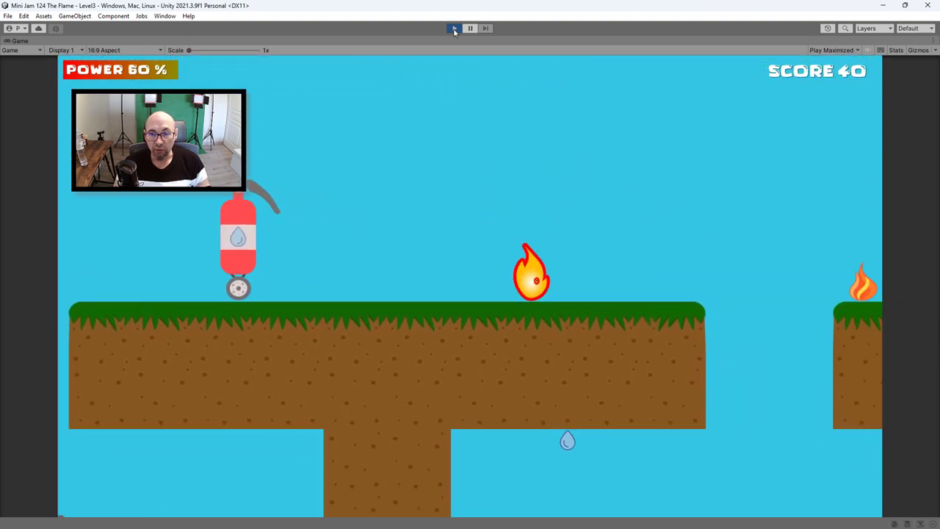
key(space)
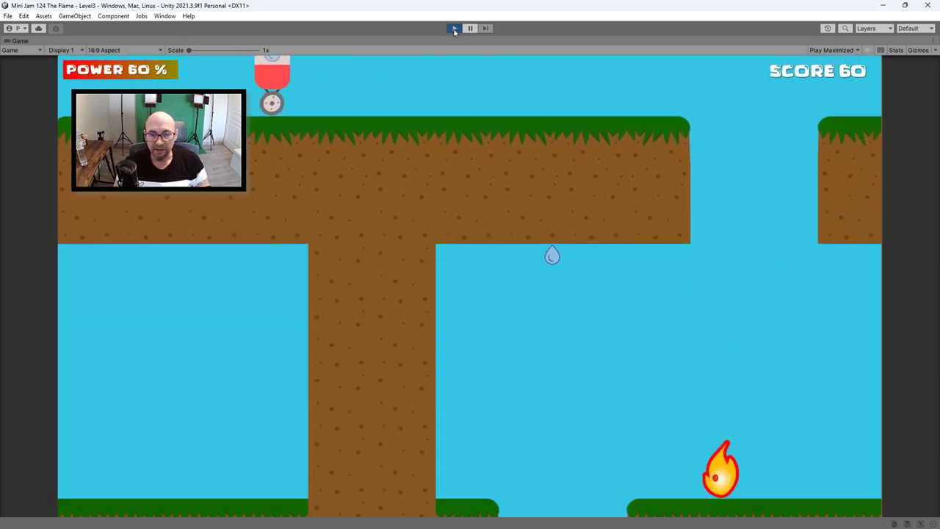
Step: Head left past the shower for another small flame, then jump back across to the lighter
key(Left)
key(space)
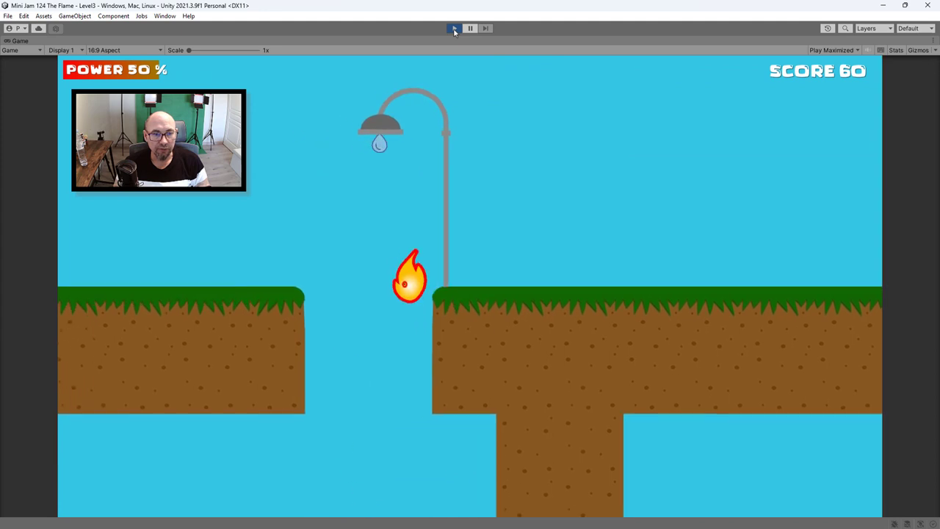
key(Left)
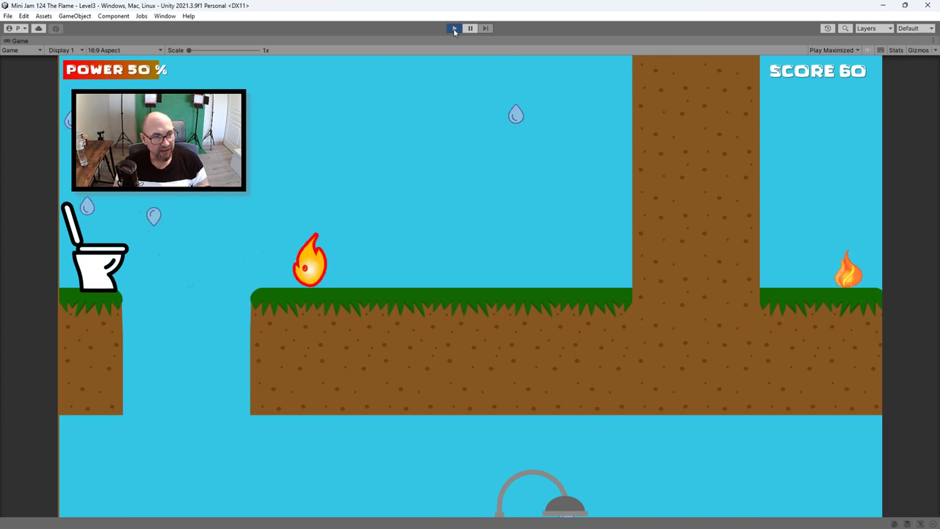
key(Left)
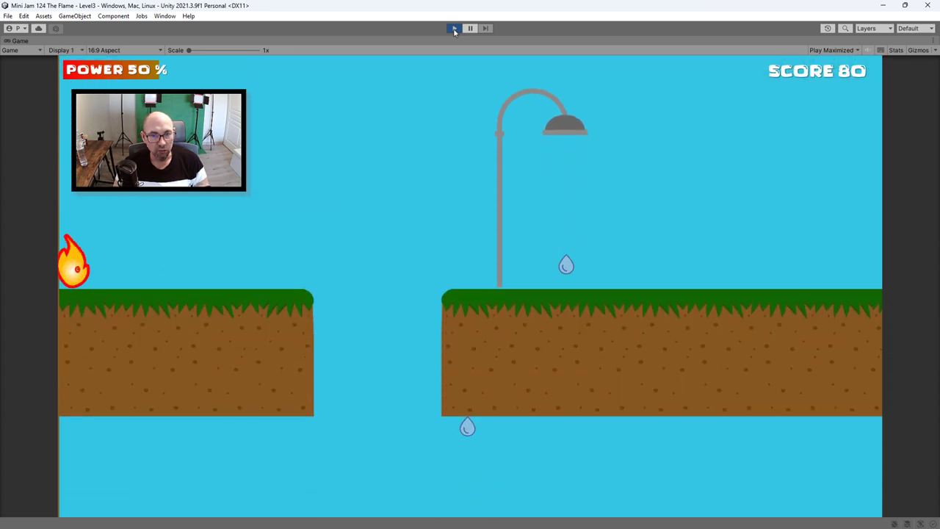
key(space)
key(Right)
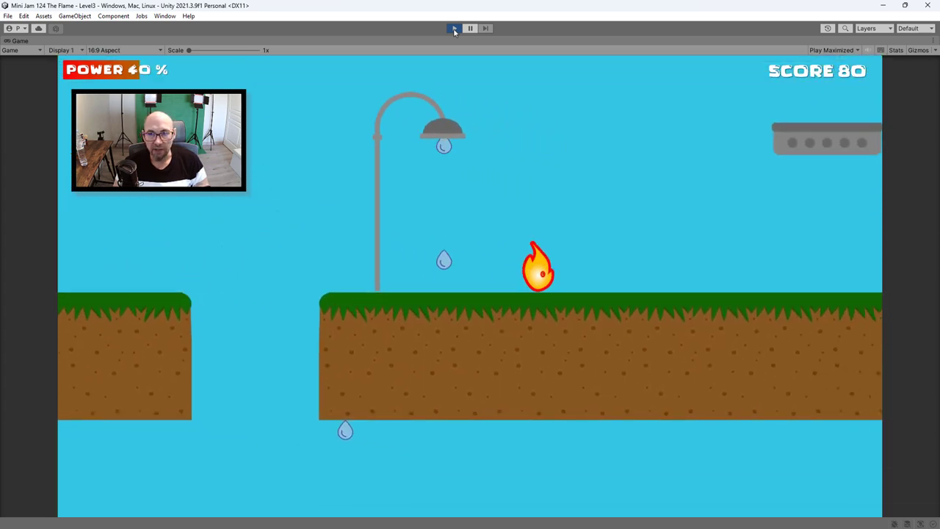
key(space)
key(Left)
key(space)
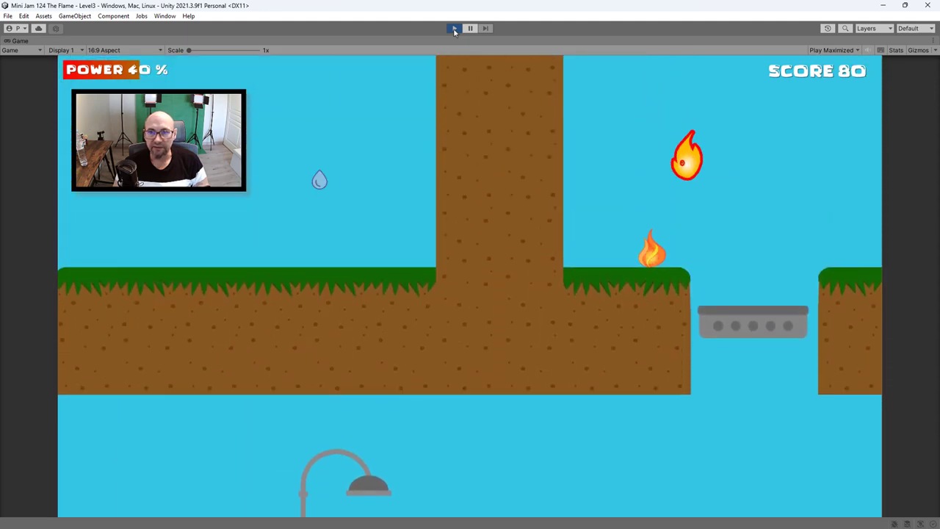
key(Right)
key(Left)
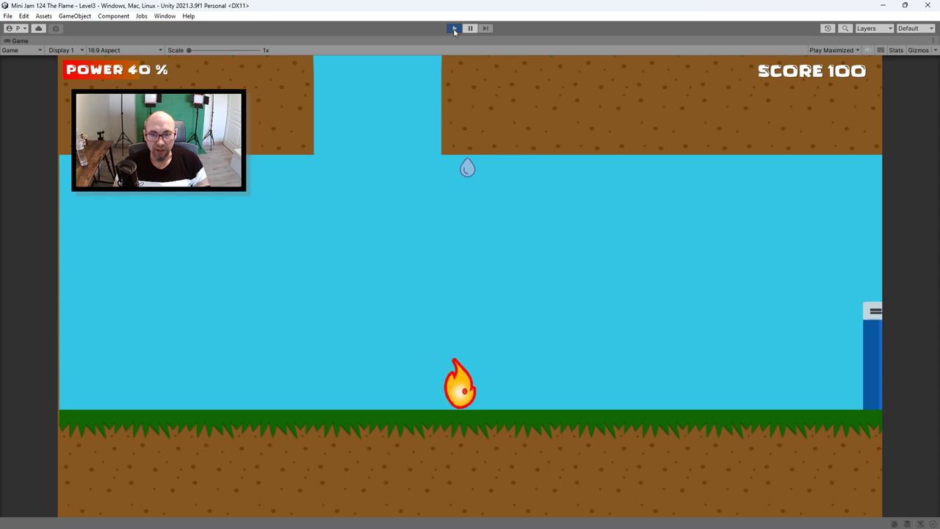
key(Right)
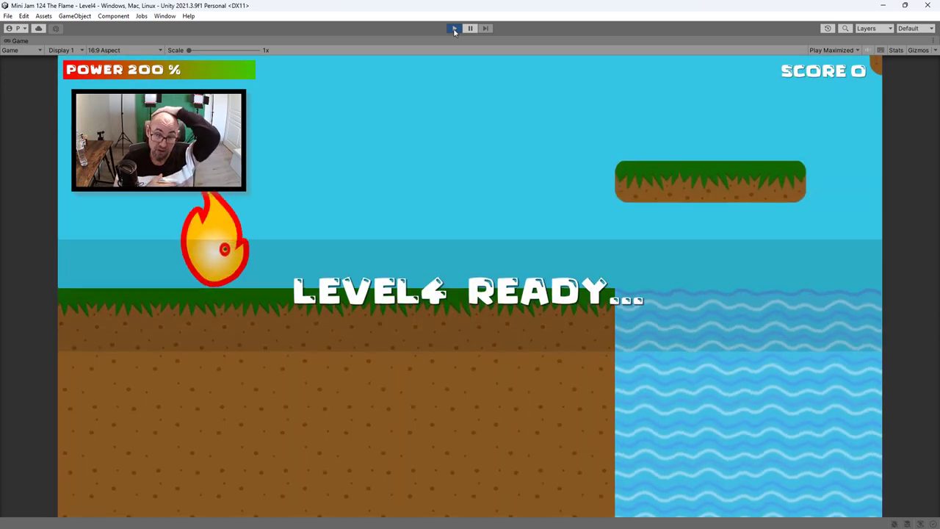
Step: Run the flame right through Level4's opening, jumping up and down the first platforms
key(Right)
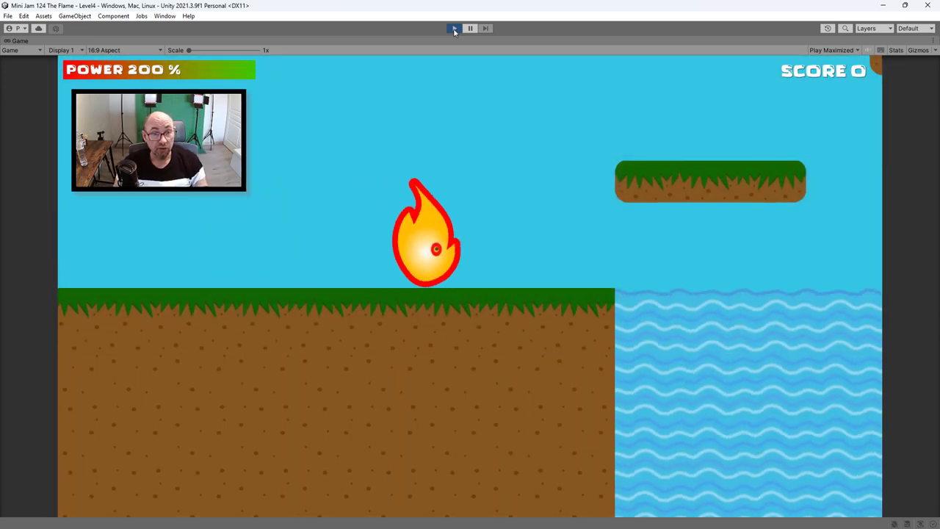
key(space)
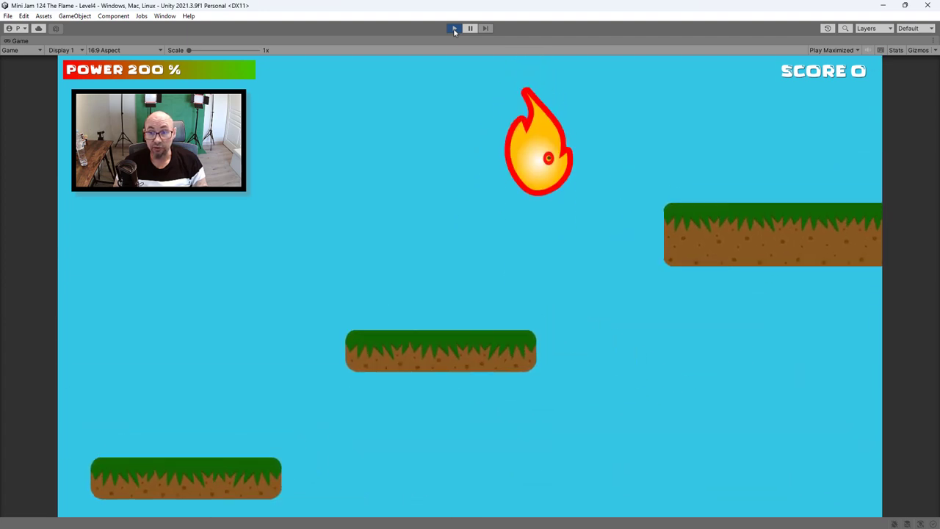
key(Right)
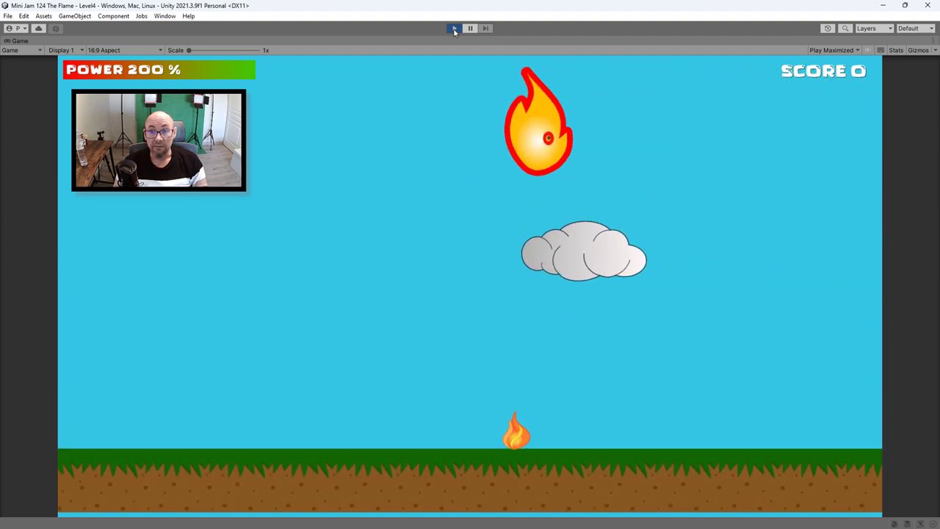
key(Right)
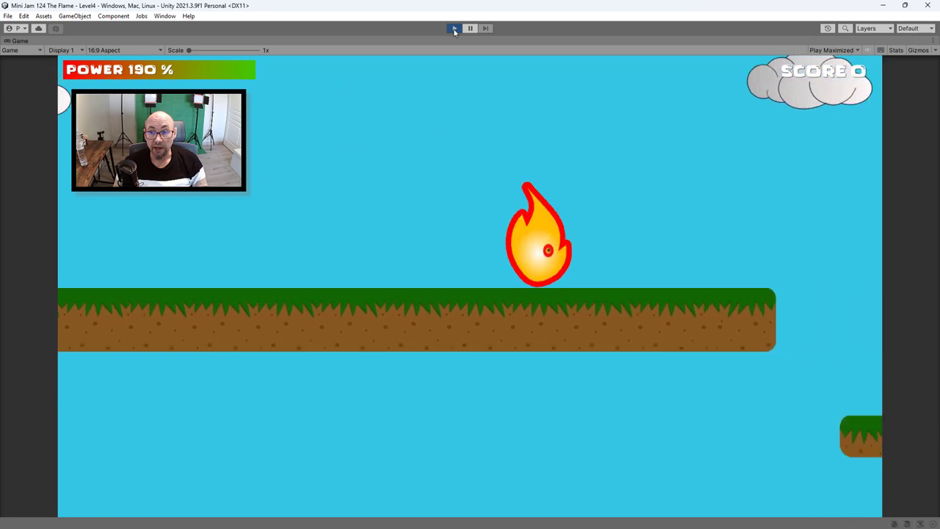
key(space)
key(space)
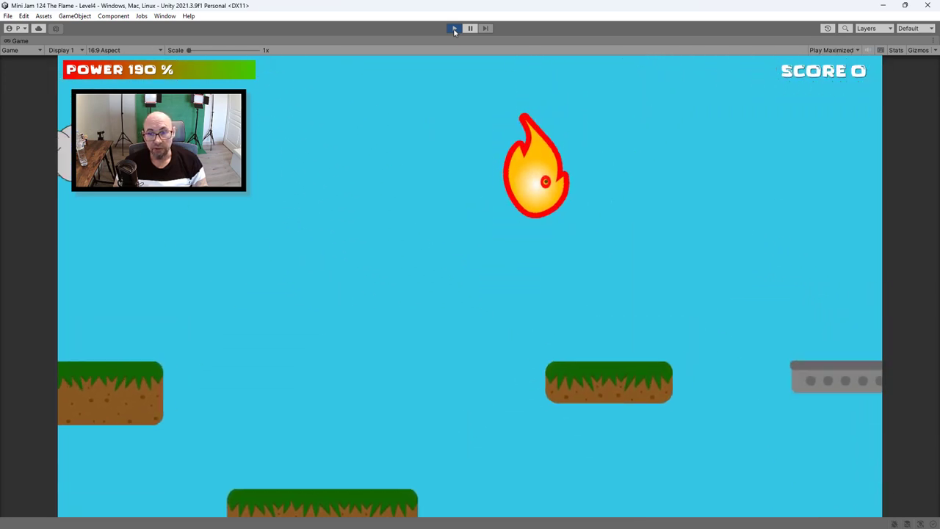
key(space)
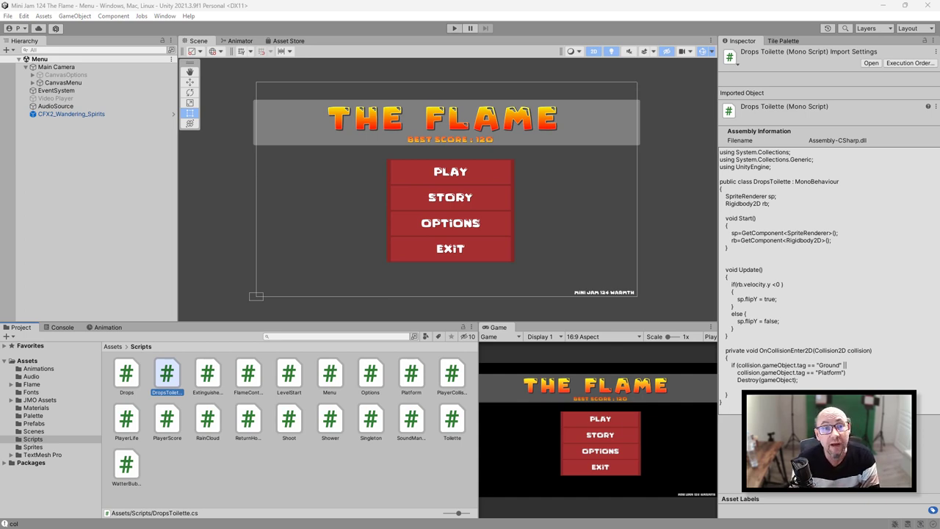
Step: Run the game with Ctrl+P, view the Story screen, return to the menu, and start Level1
key(ctrl+p)
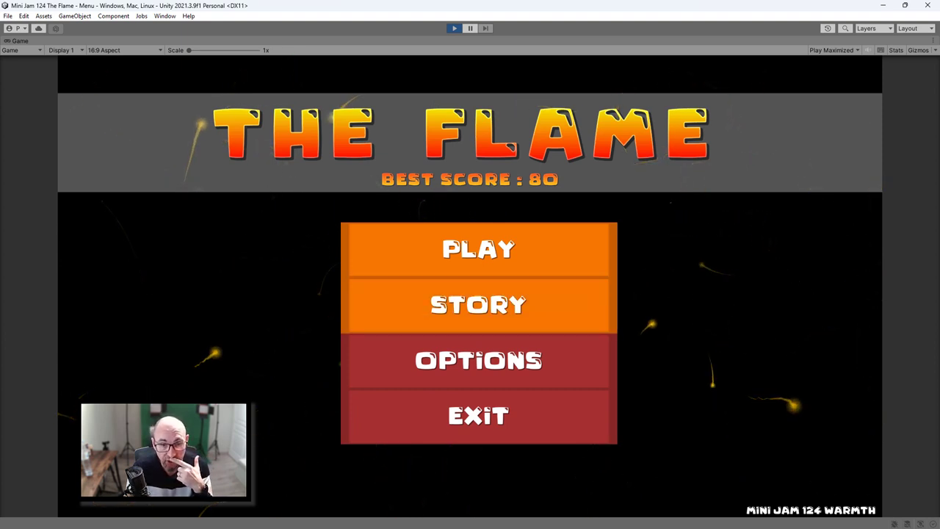
click(478, 305)
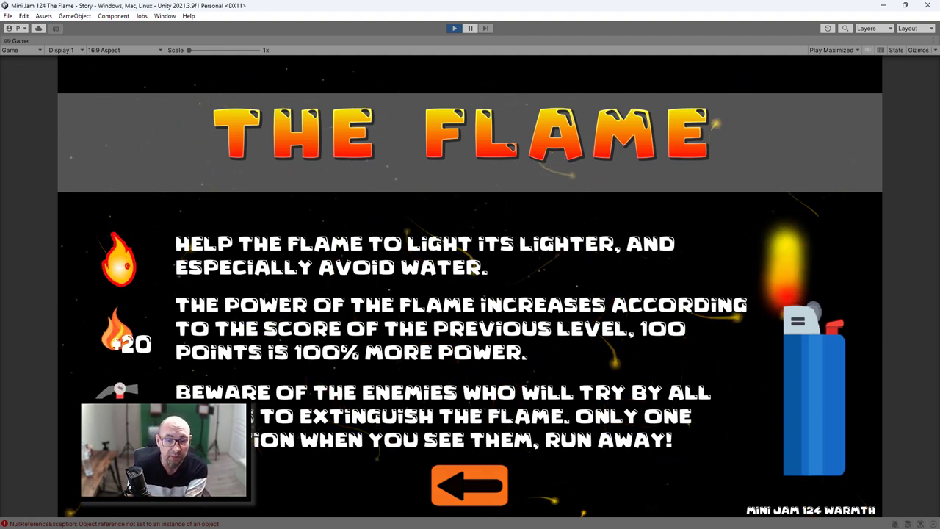
click(469, 485)
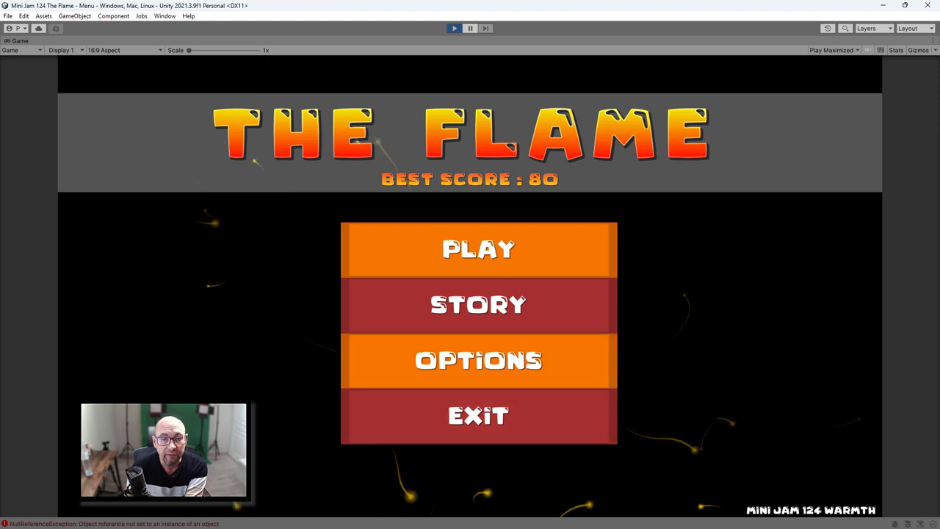
click(478, 249)
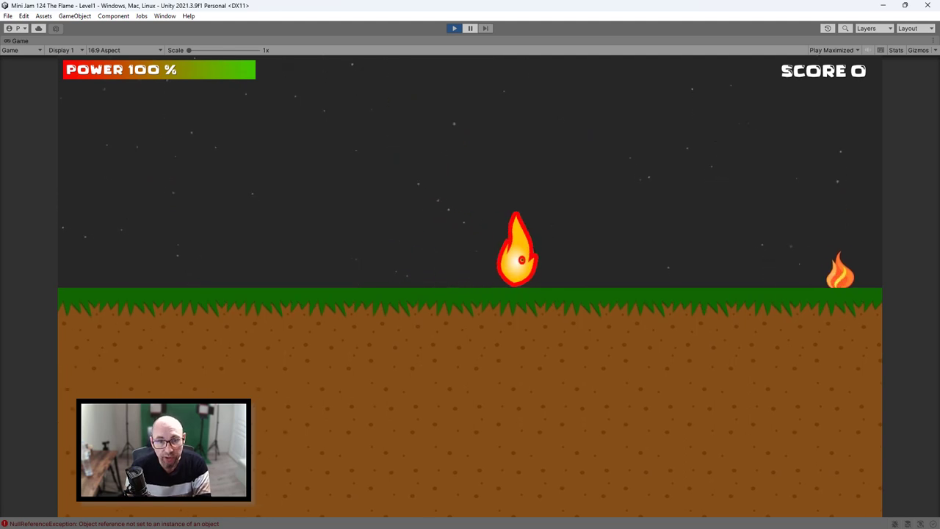
Step: Move the flame back and forth along Level1's ground, recovering after being hit
key(Left)
key(Right)
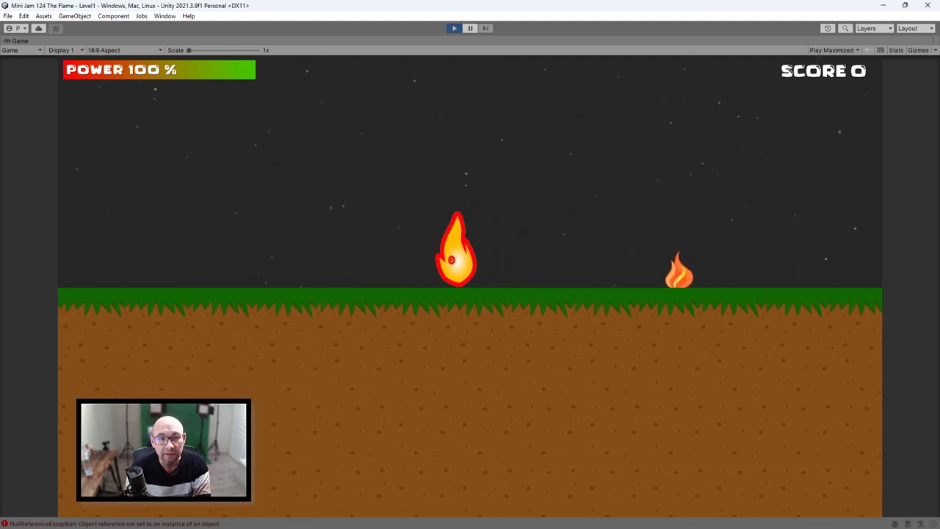
key(Right)
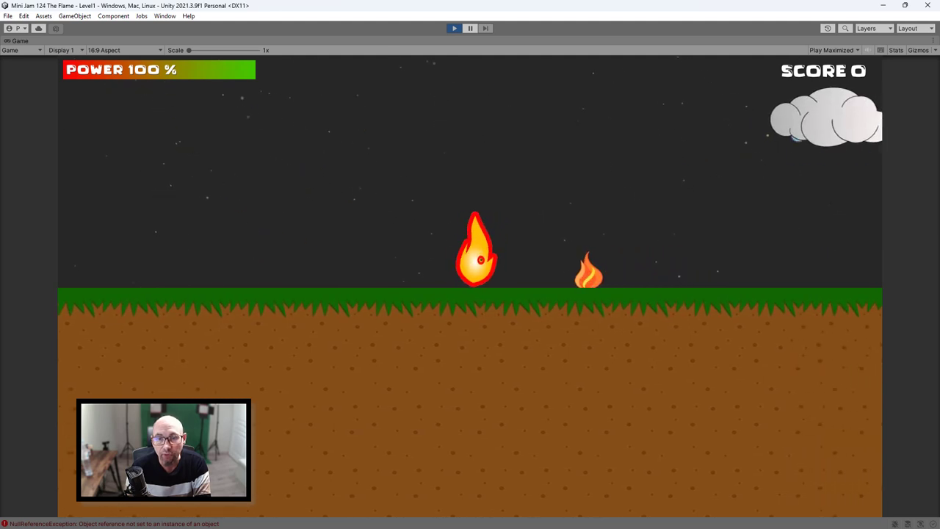
key(Right)
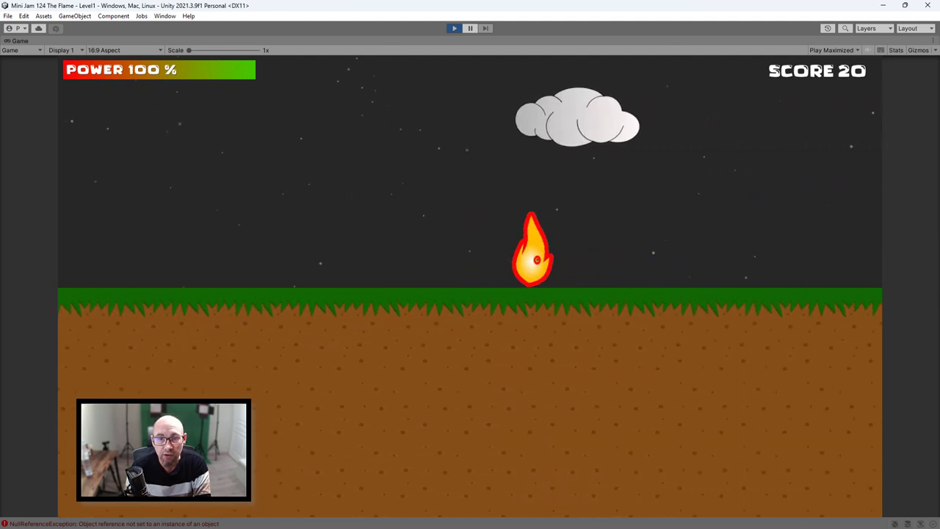
key(Left)
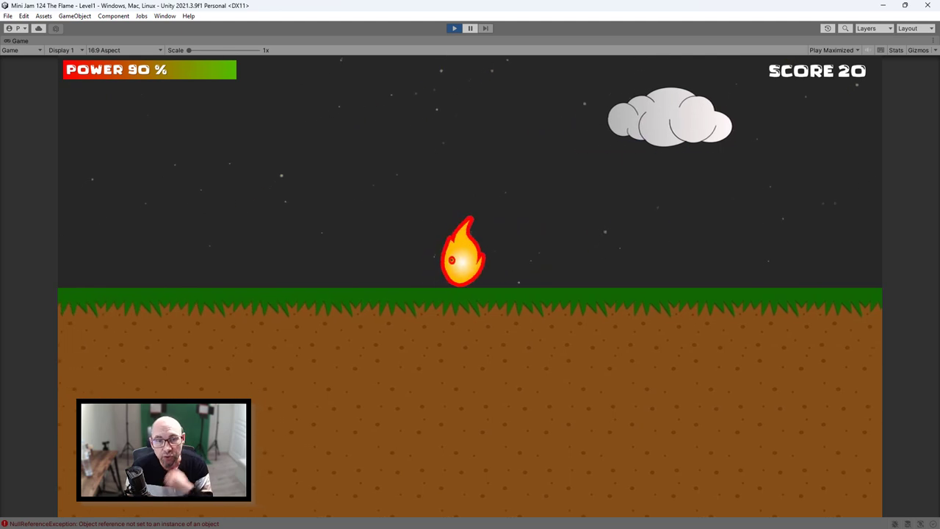
key(Right)
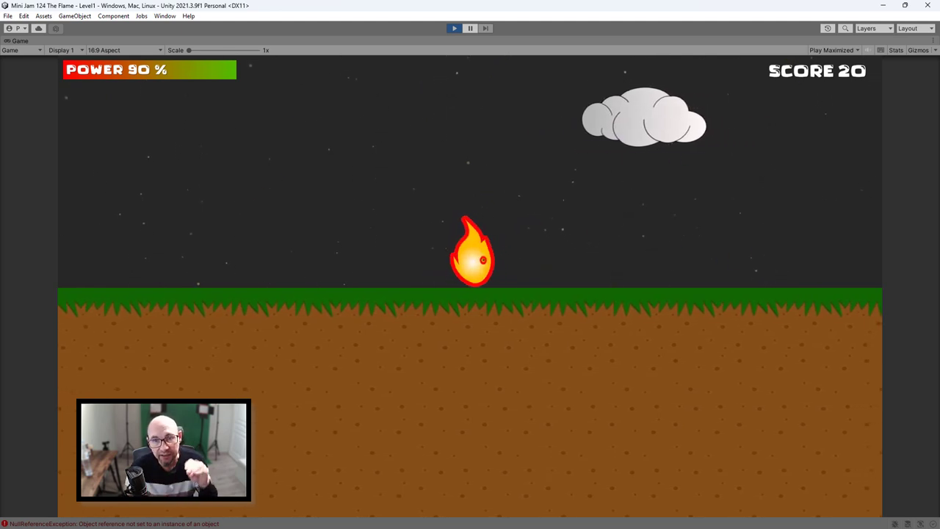
key(Right)
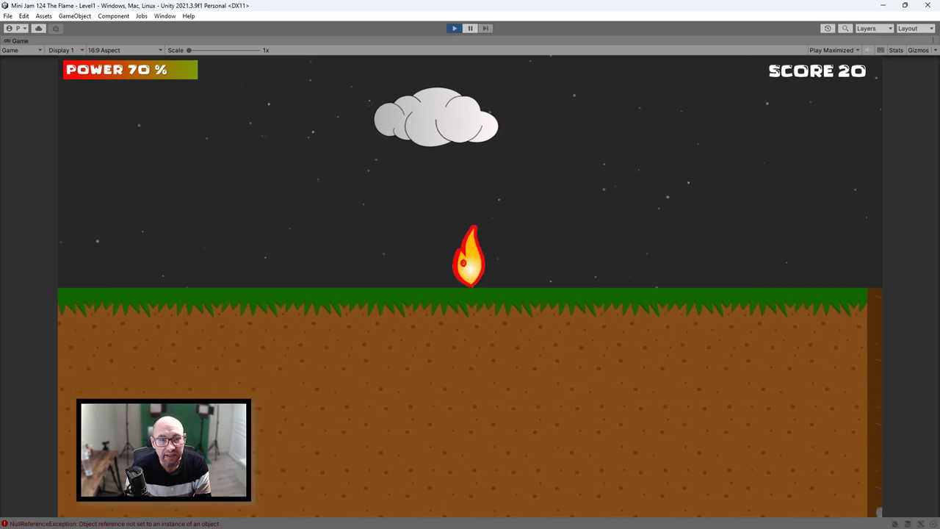
key(Left)
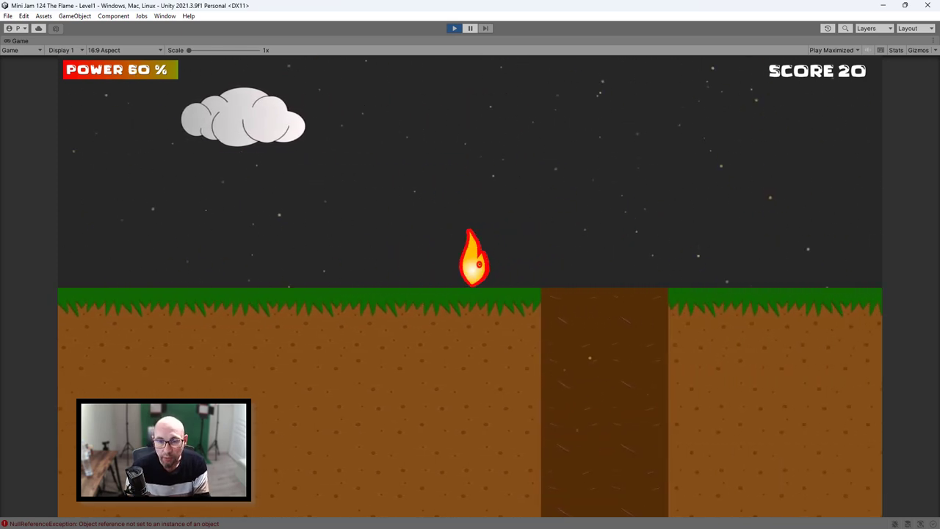
Step: Launch off the rising pit platform onto the floating platform and collect the small fire
key(Right)
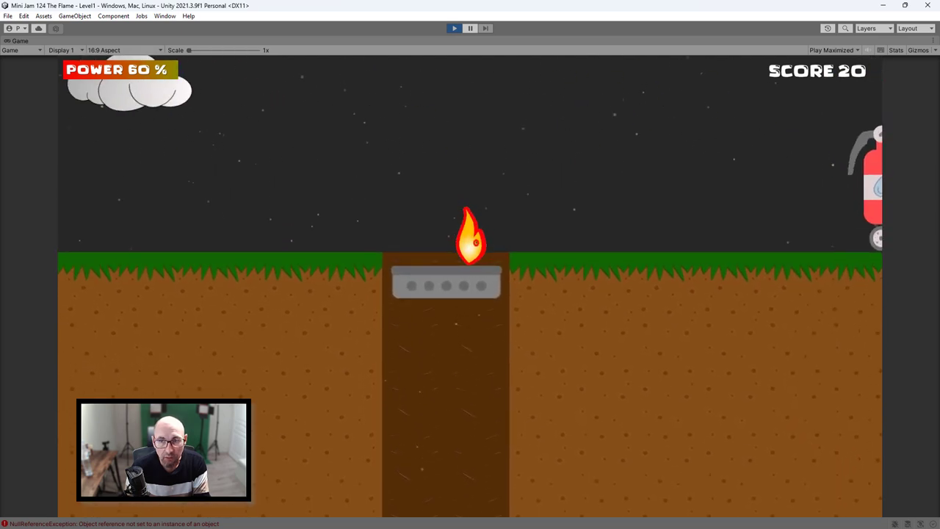
key(space)
key(space)
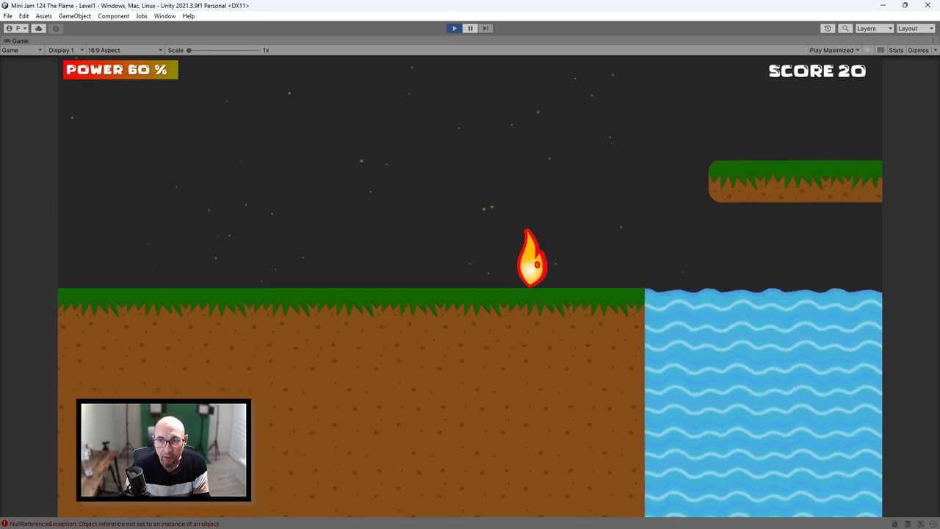
key(space)
key(space)
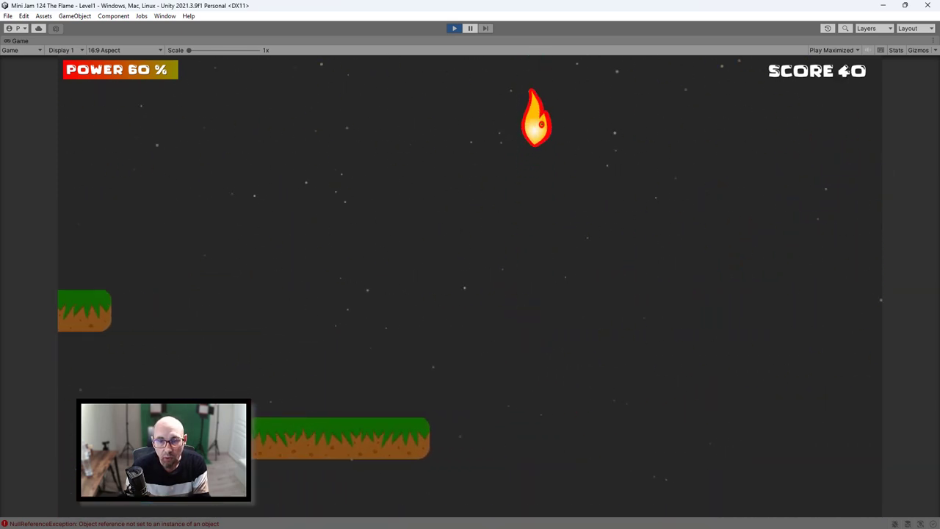
key(space)
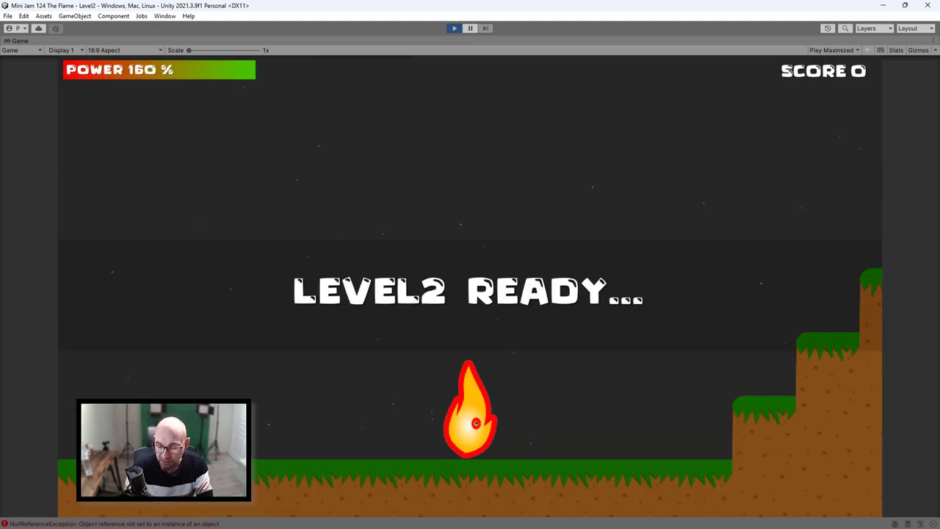
Step: Jump the flame up the dirt stairs, over the water and moving platform, collecting small flames to the grassy ledge
key(space)
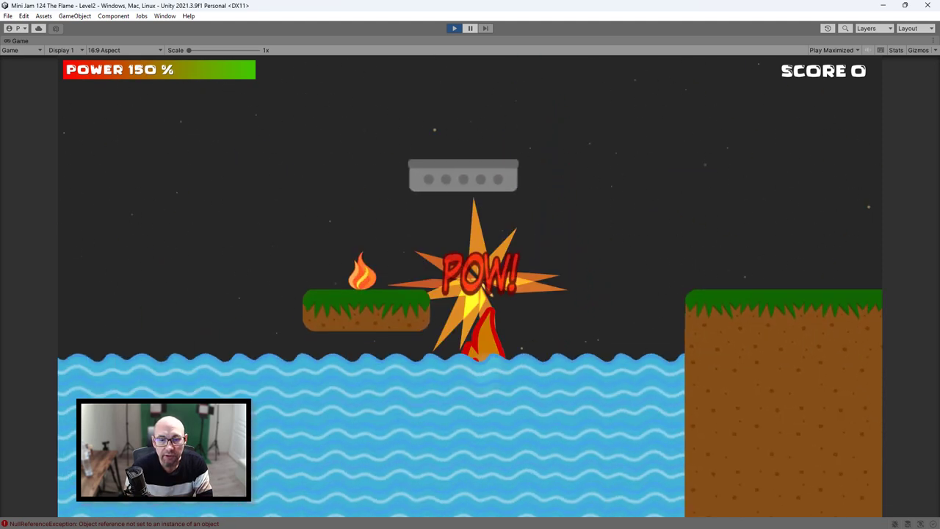
key(space)
key(space)
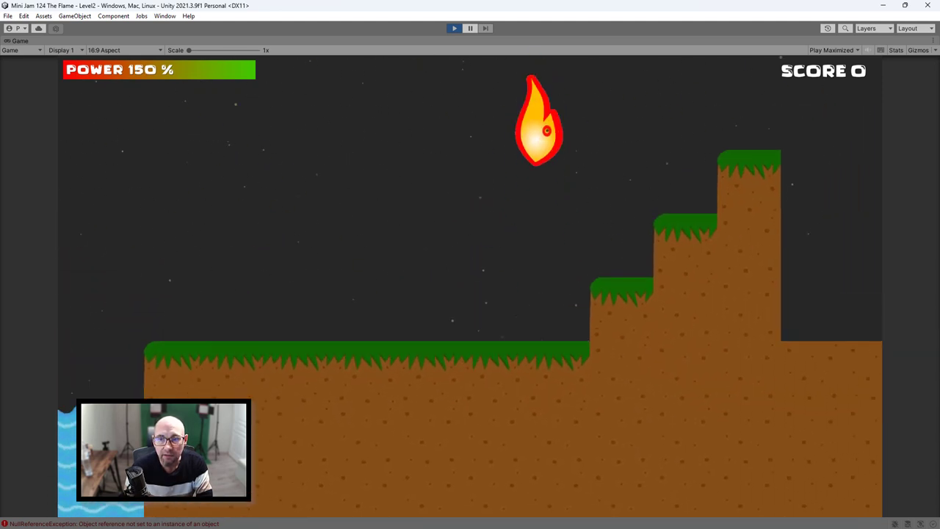
key(space)
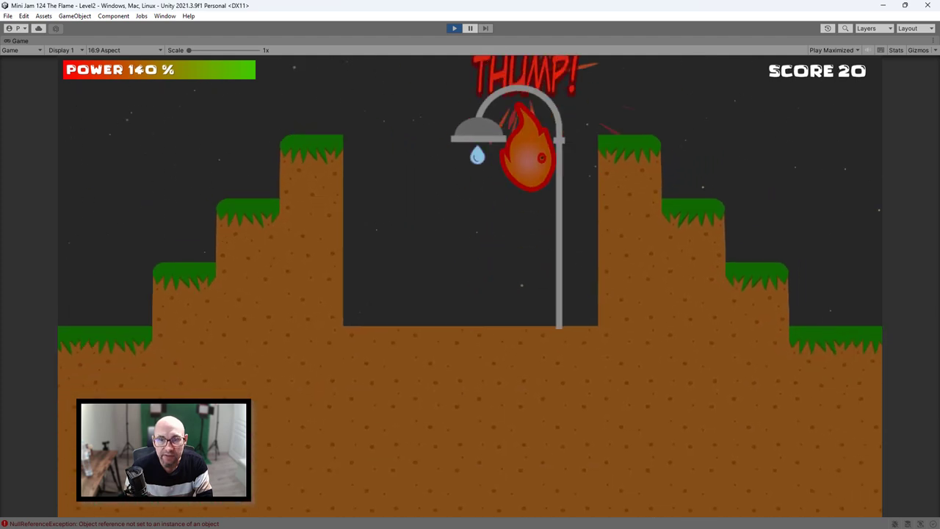
key(Right)
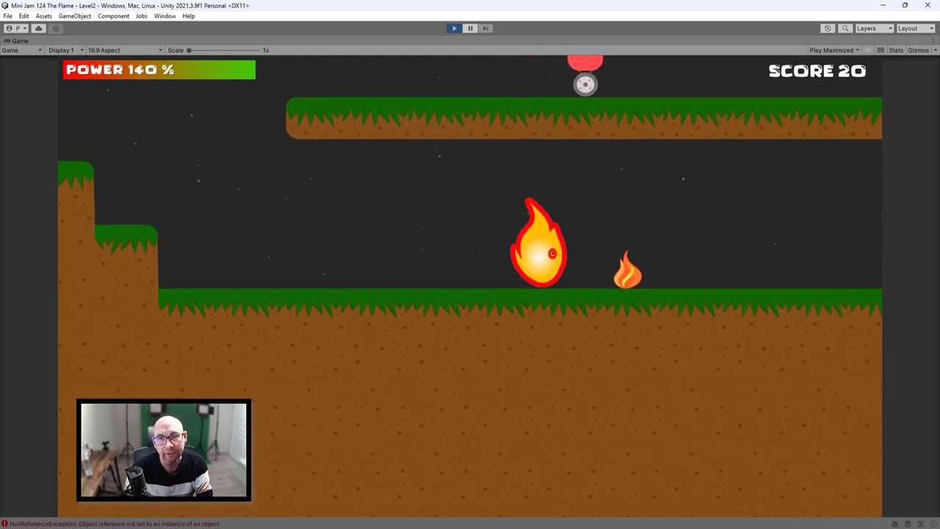
key(space)
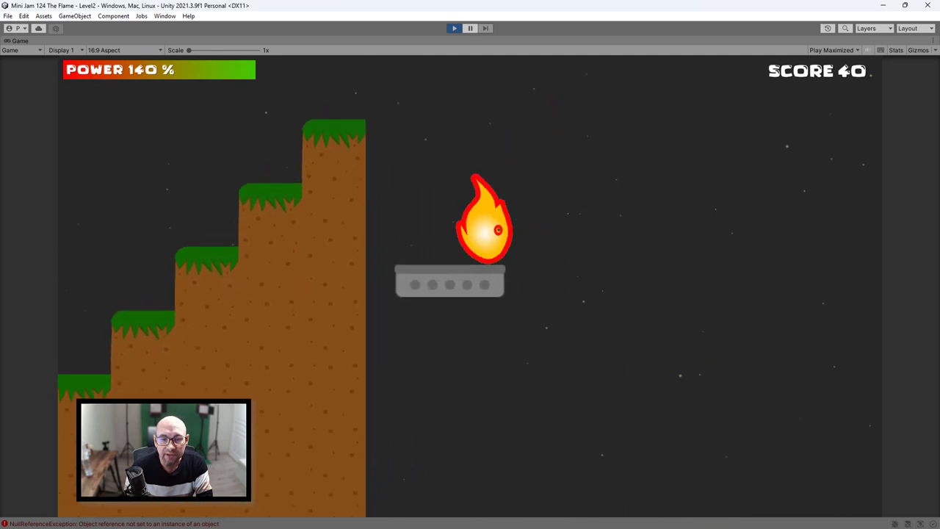
key(space)
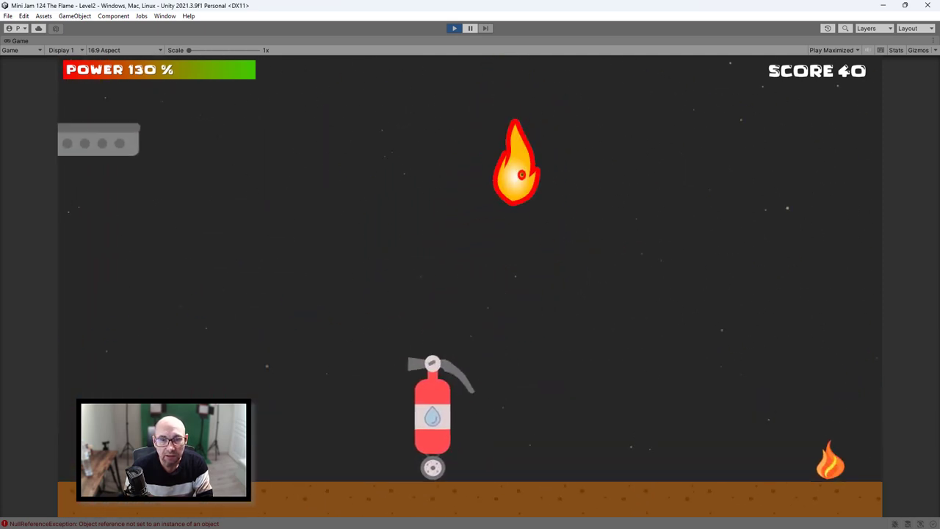
key(Right)
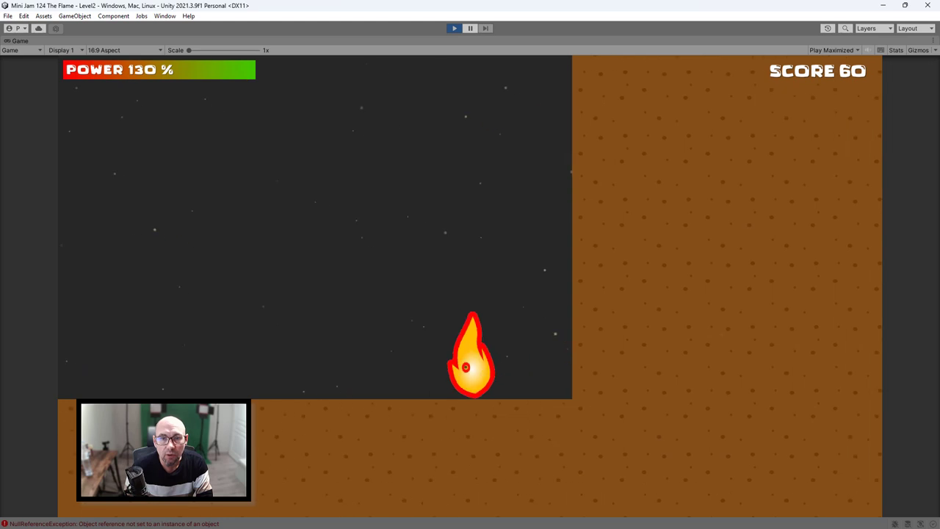
key(space)
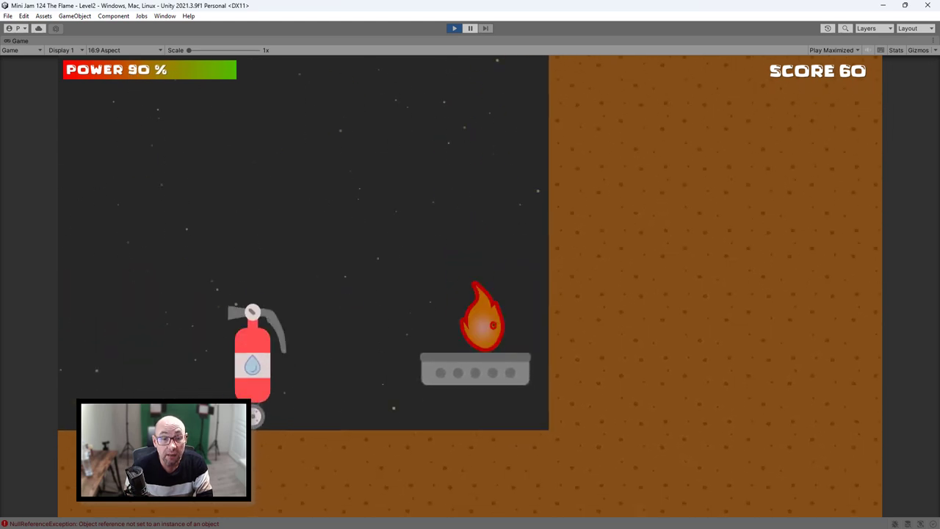
key(space)
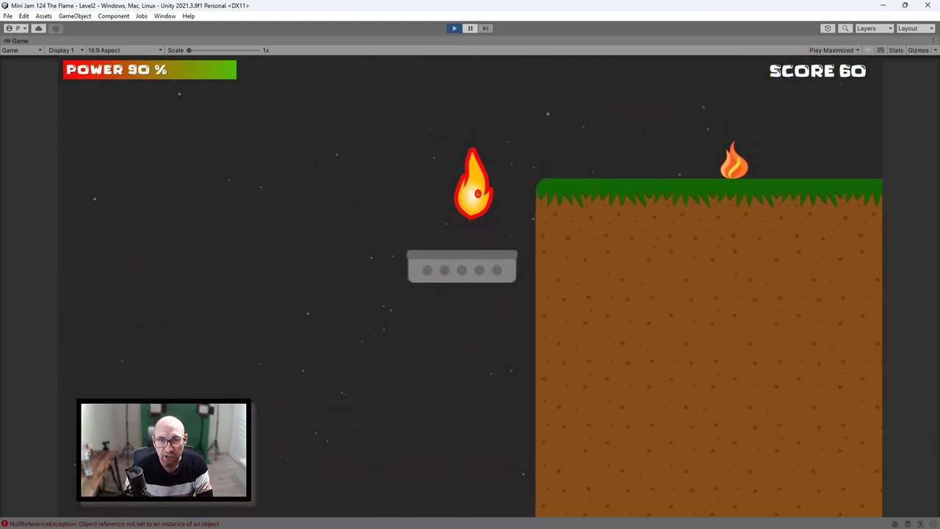
key(Right)
key(Right)
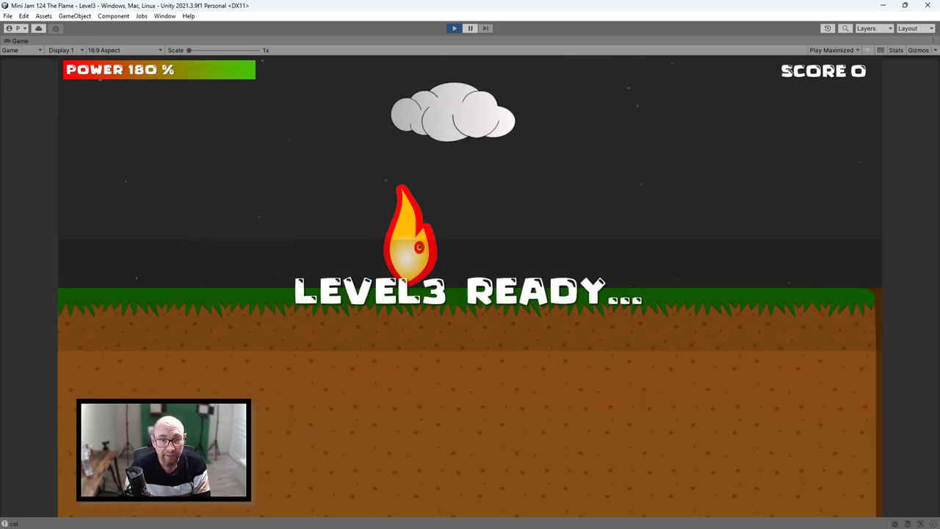
Step: Jump the flame over the pit and fire extinguisher, then double back and drop down the gap
key(Right)
key(space)
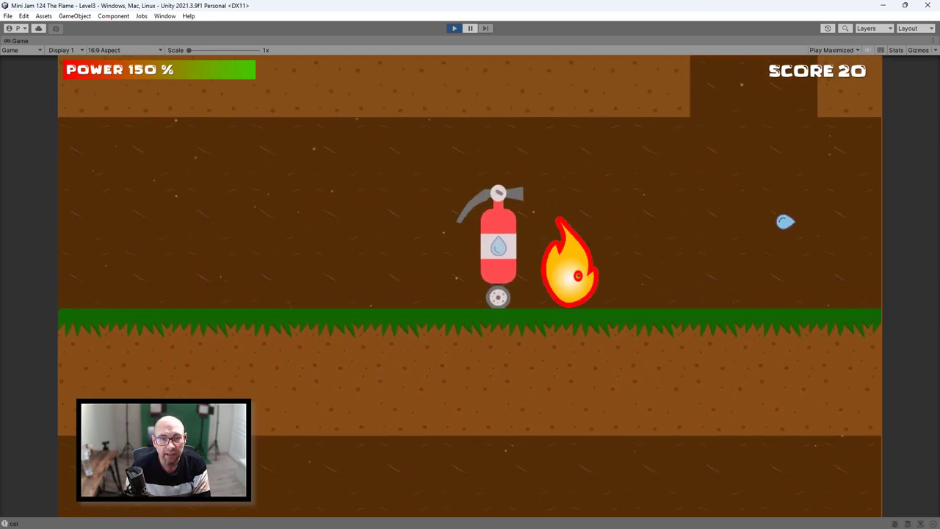
key(space)
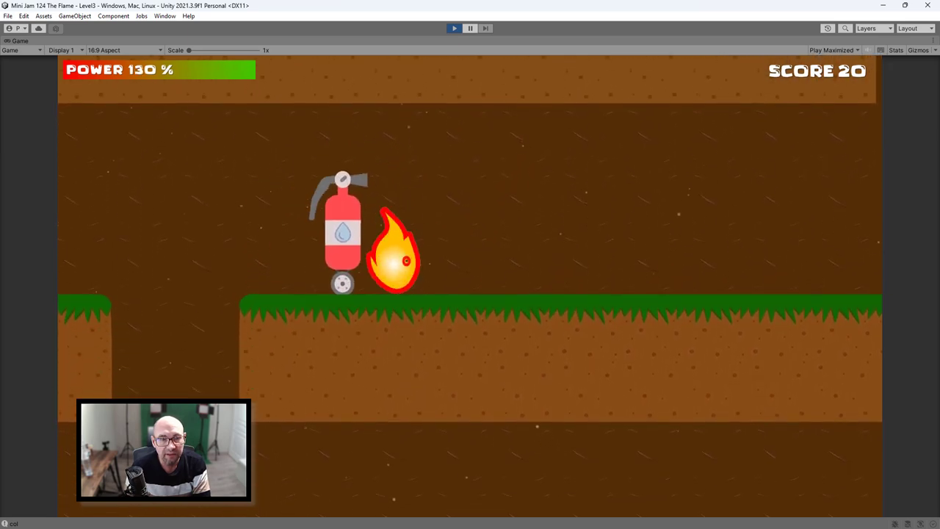
key(Right)
key(Right)
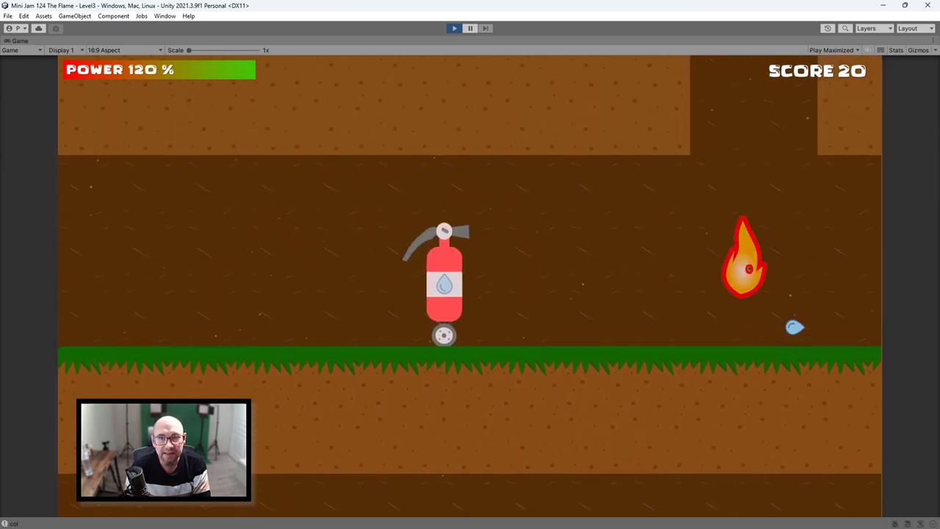
key(space)
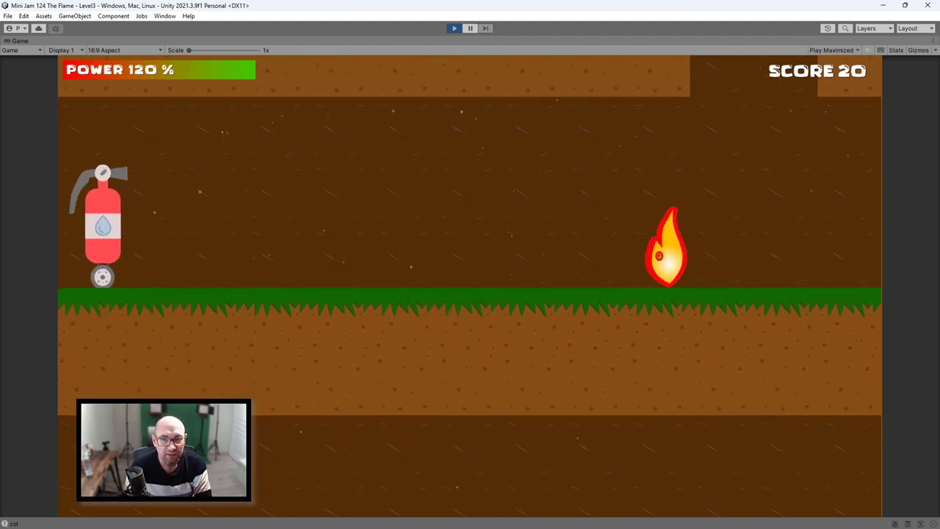
key(Left)
key(space)
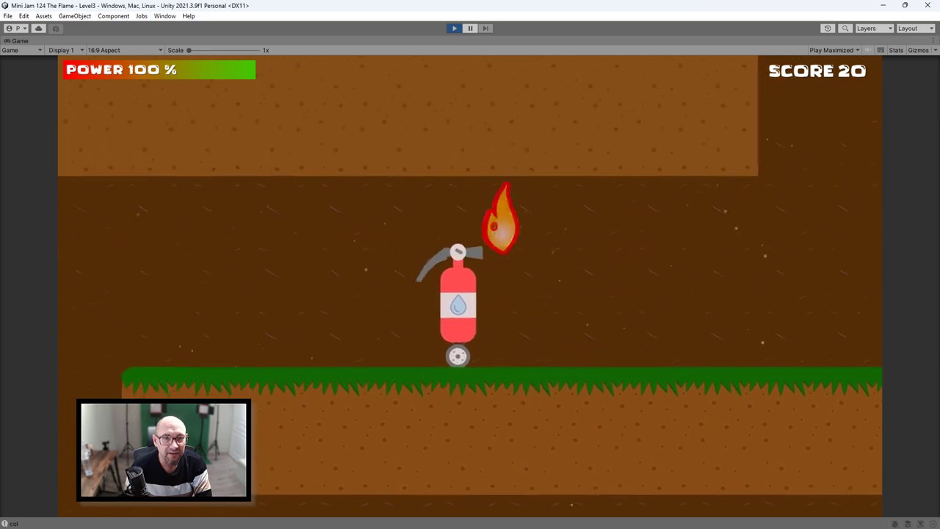
key(Left)
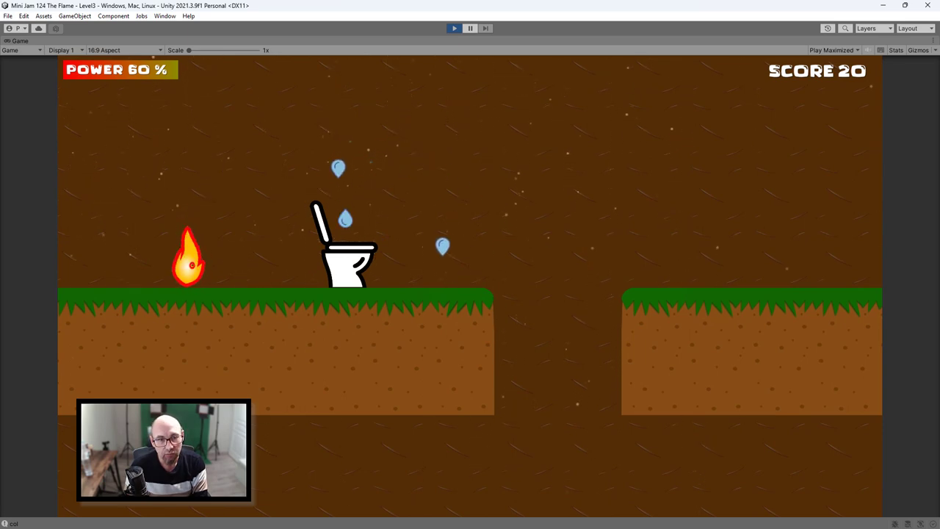
Step: Jump the toilet, grab the small flame, and ride the rising grey platform to the upper ledge
key(Right)
key(space)
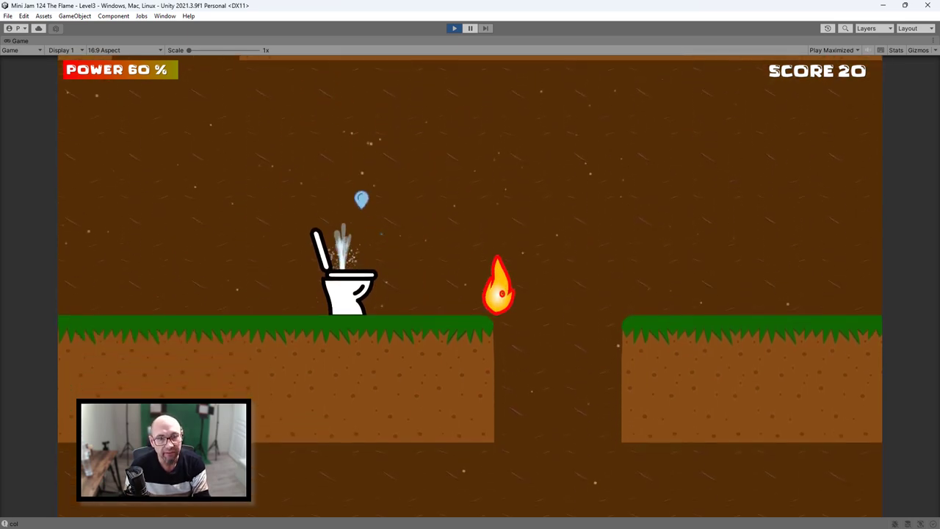
key(Left)
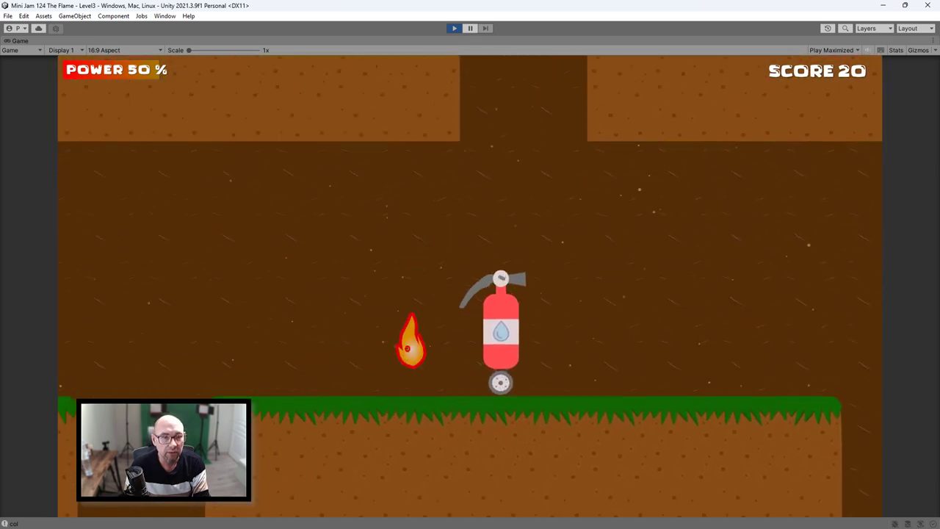
key(space)
key(Right)
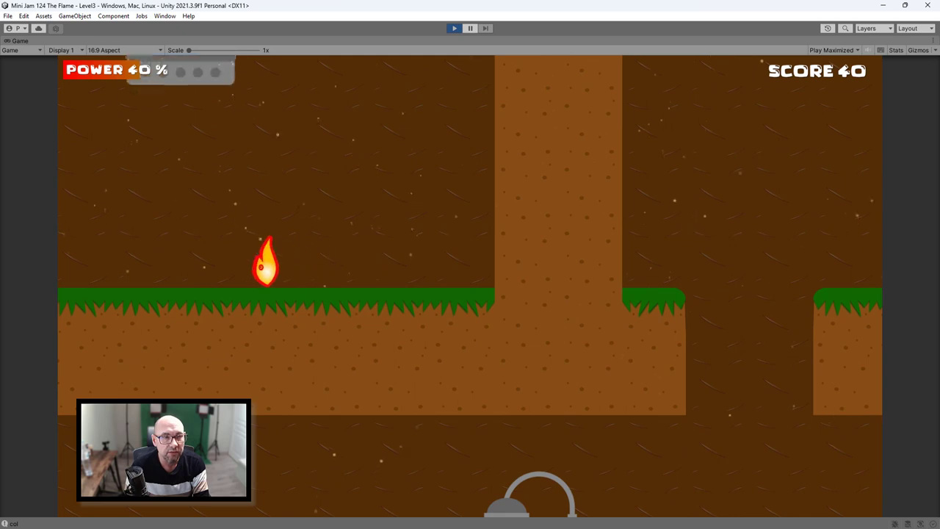
key(Left)
key(space)
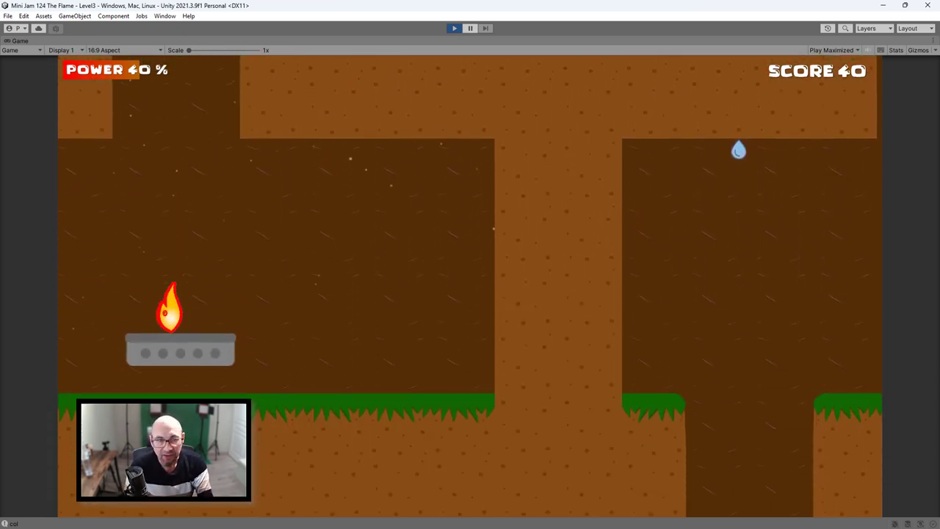
key(space)
key(Right)
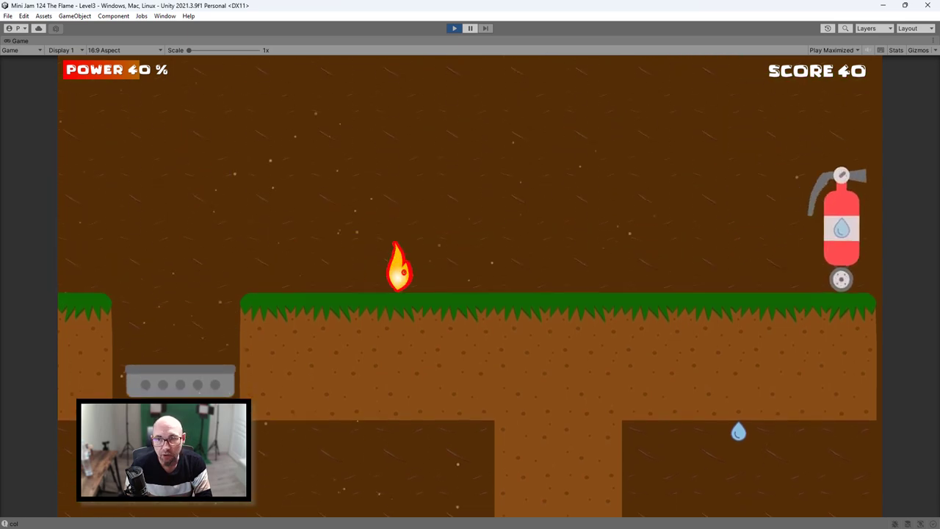
Step: Jump the oncoming extinguisher, drop to the lower level, and cross the gap to the lighter
key(space)
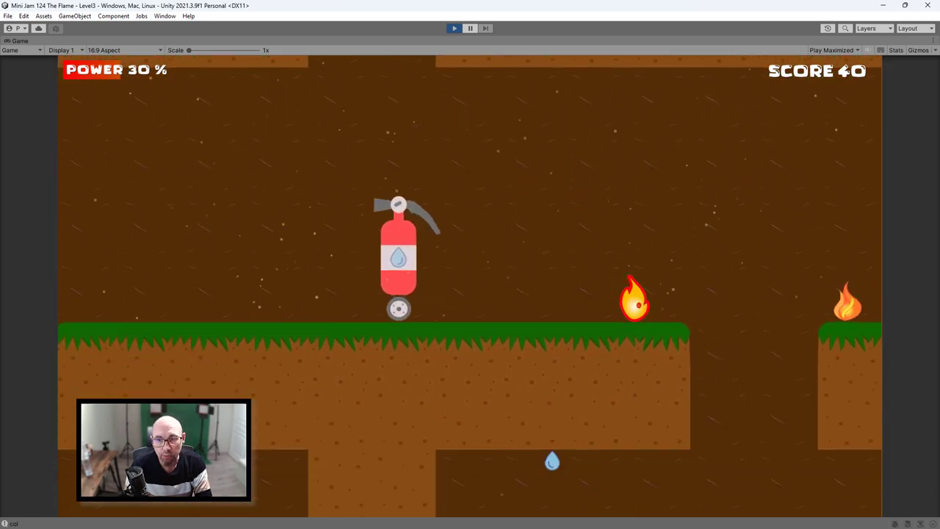
key(space)
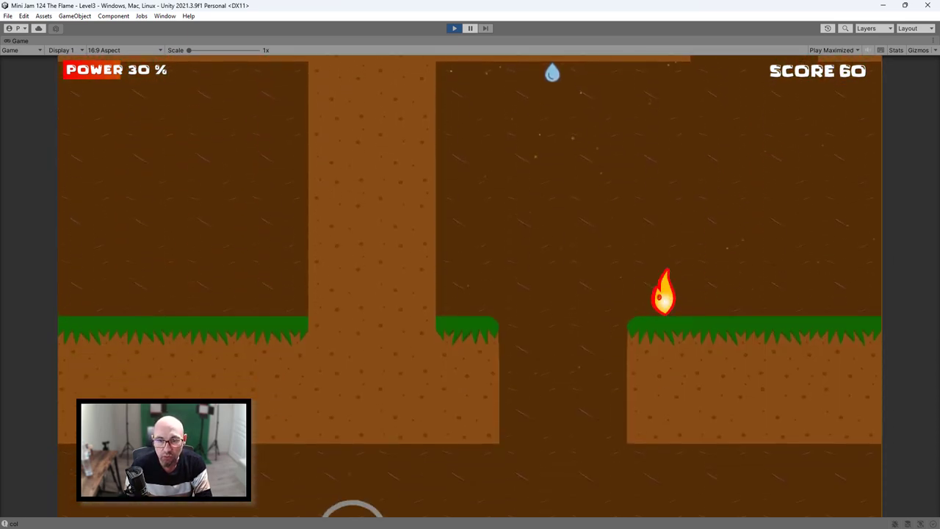
key(Left)
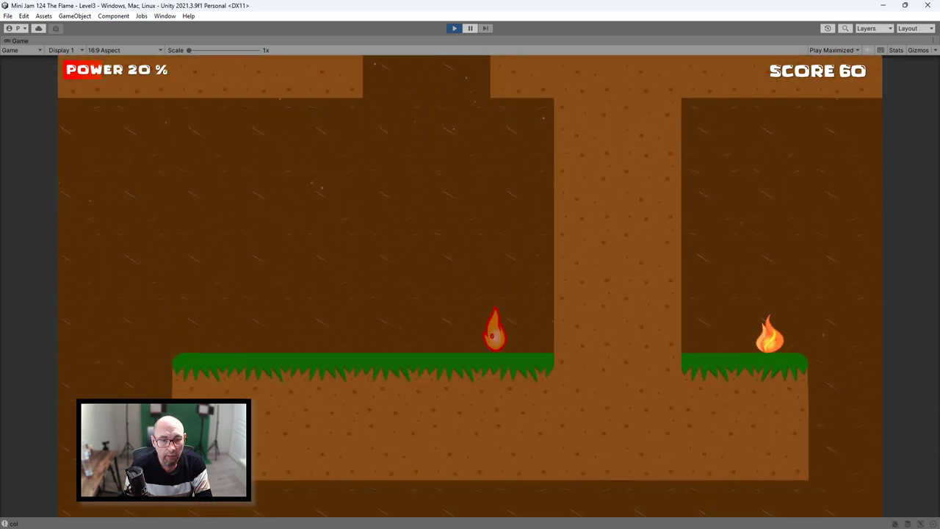
key(Left)
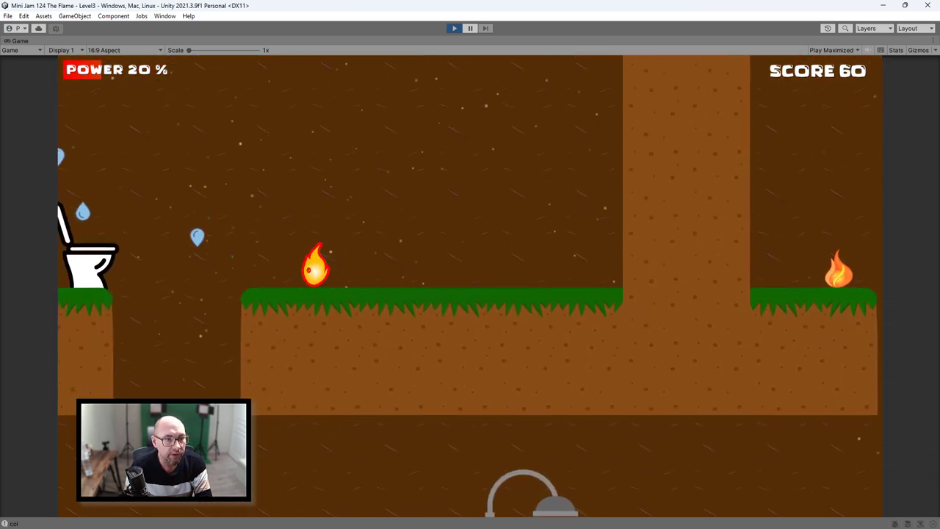
key(Left)
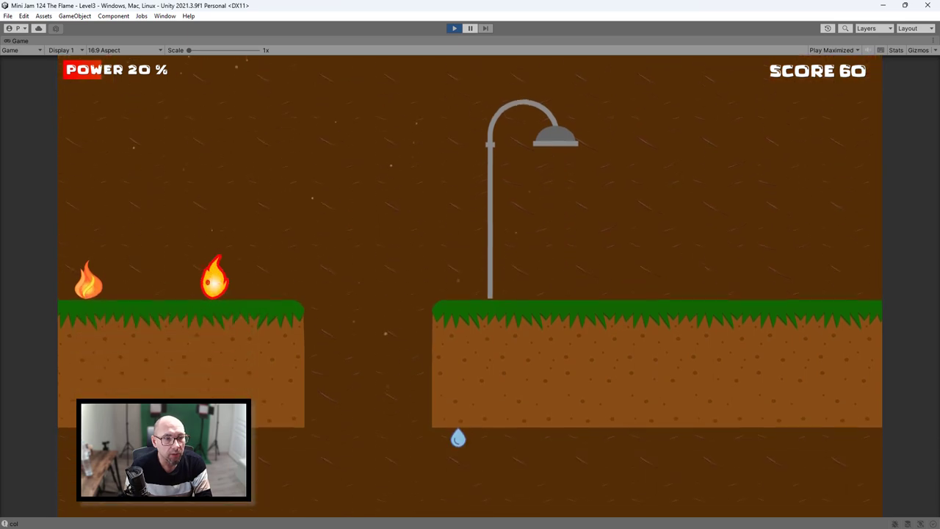
key(Right)
key(space)
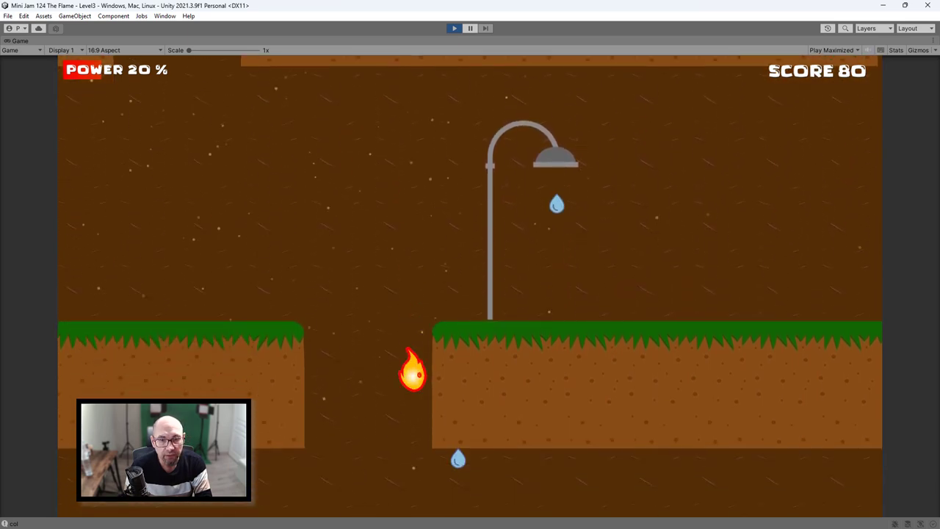
key(Left)
key(Right)
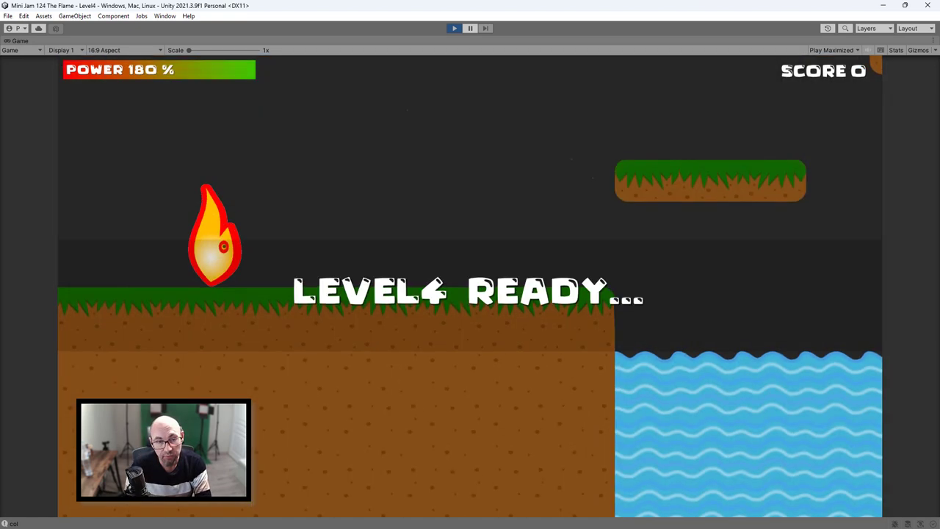
Step: Jump onto Level4's long platform, collect the small flame, and drop down to reach the lighter
key(Right)
key(space)
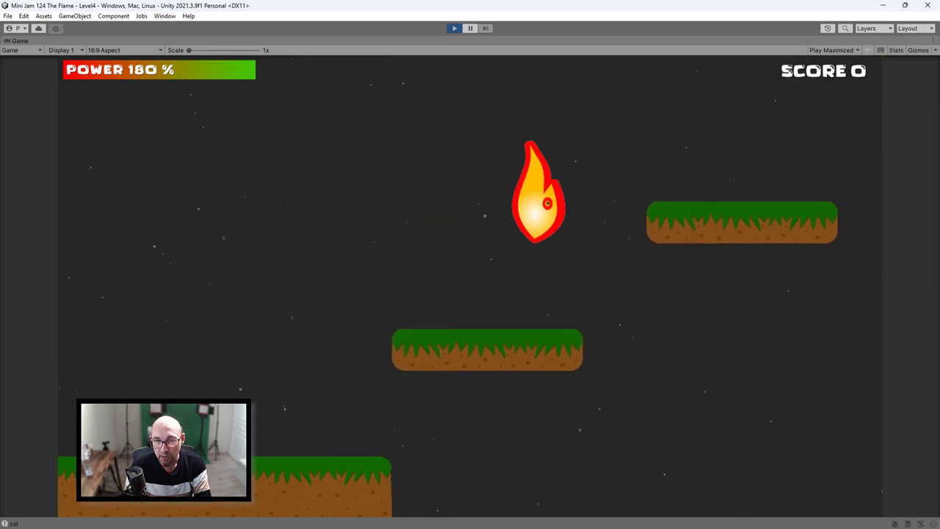
key(space)
key(Right)
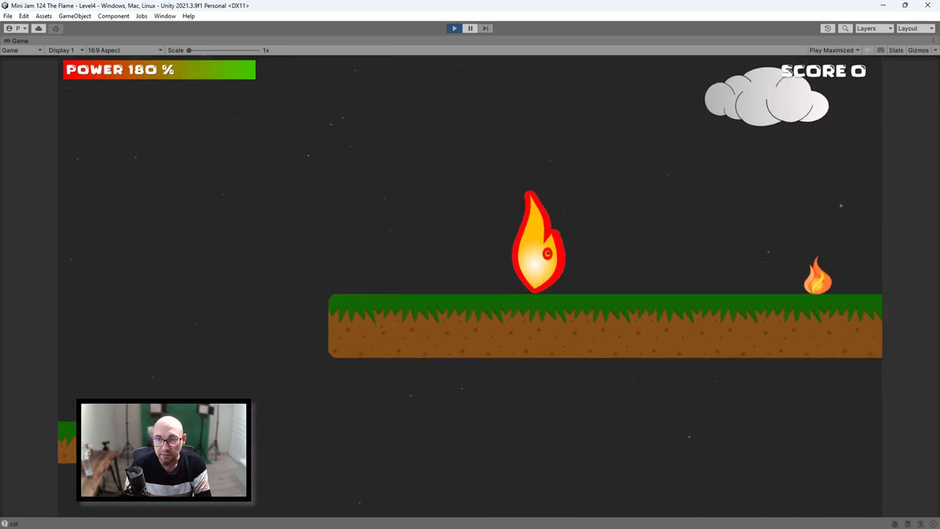
key(Right)
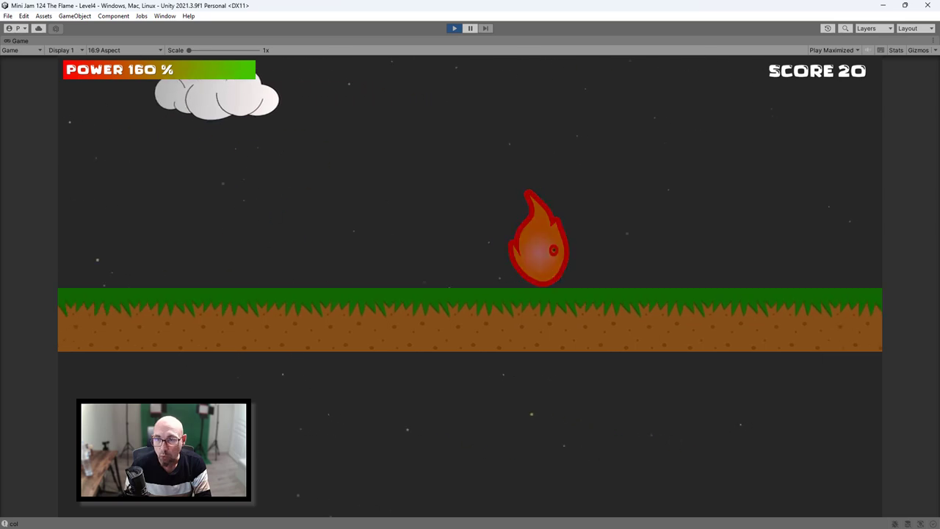
key(Right)
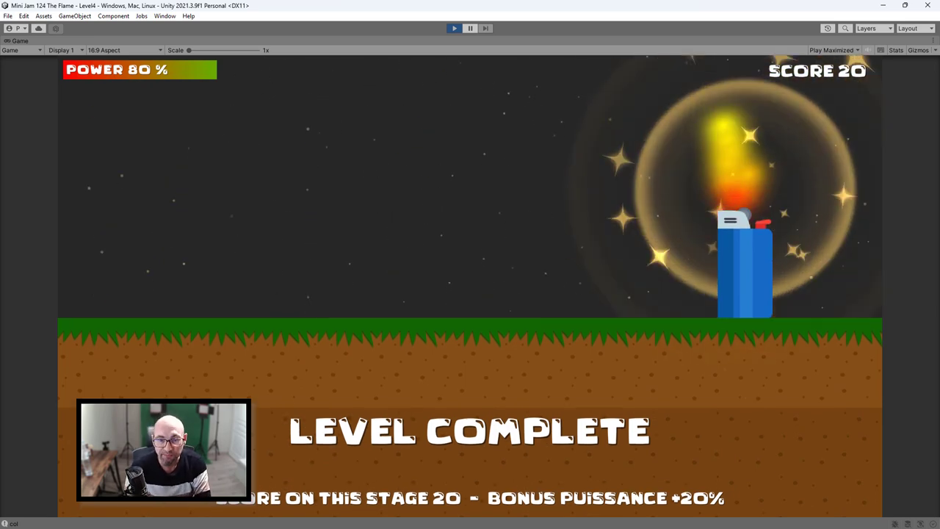
Step: Play Level5's opening over the grey platform and toilet, then exit Play mode with Ctrl+P
key(Right)
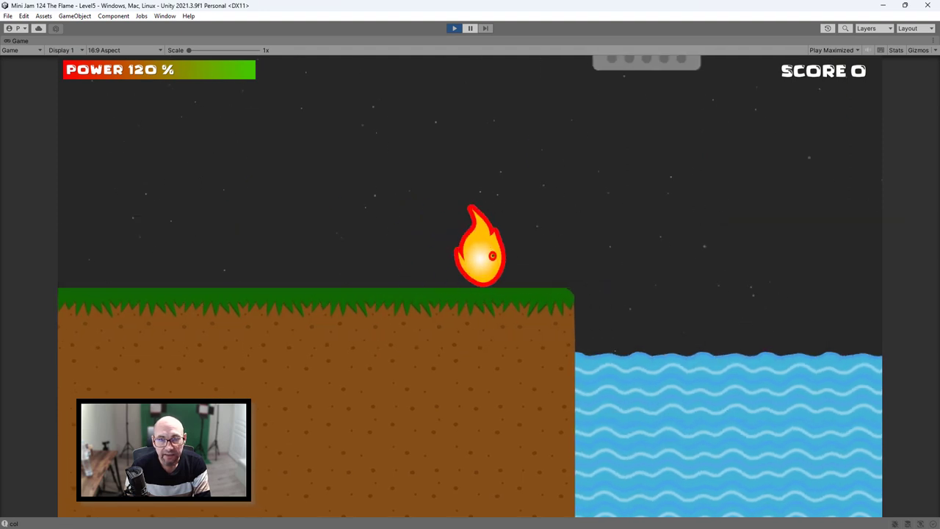
key(space)
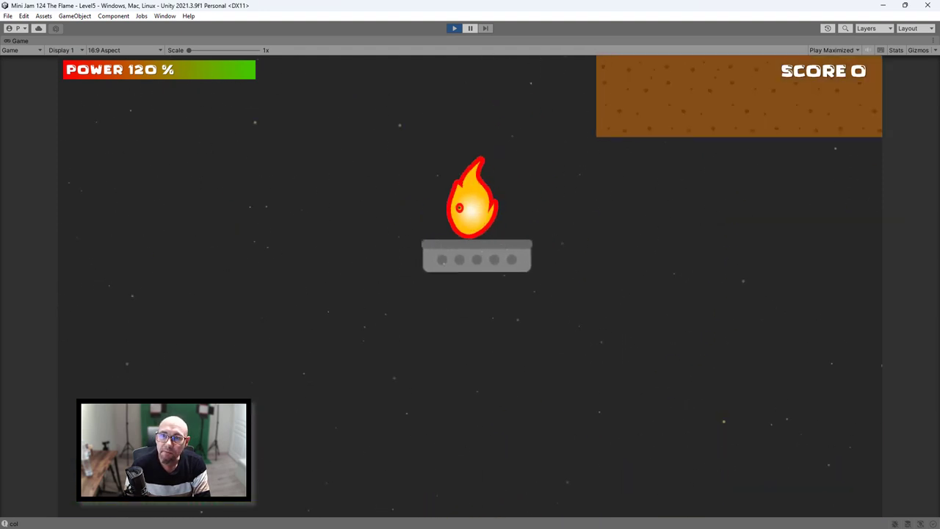
key(space)
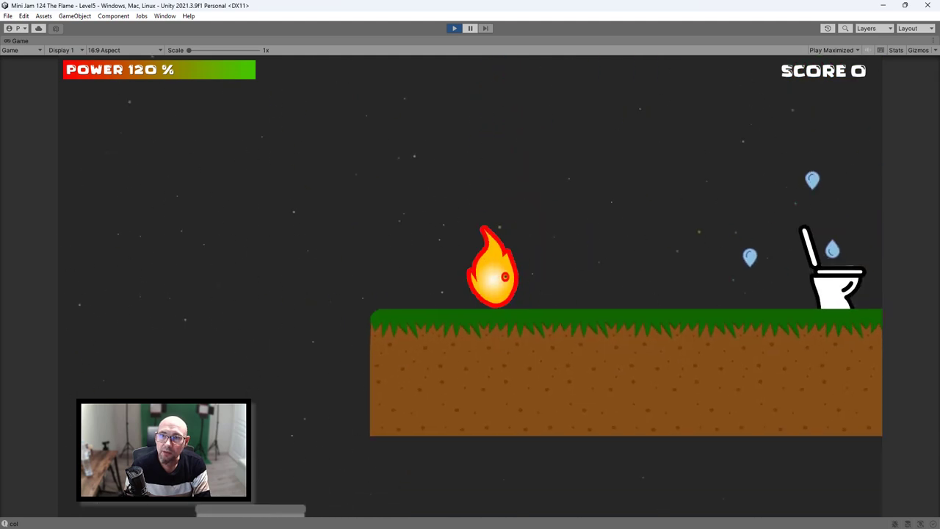
key(Right)
key(space)
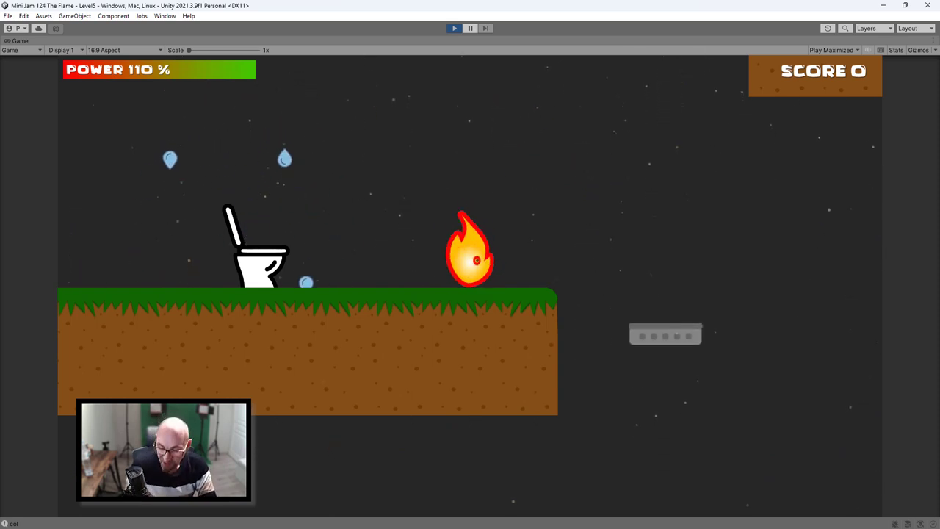
key(space)
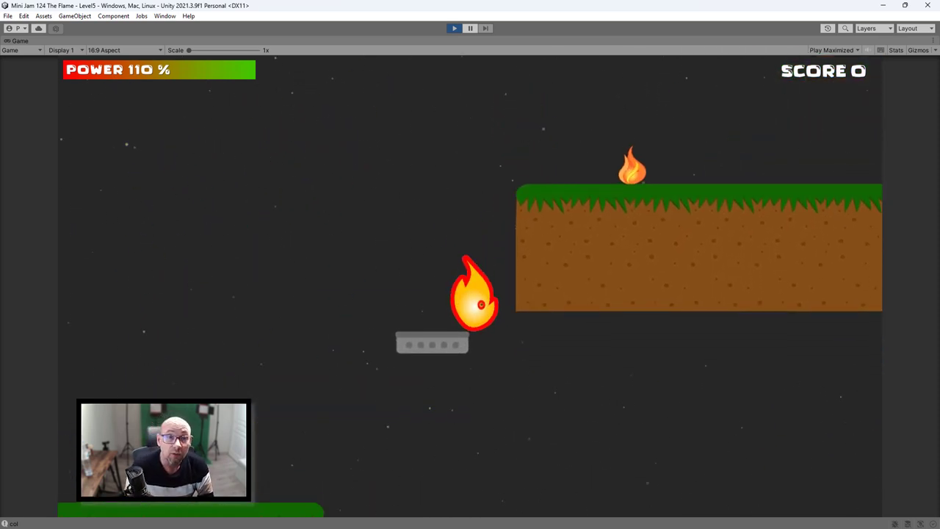
key(ctrl+p)
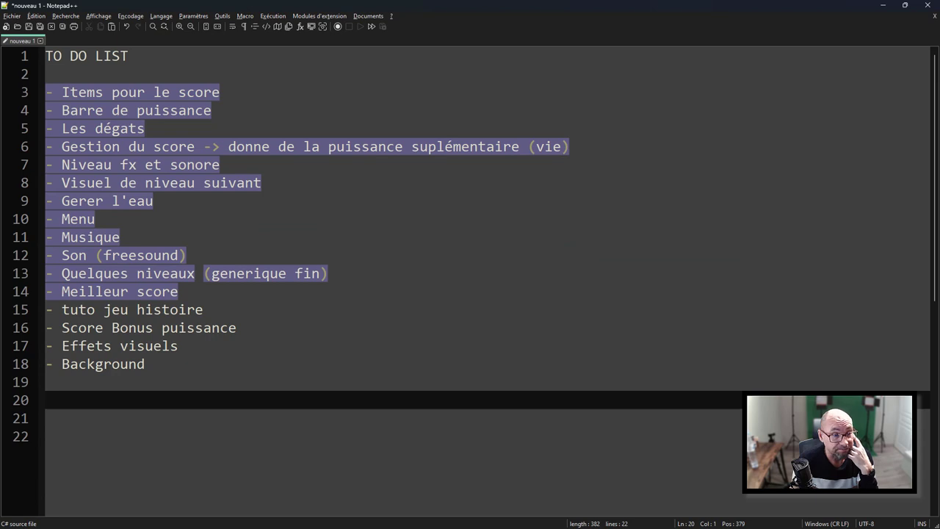
Step: Highlight 'tuto jeu histoire' with purple style 5 and delete the 'Score Bonus puissance' line
click(95, 309)
right_click(108, 87)
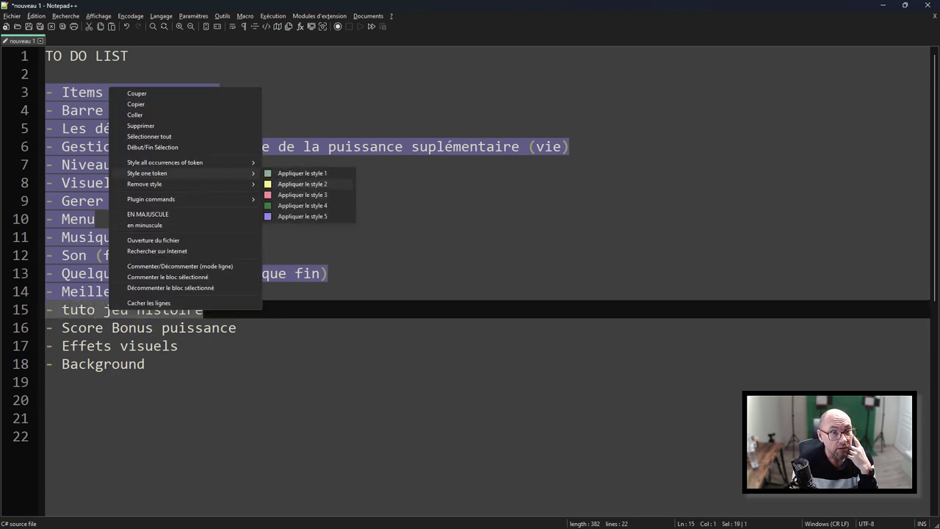
click(302, 216)
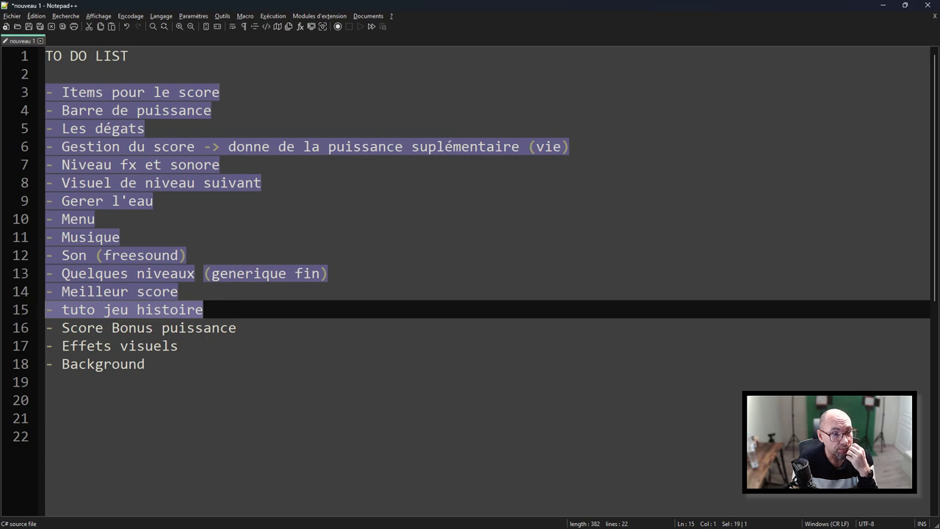
drag(237, 328, 61, 328)
key(Delete)
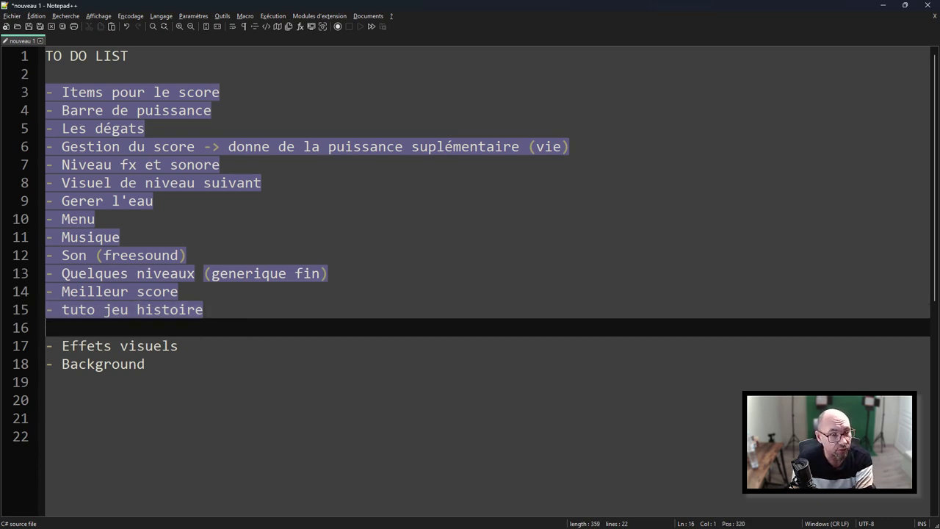
key(BackSpace)
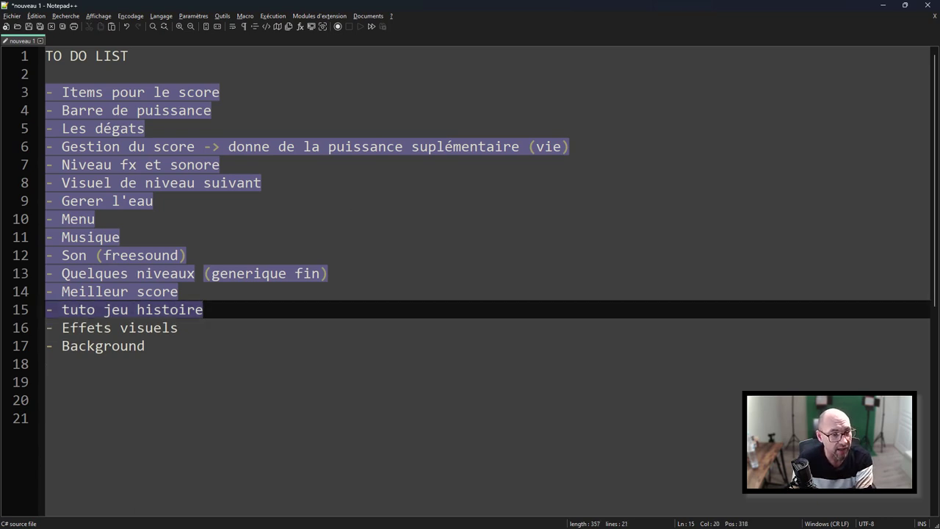
Step: Mark the 'Effets visuels' and 'Background' lines as done with purple style 5
key(shift+Home)
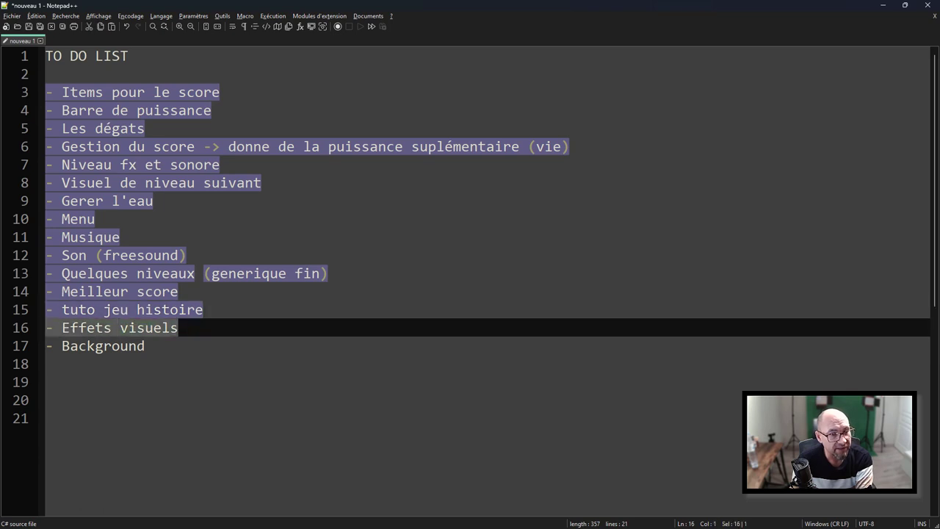
right_click(147, 105)
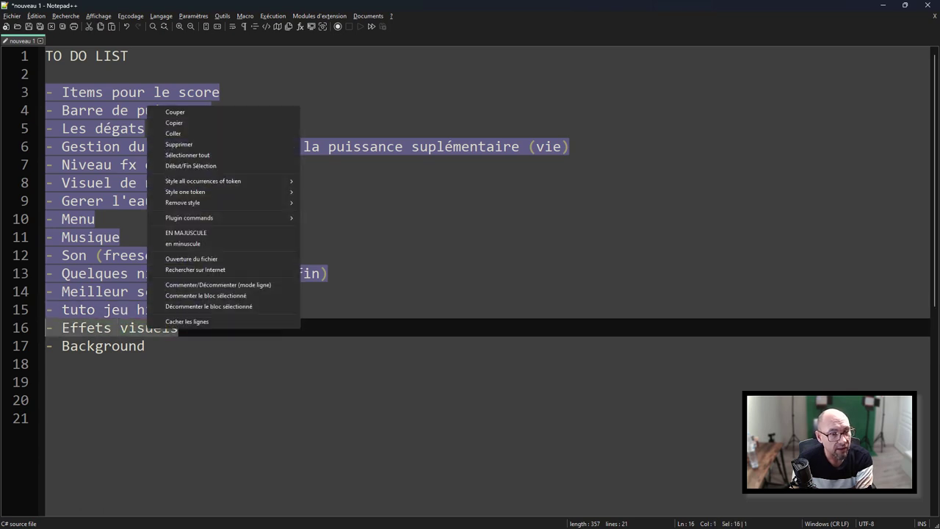
click(145, 346)
drag(145, 346, 53, 328)
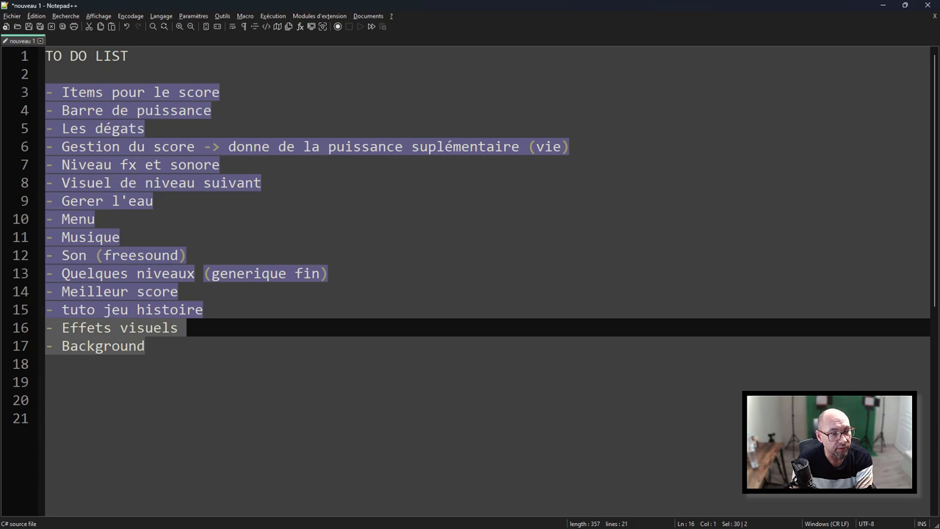
right_click(84, 108)
mouse_move(147, 193)
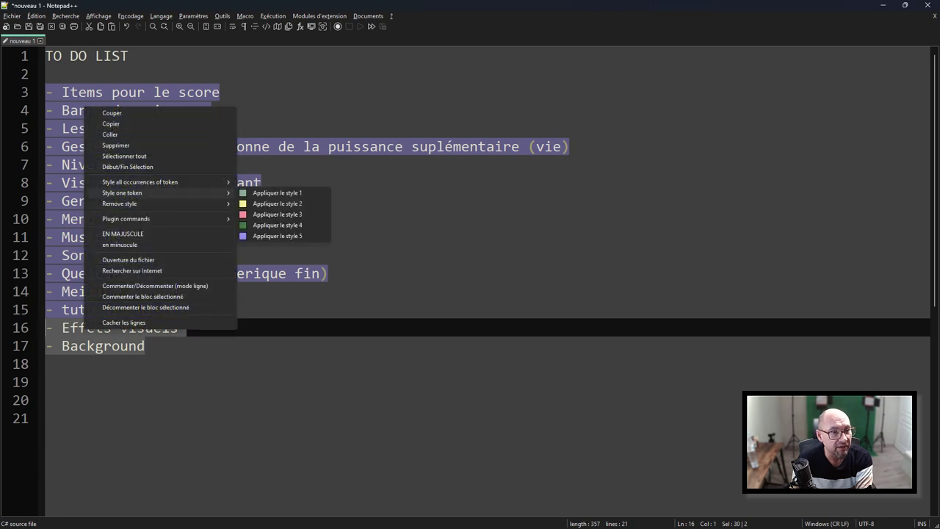
click(277, 236)
Step: Add two empty lines below the end of the to-do list
key(Down)
key(End)
key(Return)
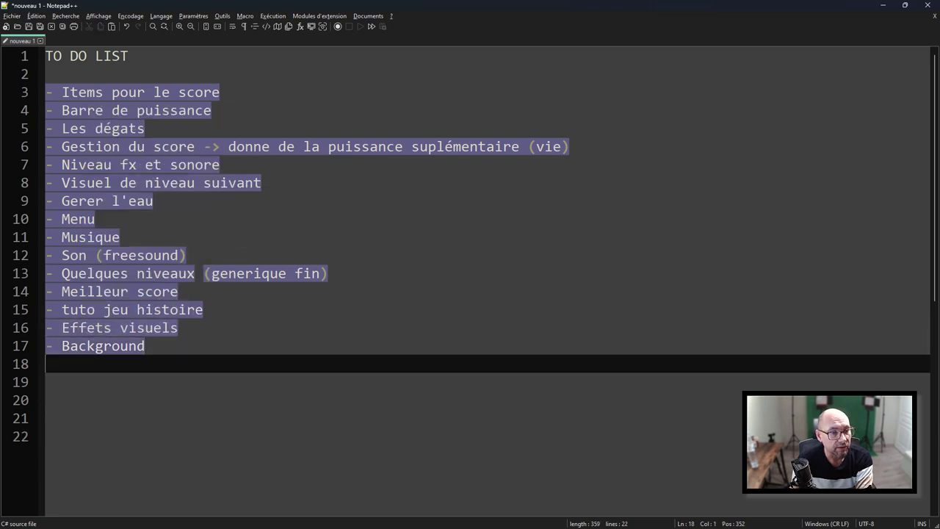
key(Return)
Step: Write the note 'Corriger le bug de taille', then 'score' on the following line
text(Corri)
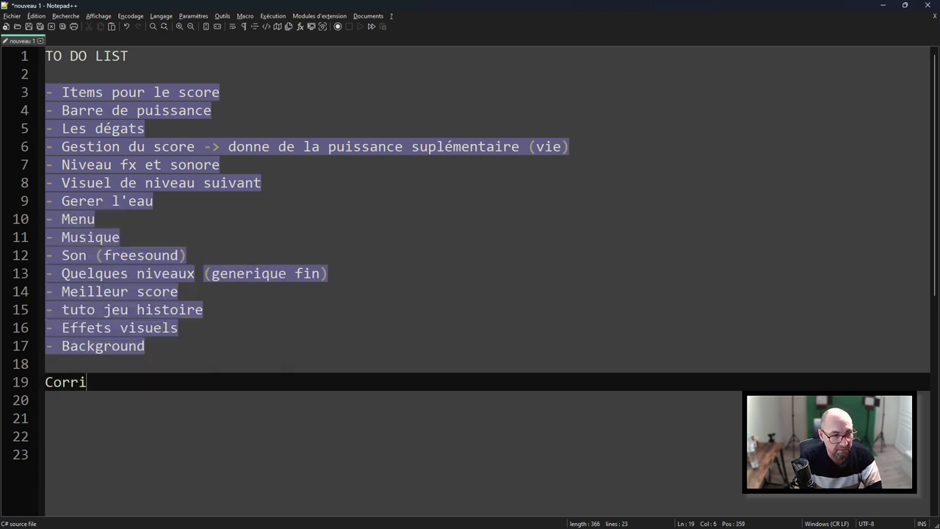
text(ger le bu)
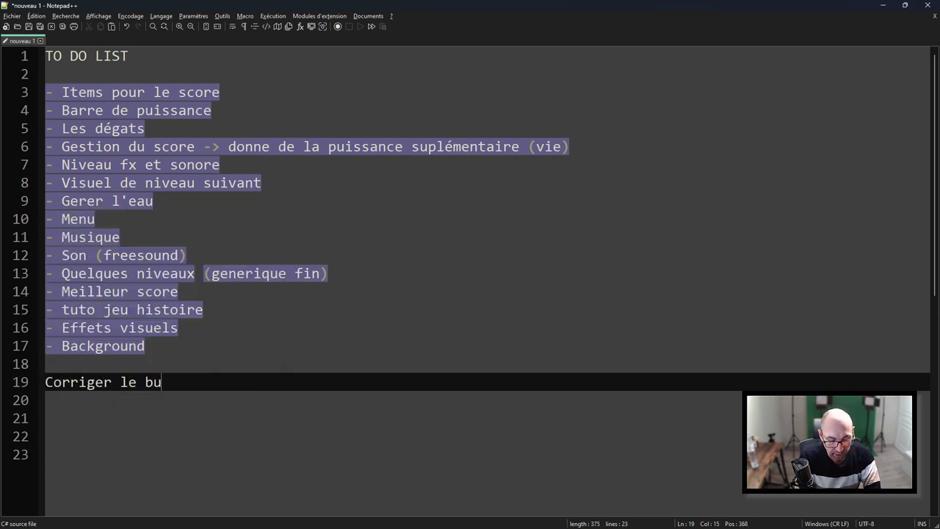
text(g de taille)
key(Return)
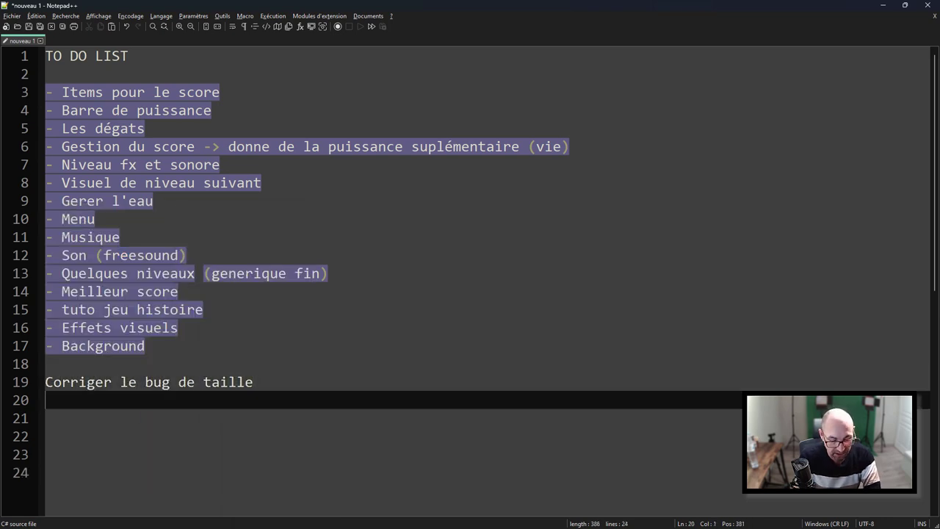
text(et descore)
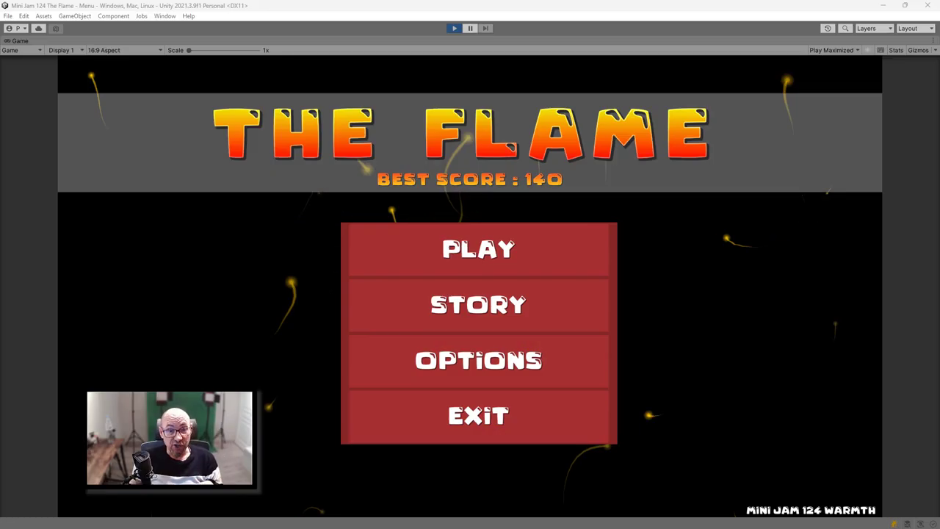
Step: Start the game from the menu, clear Level1 and Level2 into the lighters, then stop playing
click(482, 249)
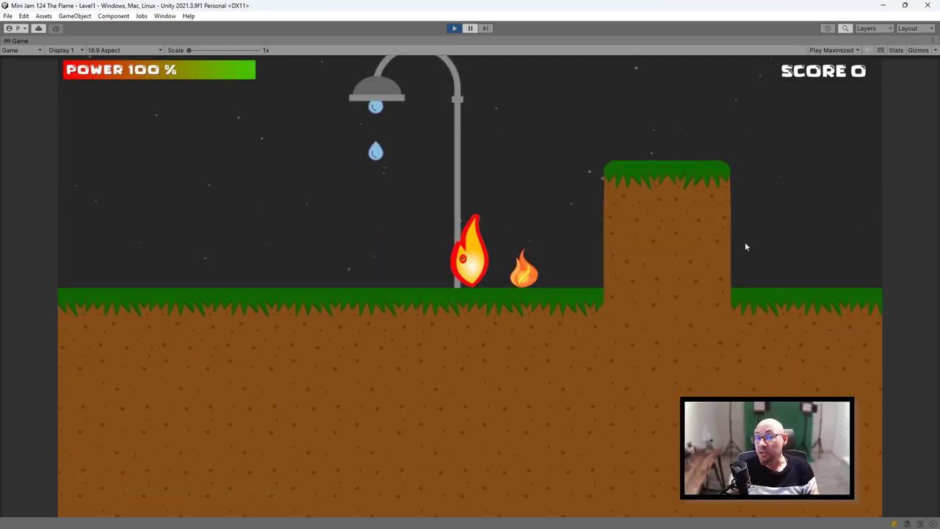
key(Right)
key(space)
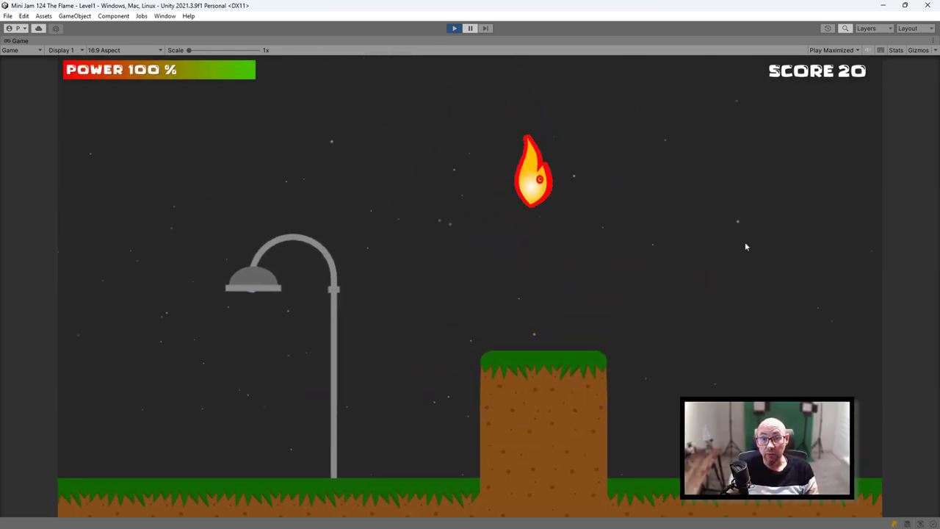
key(Right)
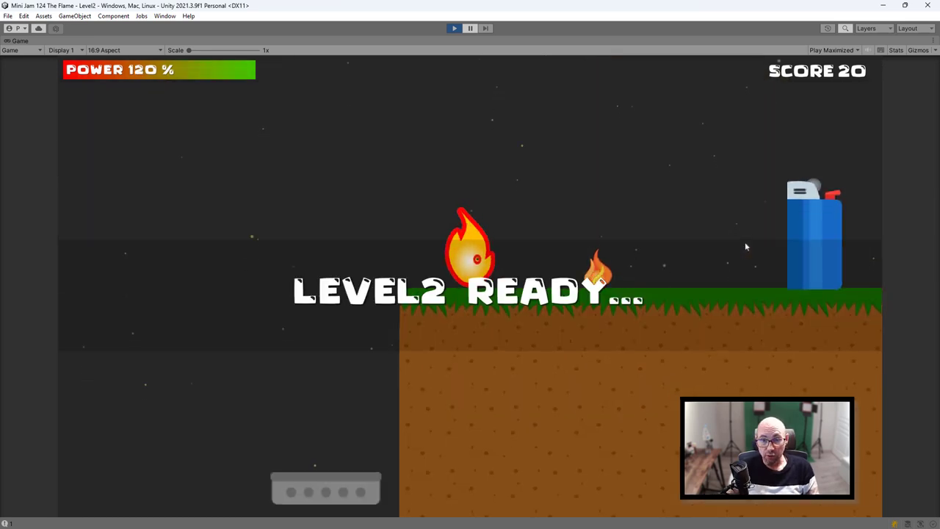
key(Right)
key(Right)
key(space)
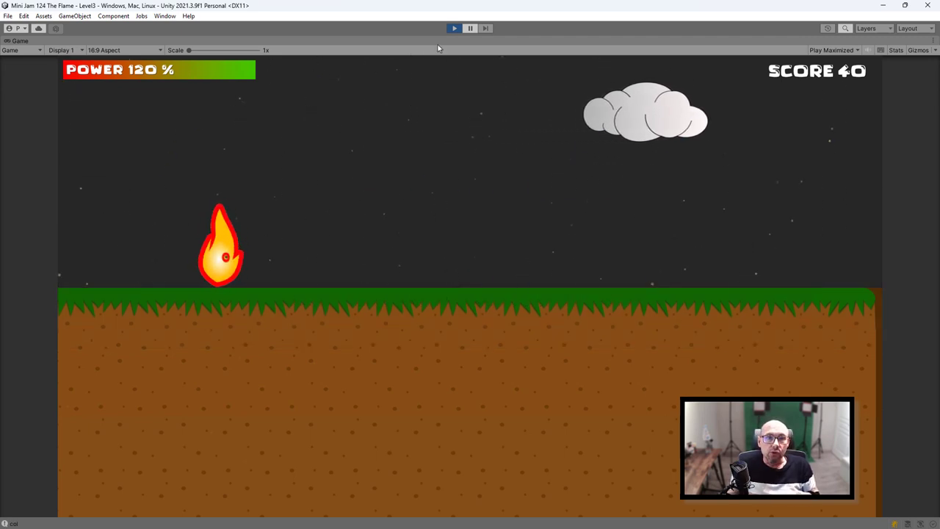
click(454, 28)
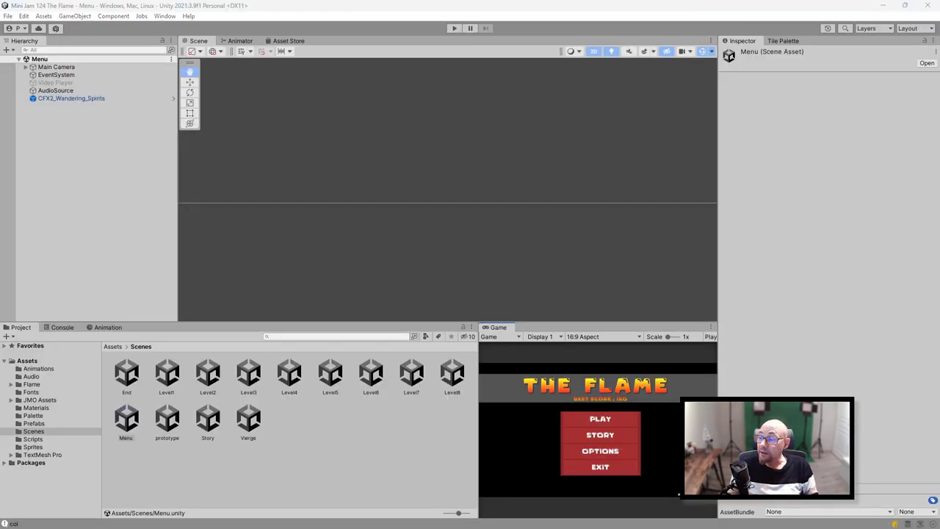
Step: Inspect the tItem field declaration in PlayerCollision.cs, then run the game again in Unity
key(alt+Tab)
drag(320, 338, 243, 332)
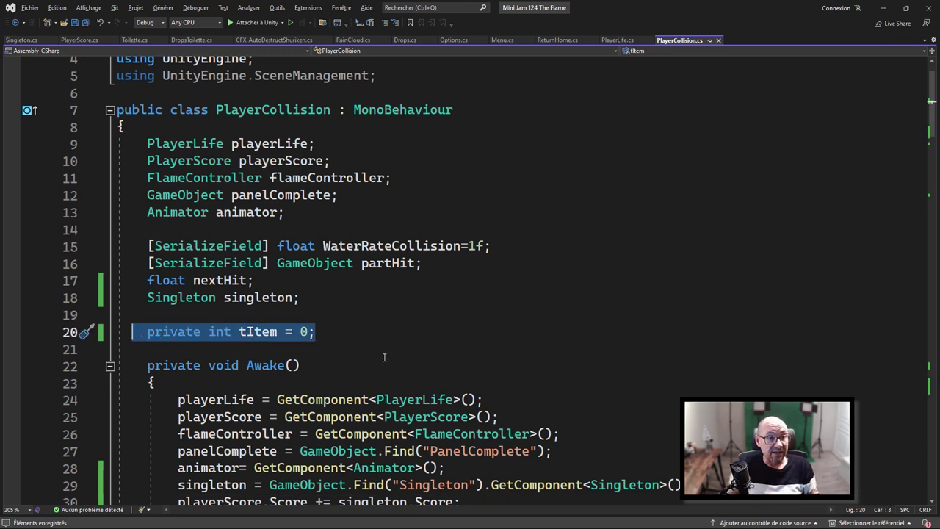
mouse_move(393, 245)
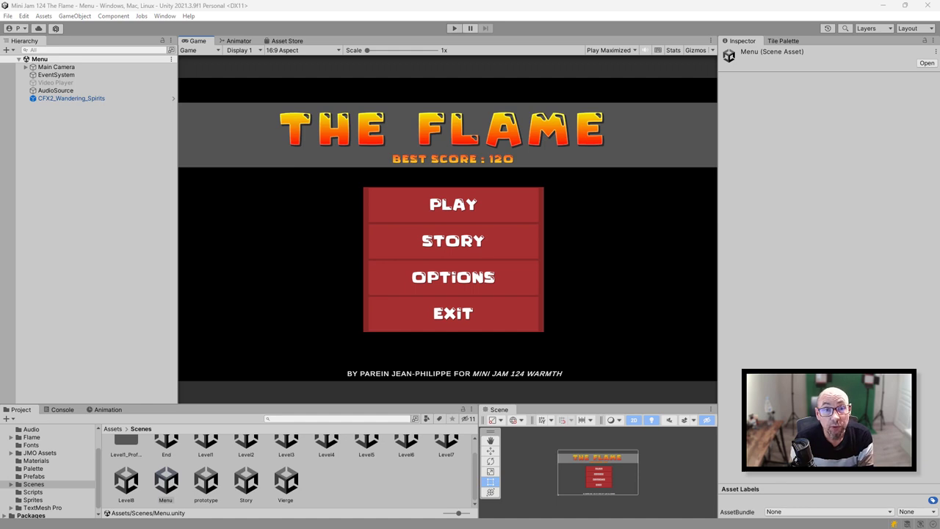
key(ctrl+p)
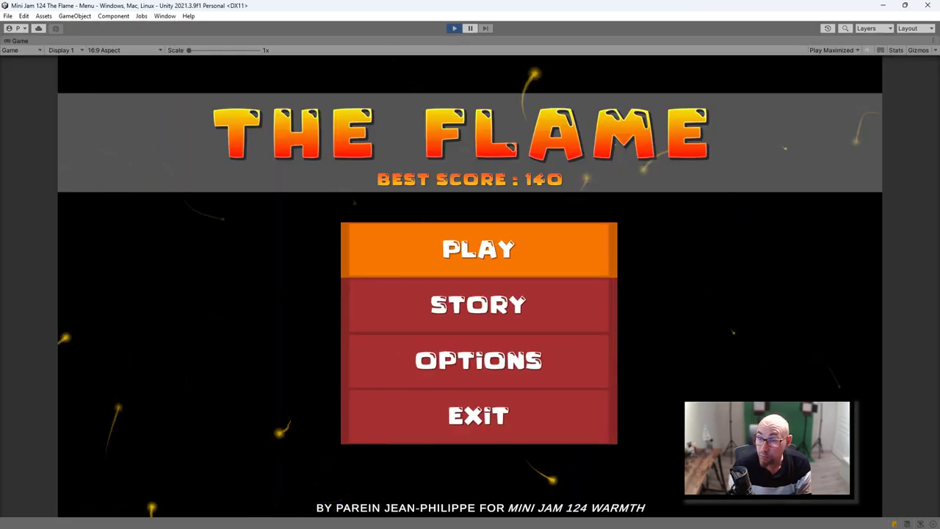
Step: Start Level1, cross the moving platform, grab the pickup and ride the rising platform up
key(Return)
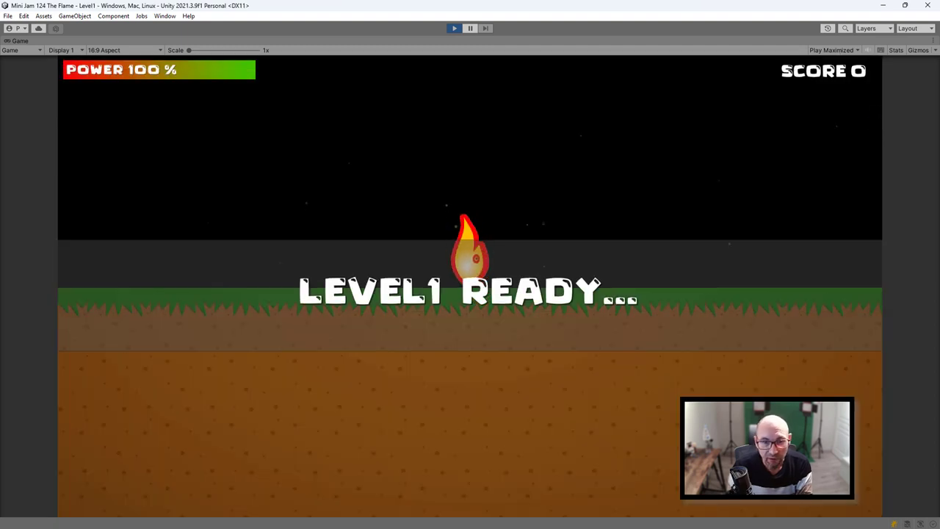
key(Right)
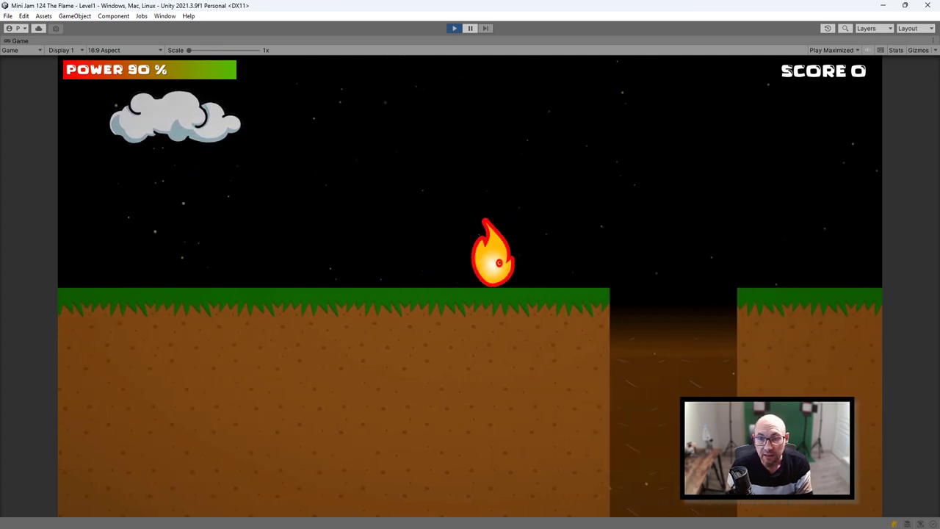
key(Left)
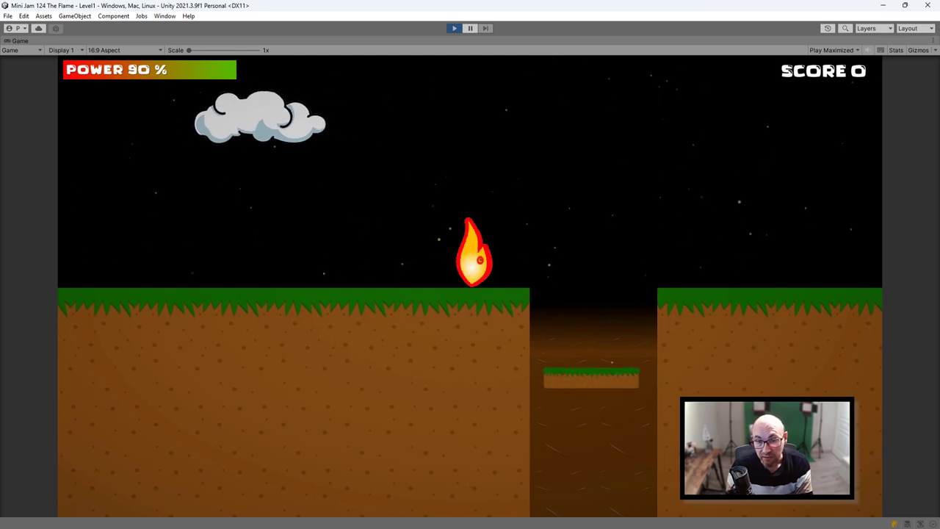
key(Right)
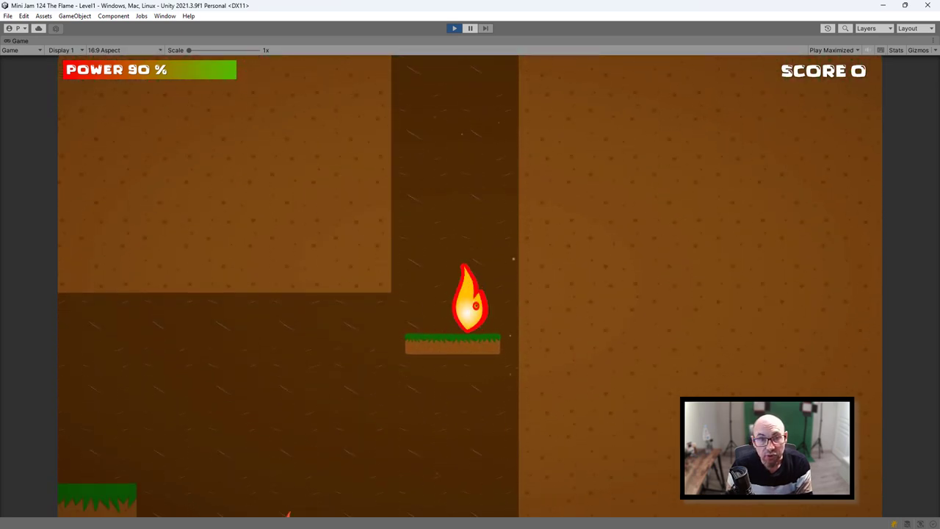
key(Right)
key(space)
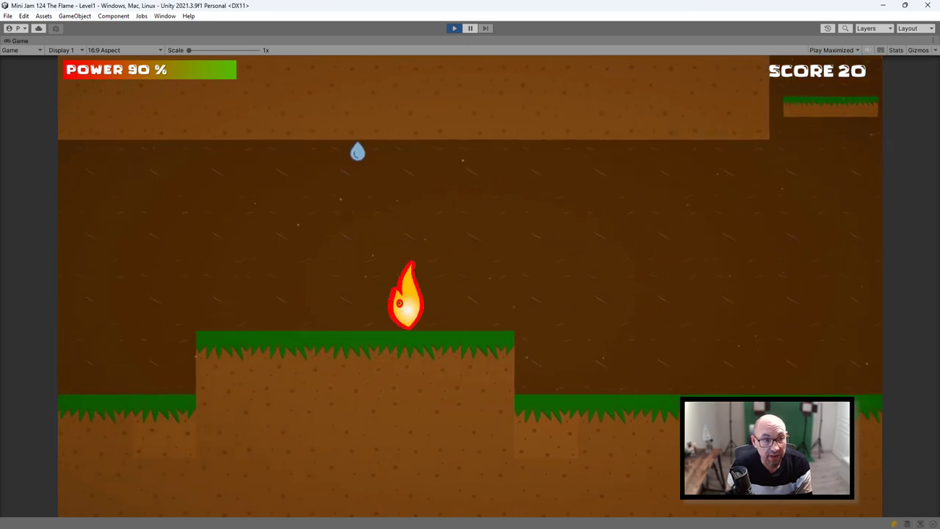
key(Left)
key(Right)
key(space)
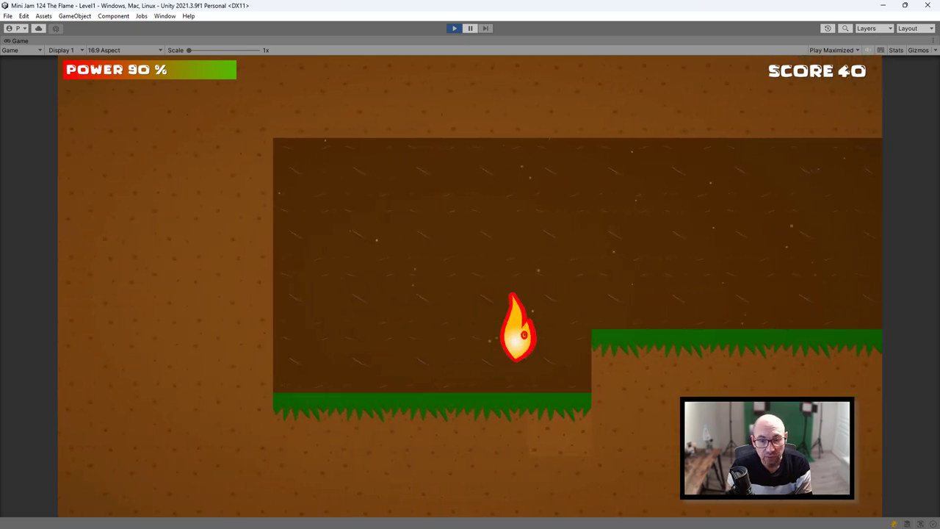
key(space)
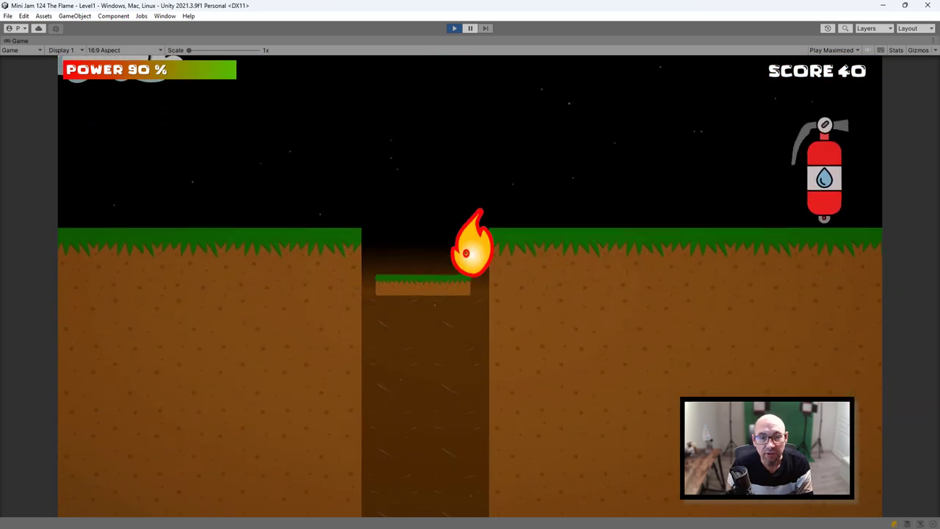
key(space)
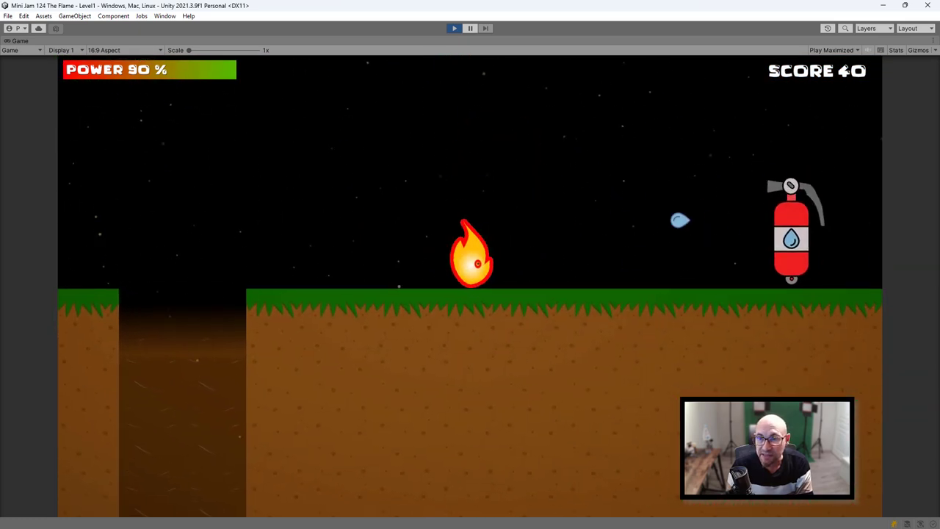
Step: Jump the extinguisher, cross the water, pass the shower into the lighter, then stop play
key(Right)
key(space)
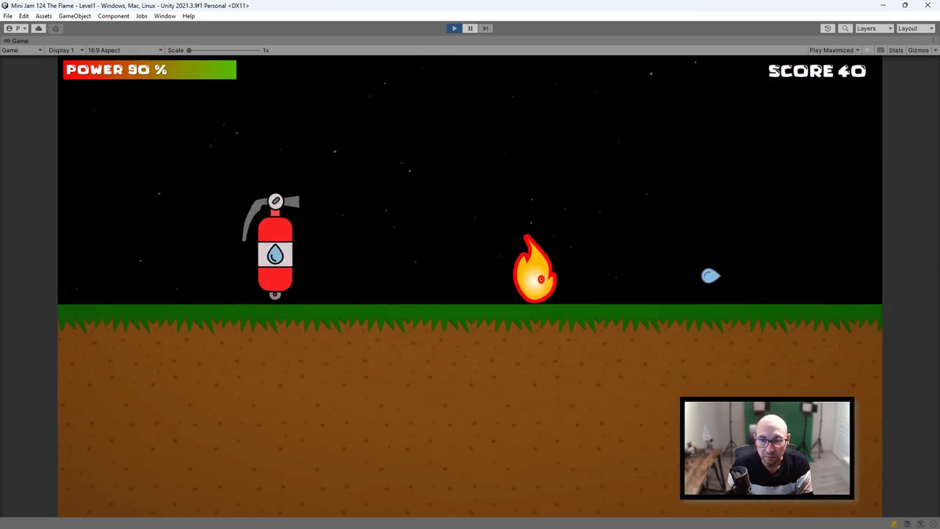
key(space)
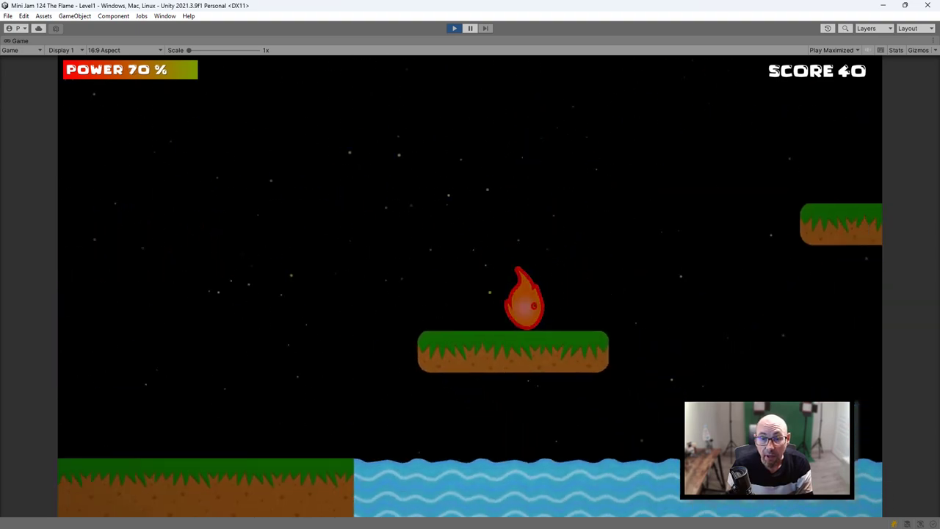
key(space)
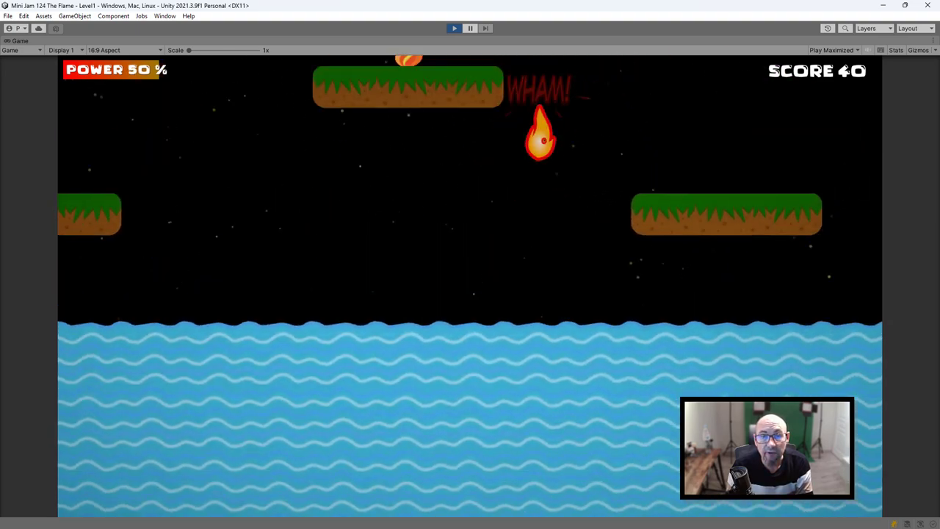
key(space)
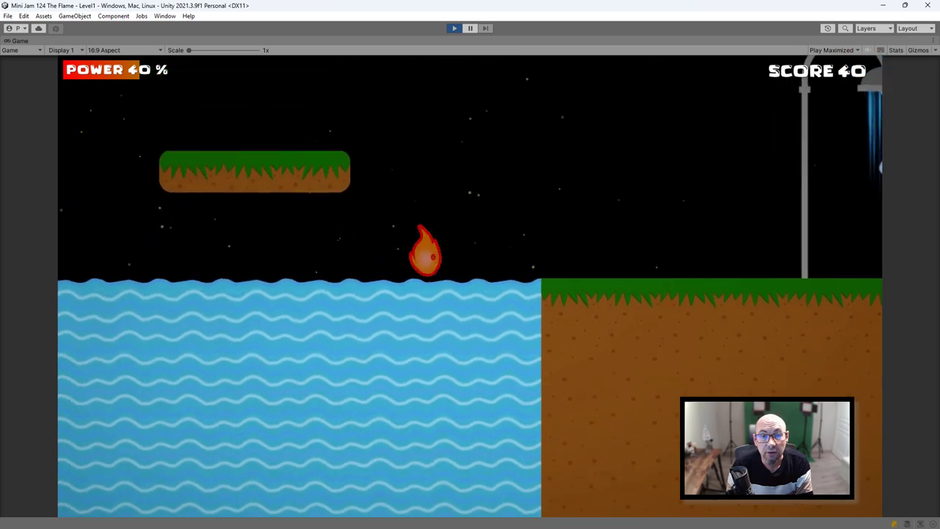
key(space)
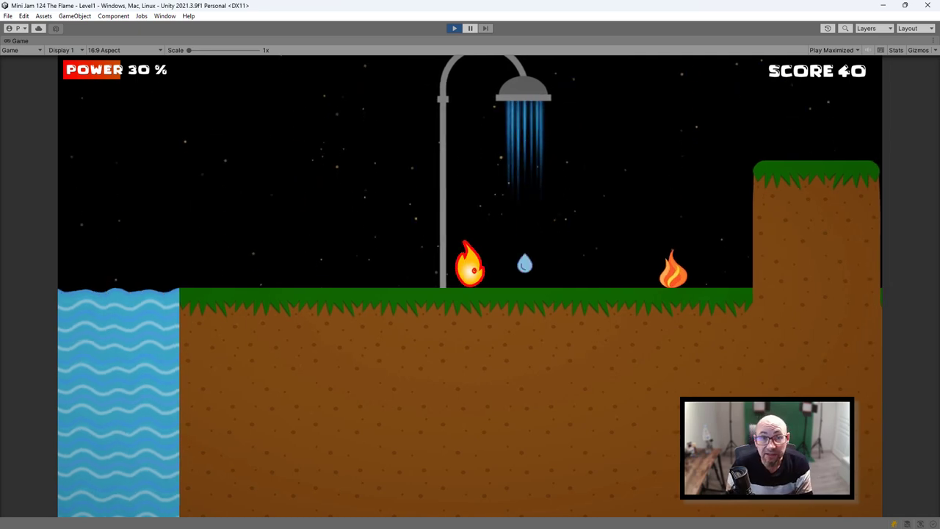
key(Right)
key(space)
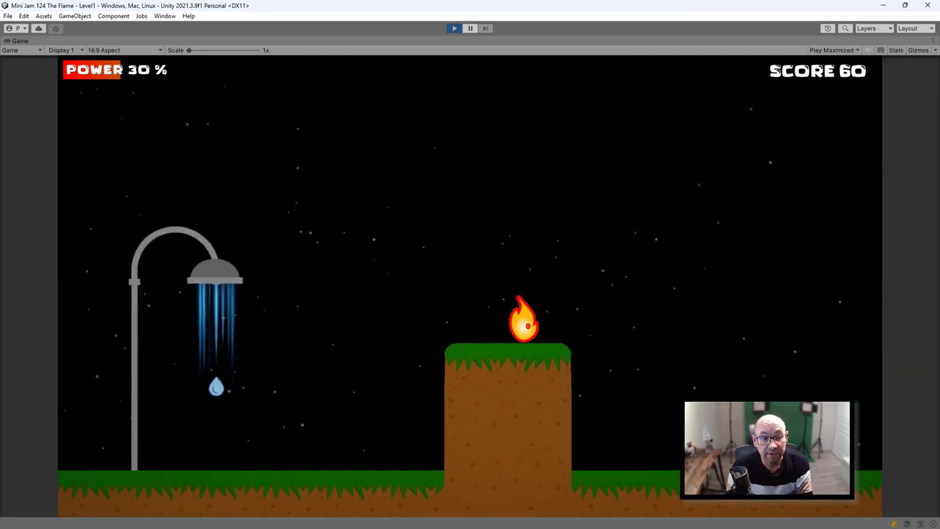
key(Right)
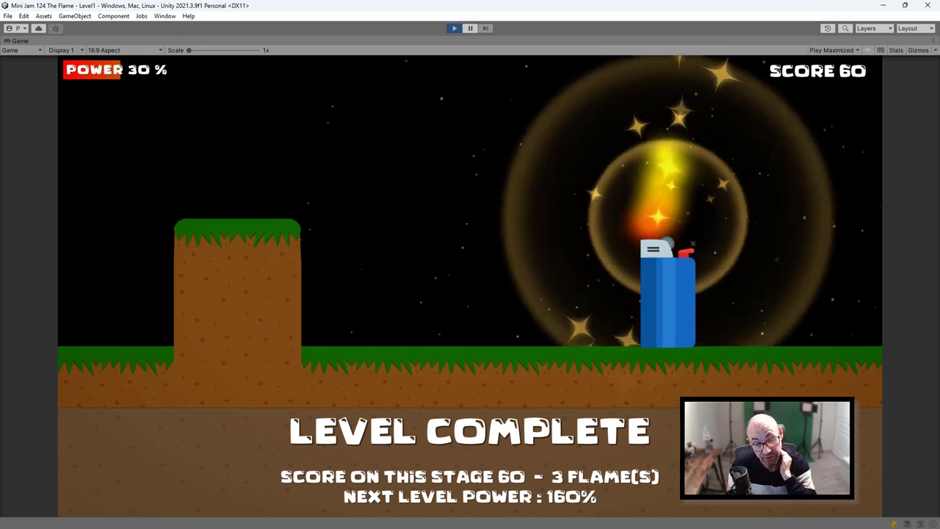
key(ctrl+p)
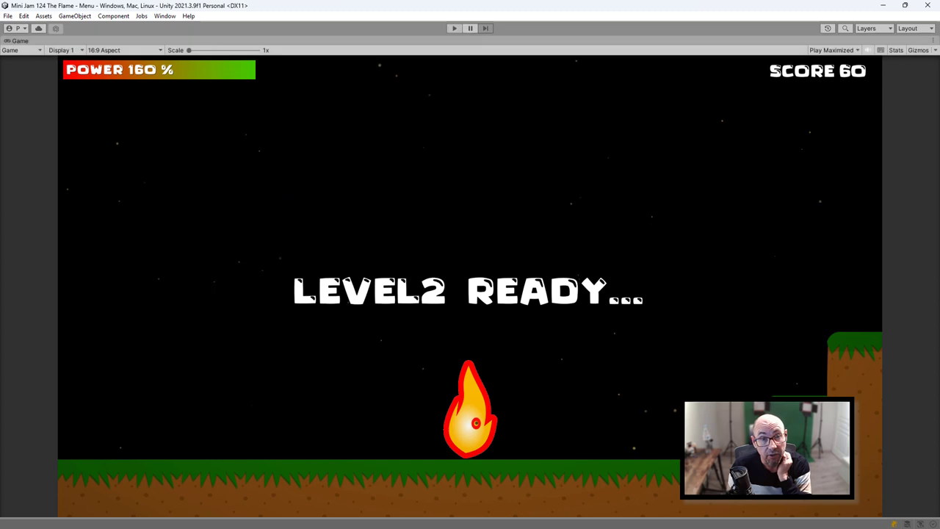
Step: Open the Level3 scene from Assets/Scenes and start playtesting it
scroll(286, 470, up, 1)
double_click(286, 456)
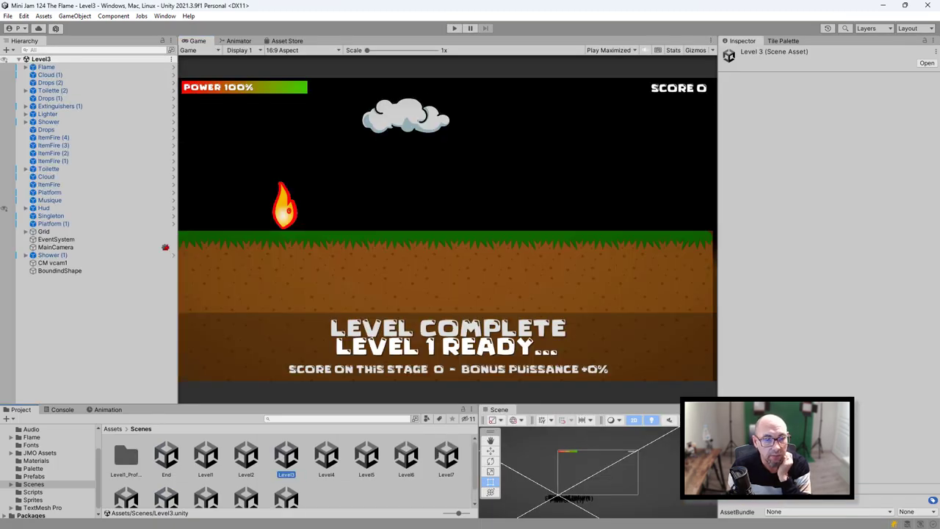
double_click(326, 456)
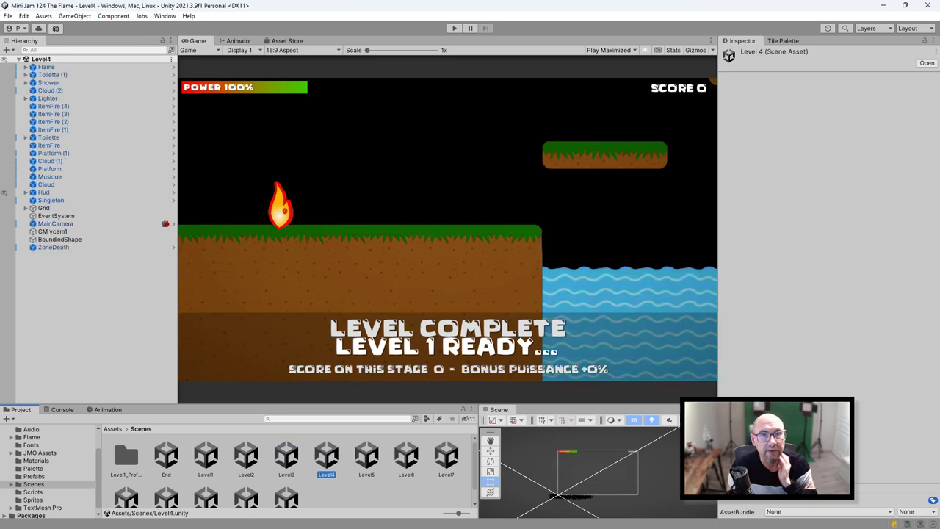
double_click(286, 457)
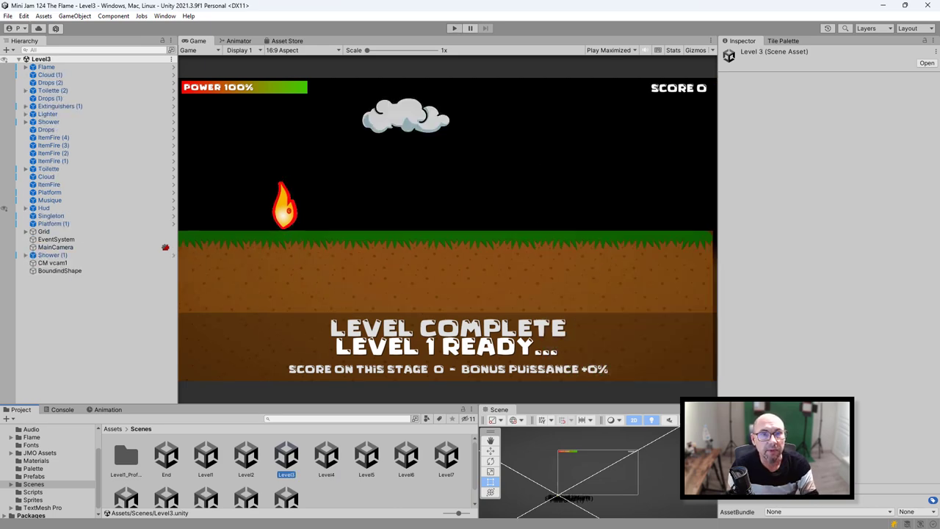
key(ctrl+p)
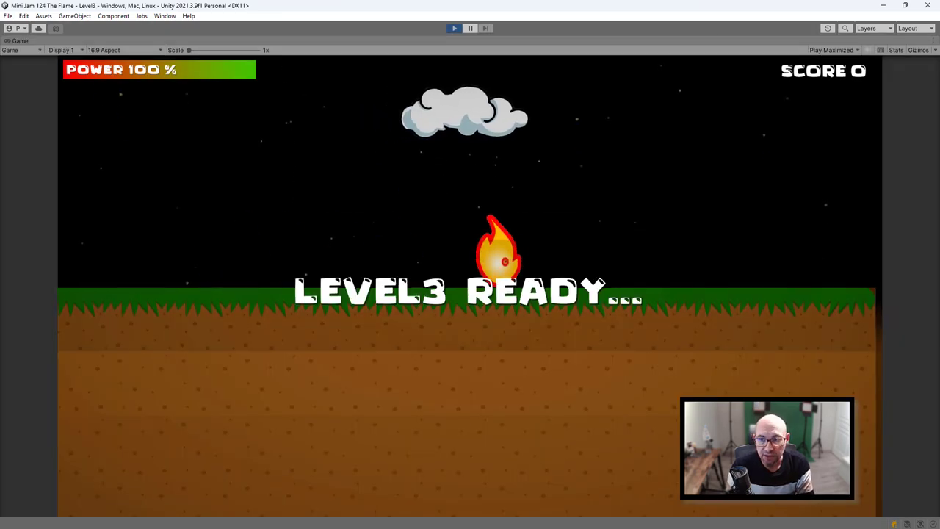
Step: Jump the first pit and work the flame down past the toilet into the shaft
key(Right)
key(space)
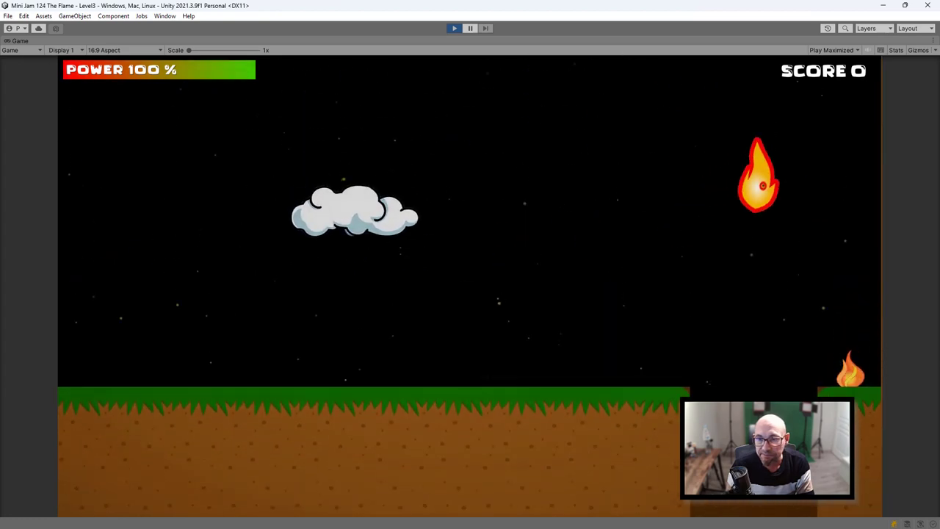
key(Left)
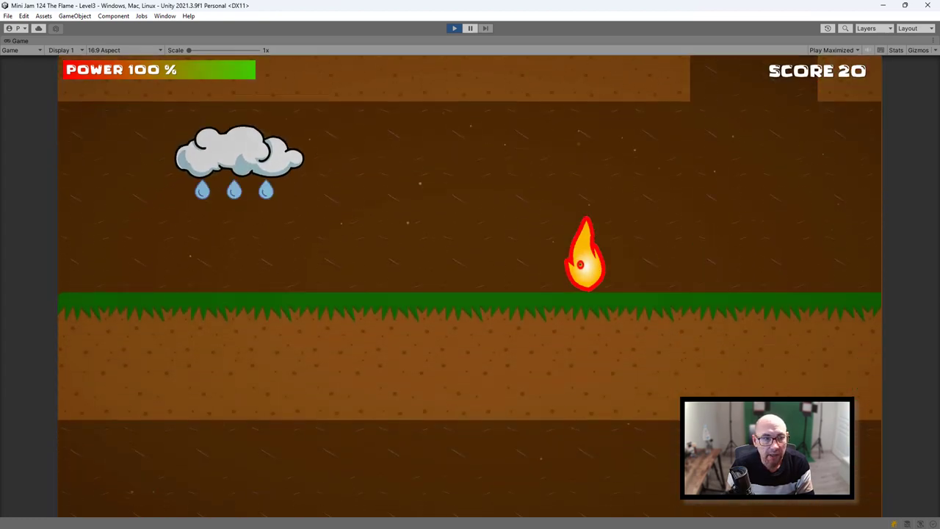
key(Left)
key(Left)
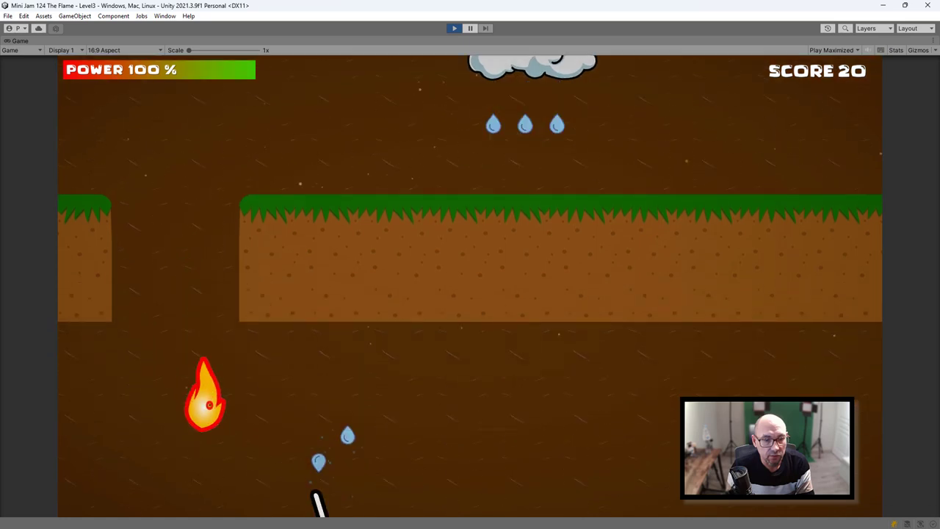
key(space)
key(Right)
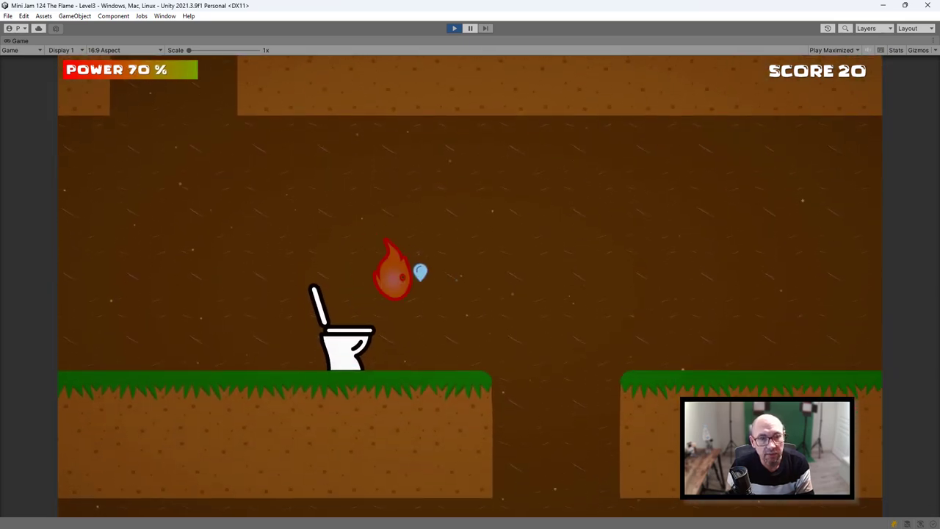
key(Left)
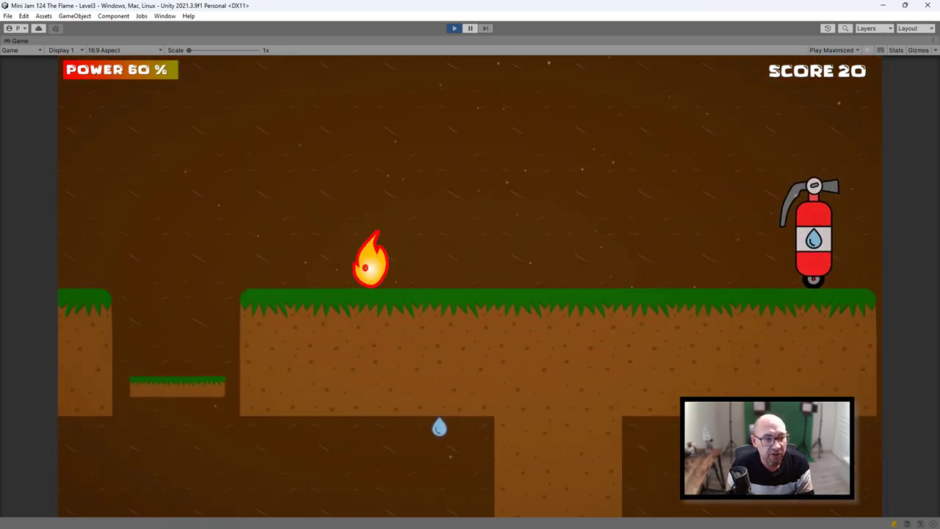
Step: Collect the small fire on the lower floor and guide the flame to the lighter
key(Right)
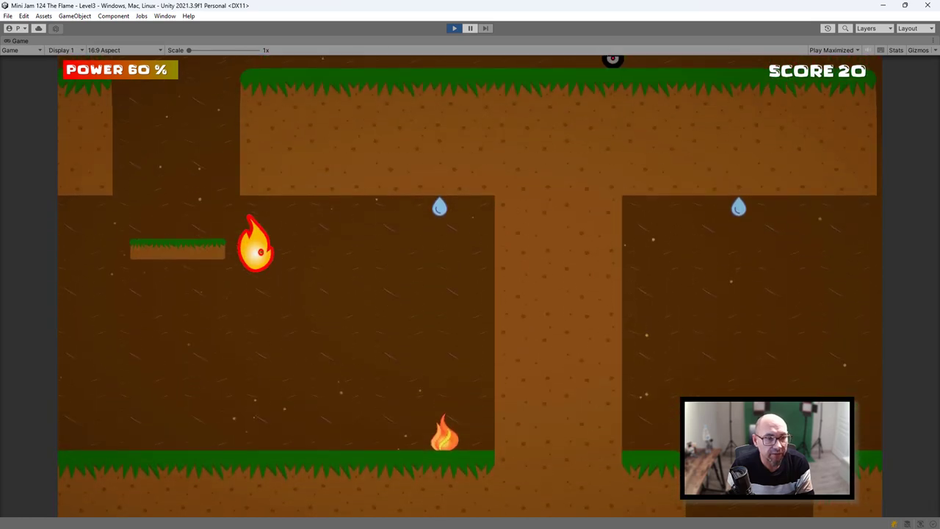
key(Left)
key(space)
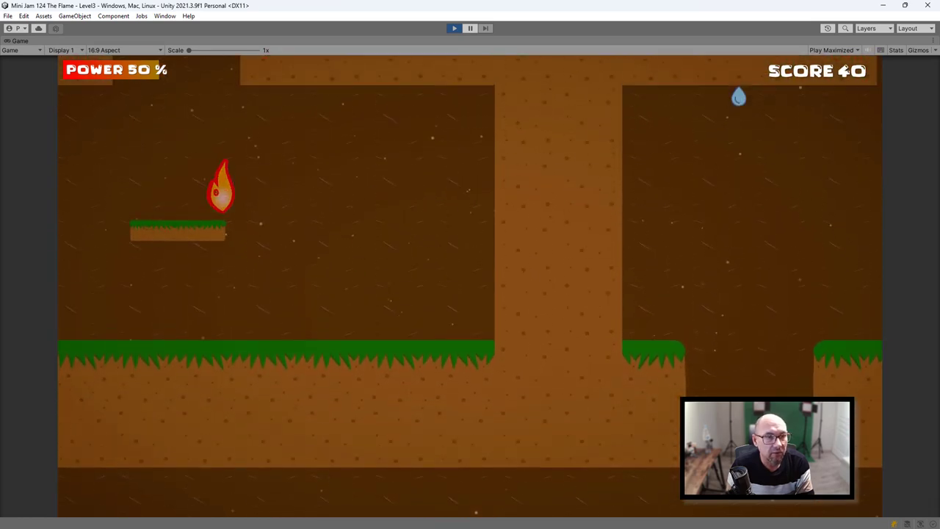
key(Right)
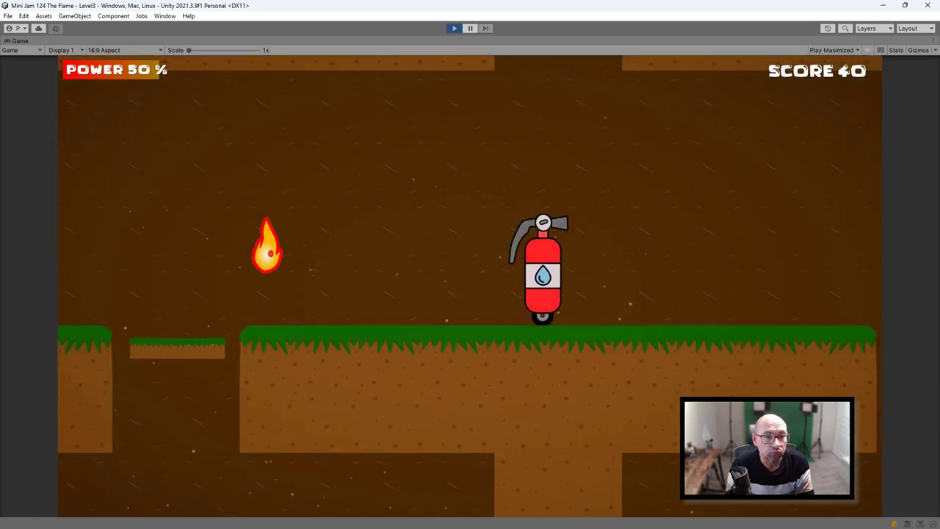
key(Right)
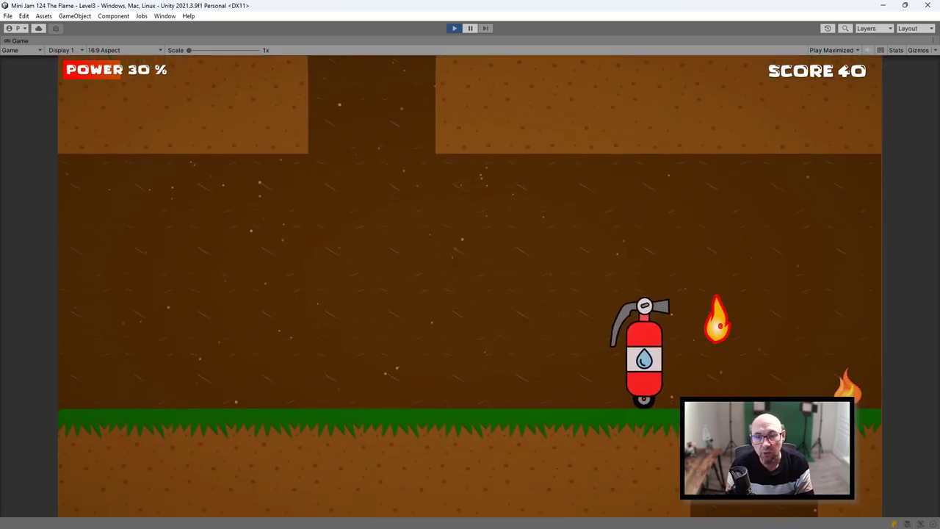
key(Left)
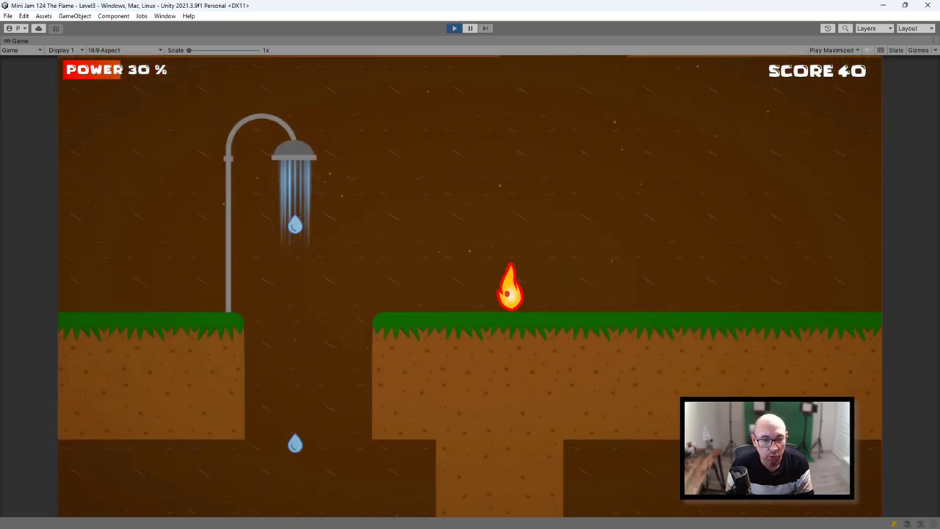
key(Left)
key(Left)
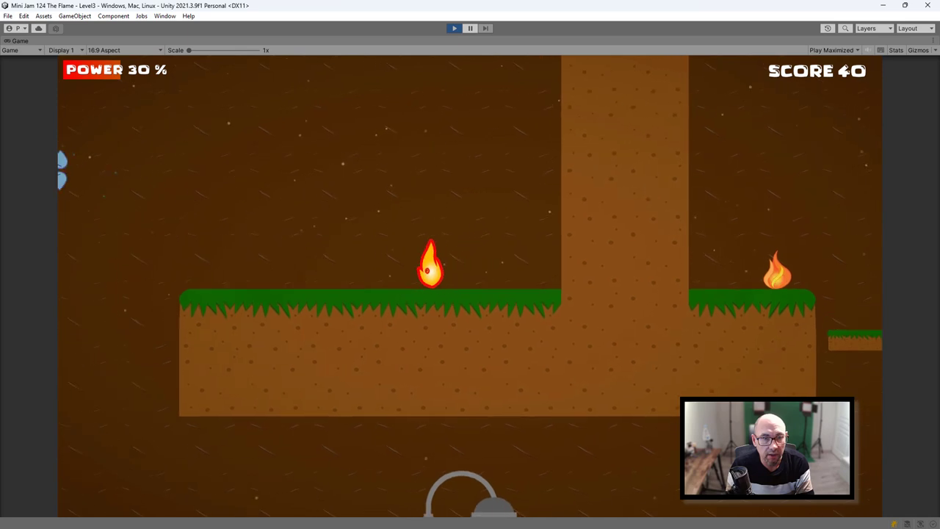
key(Right)
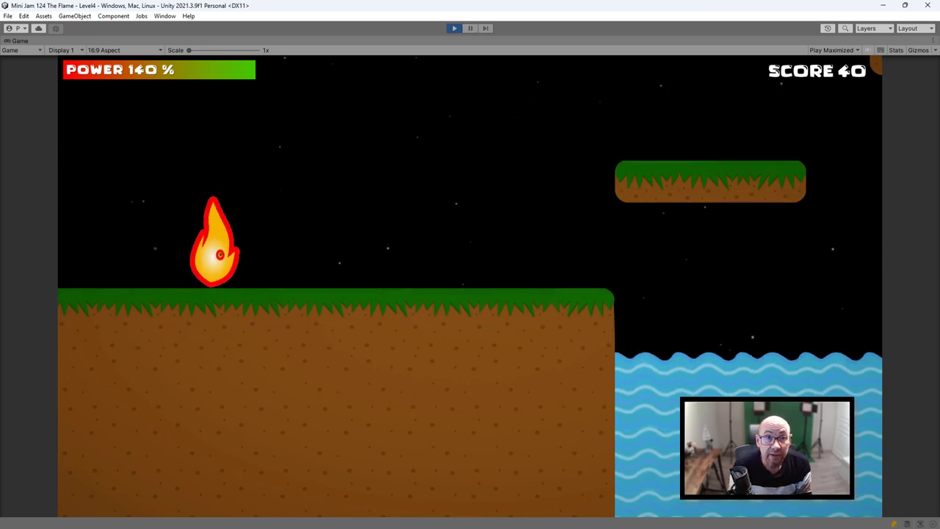
Step: Stop the playtest once Level4 has loaded at 140% power
key(ctrl+p)
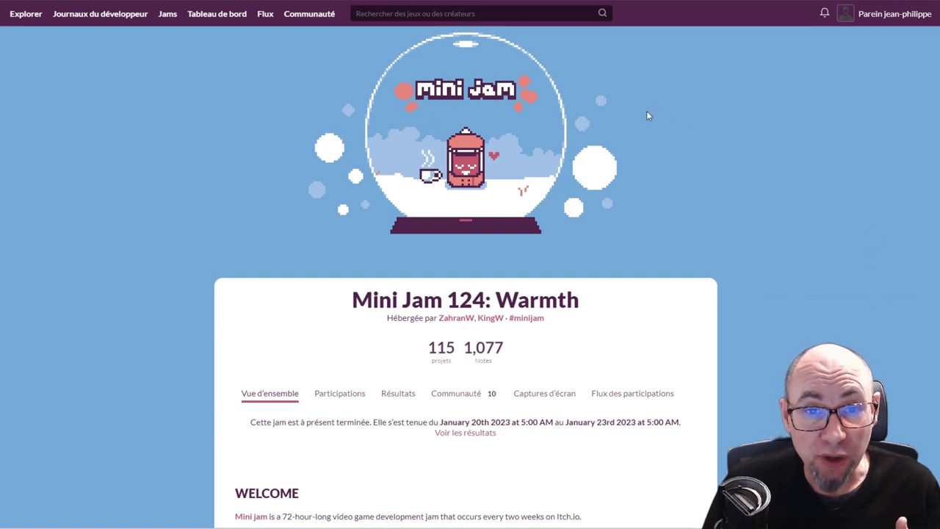
Step: Scroll the Mini Jam 124: Warmth page through Welcome, the 'Your score serves a purpose' limitation, and Rating
scroll(803, 293, down, 2)
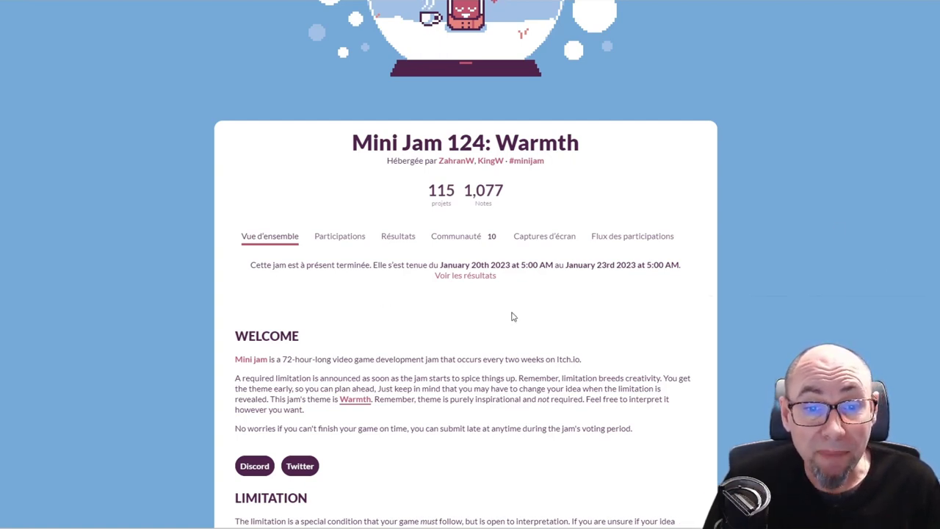
scroll(514, 317, down, 3)
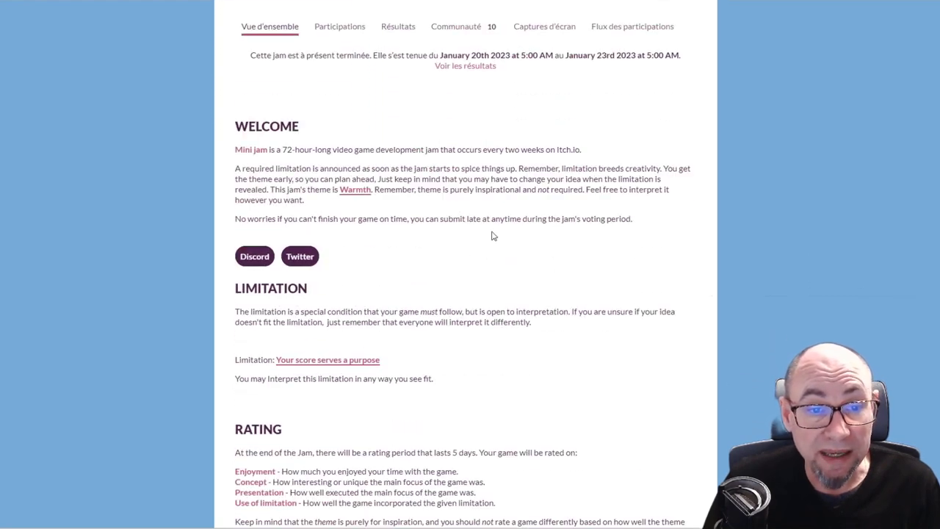
scroll(481, 234, down, 1)
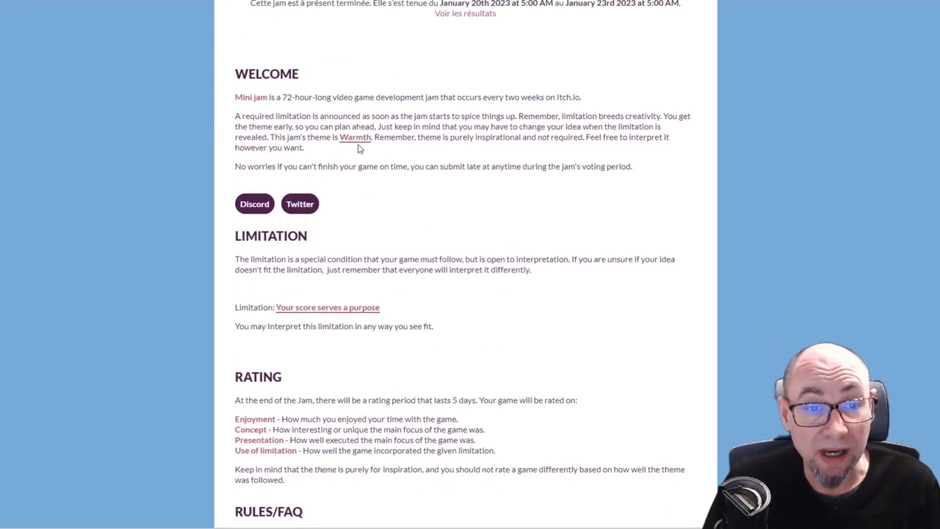
scroll(294, 189, down, 1)
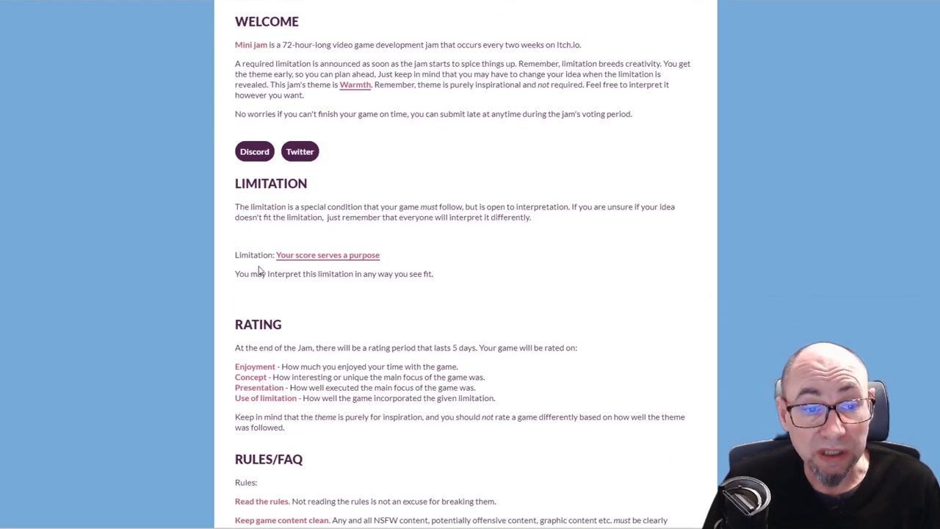
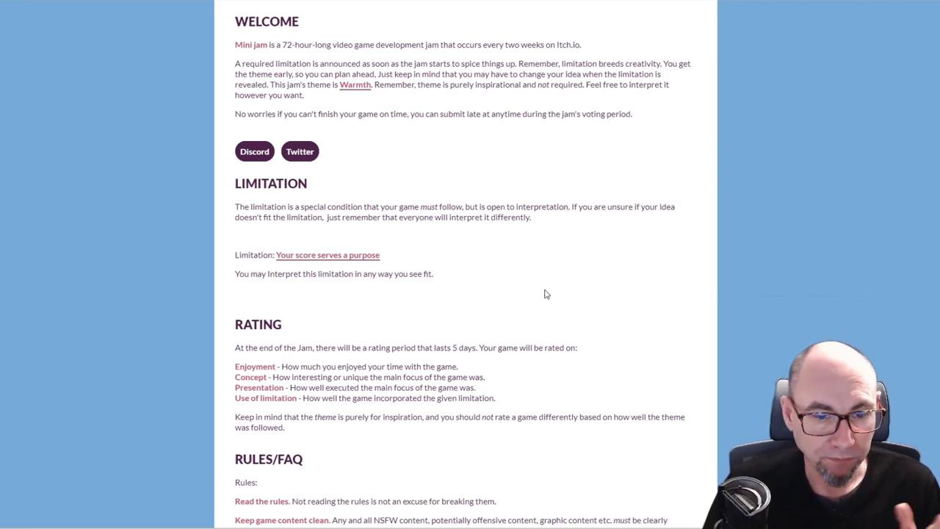
Step: Open the Mini Jam 124: Warmth results via 'Voir les résultats'
scroll(546, 294, down, 2)
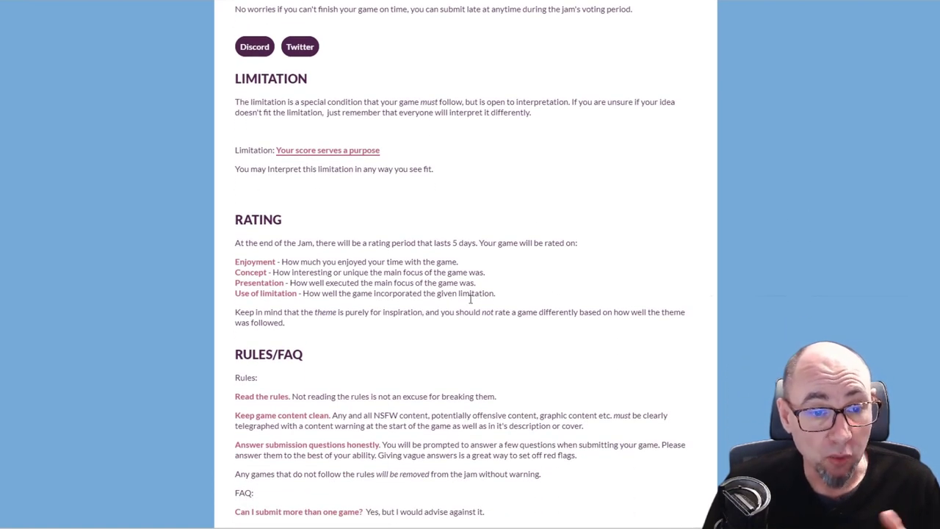
scroll(476, 296, down, 2)
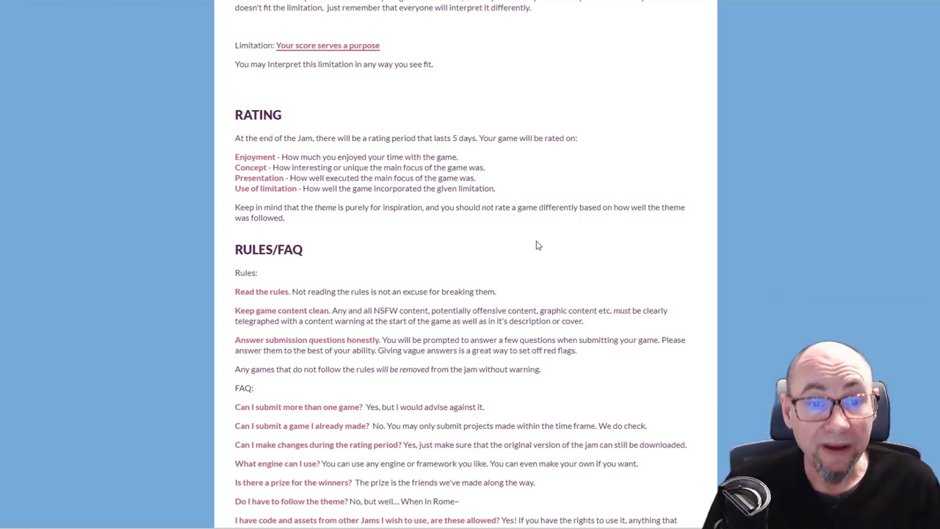
scroll(536, 246, up, 5)
scroll(563, 296, up, 5)
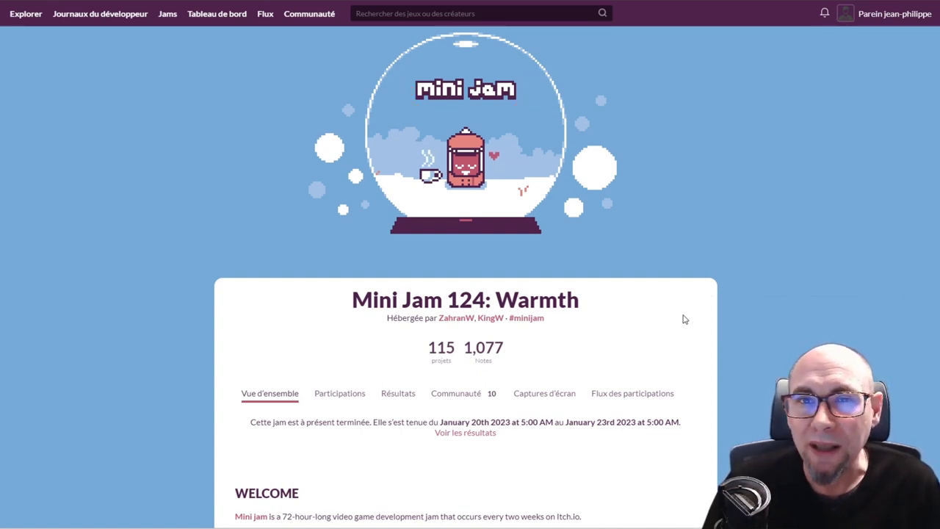
scroll(669, 326, down, 3)
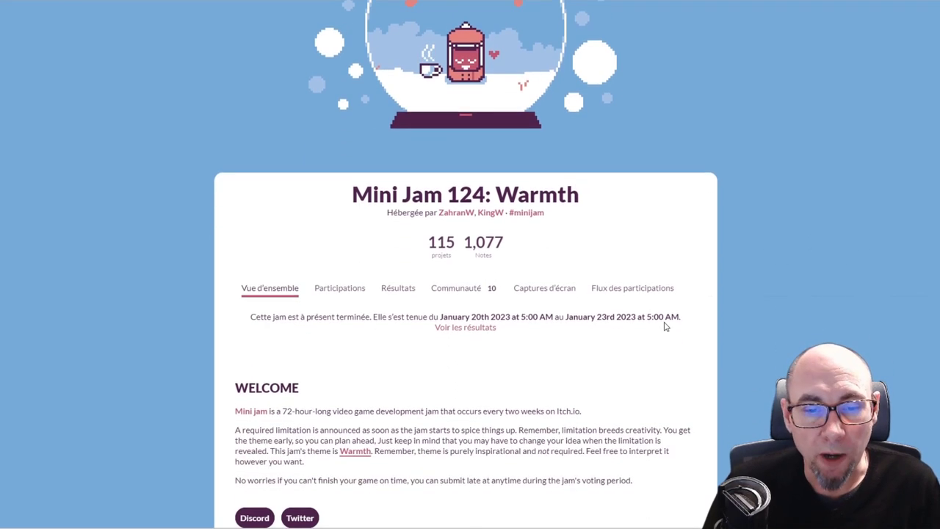
click(472, 175)
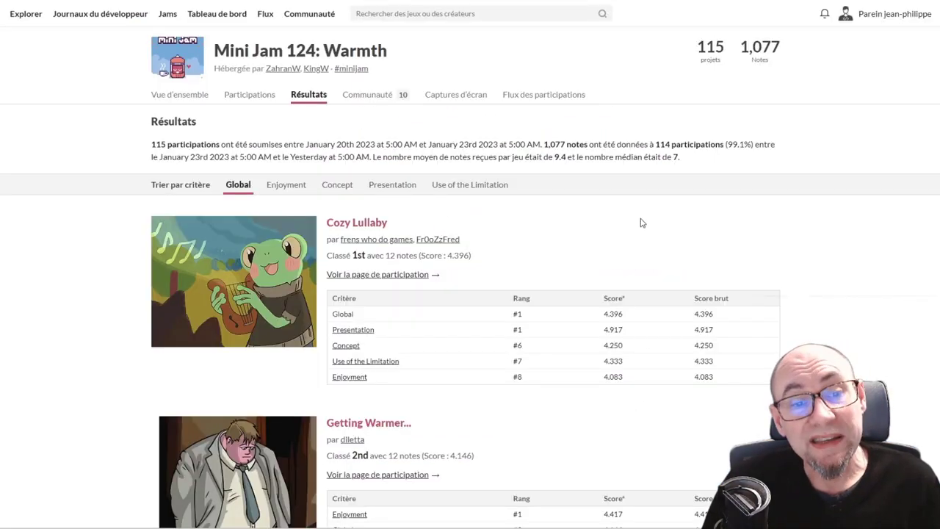
Step: Scroll the Résultats ranking, with Cozy Lullaby 1st at score 4.396
scroll(561, 294, down, 3)
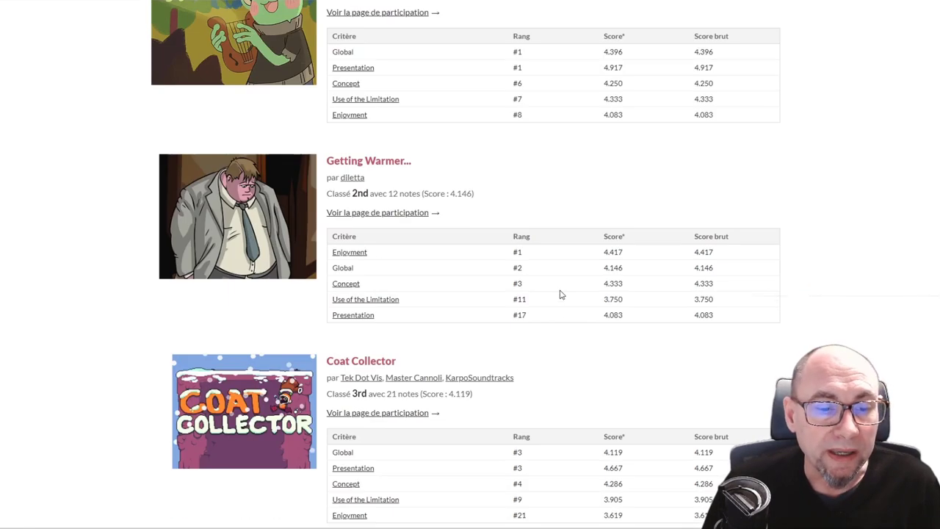
scroll(546, 309, down, 2)
scroll(519, 312, up, 2)
scroll(519, 312, up, 2)
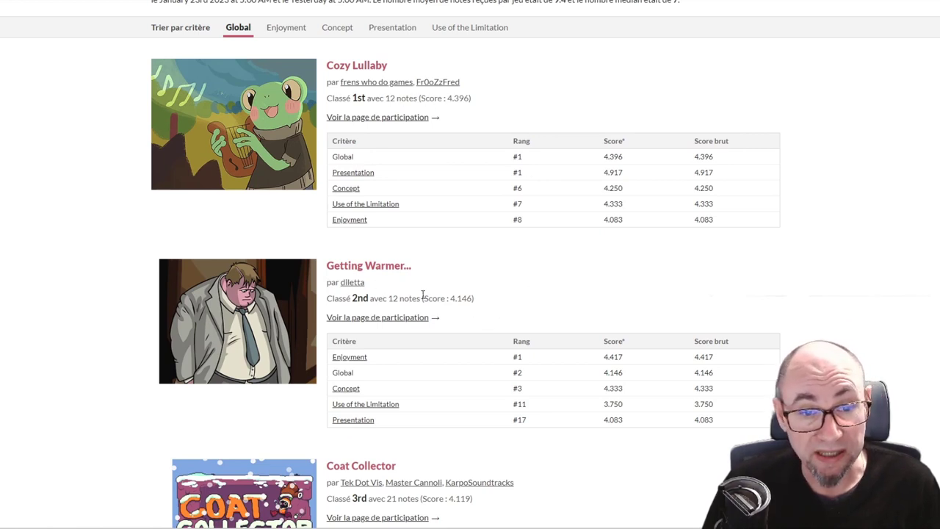
scroll(422, 294, down, 3)
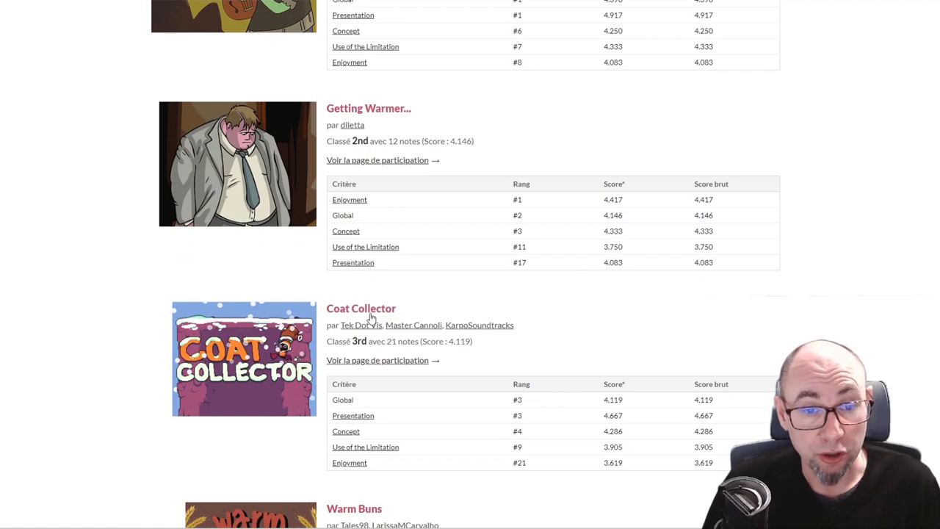
scroll(439, 314, down, 5)
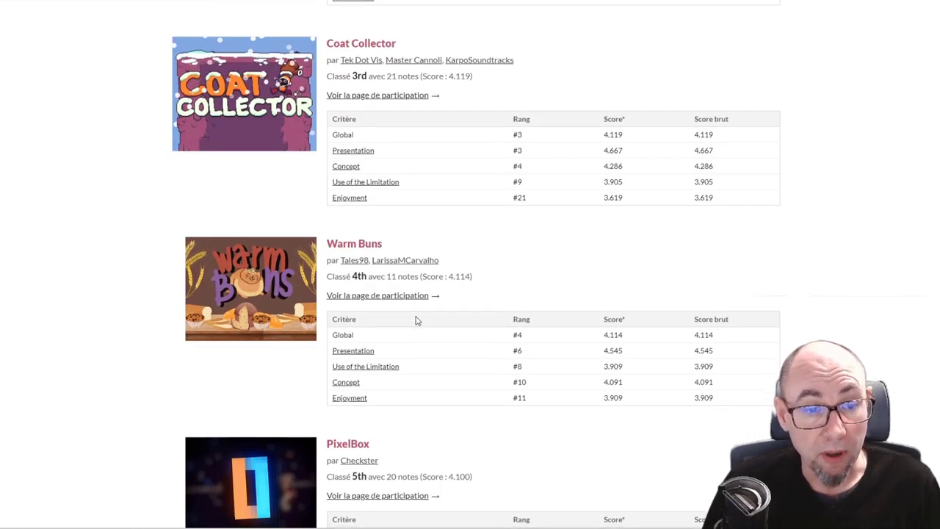
scroll(422, 294, down, 4)
scroll(474, 277, up, 7)
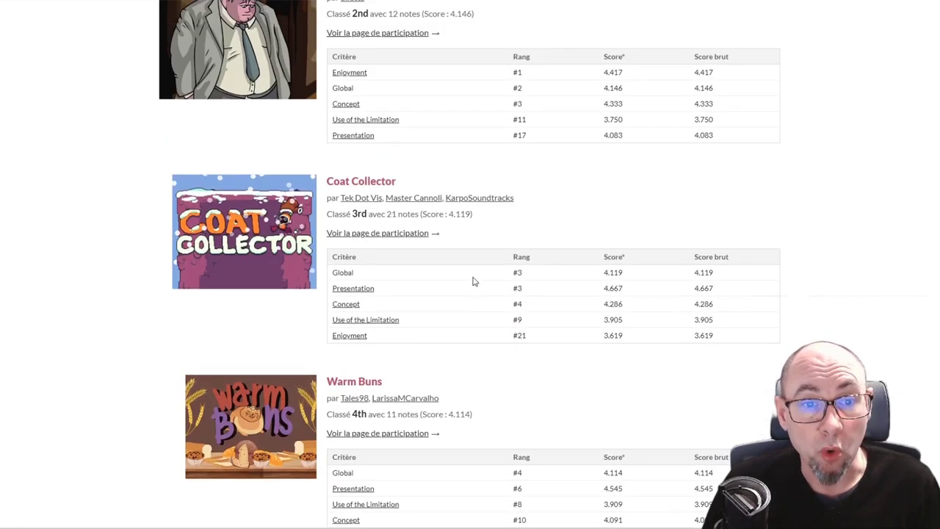
scroll(474, 279, up, 8)
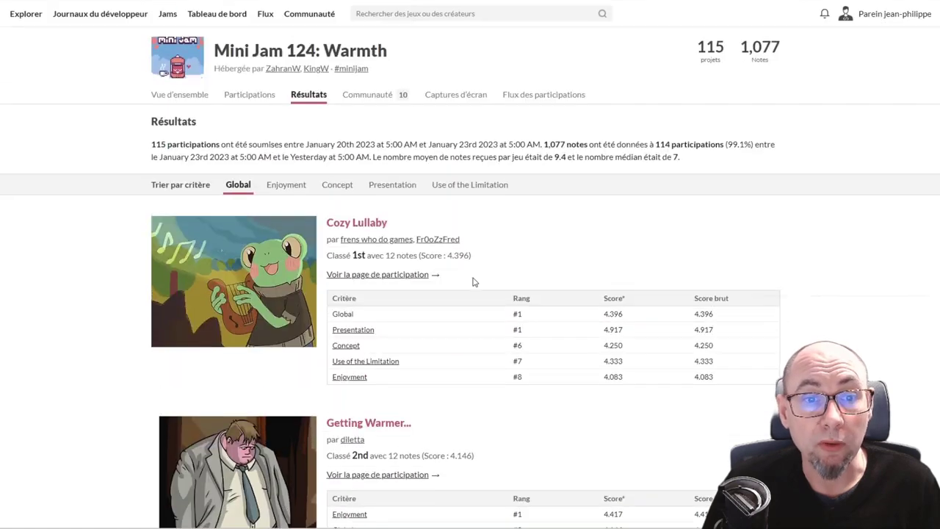
Step: Open Cozy Lullaby's page and review its description, Télécharger and Commentaires sections
click(360, 228)
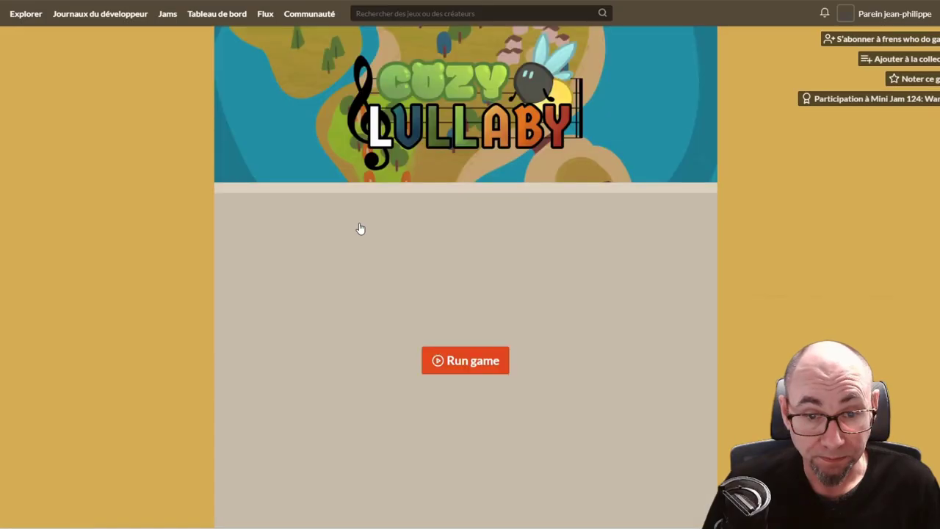
scroll(579, 259, down, 2)
scroll(579, 259, down, 3)
scroll(387, 189, down, 2)
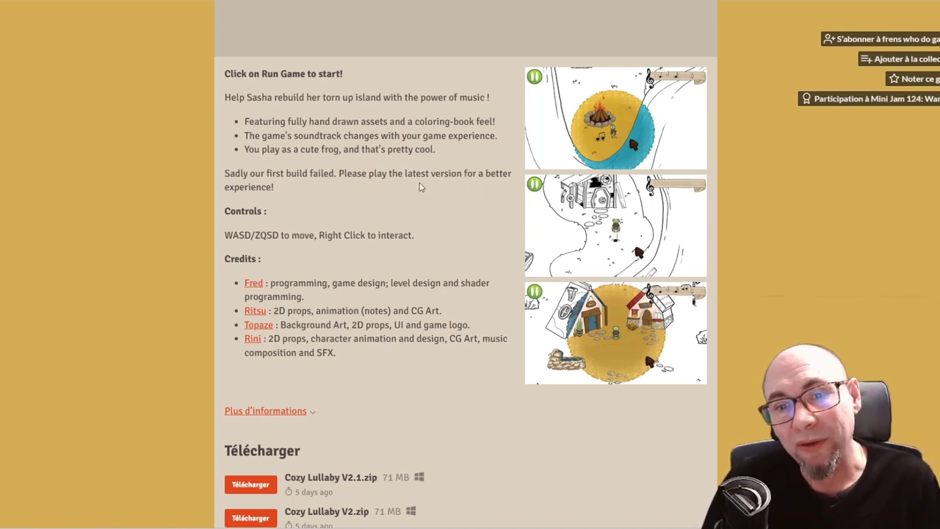
scroll(426, 221, down, 3)
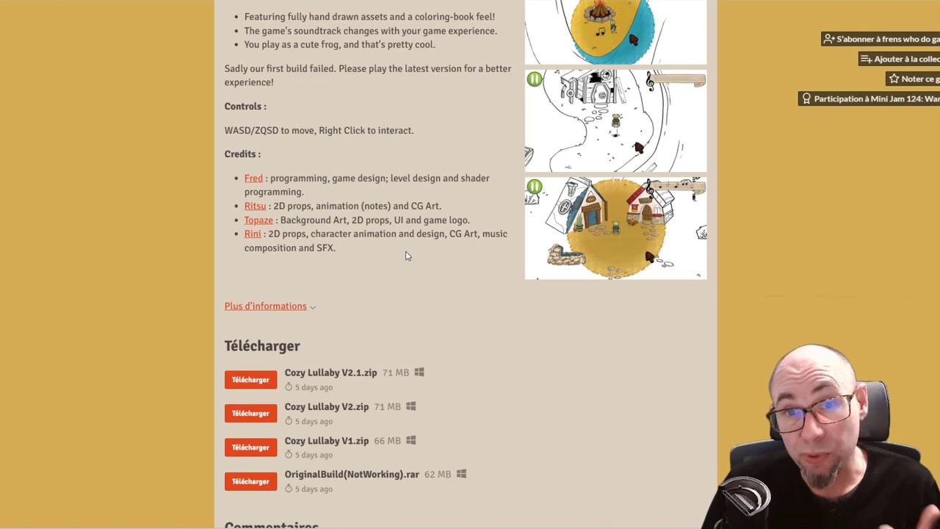
scroll(415, 249, down, 1)
scroll(419, 243, down, 1)
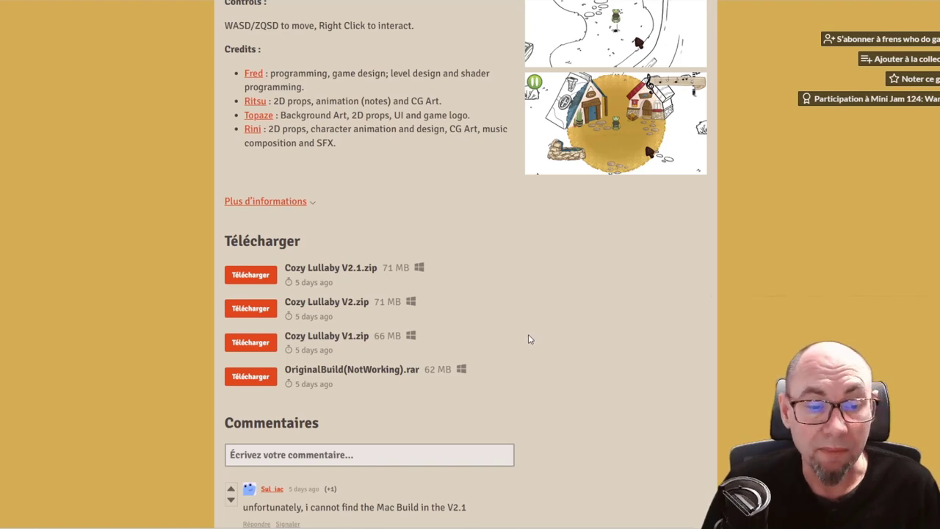
scroll(516, 340, up, 3)
scroll(517, 340, up, 8)
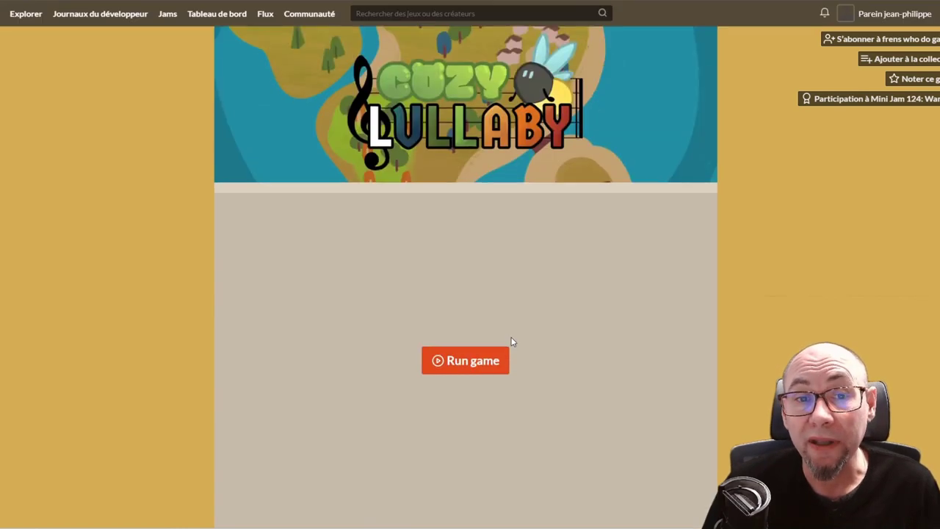
Step: Launch Cozy Lullaby's browser build and switch it to fullscreen
click(452, 361)
scroll(558, 357, down, 2)
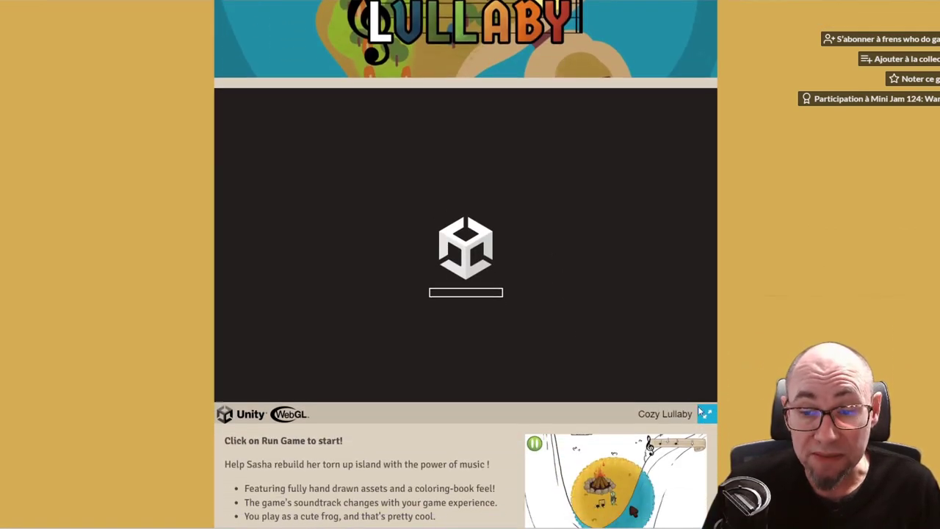
click(705, 413)
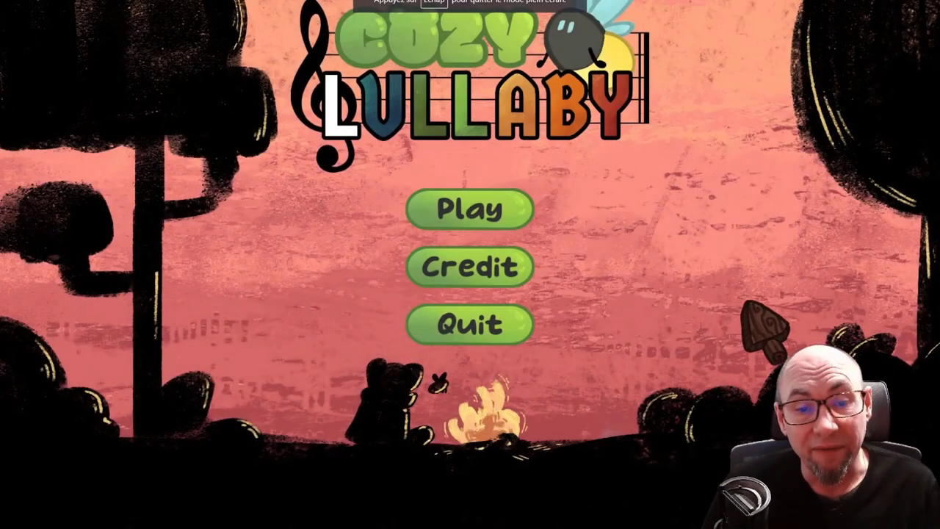
Step: View the game's Credit screen, return to the title menu, and start playing
click(518, 272)
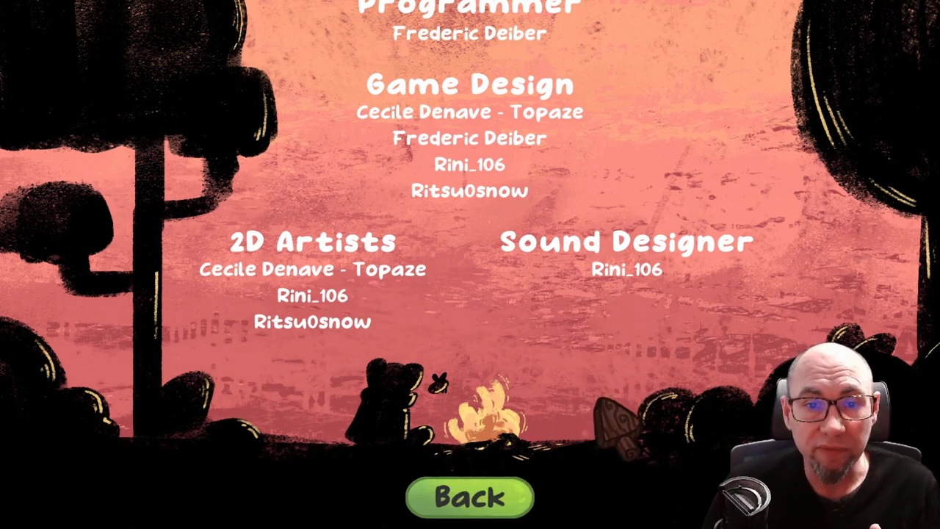
click(499, 494)
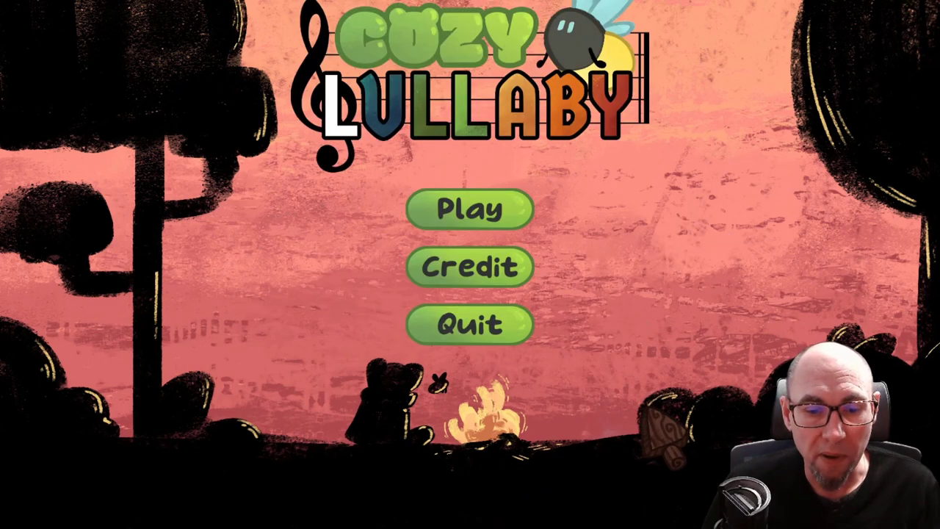
click(474, 212)
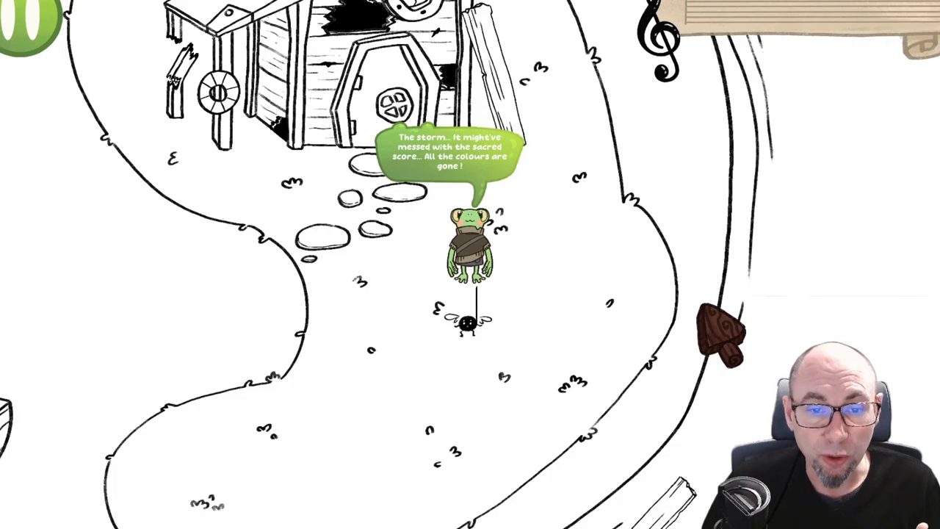
Step: Walk the frog with WASD around the house up to the broken wooden bridge
key(w)
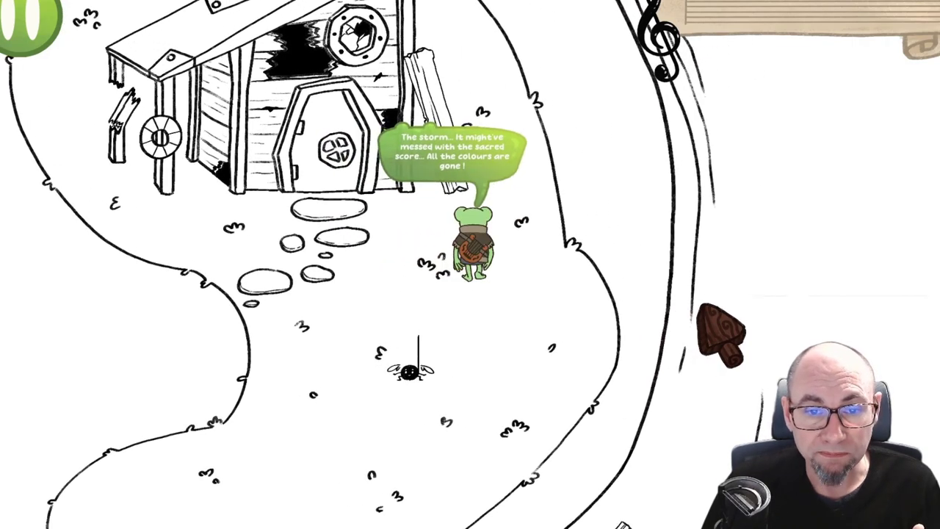
key(s)
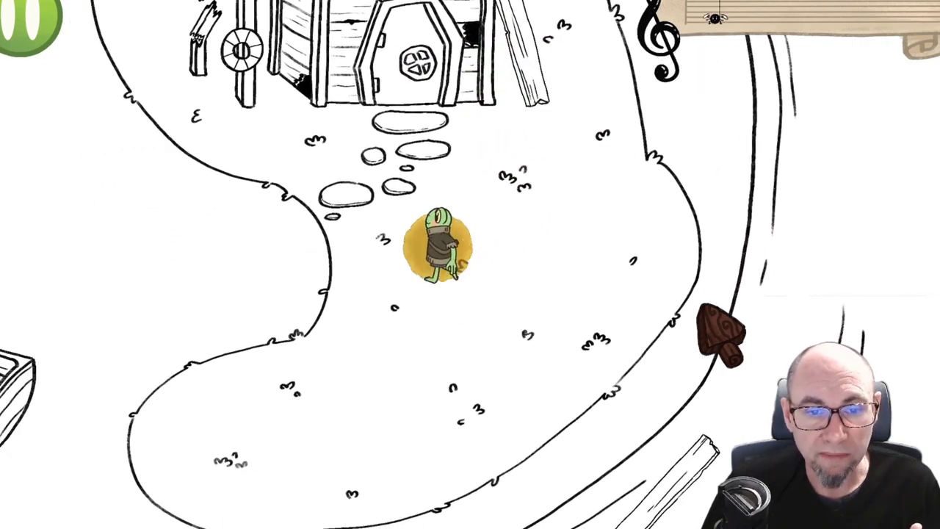
key(w)
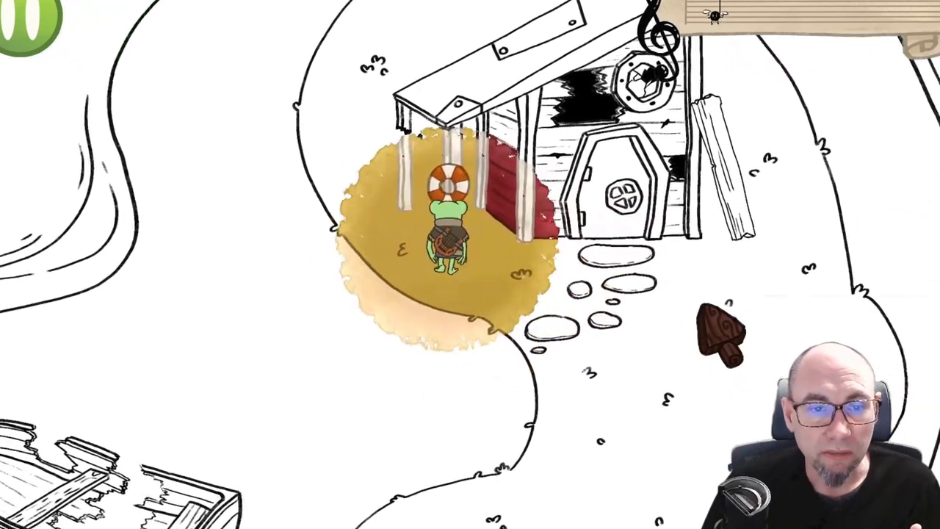
key(w)
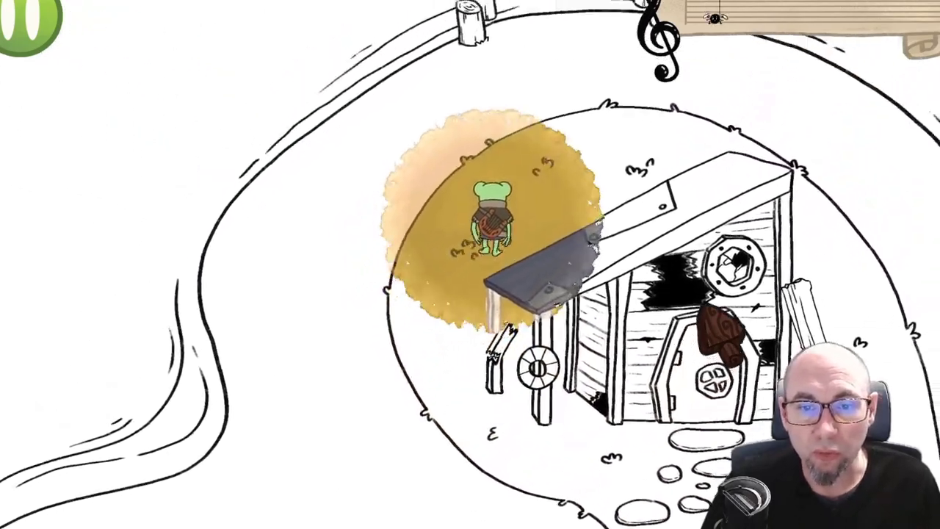
key(w)
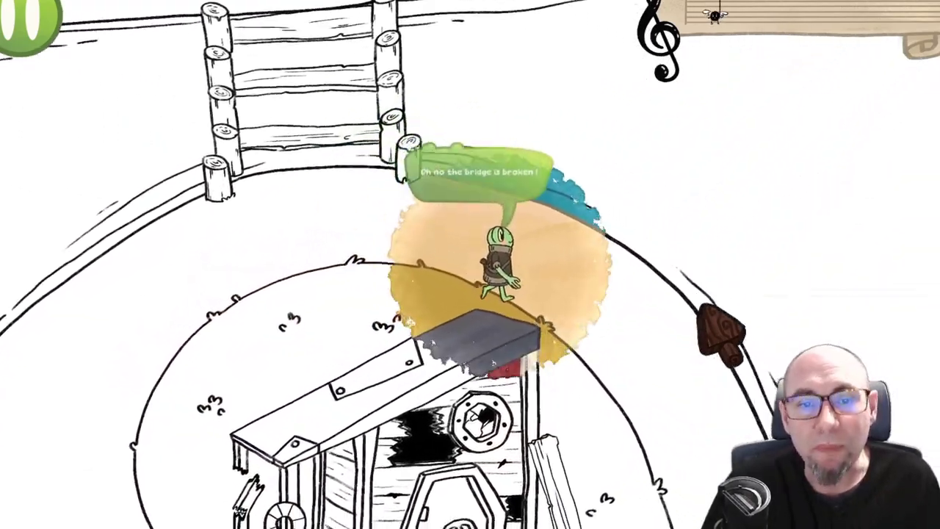
key(w)
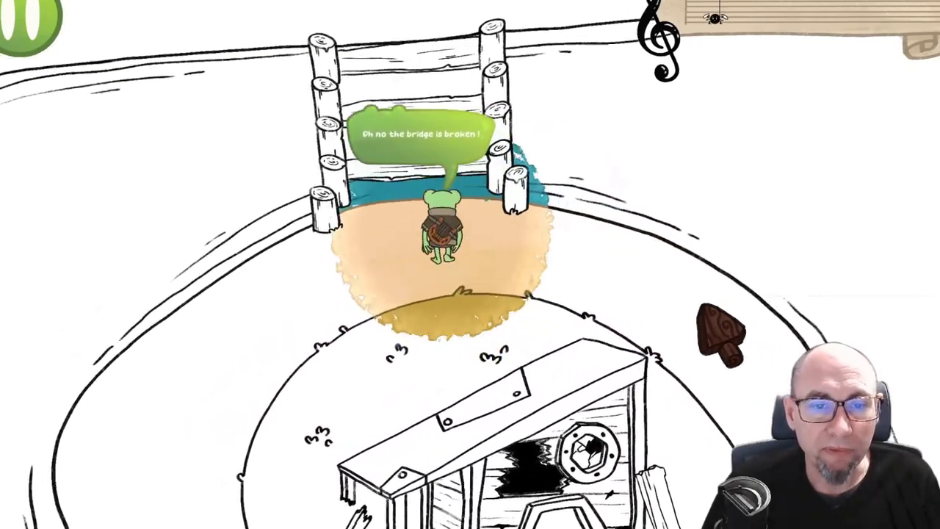
Step: Walk the frog away from the bridge along the path to the shed's red door
key(s)
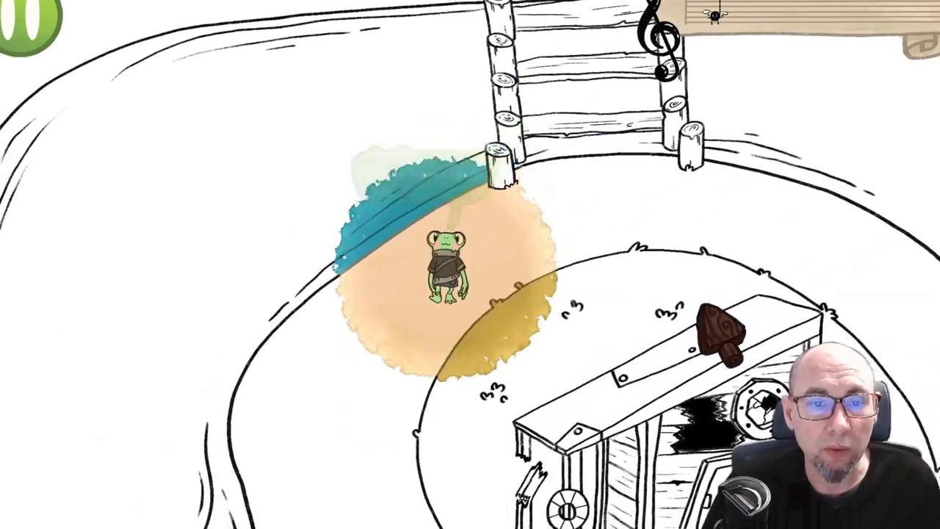
key(d)
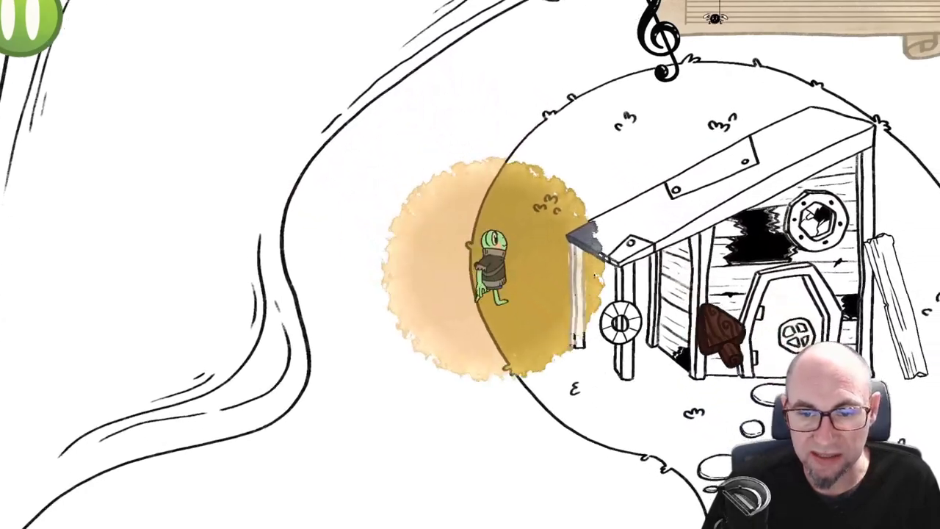
key(a)
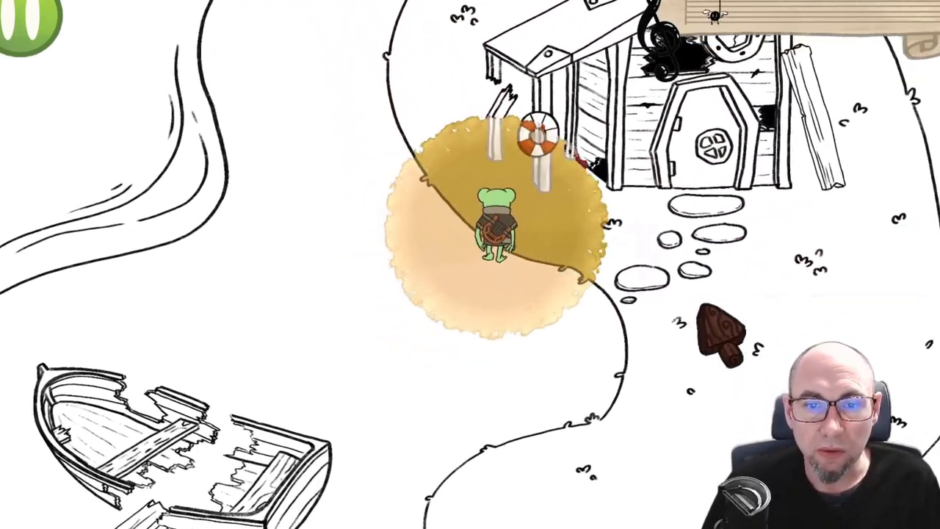
key(w)
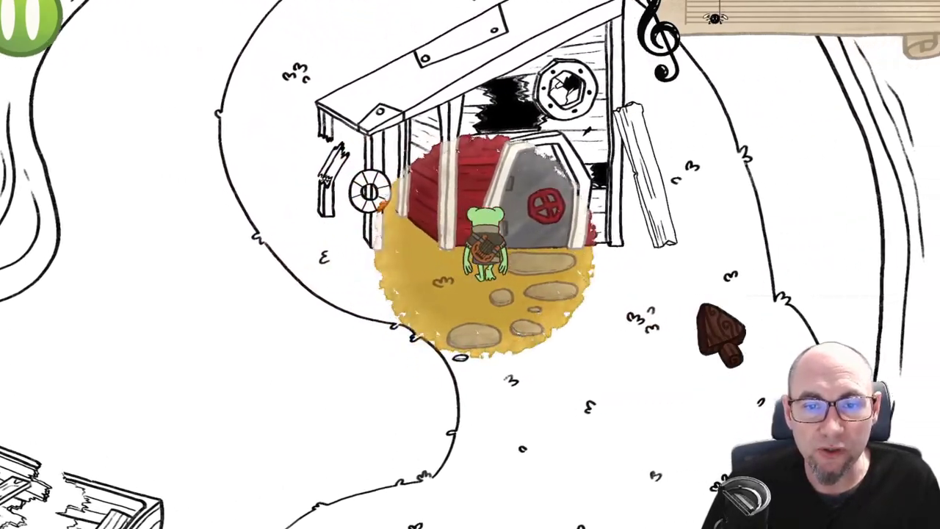
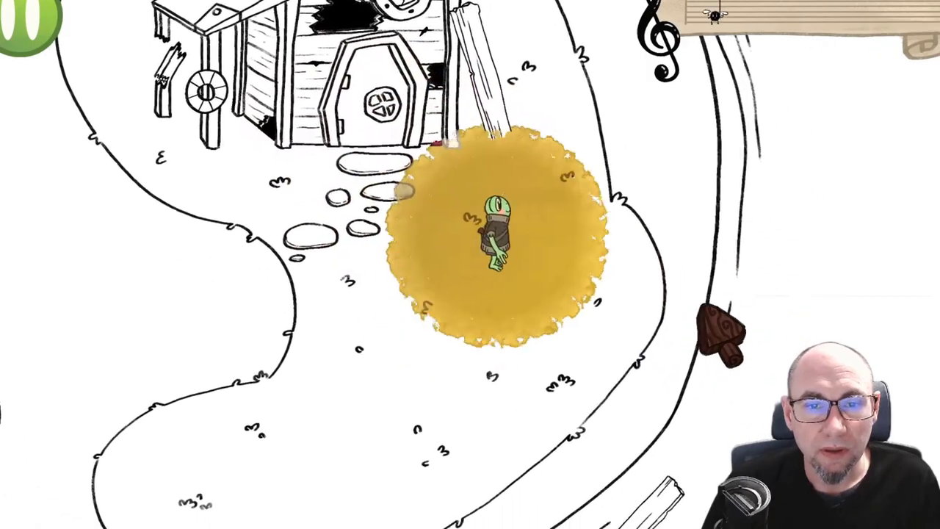
Step: In Cozy Lullaby, walk the frog from the shed down the path onto the broken boat
key(w)
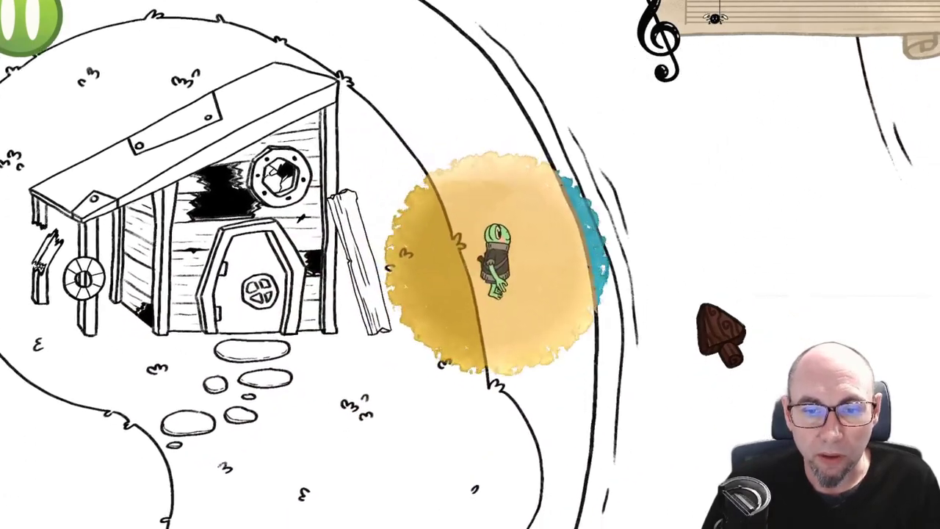
key(s)
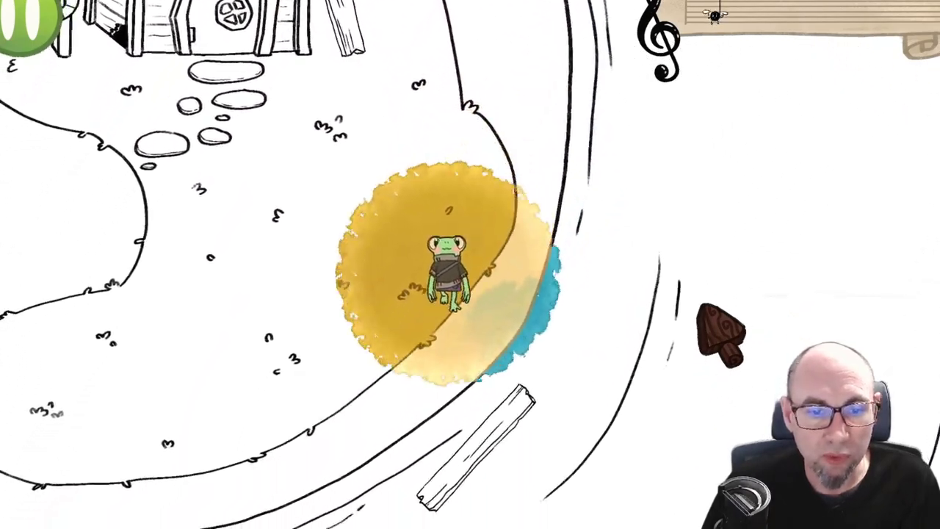
key(s)
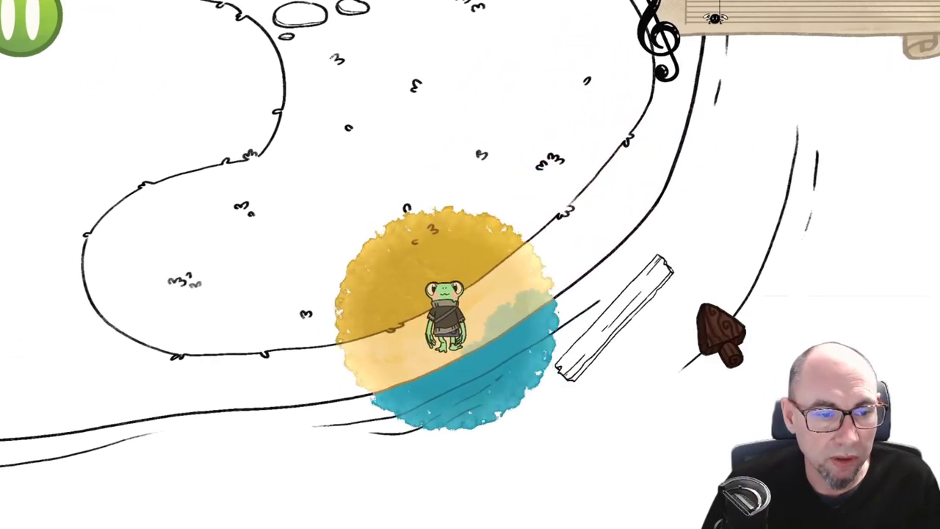
key(a)
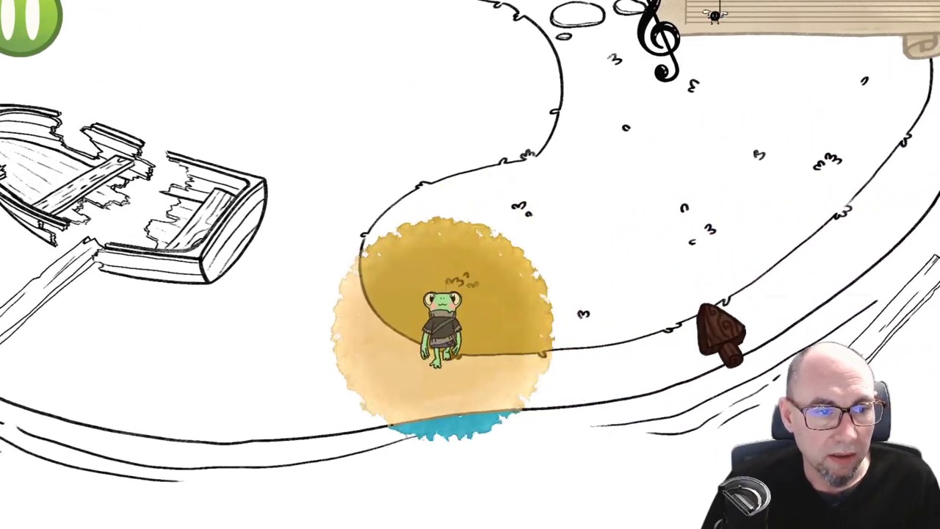
key(a)
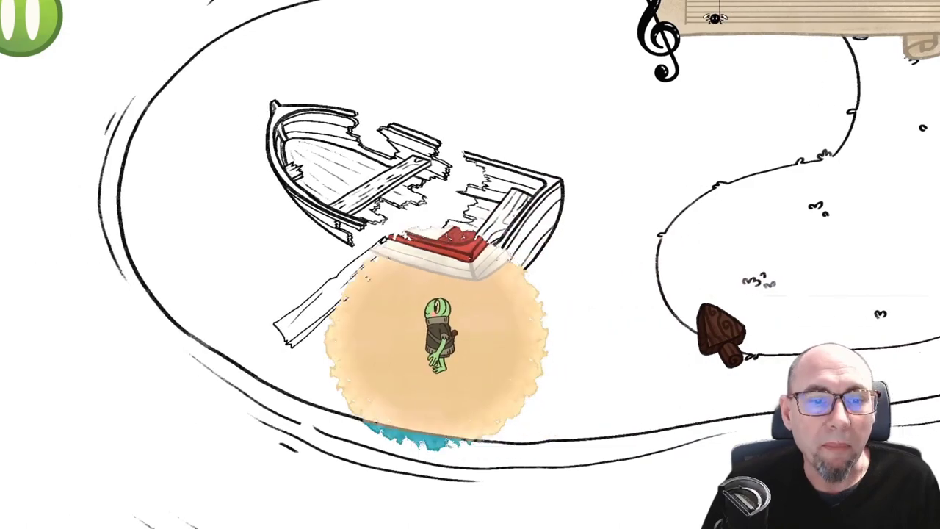
key(w)
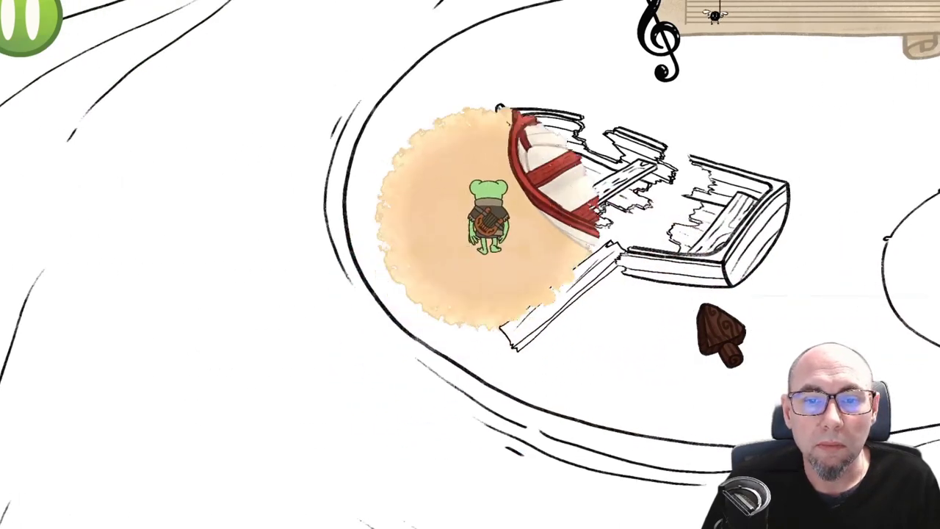
key(d)
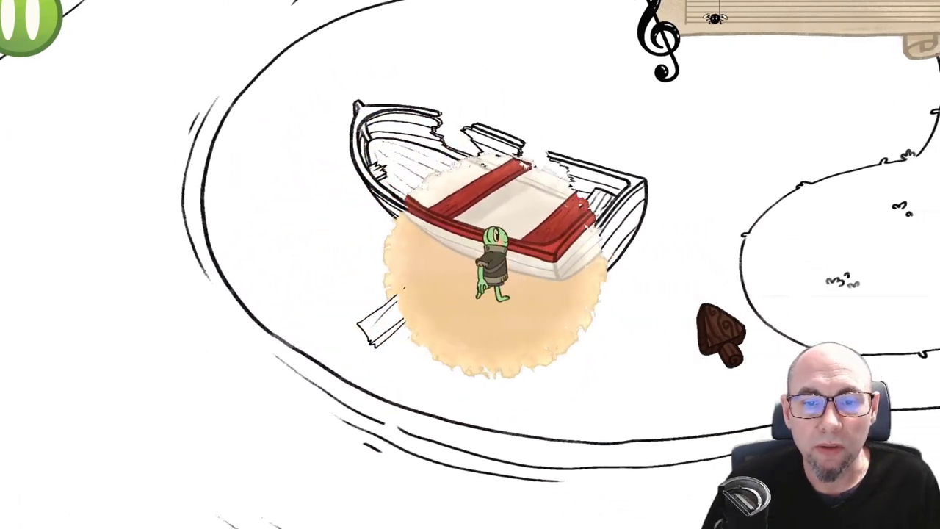
Step: Walk the frog past the shack up to the wooden fence, then back around the shack
key(w)
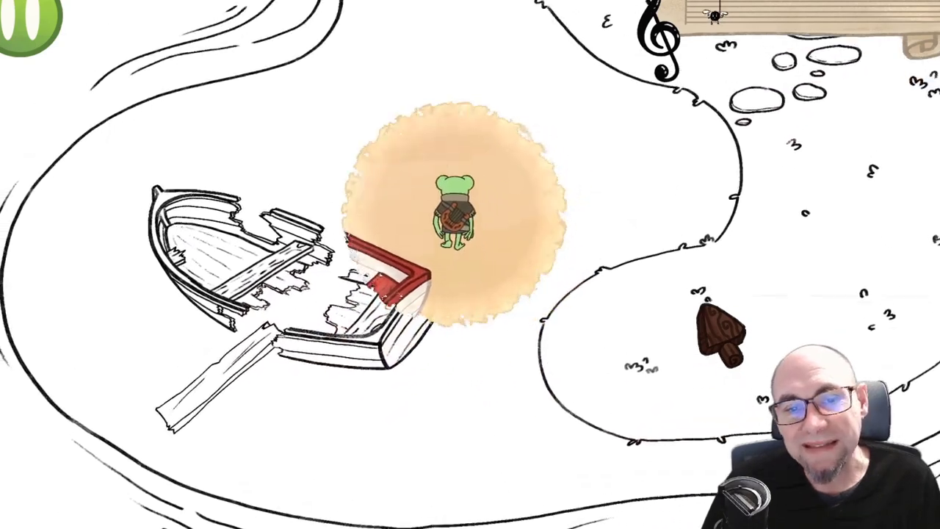
key(w)
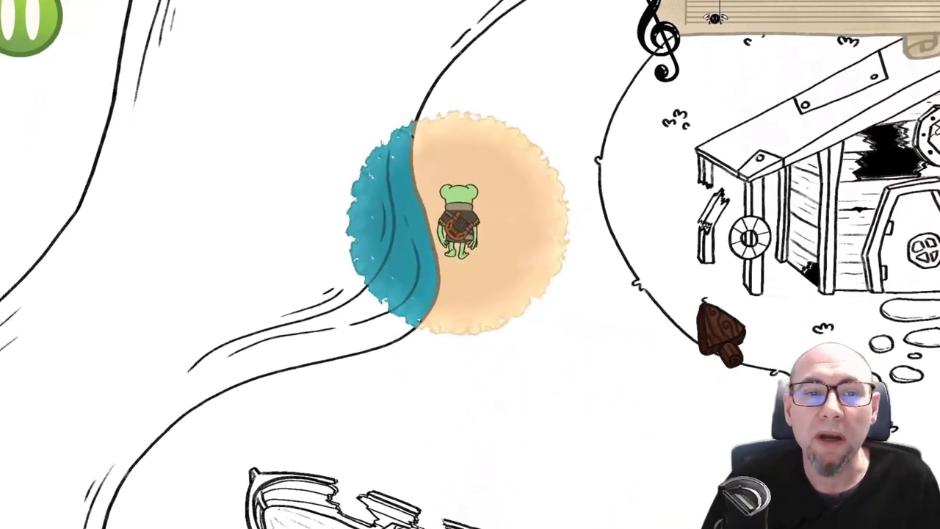
key(w)
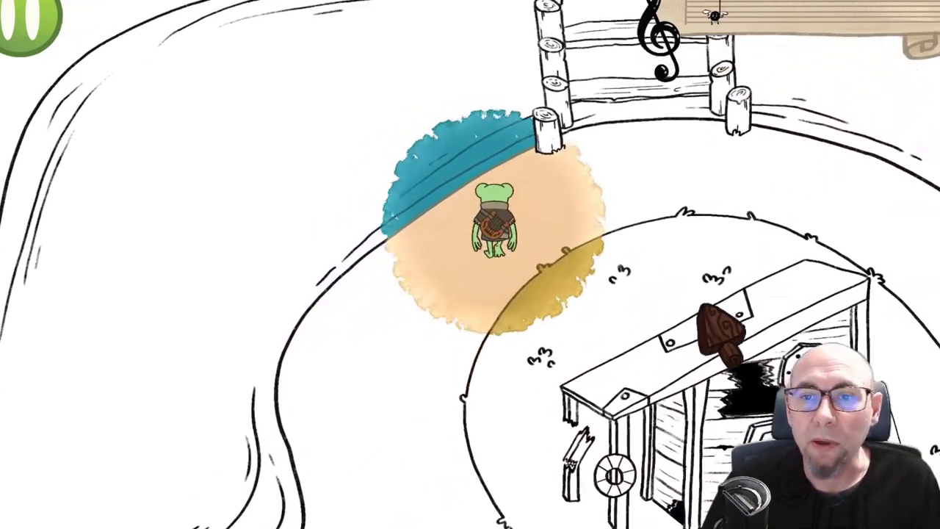
key(w)
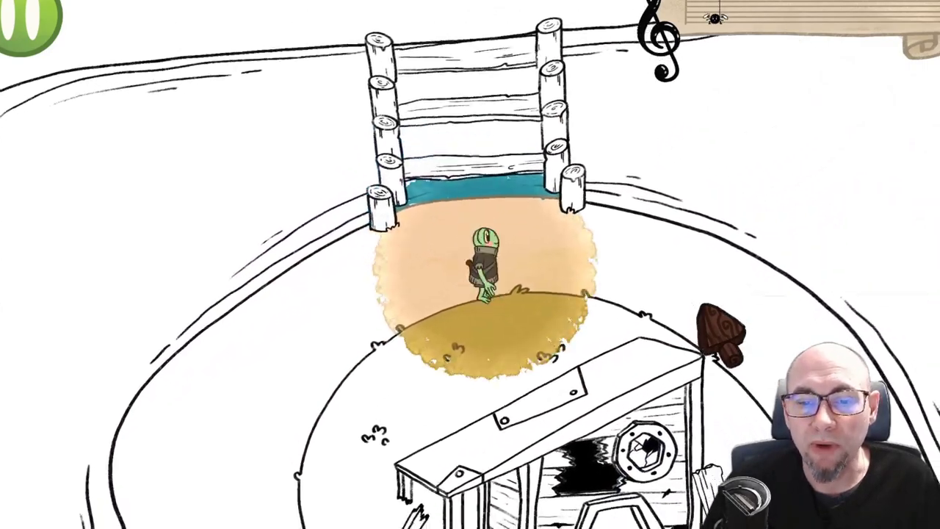
key(s)
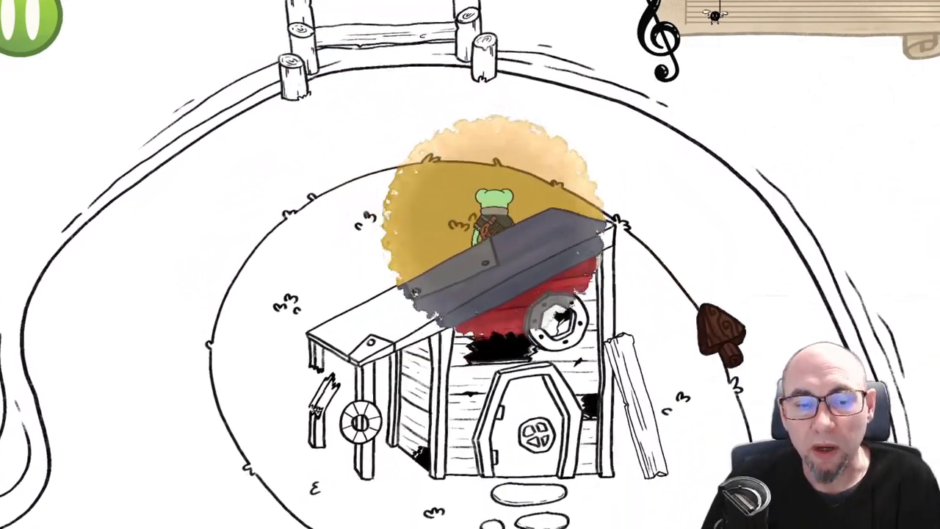
key(s)
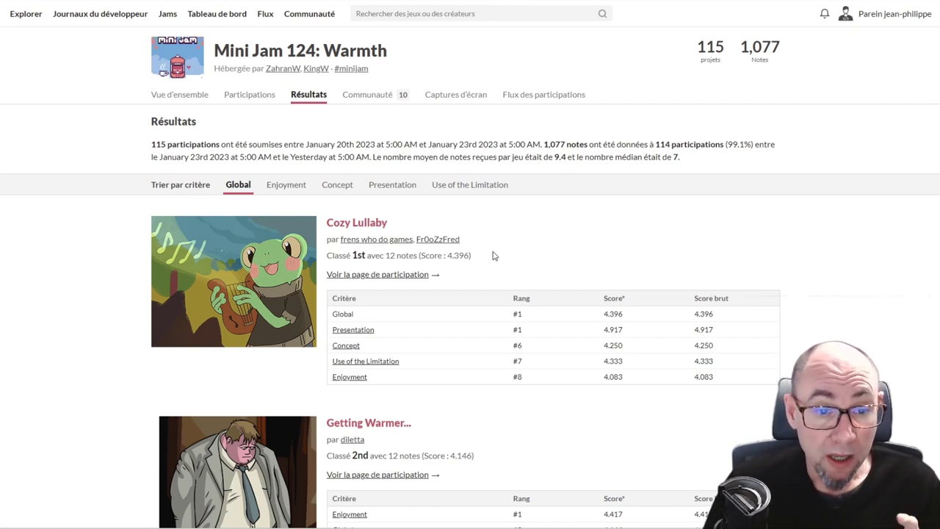
Step: Scroll through the first page of Mini Jam 124: Warmth results
scroll(492, 250, down, 1)
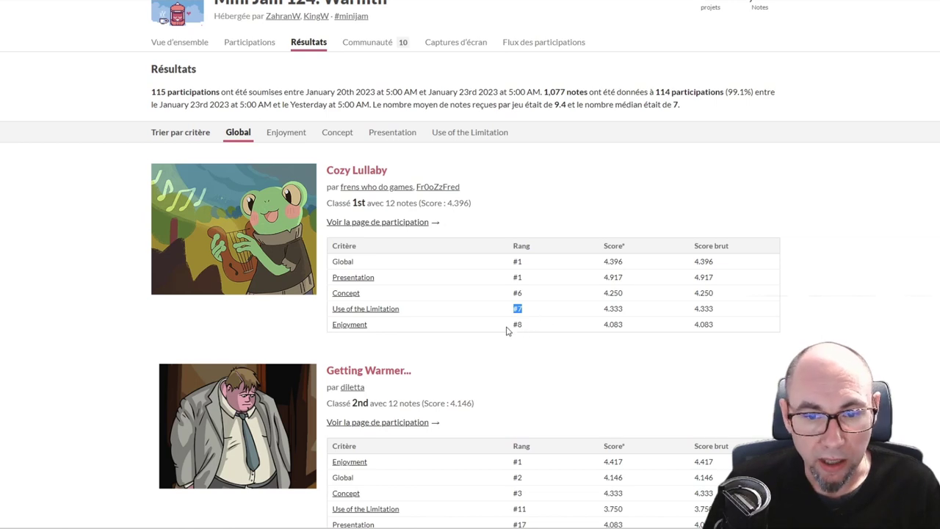
scroll(540, 328, down, 2)
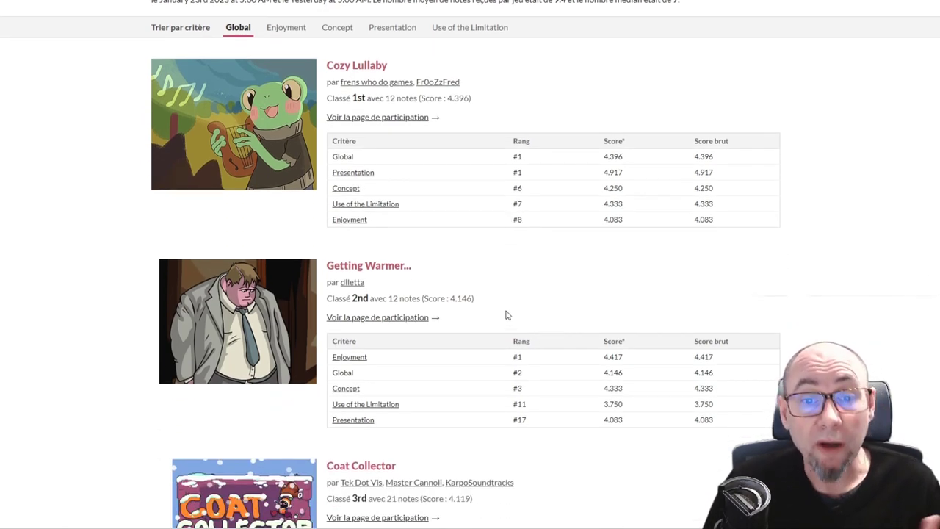
scroll(504, 316, down, 3)
scroll(504, 316, down, 6)
scroll(505, 313, down, 6)
scroll(506, 313, down, 7)
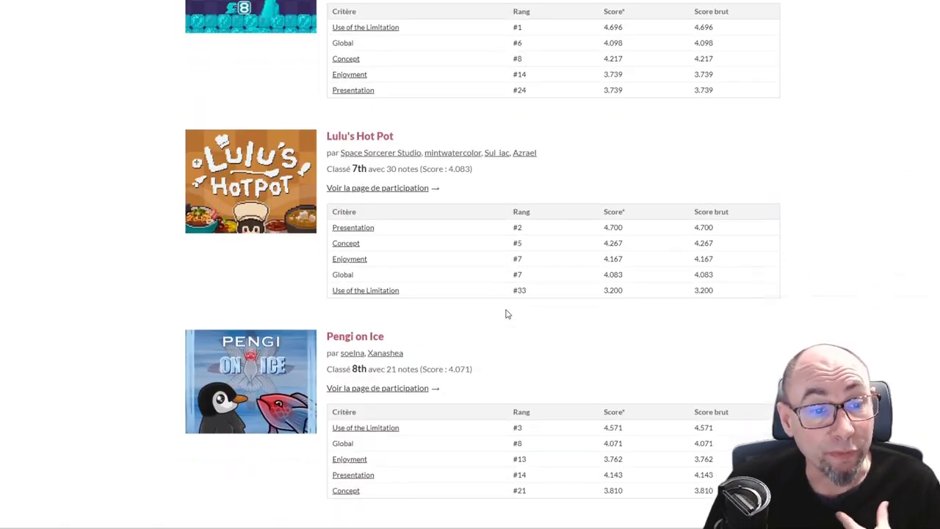
scroll(505, 314, down, 9)
scroll(504, 314, down, 5)
scroll(504, 314, down, 7)
scroll(503, 314, down, 4)
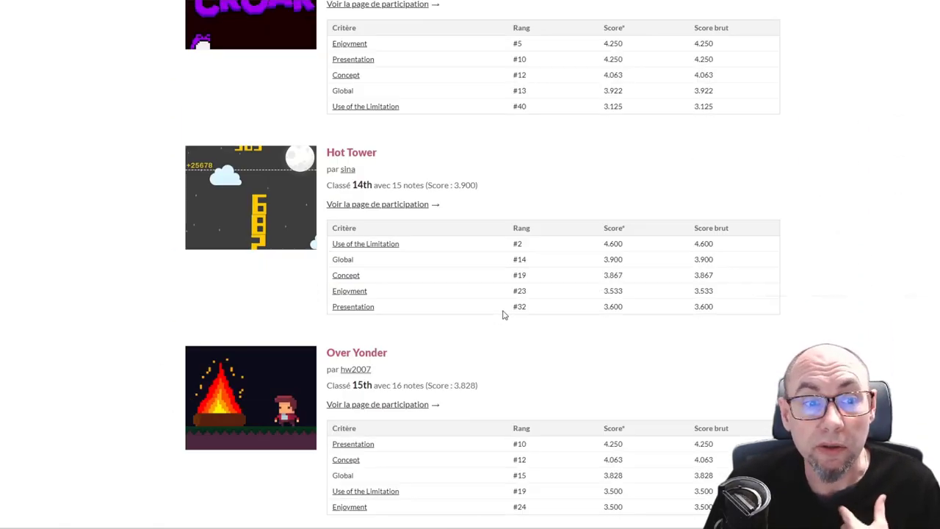
scroll(503, 316, down, 7)
scroll(502, 316, down, 4)
scroll(501, 317, down, 5)
scroll(502, 317, down, 6)
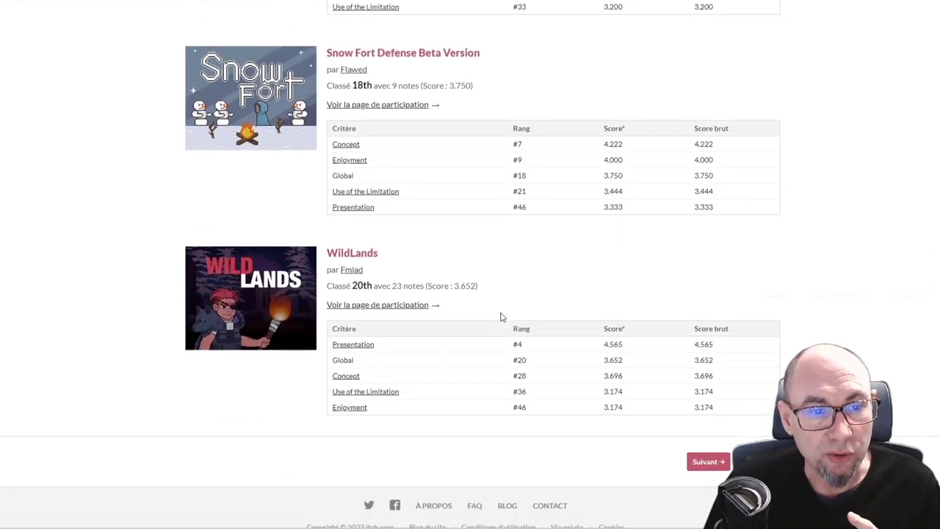
Step: Go to the second results page and scroll to The flame, ranked 38th with 3.361
click(705, 435)
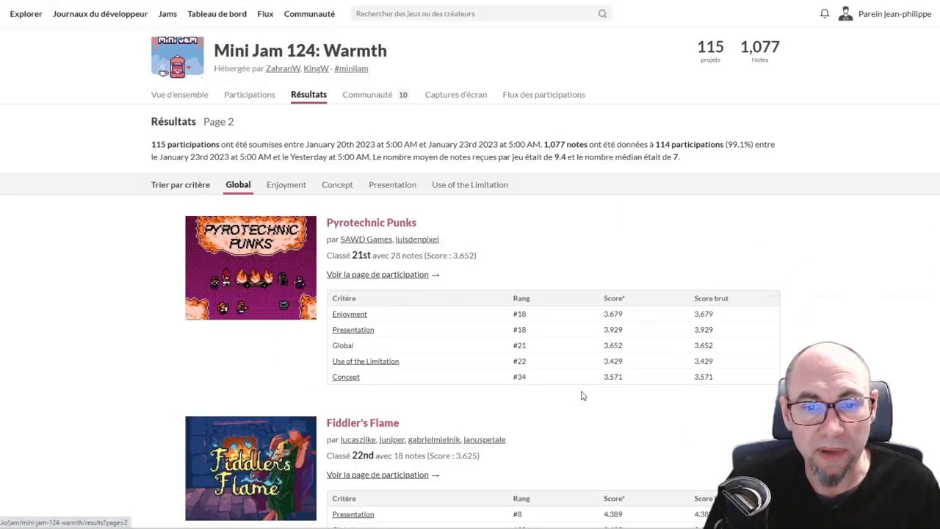
scroll(540, 341, down, 3)
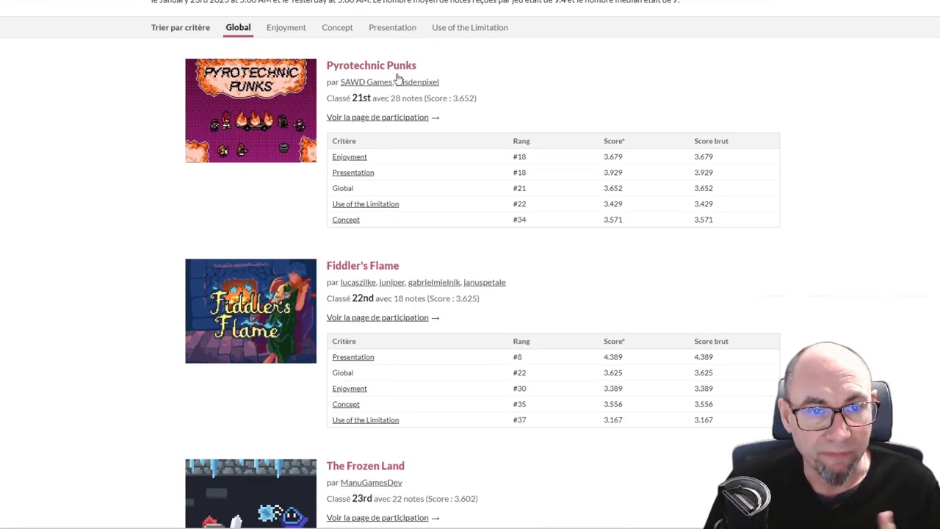
scroll(472, 294, down, 4)
scroll(474, 294, down, 3)
scroll(474, 293, down, 5)
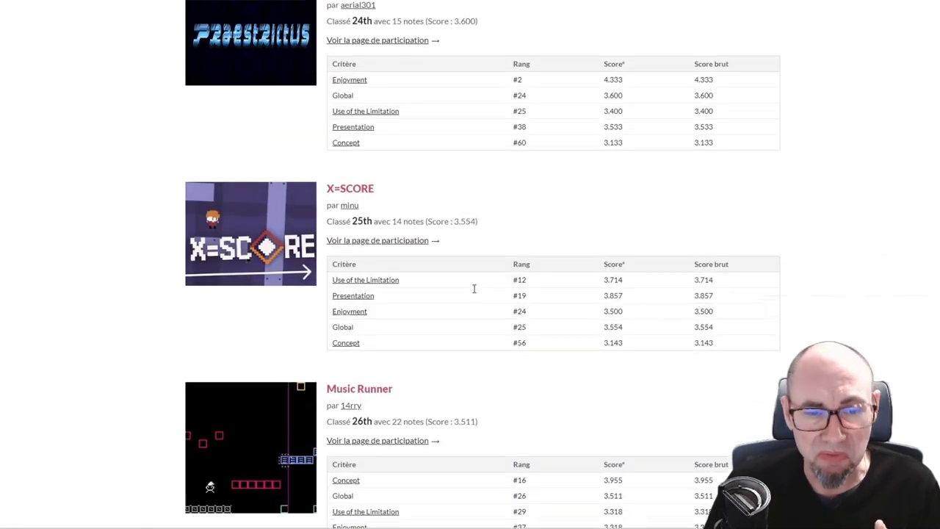
scroll(474, 293, down, 4)
scroll(473, 293, down, 5)
scroll(474, 293, down, 2)
scroll(474, 293, down, 3)
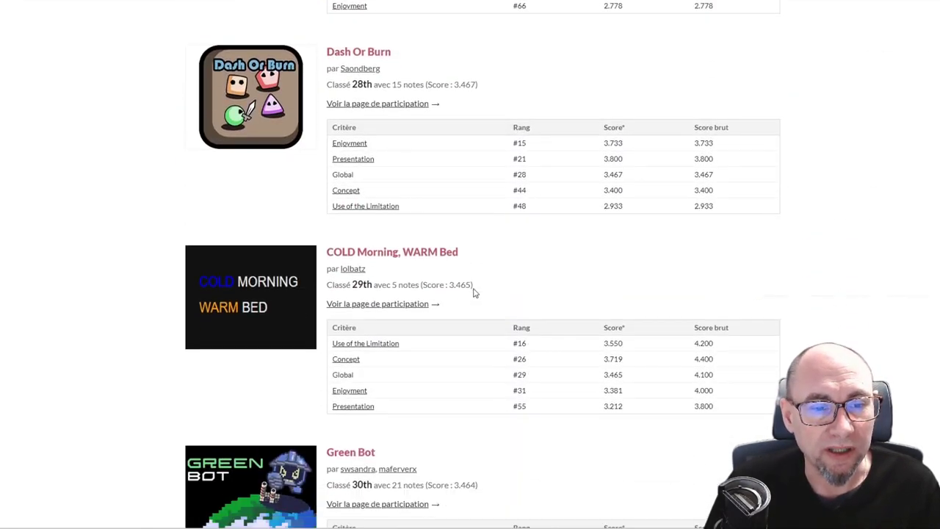
scroll(474, 293, down, 3)
scroll(474, 293, down, 3)
scroll(474, 293, down, 3)
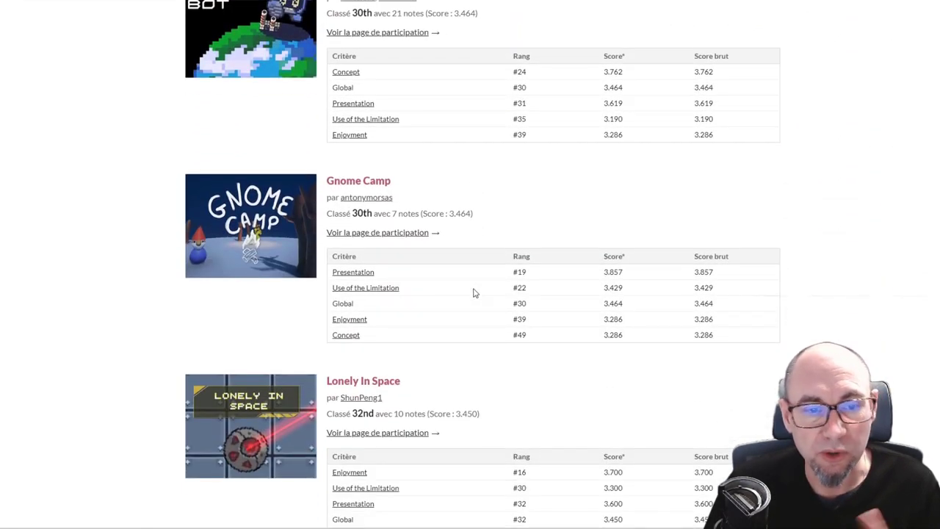
scroll(474, 293, down, 3)
scroll(473, 293, down, 5)
scroll(473, 294, down, 5)
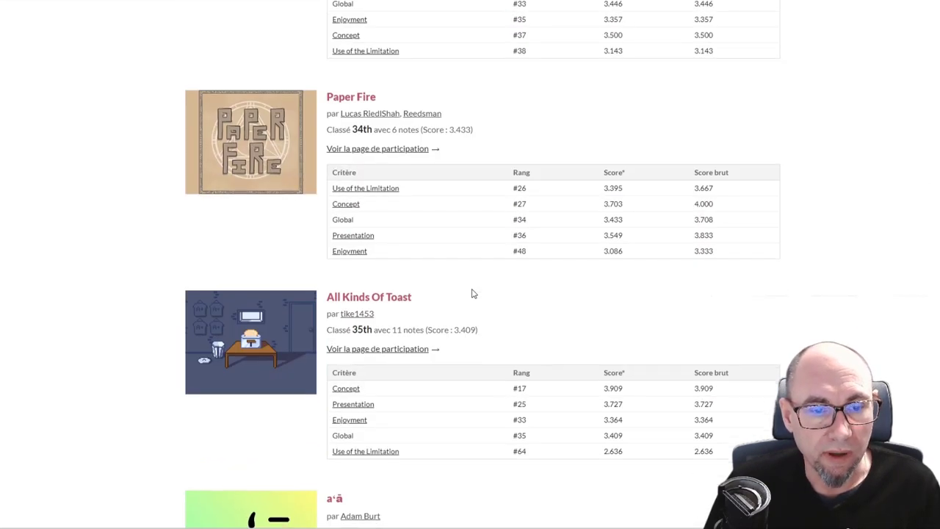
scroll(473, 294, down, 3)
scroll(473, 294, down, 4)
scroll(473, 294, down, 4)
scroll(473, 294, down, 3)
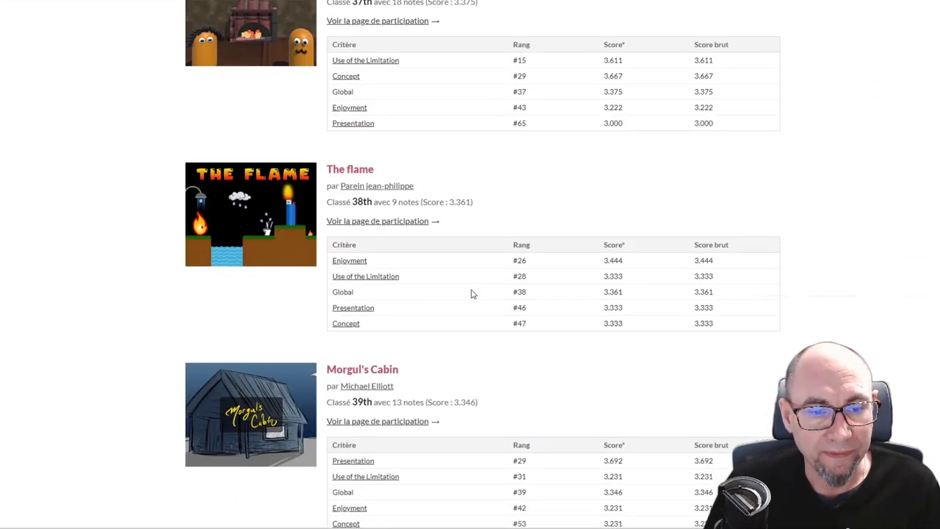
scroll(472, 294, down, 2)
scroll(474, 292, up, 2)
scroll(474, 289, up, 2)
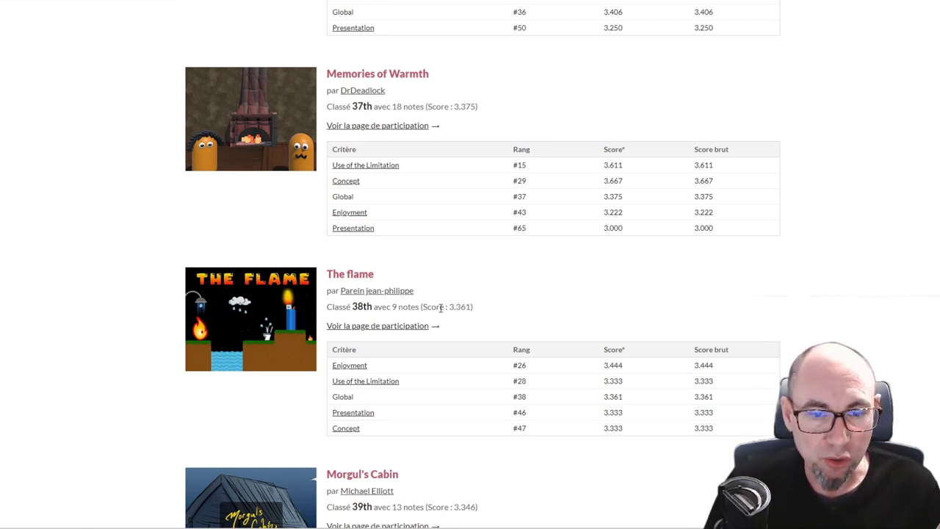
scroll(507, 310, down, 2)
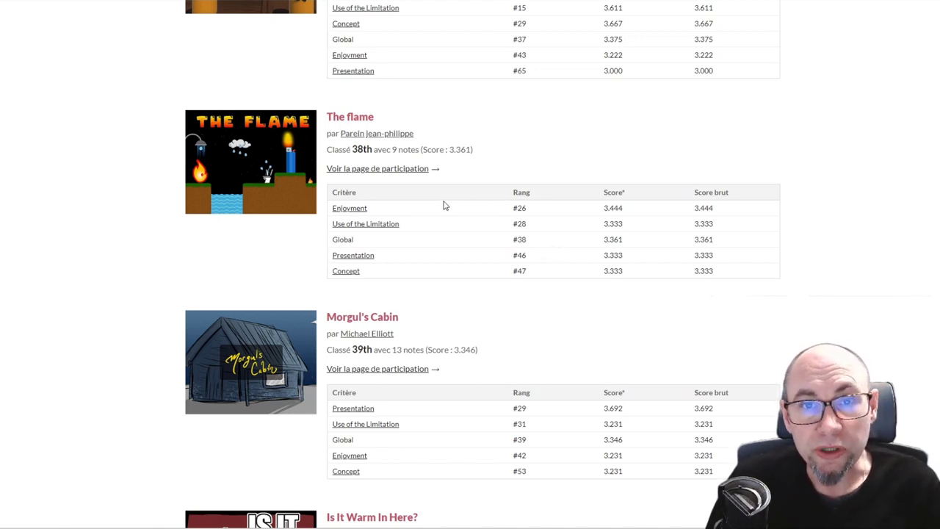
Step: Open The flame's jam participation page and review its scores, checking its game page and returning
click(397, 175)
scroll(594, 248, down, 2)
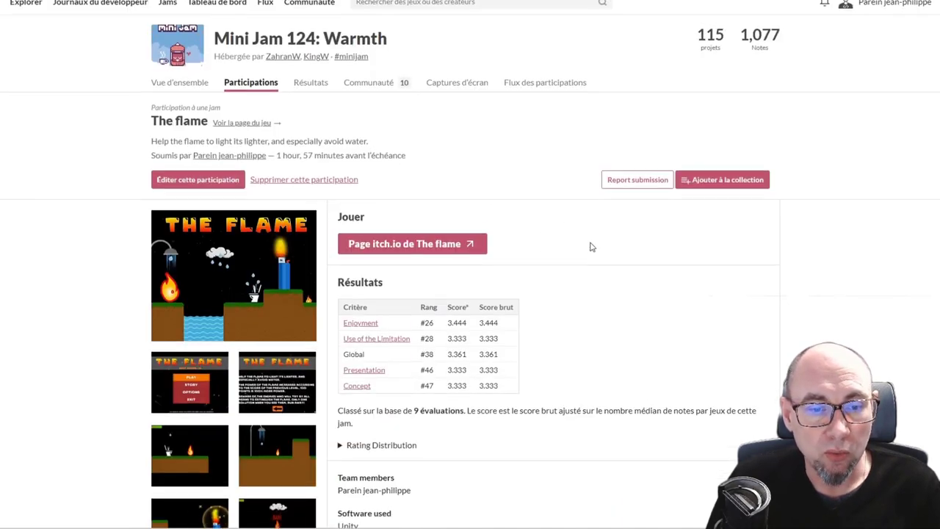
scroll(601, 323, down, 2)
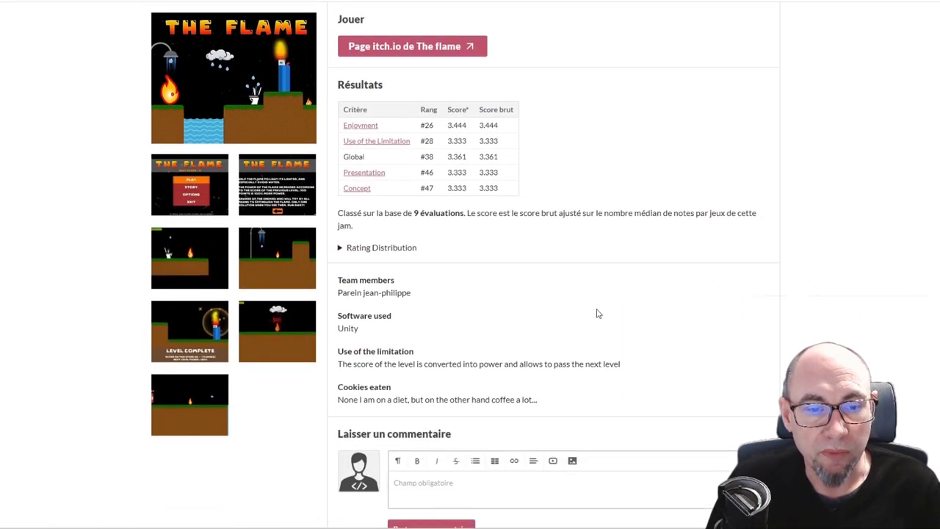
scroll(594, 298, up, 3)
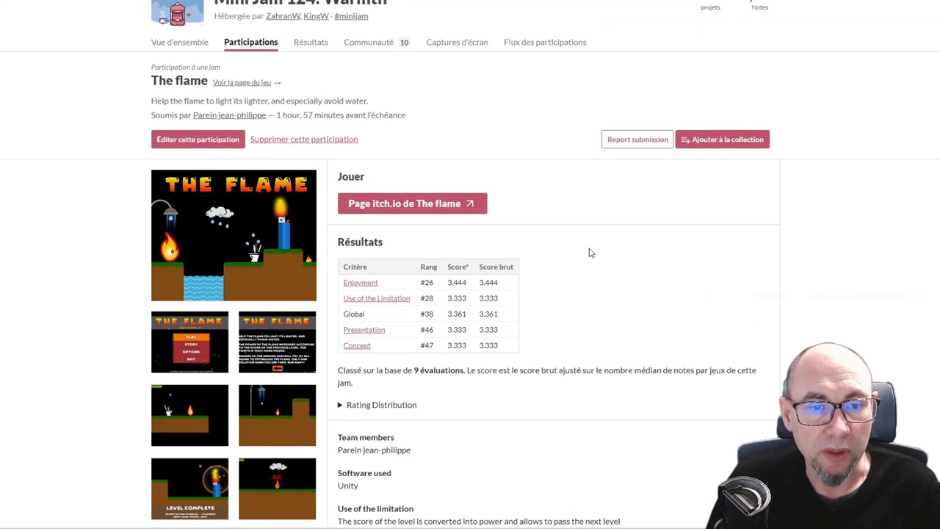
click(424, 213)
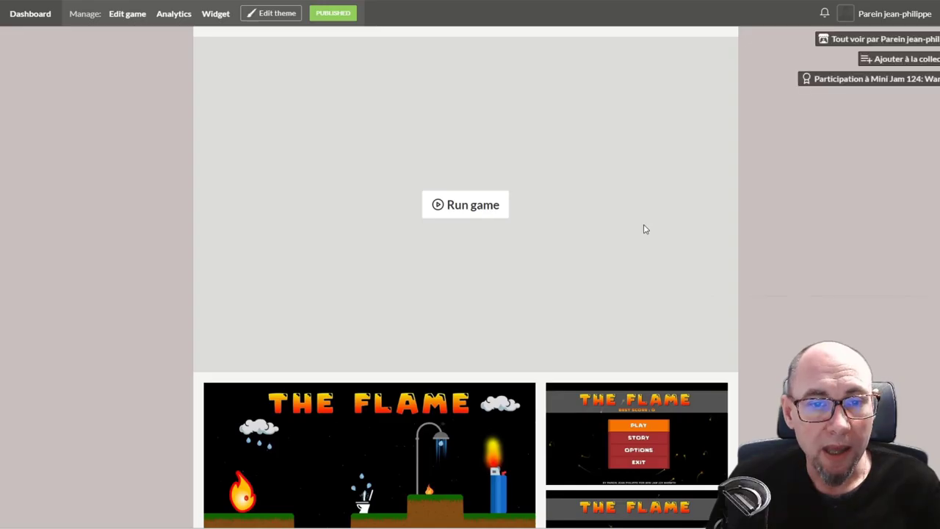
key(alt+Left)
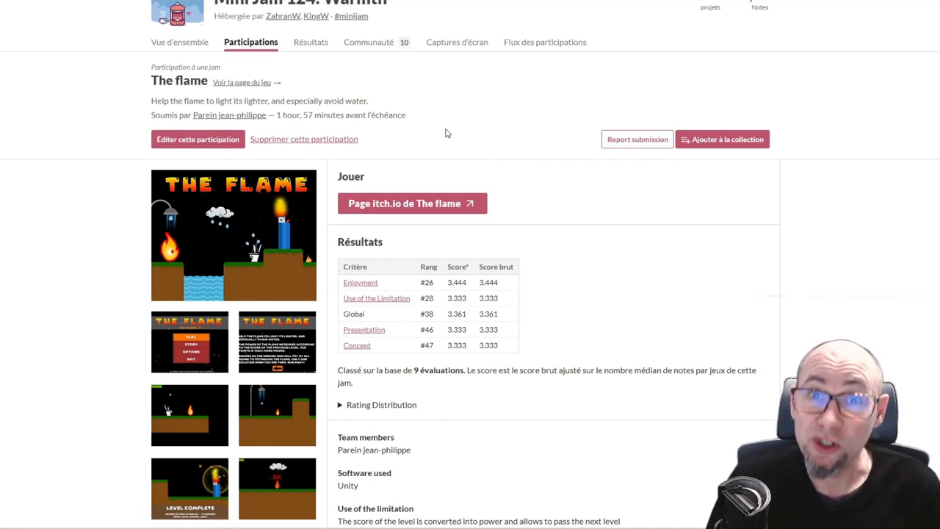
Step: Open The flame's itch.io page, skim its description, and run the Unity WebGL build
click(411, 204)
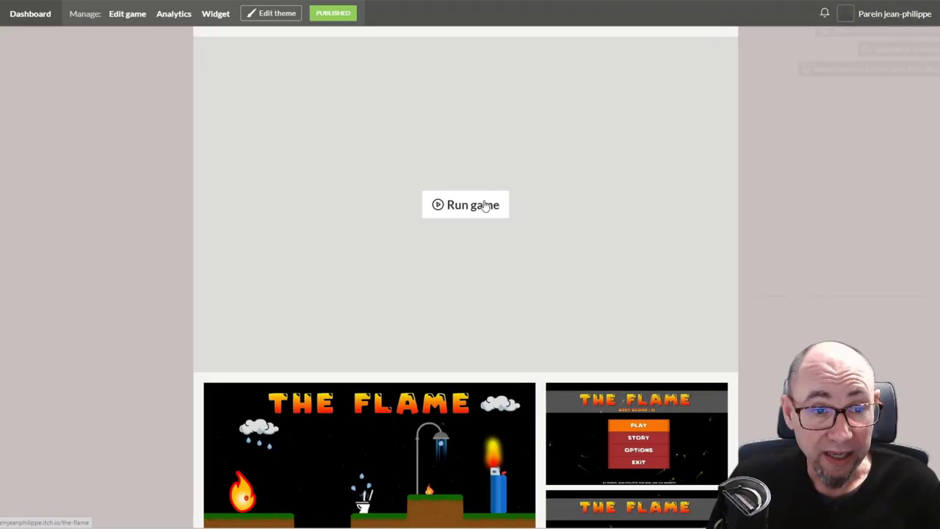
scroll(417, 268, down, 5)
scroll(417, 268, down, 4)
scroll(399, 279, down, 2)
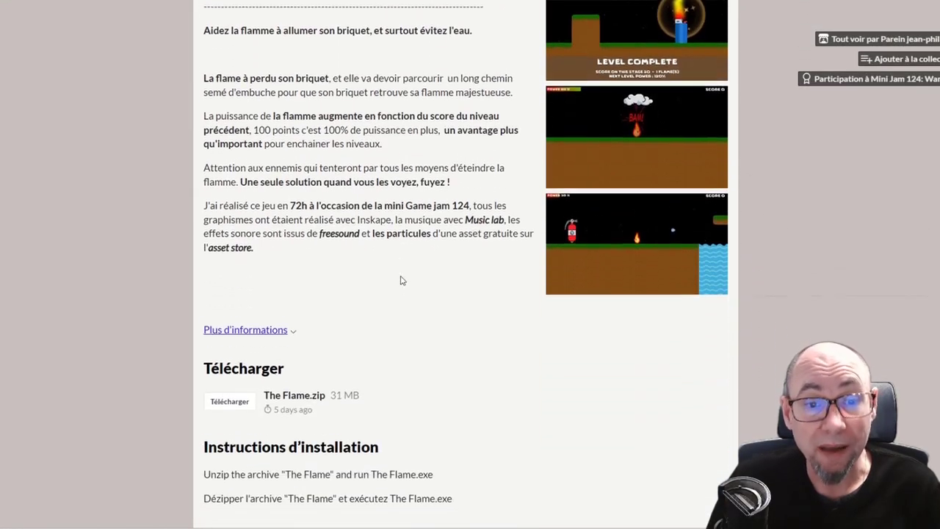
scroll(398, 269, up, 2)
scroll(399, 269, up, 5)
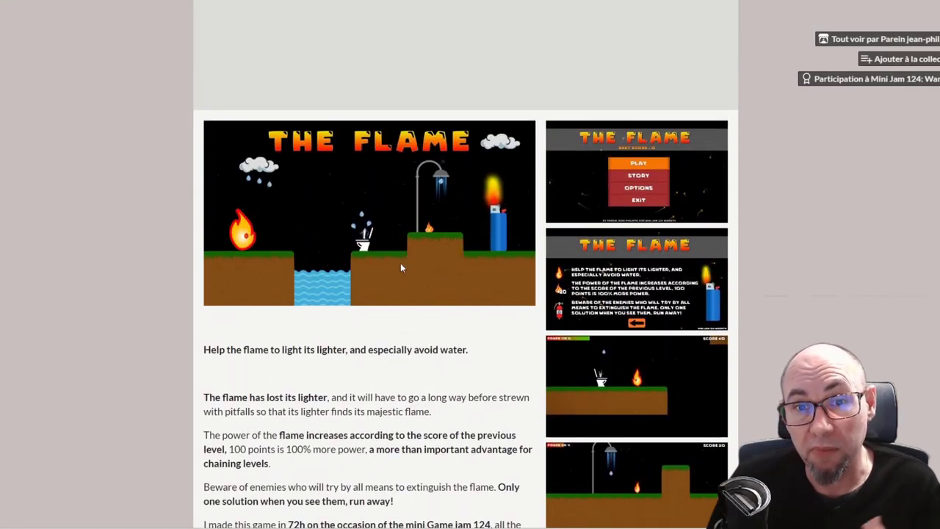
scroll(400, 265, up, 4)
scroll(401, 266, up, 1)
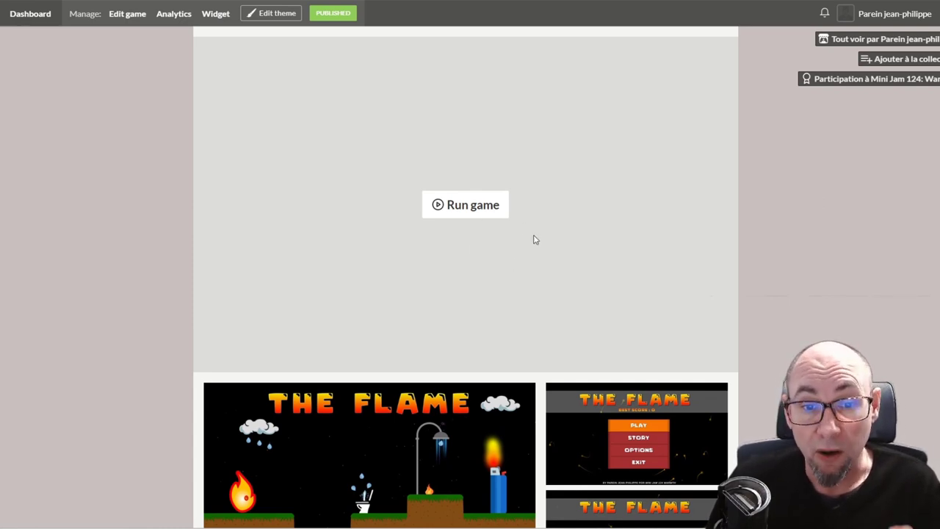
click(462, 212)
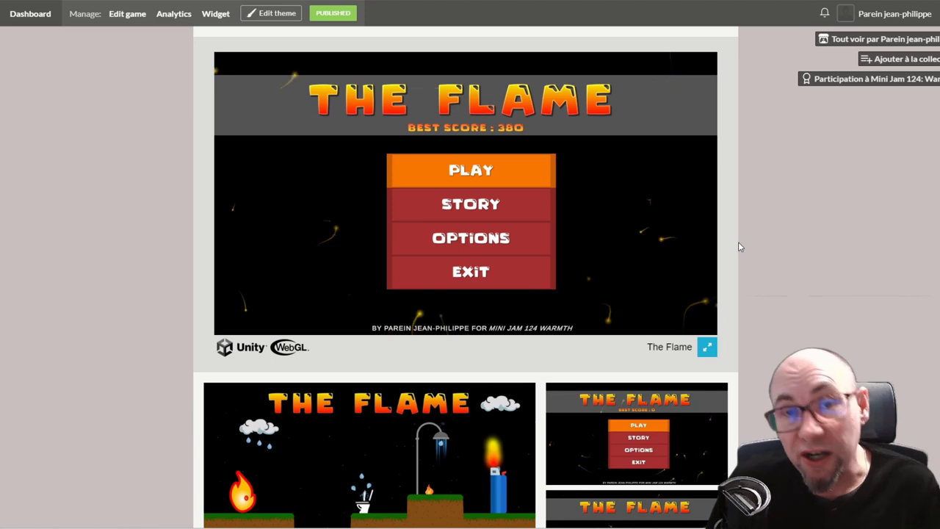
Step: Start level 1 and move the flame over the pit and onto the floating platform
click(470, 170)
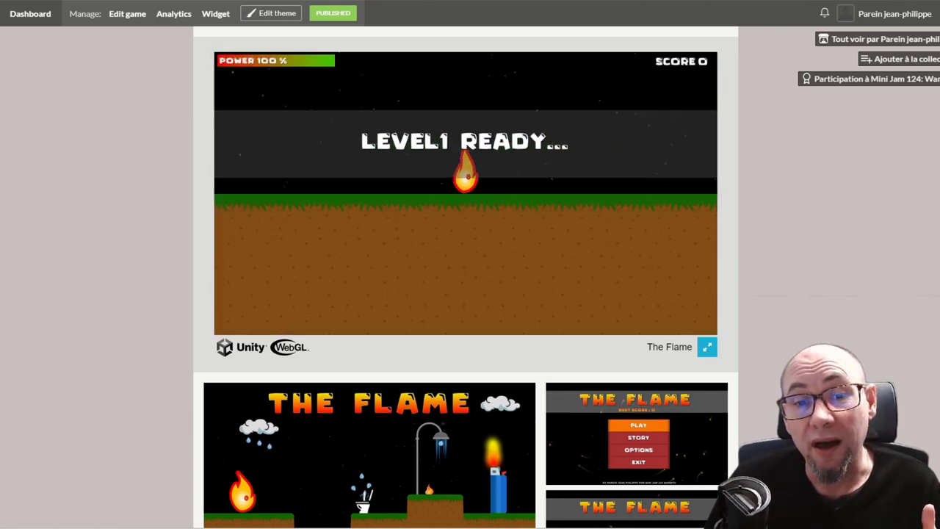
key(Right)
key(Right)
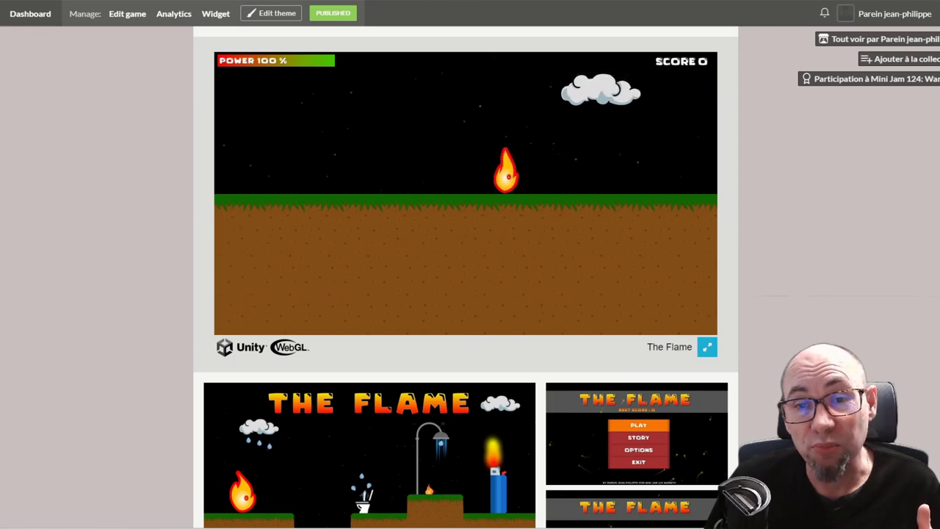
key(space)
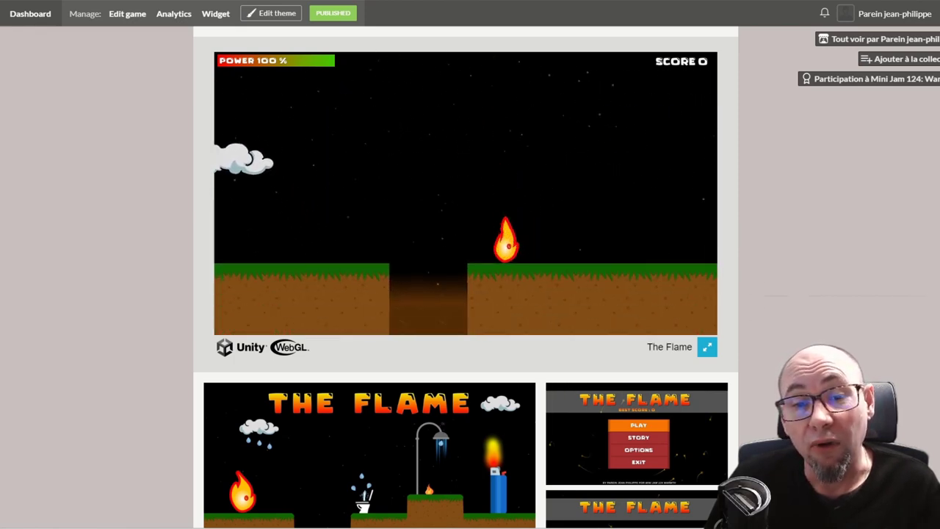
key(Right)
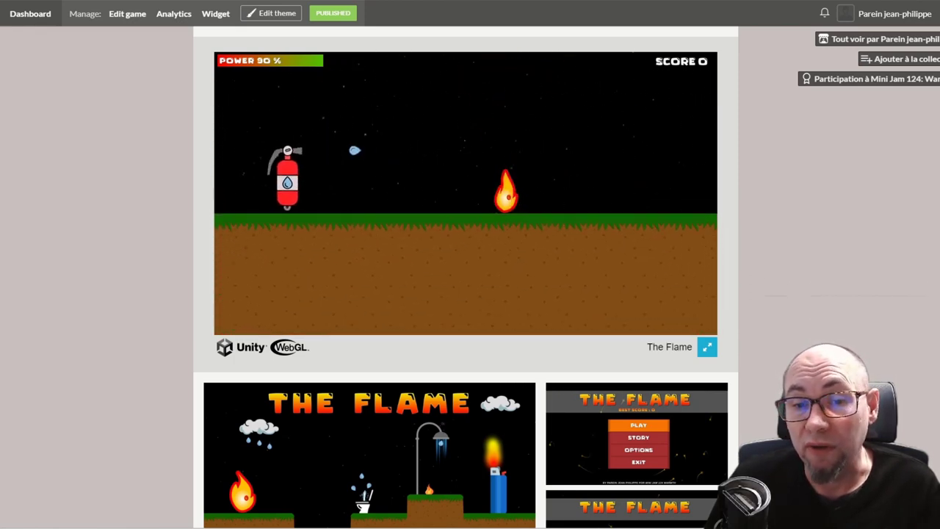
key(space)
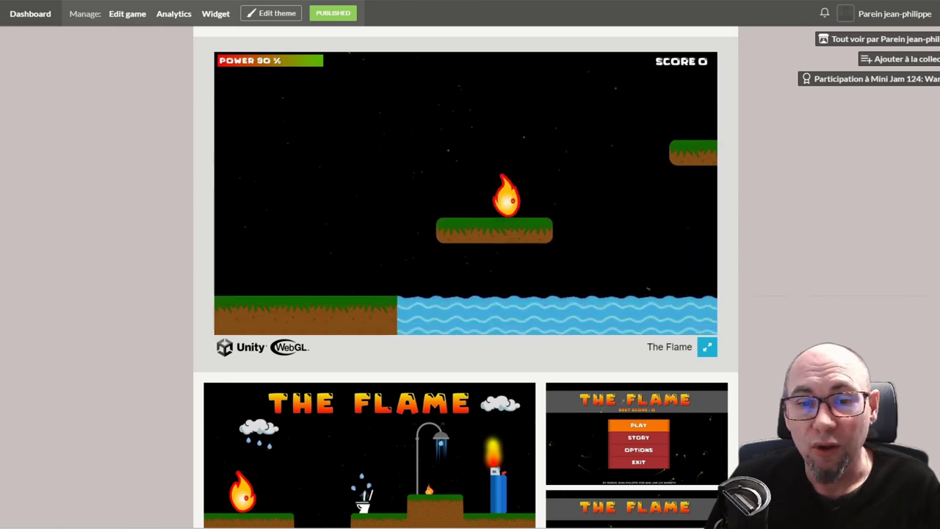
key(space)
Step: Cross the water, collect the pickup and reach the blue lighter to finish with score 20
key(Right)
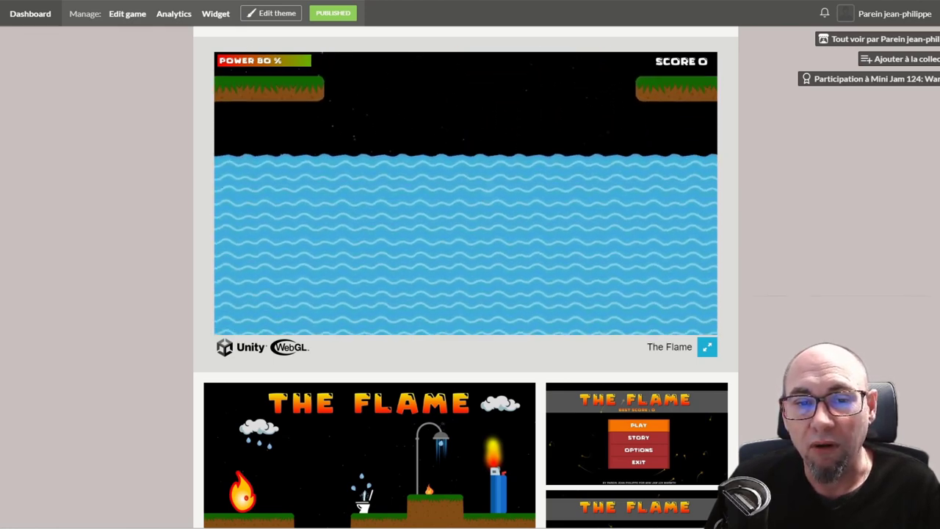
key(space)
key(Right)
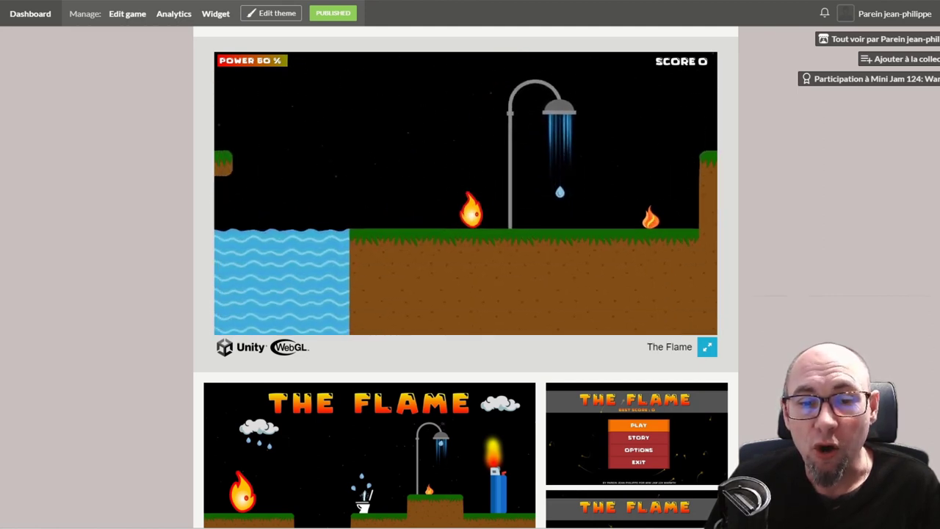
key(Right)
key(space)
key(Right)
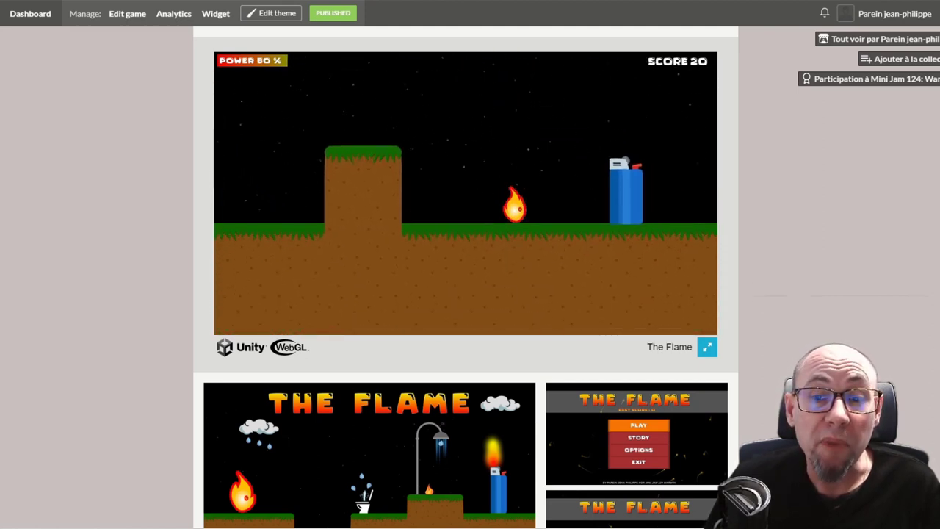
key(space)
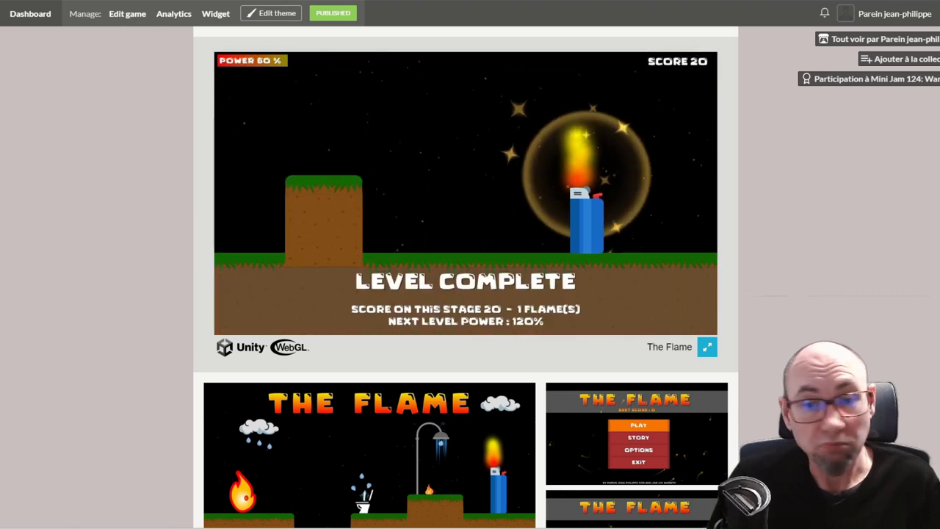